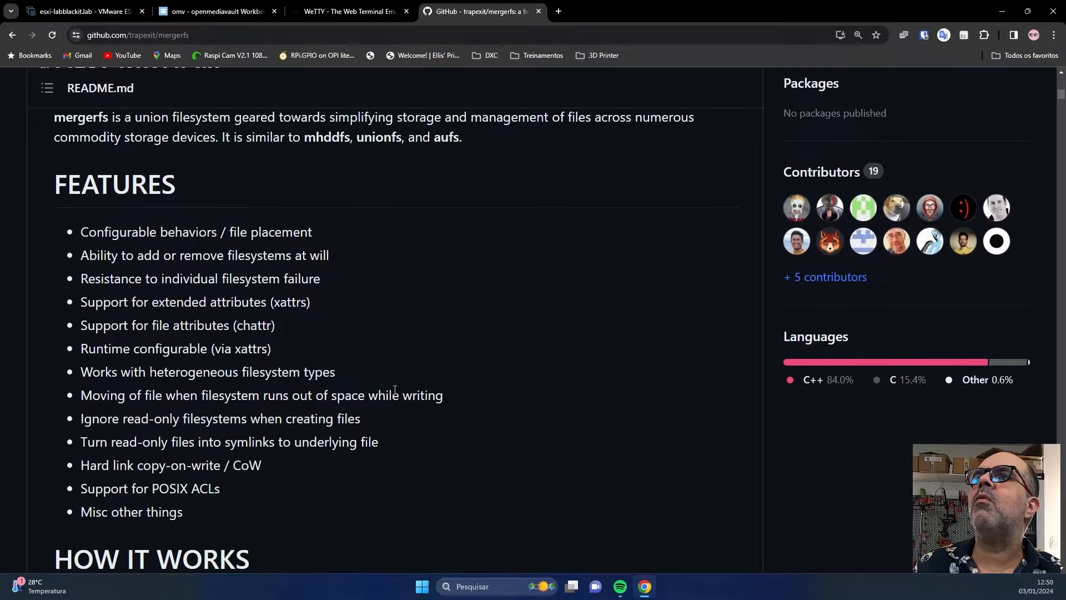
Scroll the mergerfs README to the HOW IT WORKS diagram merging /disk1 and /disk2 into /merged.
{"action": "scroll", "coordinate": [288, 425], "scroll_direction": "down", "scroll_amount": 6}
{"action": "scroll", "coordinate": [287, 423], "scroll_direction": "down", "scroll_amount": 3}
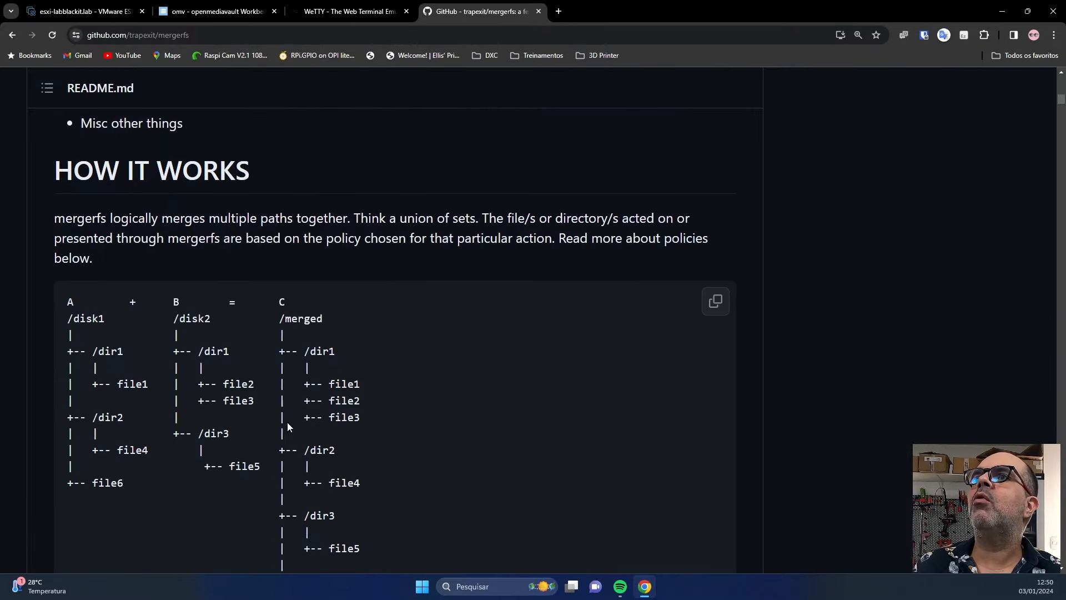
{"action": "scroll", "coordinate": [218, 391], "scroll_direction": "up", "scroll_amount": 1}
{"action": "scroll", "coordinate": [166, 306], "scroll_direction": "down", "scroll_amount": 2}
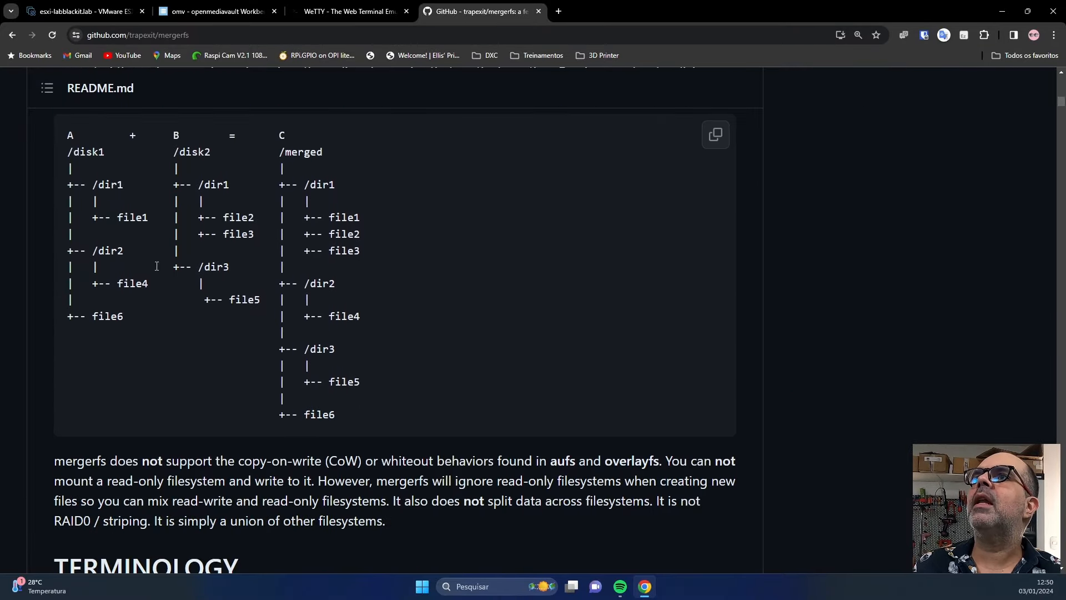
{"action": "scroll", "coordinate": [92, 186], "scroll_direction": "up", "scroll_amount": 1}
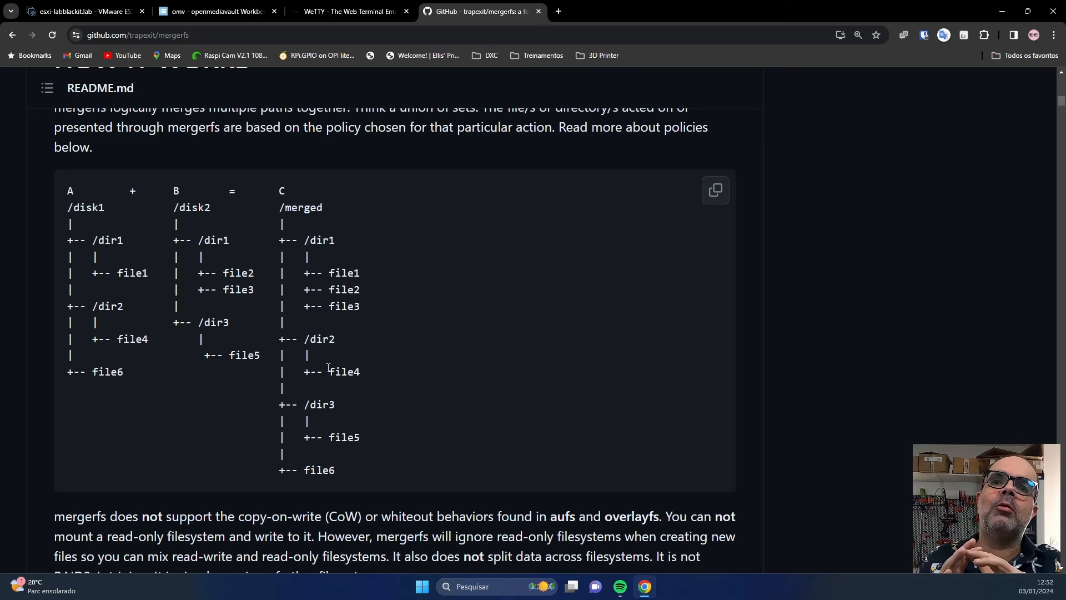
Scroll past TERMINOLOGY, BASIC SETUP and mount options to the README's Value Types list.
{"action": "scroll", "coordinate": [381, 440], "scroll_direction": "down", "scroll_amount": 5}
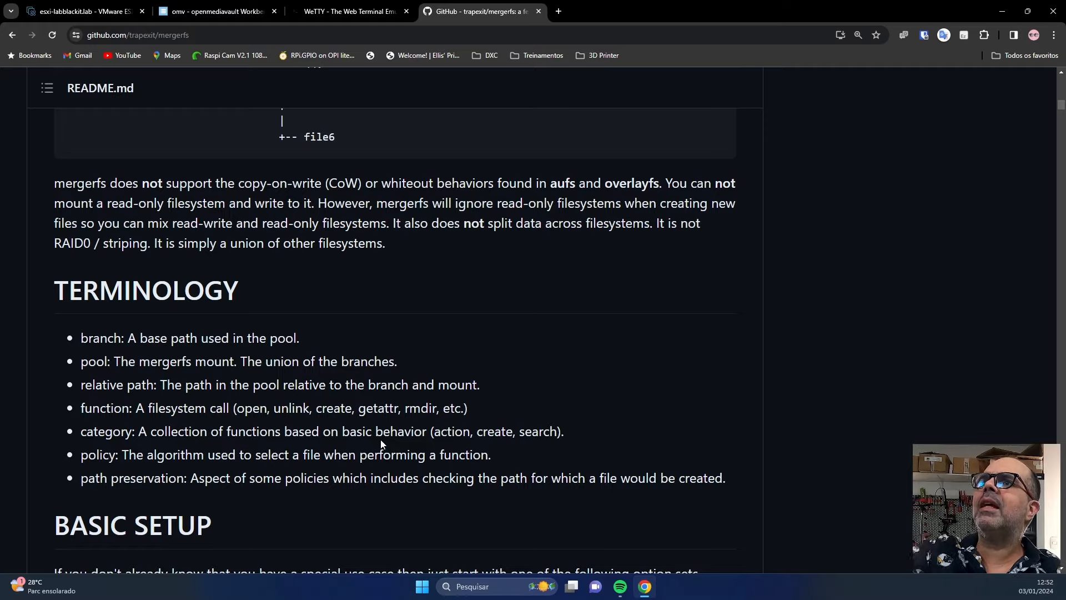
{"action": "scroll", "coordinate": [381, 439], "scroll_direction": "down", "scroll_amount": 6}
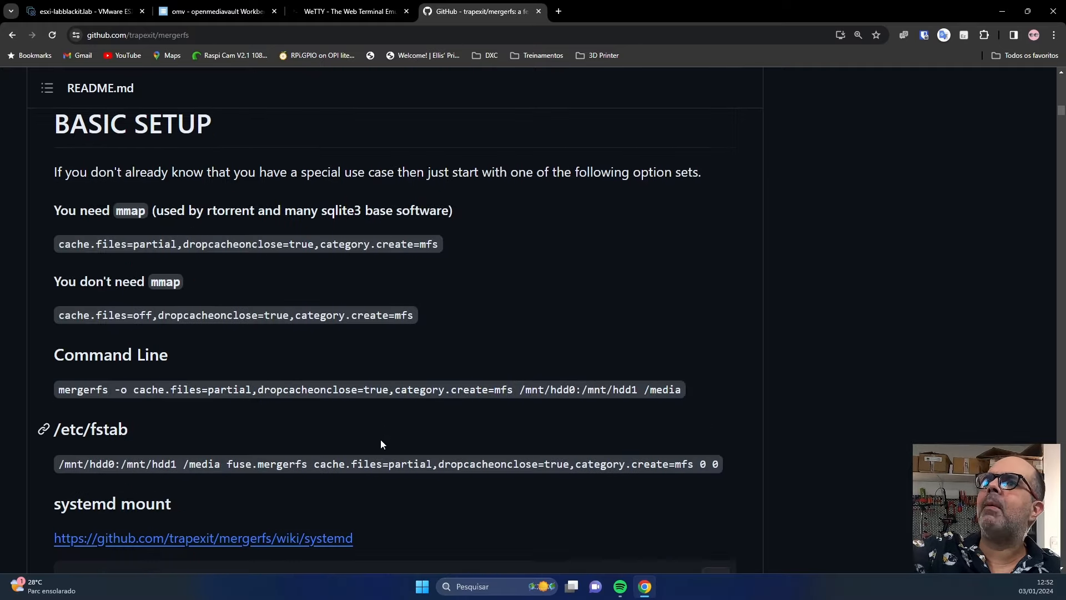
{"action": "scroll", "coordinate": [381, 438], "scroll_direction": "down", "scroll_amount": 16}
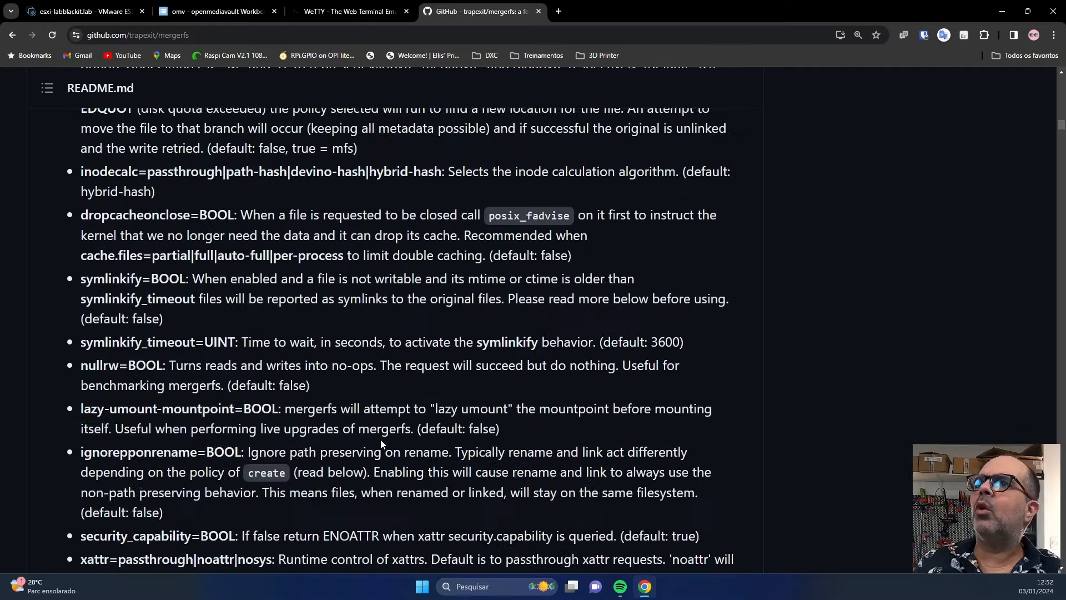
{"action": "scroll", "coordinate": [381, 439], "scroll_direction": "up", "scroll_amount": 4}
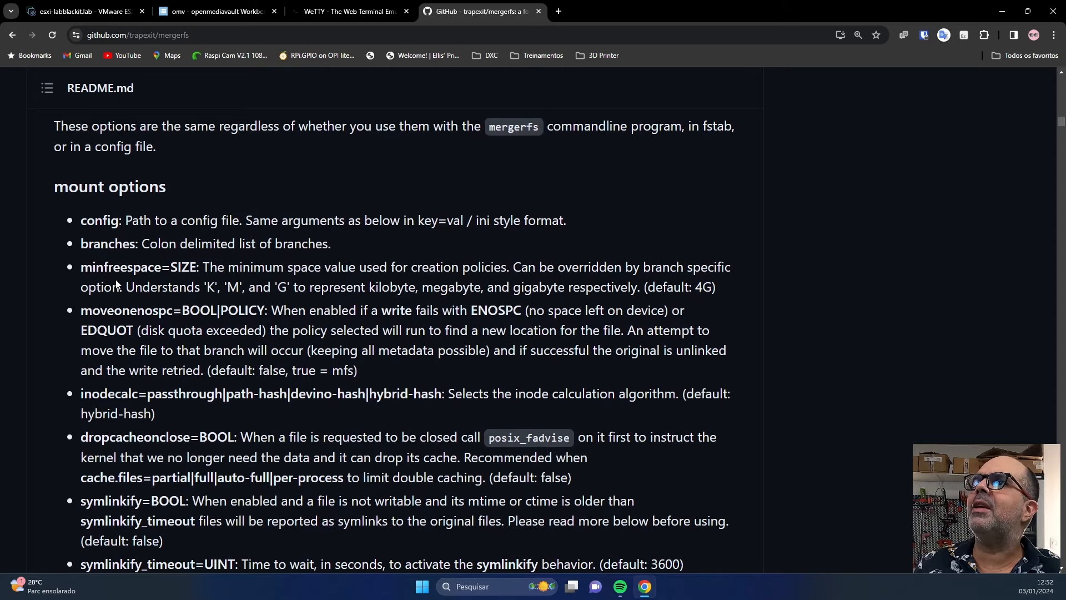
{"action": "scroll", "coordinate": [117, 302], "scroll_direction": "down", "scroll_amount": 9}
{"action": "scroll", "coordinate": [117, 303], "scroll_direction": "down", "scroll_amount": 9}
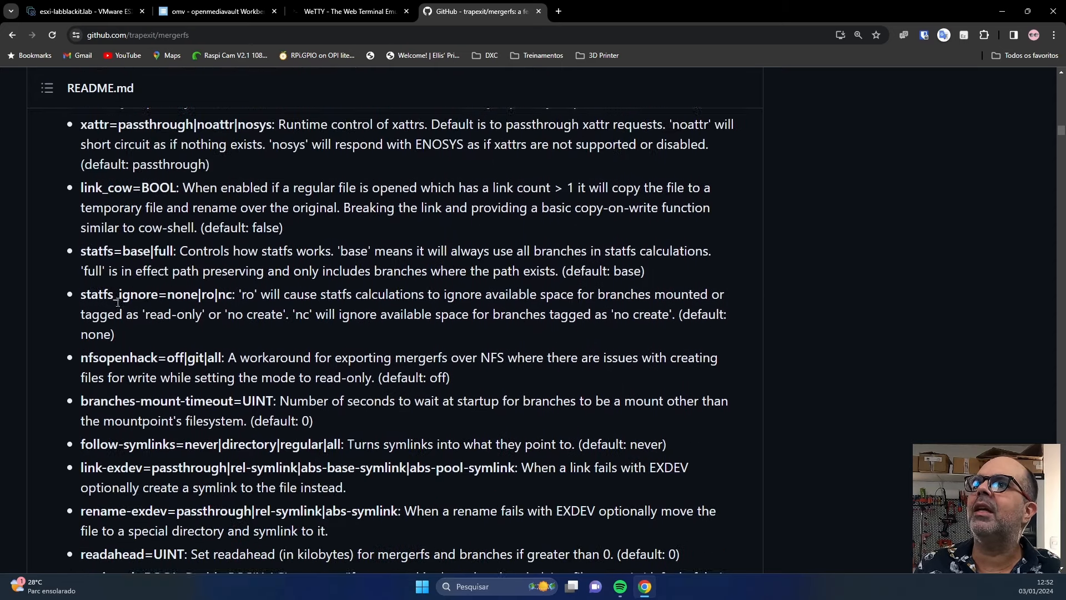
{"action": "scroll", "coordinate": [118, 303], "scroll_direction": "down", "scroll_amount": 5}
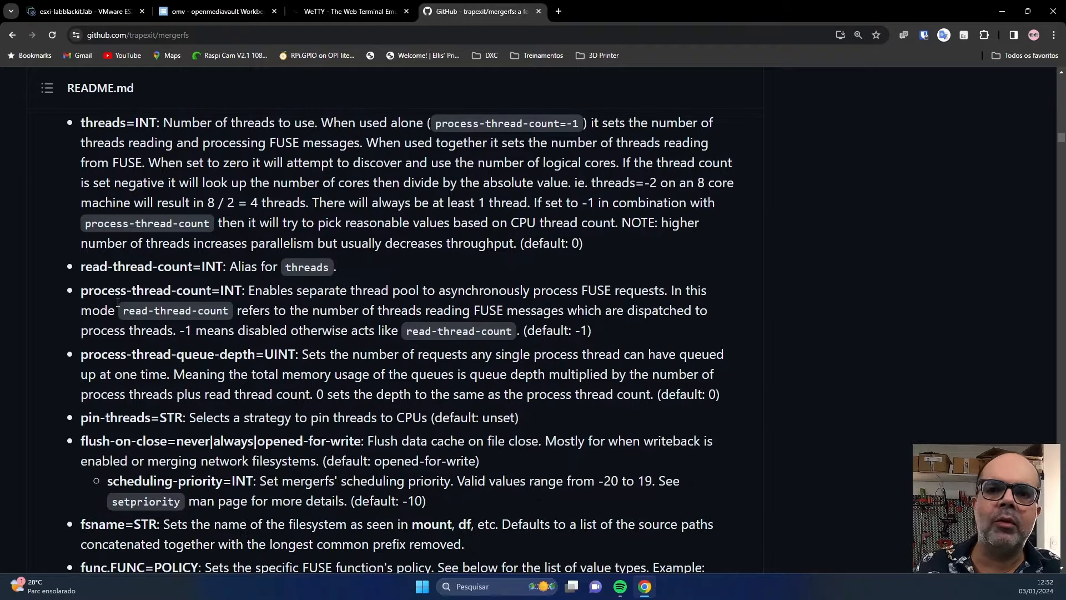
{"action": "scroll", "coordinate": [118, 303], "scroll_direction": "down", "scroll_amount": 4}
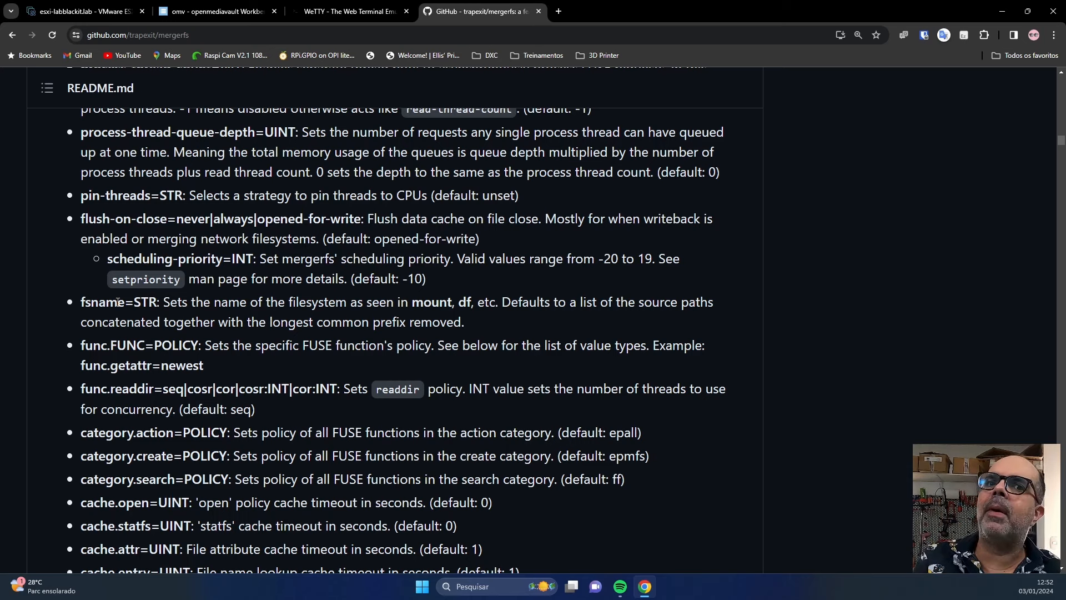
{"action": "scroll", "coordinate": [117, 302], "scroll_direction": "down", "scroll_amount": 10}
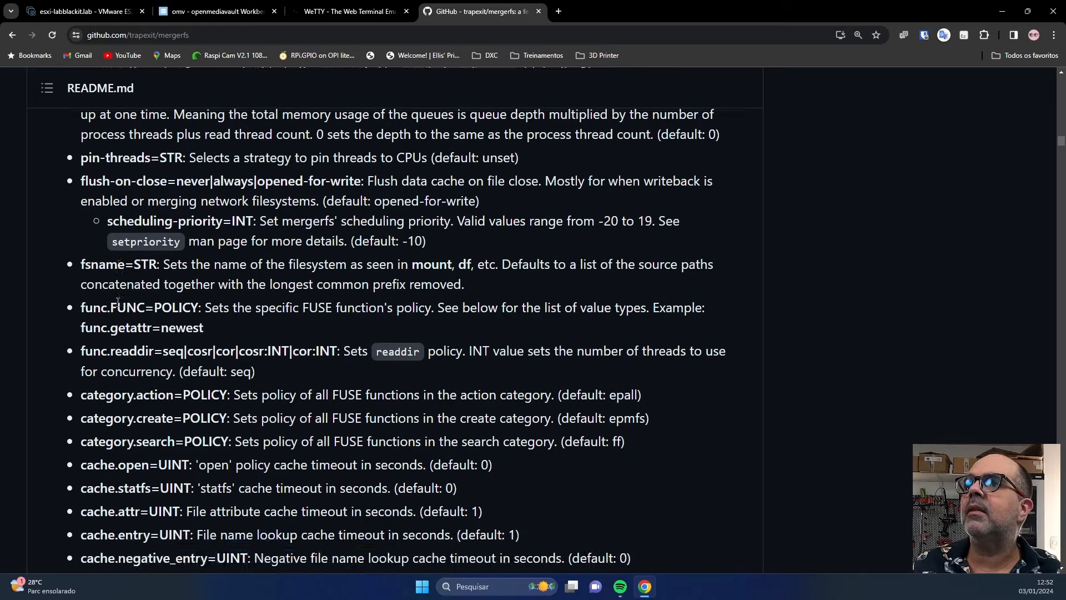
{"action": "scroll", "coordinate": [117, 344], "scroll_direction": "down", "scroll_amount": 12}
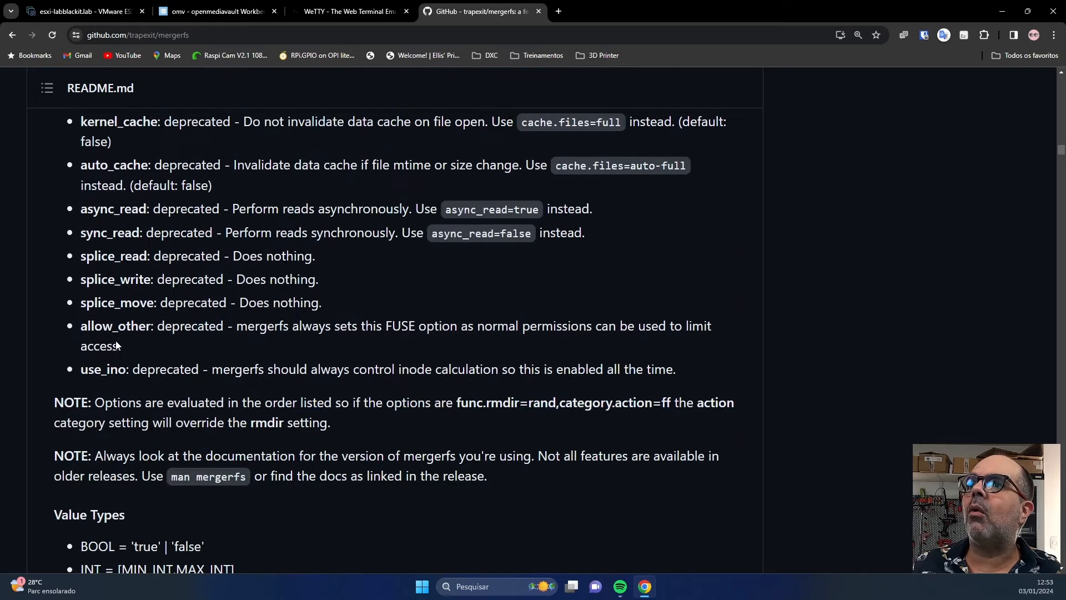
{"action": "scroll", "coordinate": [117, 344], "scroll_direction": "down", "scroll_amount": 6}
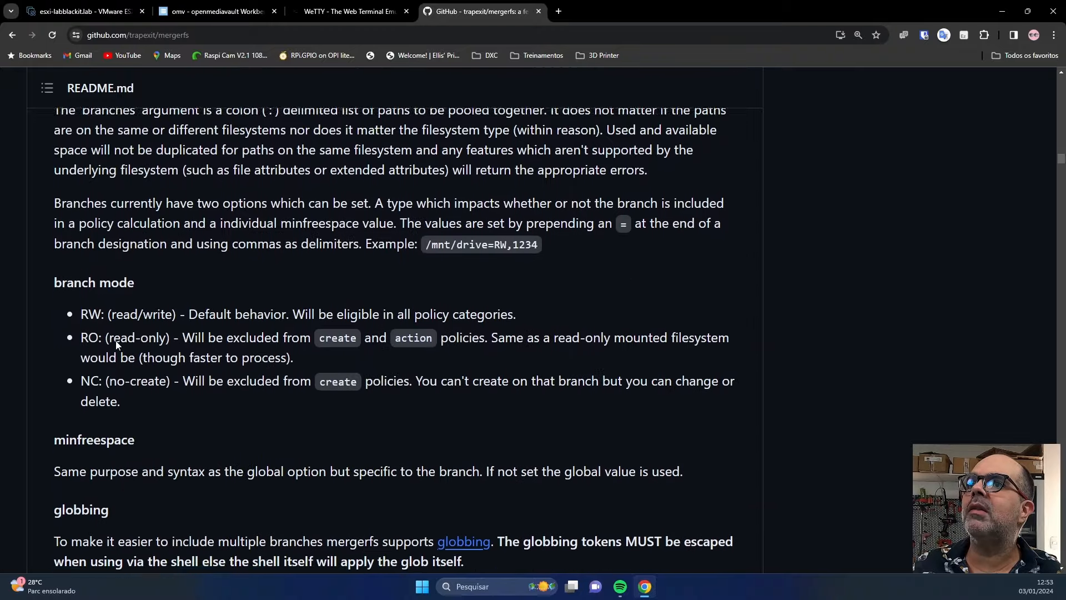
{"action": "scroll", "coordinate": [117, 344], "scroll_direction": "up", "scroll_amount": 4}
{"action": "scroll", "coordinate": [117, 344], "scroll_direction": "up", "scroll_amount": 2}
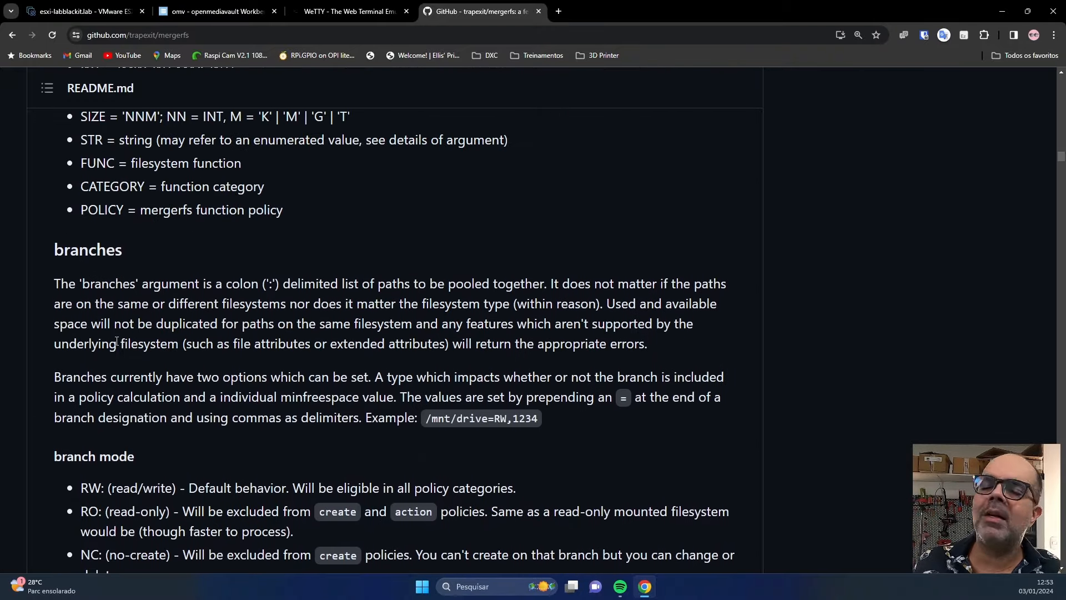
{"action": "scroll", "coordinate": [117, 340], "scroll_direction": "up", "scroll_amount": 5}
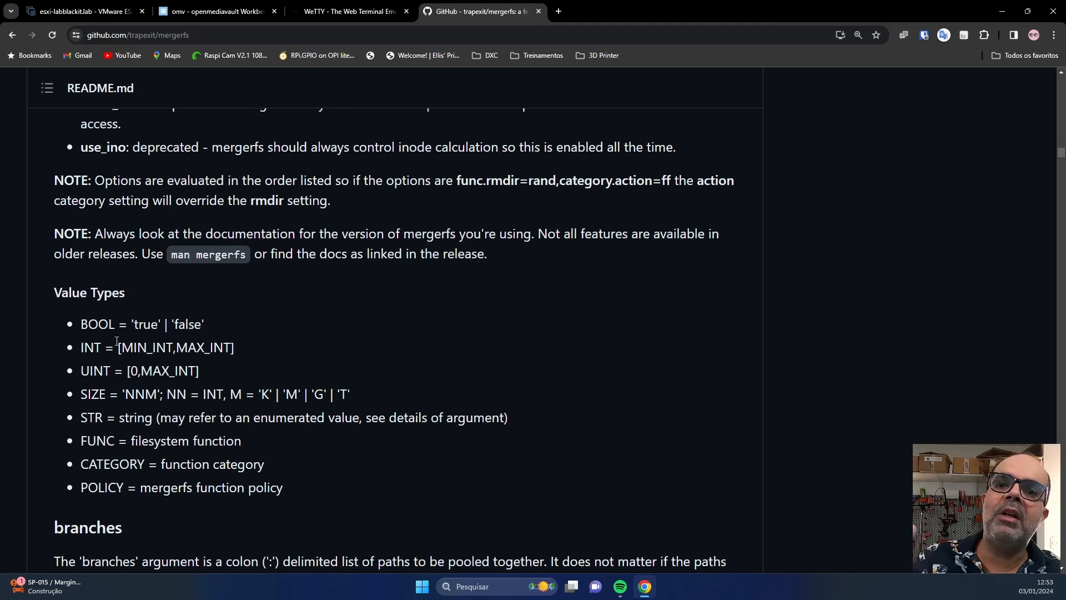
In openmediavault, review Storage > Disks, then the File Systems list of /dev/sda1 through /dev/sdf1.
{"action": "left_click", "coordinate": [186, 12]}
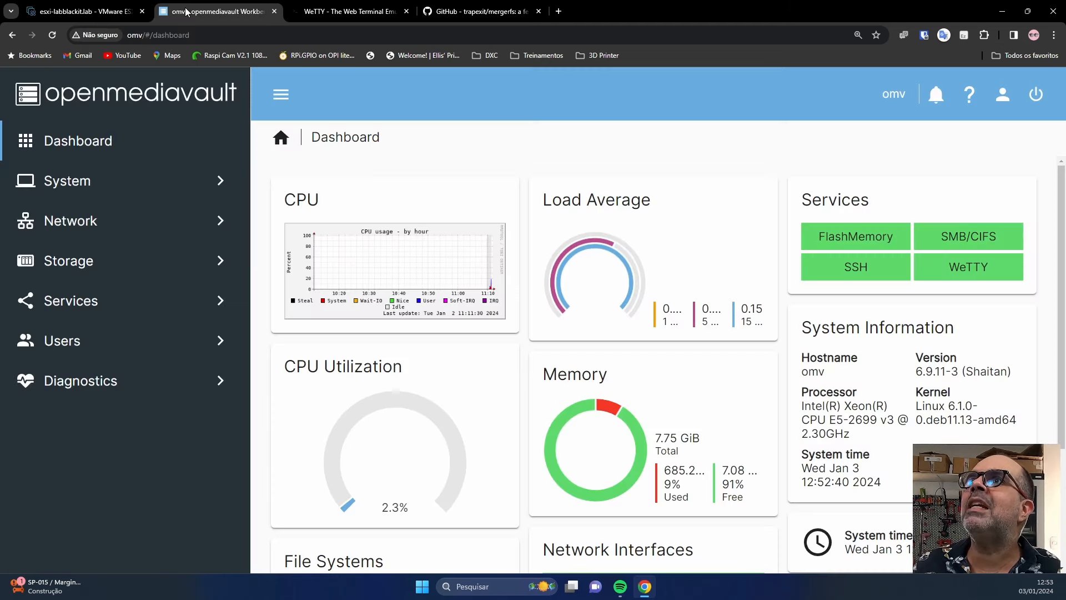
{"action": "left_click", "coordinate": [178, 271]}
{"action": "left_click", "coordinate": [345, 219]}
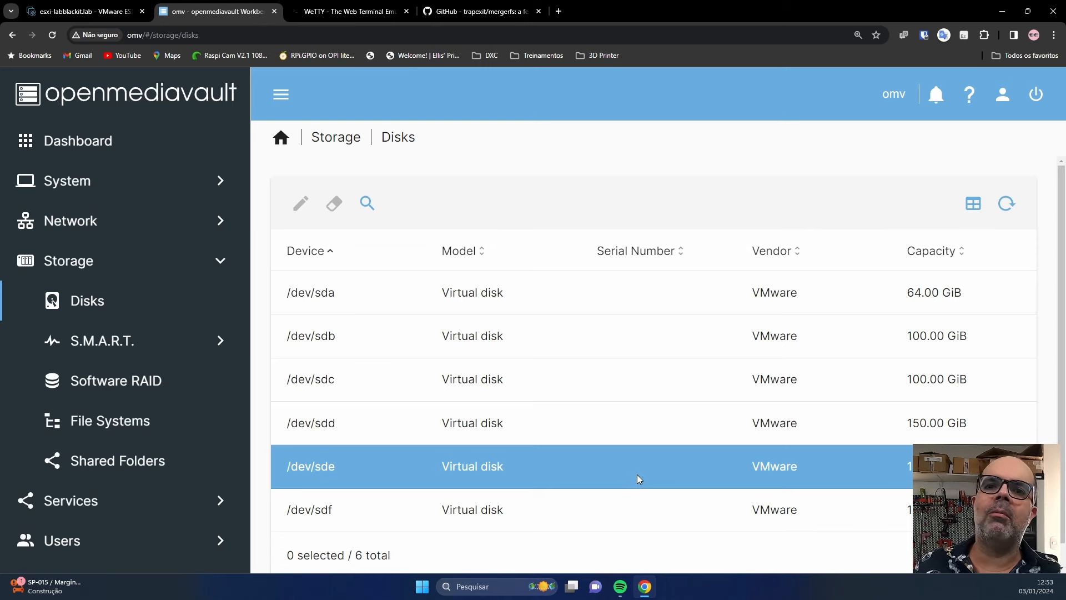
{"action": "left_click", "coordinate": [83, 422]}
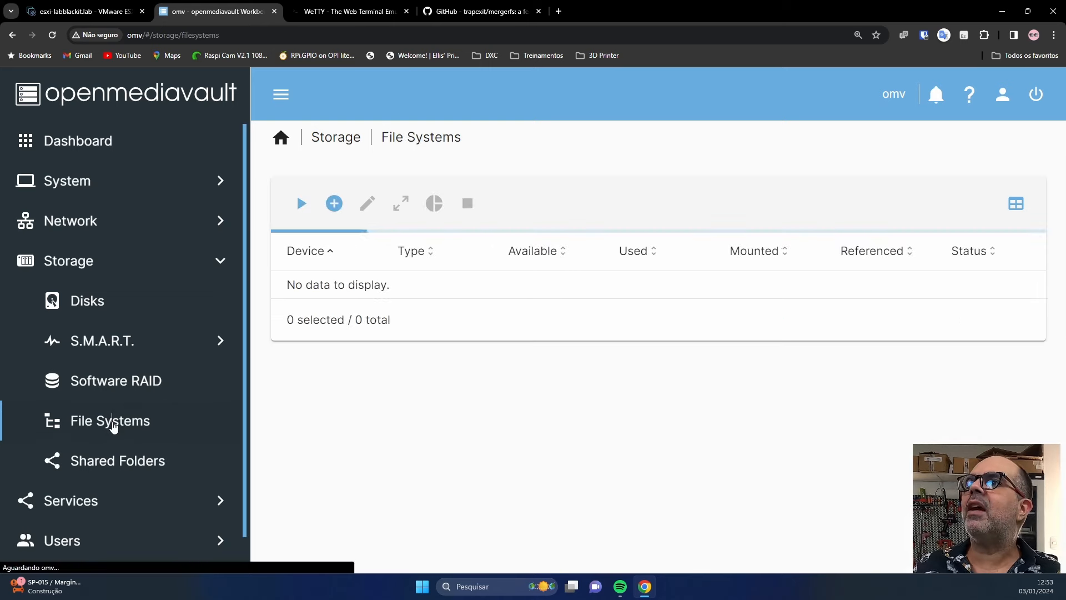
{"action": "scroll", "coordinate": [500, 333], "scroll_direction": "down", "scroll_amount": 1}
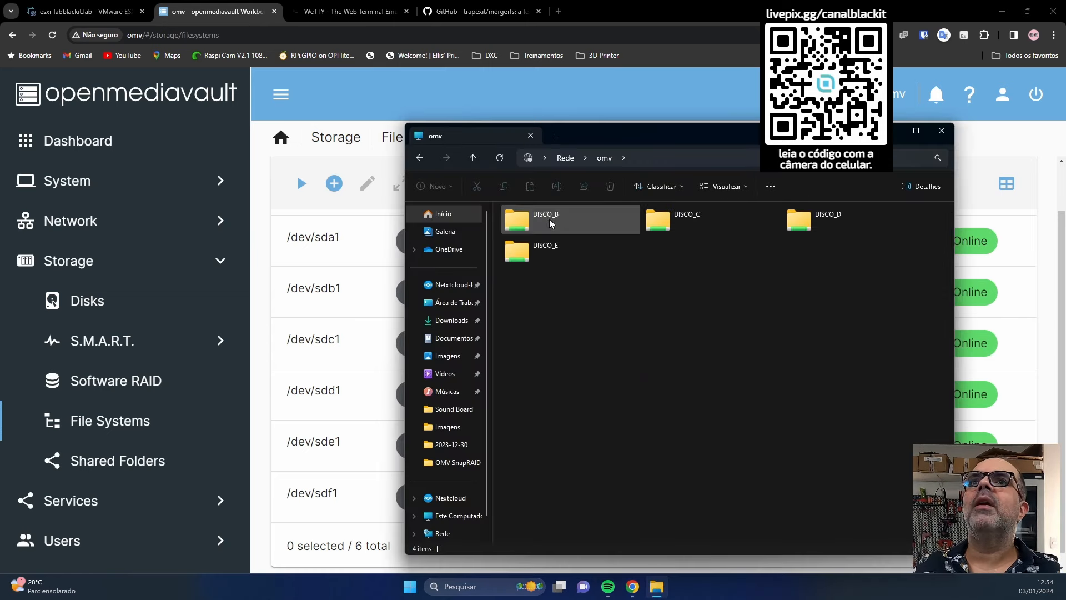
Browse the ISO\Linux folders on the DISCO_B and DISCO_C shares, returning to omv each time.
{"action": "double_click", "coordinate": [550, 222]}
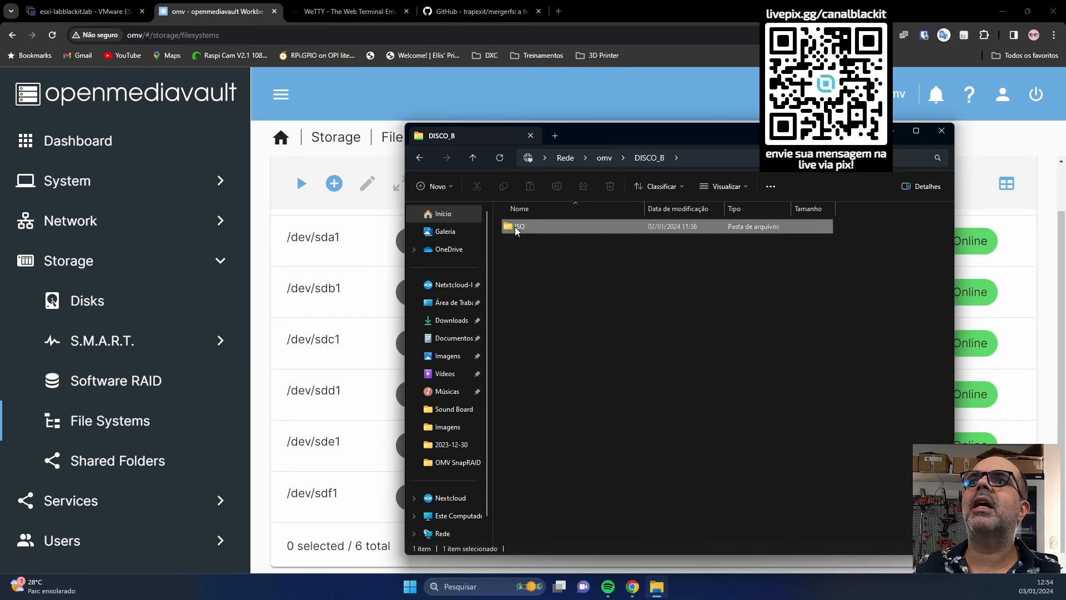
{"action": "double_click", "coordinate": [514, 226]}
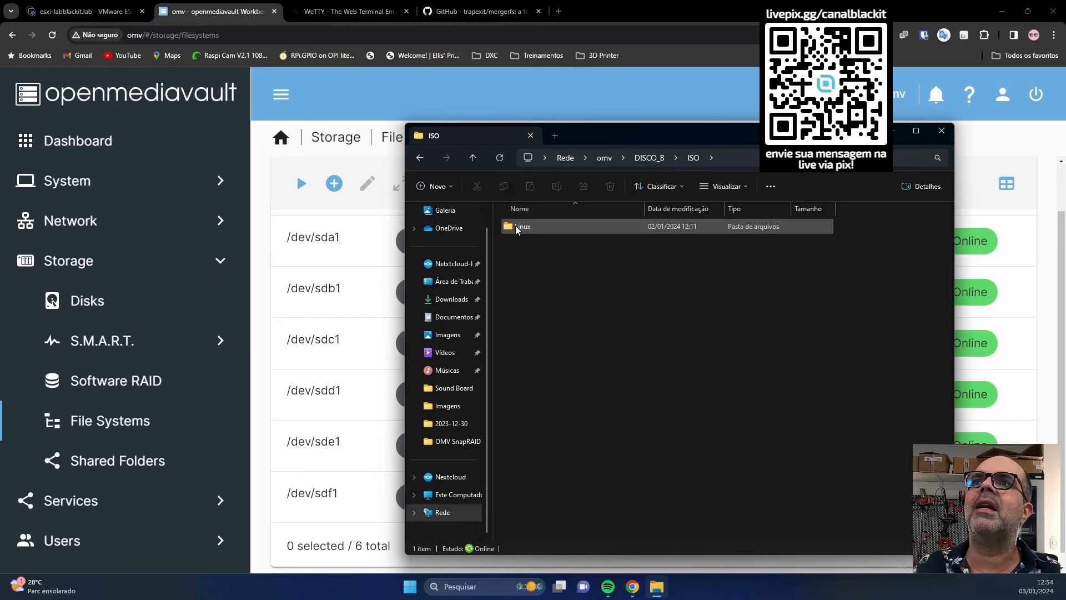
{"action": "double_click", "coordinate": [534, 228]}
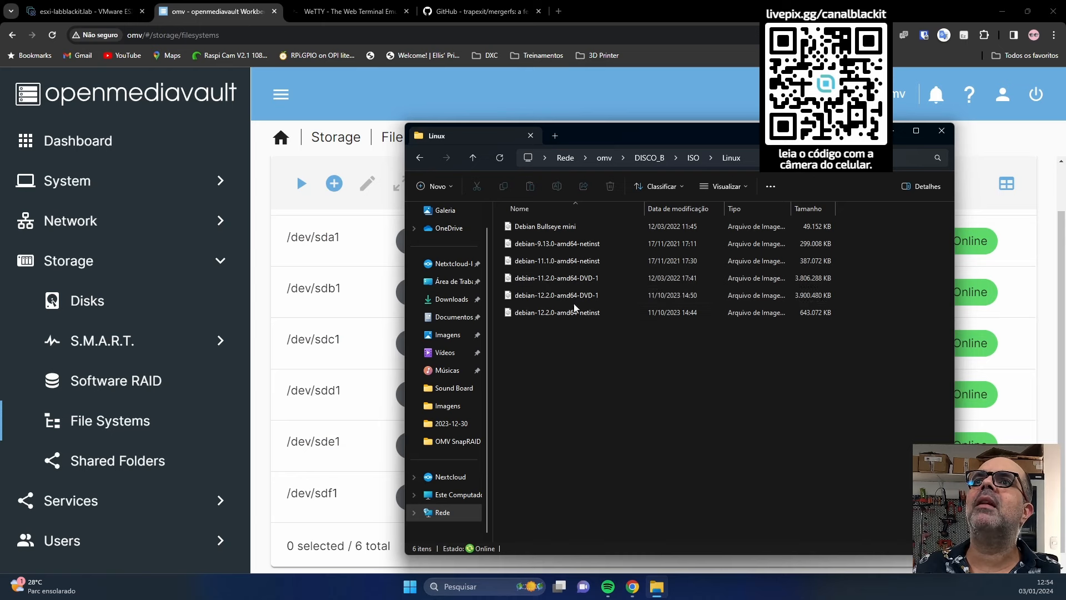
{"action": "left_click", "coordinate": [604, 158]}
{"action": "double_click", "coordinate": [678, 218]}
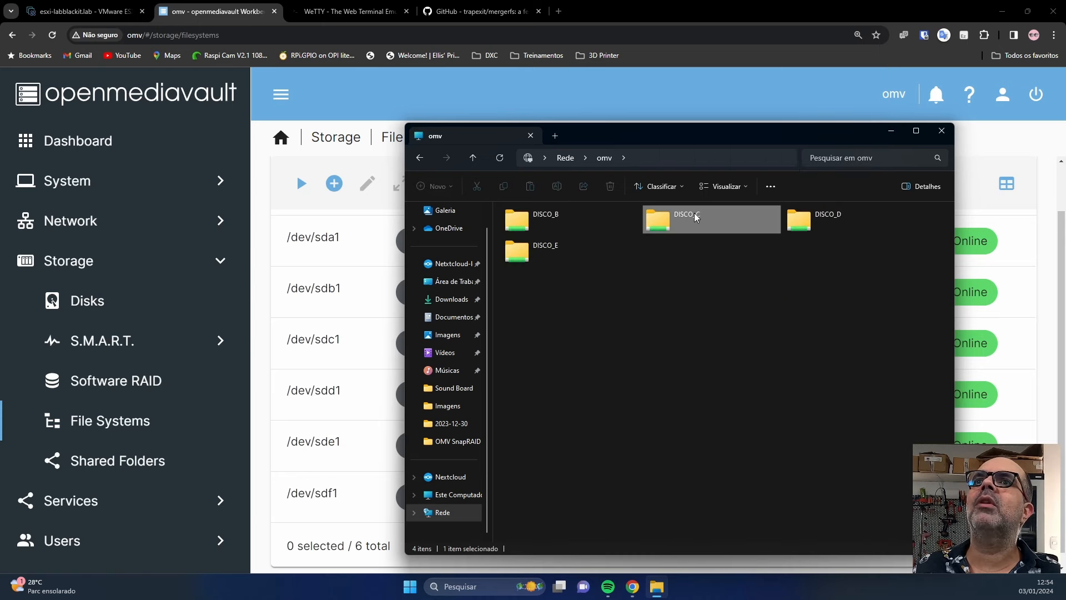
{"action": "double_click", "coordinate": [517, 228]}
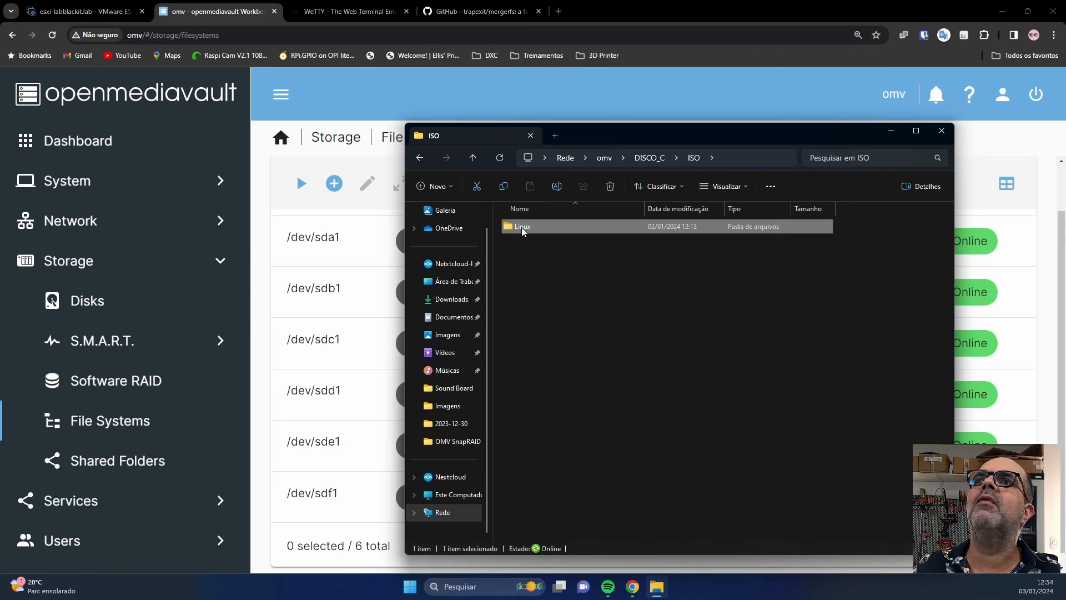
{"action": "double_click", "coordinate": [521, 227]}
{"action": "left_click", "coordinate": [604, 157]}
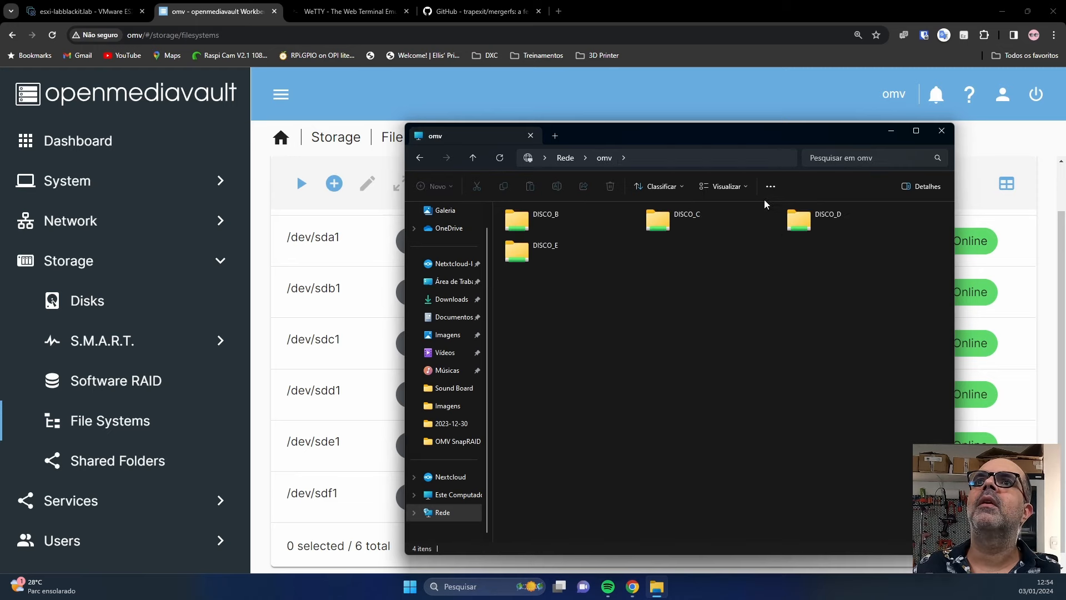
Browse DISCO_D's ISO\Linux folder, return to omv, and bring openmediavault back to front.
{"action": "left_click", "coordinate": [812, 226]}
{"action": "double_click", "coordinate": [812, 226]}
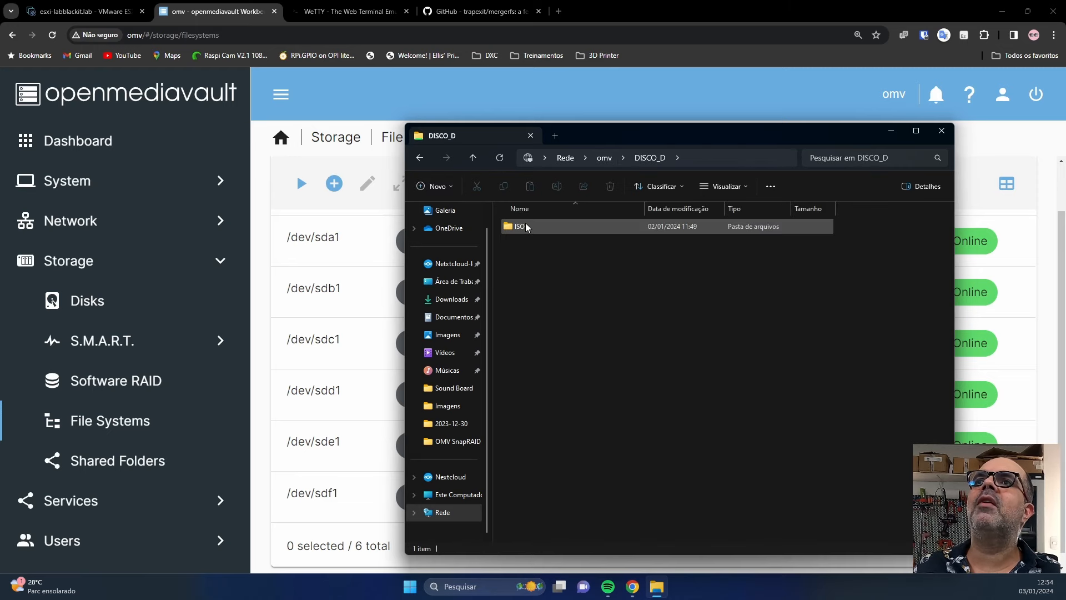
{"action": "double_click", "coordinate": [525, 223]}
{"action": "double_click", "coordinate": [516, 227]}
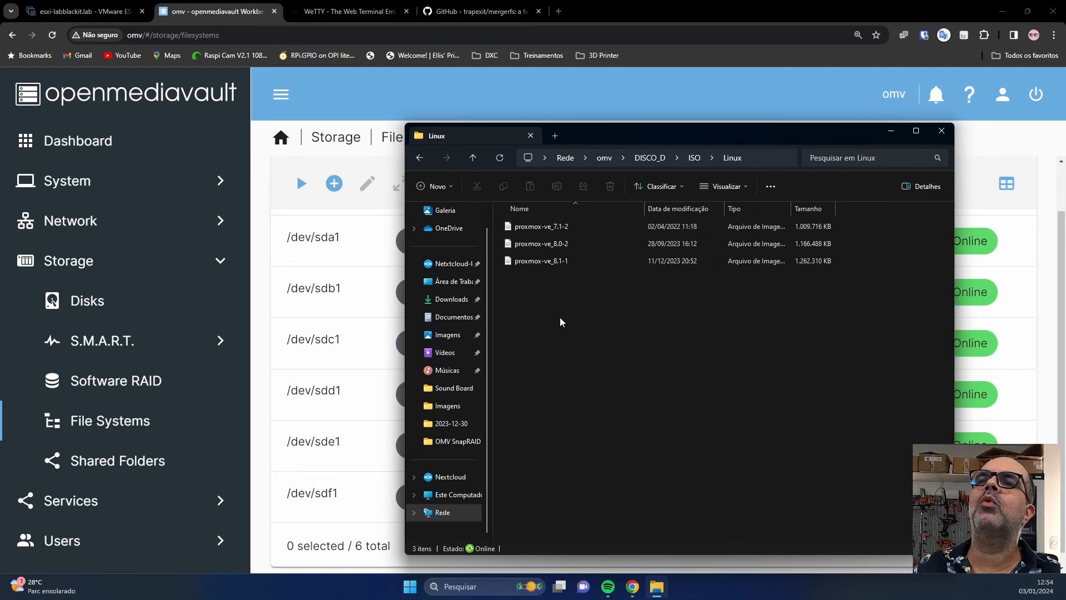
{"action": "left_click", "coordinate": [604, 158]}
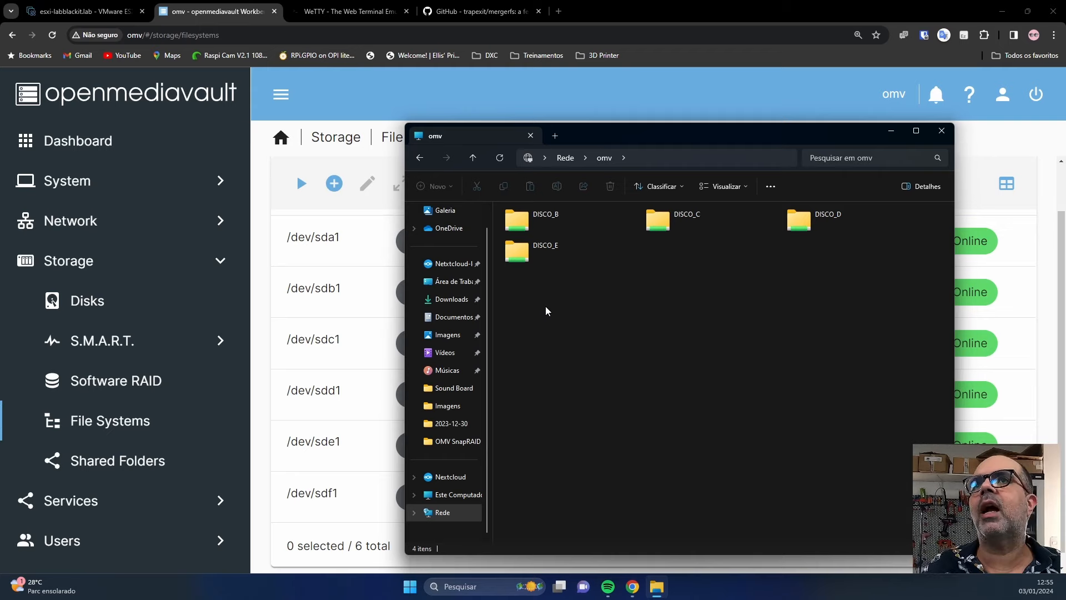
{"action": "left_click", "coordinate": [365, 72]}
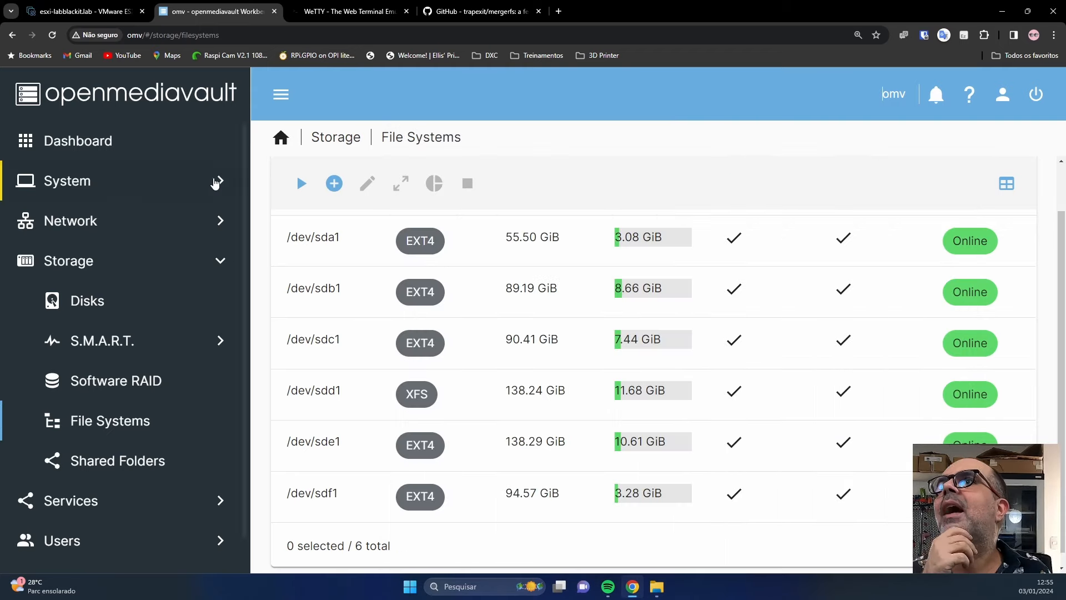
Search System > Plugins for 'merger' and install openmediavault-mergerfs 6.3.8, confirming the installation.
{"action": "left_click", "coordinate": [108, 192]}
{"action": "scroll", "coordinate": [107, 389], "scroll_direction": "down", "scroll_amount": 2}
{"action": "left_click", "coordinate": [108, 431]}
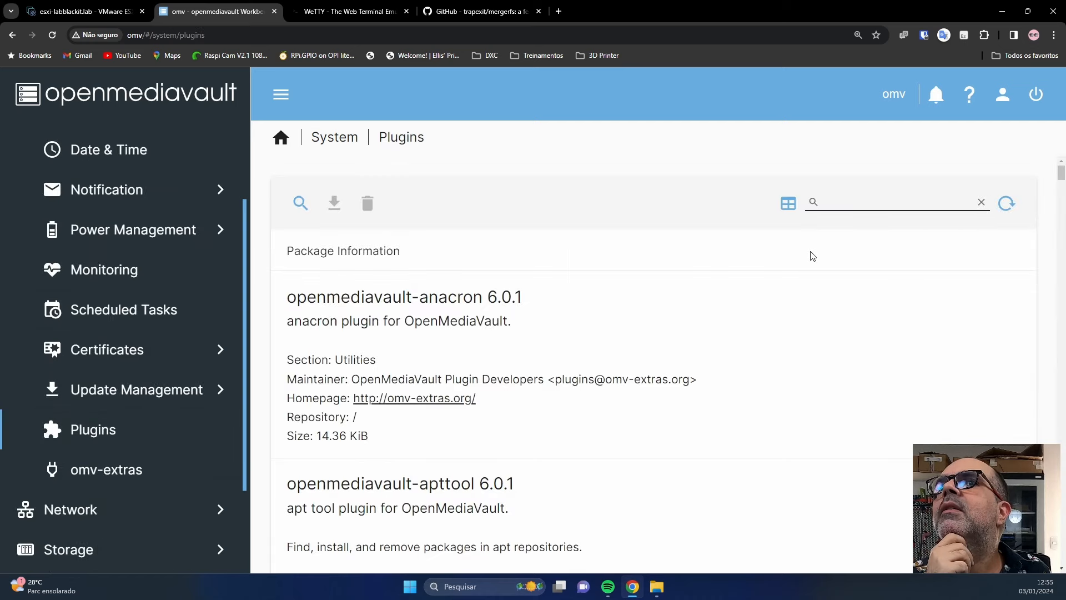
{"action": "left_click", "coordinate": [847, 201]}
{"action": "type", "text": "merger"}
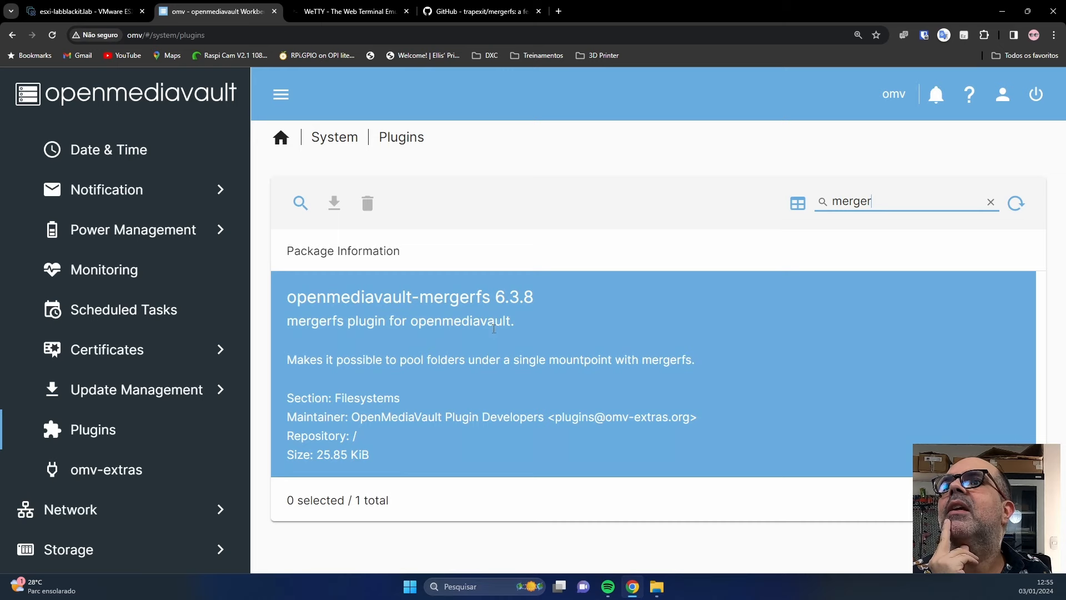
{"action": "left_click", "coordinate": [465, 353]}
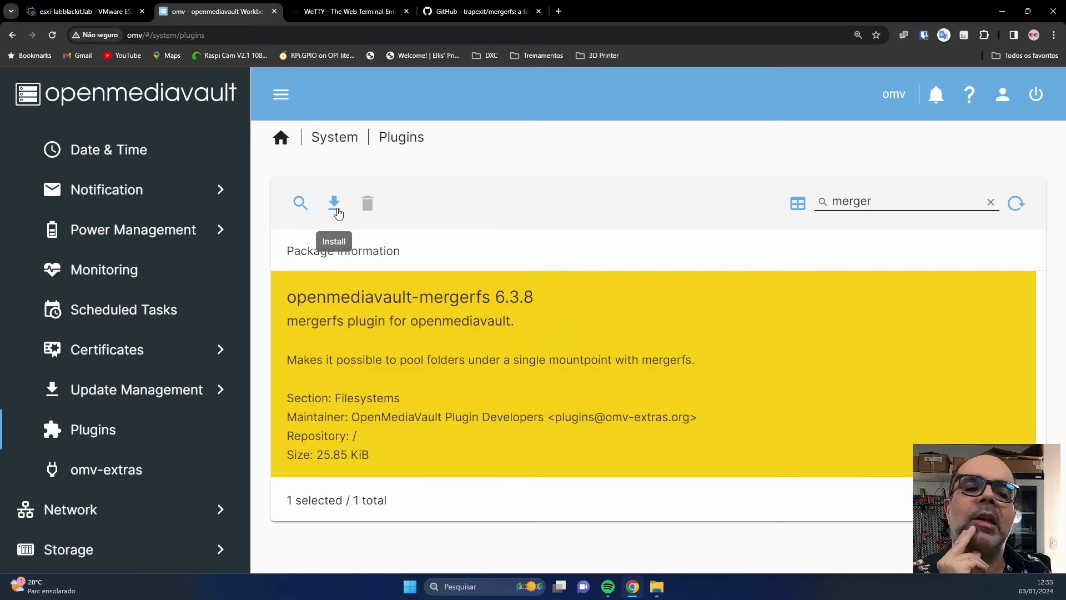
{"action": "left_click", "coordinate": [337, 213]}
{"action": "left_click", "coordinate": [429, 361]}
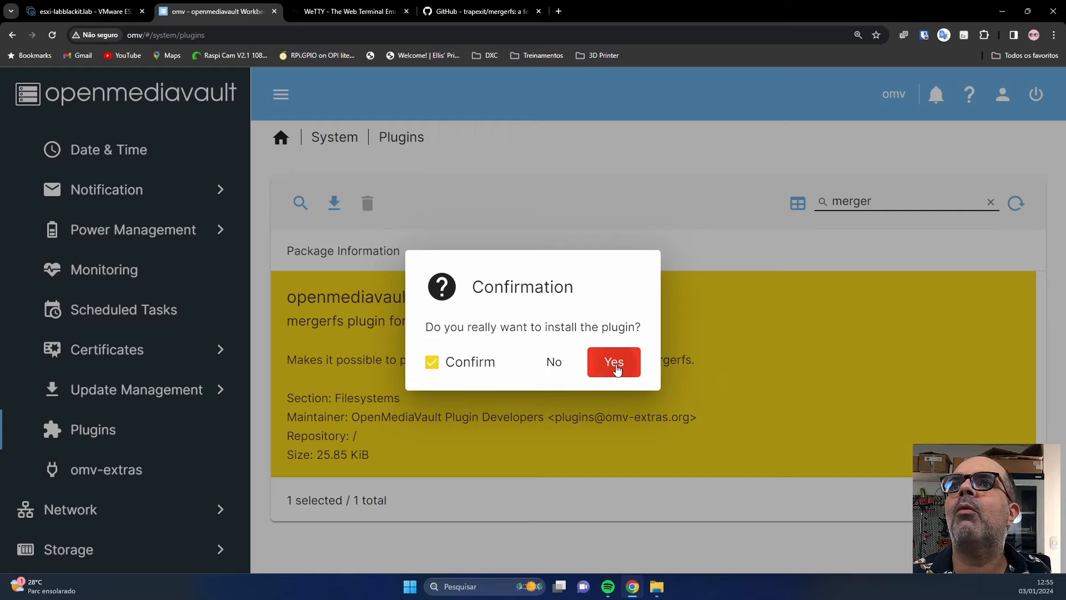
{"action": "left_click", "coordinate": [613, 363]}
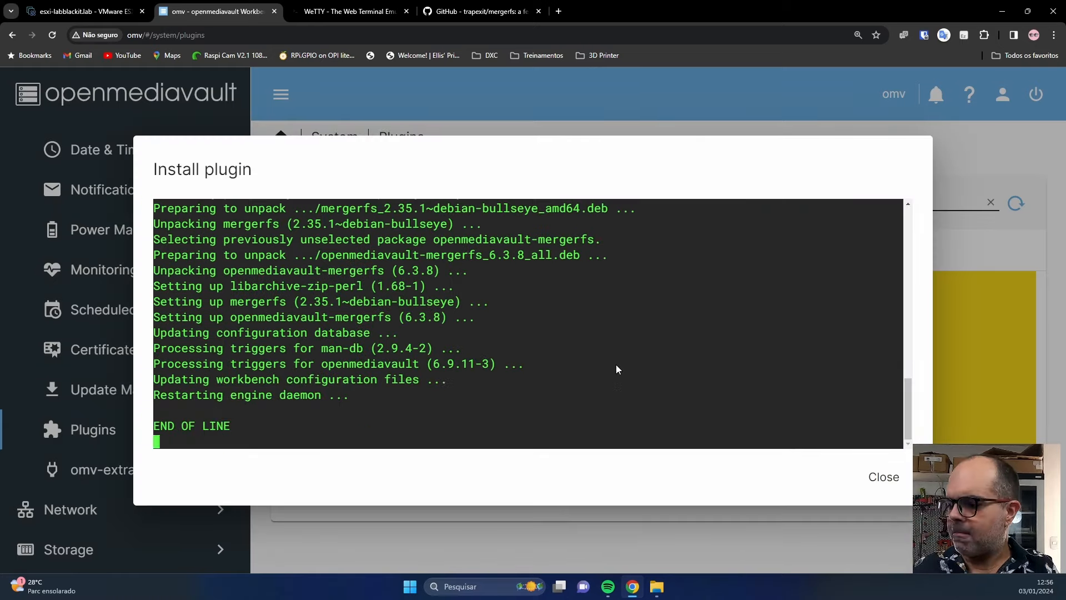
{"action": "left_click", "coordinate": [887, 485]}
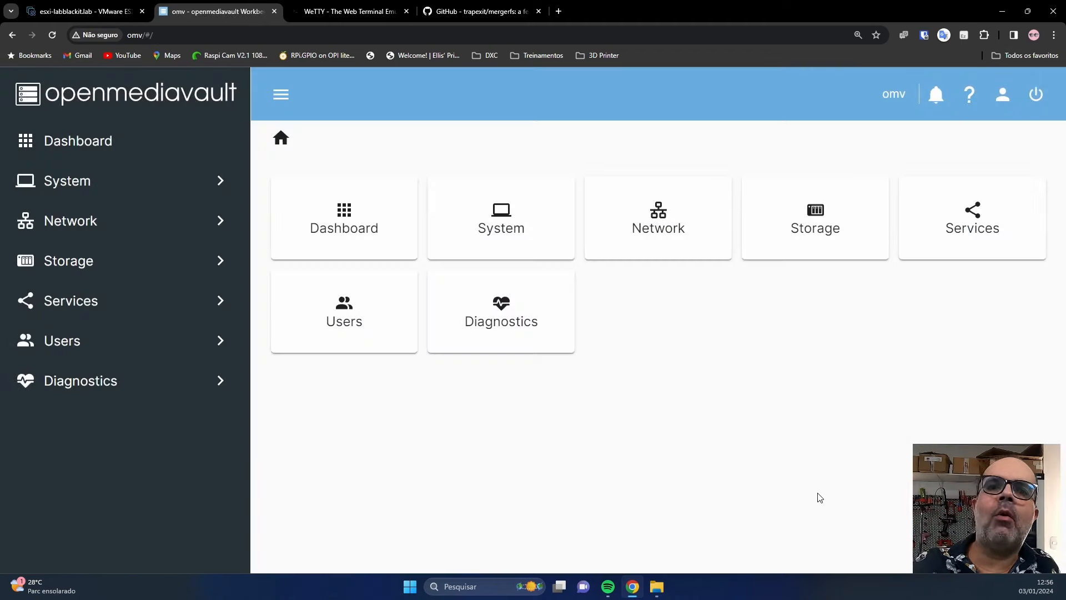
Under Storage > mergerfs, start a new pool named merged-ISO and browse its Filesystems list.
{"action": "left_click", "coordinate": [106, 265]}
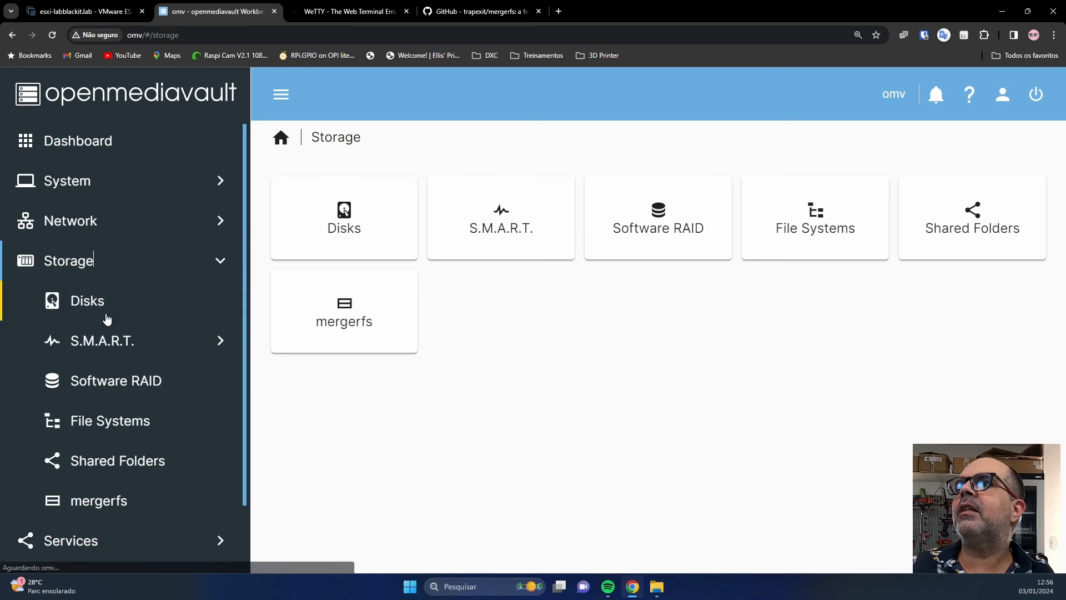
{"action": "left_click", "coordinate": [105, 501]}
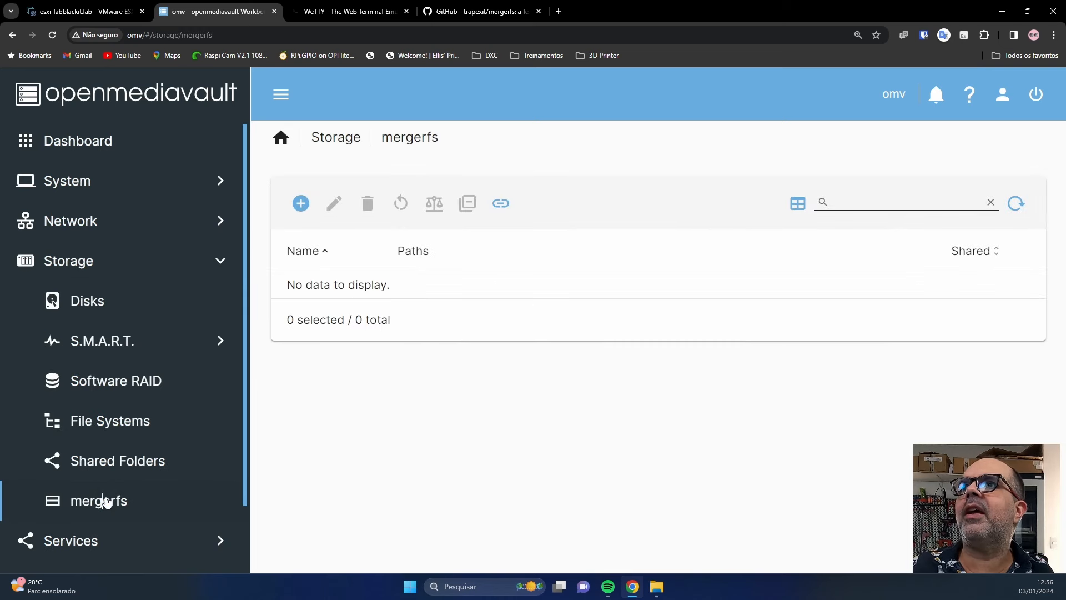
{"action": "left_click", "coordinate": [294, 200]}
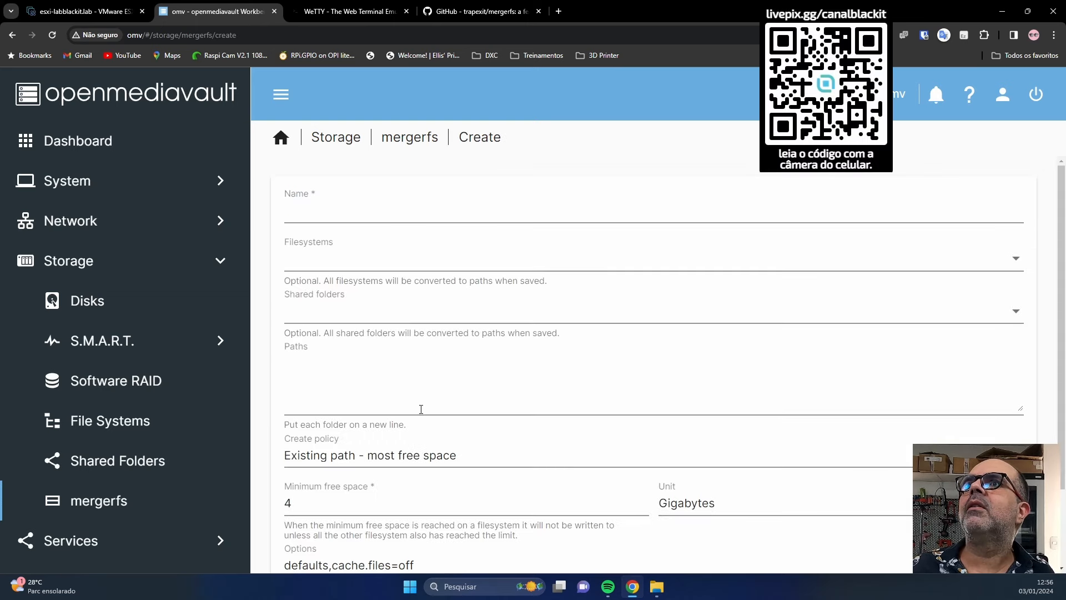
{"action": "left_click", "coordinate": [464, 215]}
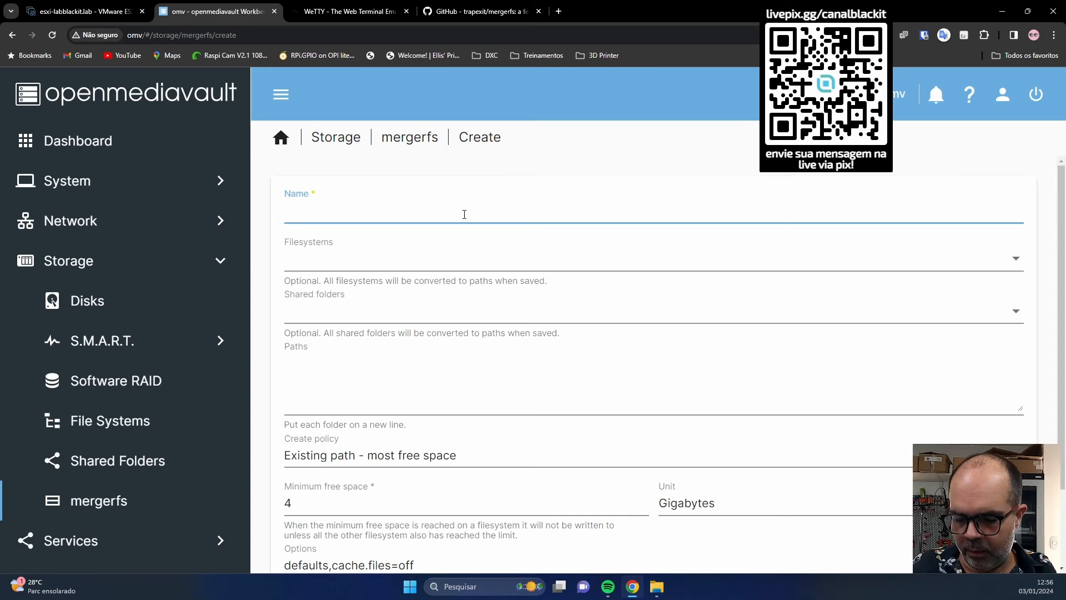
{"action": "type", "text": "merged"}
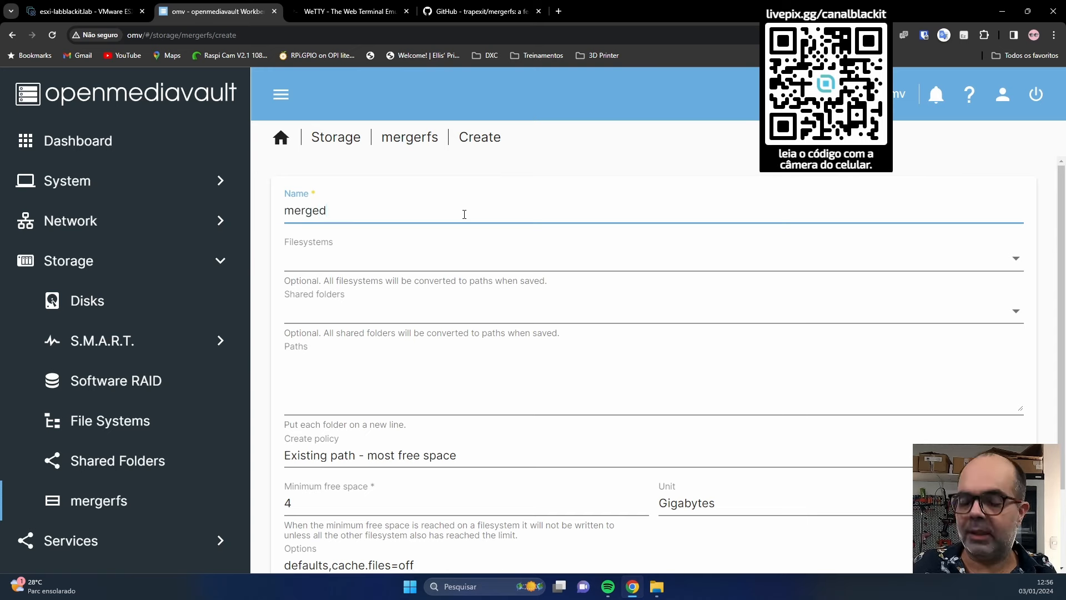
{"action": "type", "text": "-ISO"}
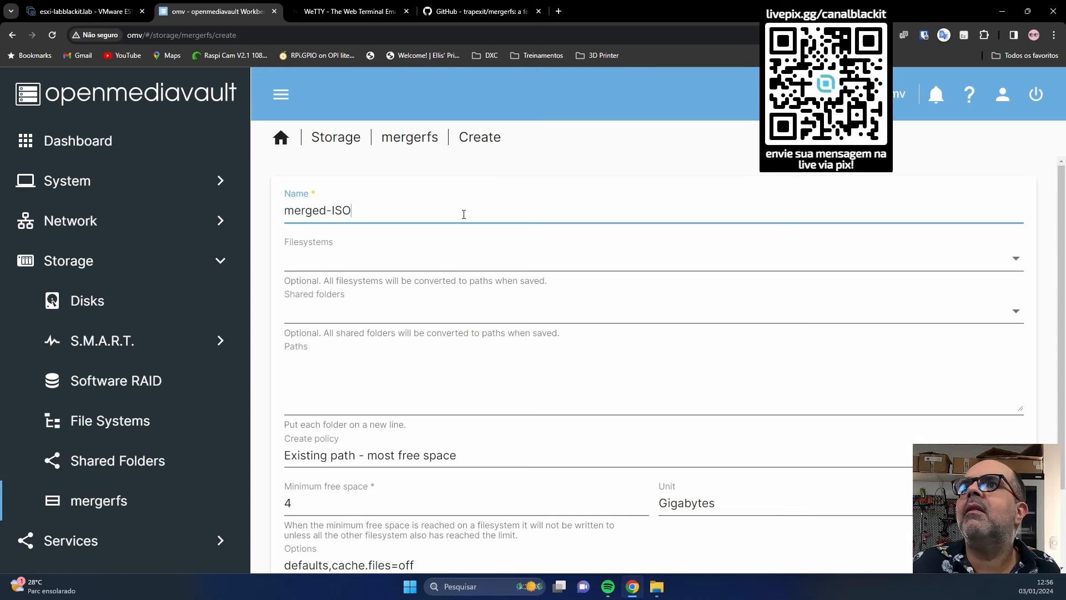
{"action": "left_click", "coordinate": [350, 265]}
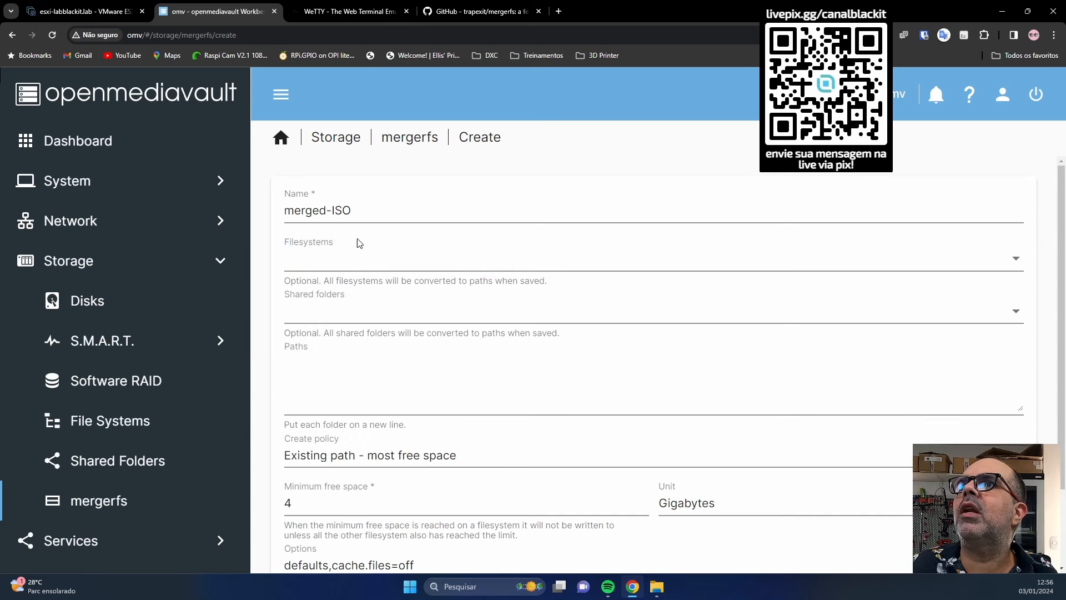
{"action": "left_click", "coordinate": [358, 242]}
{"action": "left_click", "coordinate": [331, 255]}
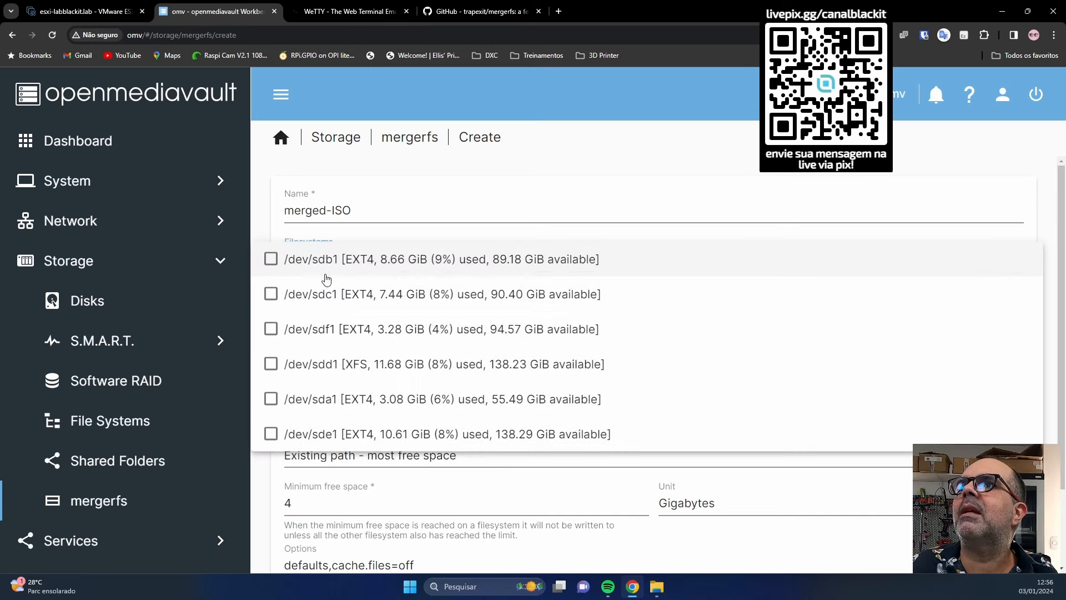
Tick sdb1, sdc1, sdf1 and sdd1, then untick sdd1, sdf1 and sdc1, keeping only /dev/sdb1.
{"action": "left_click", "coordinate": [269, 272]}
{"action": "left_click", "coordinate": [270, 295]}
{"action": "left_click", "coordinate": [269, 330]}
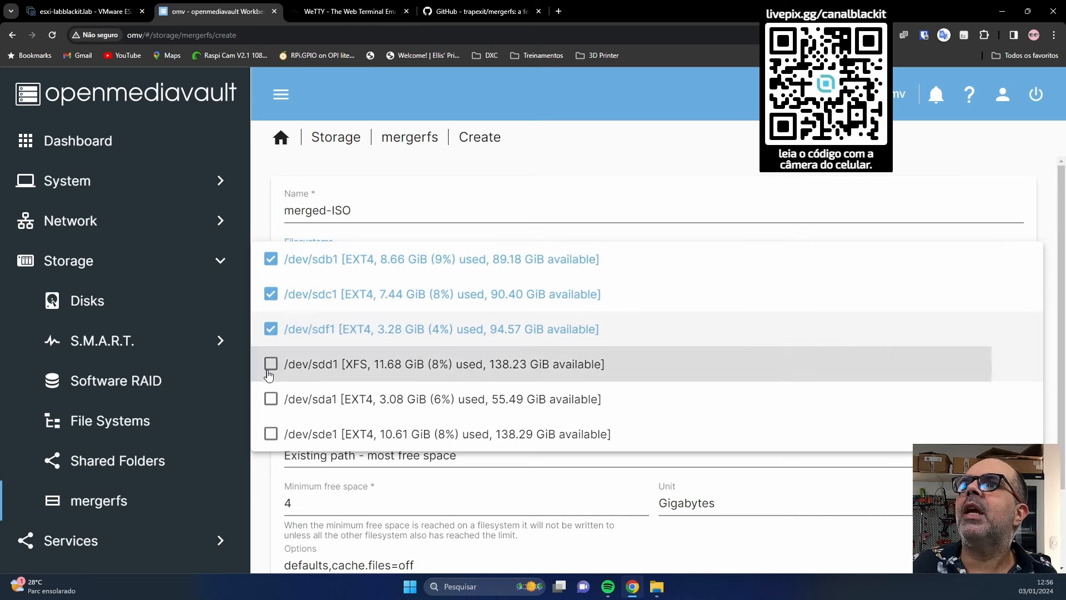
{"action": "left_click", "coordinate": [268, 367]}
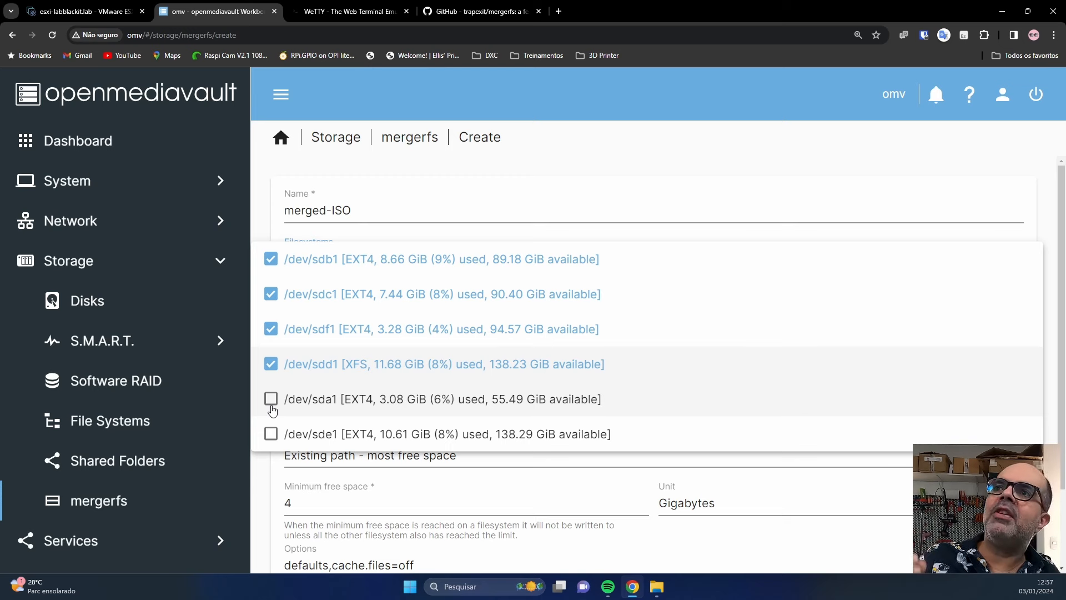
{"action": "left_click", "coordinate": [272, 365]}
{"action": "left_click", "coordinate": [271, 329]}
{"action": "left_click", "coordinate": [272, 293]}
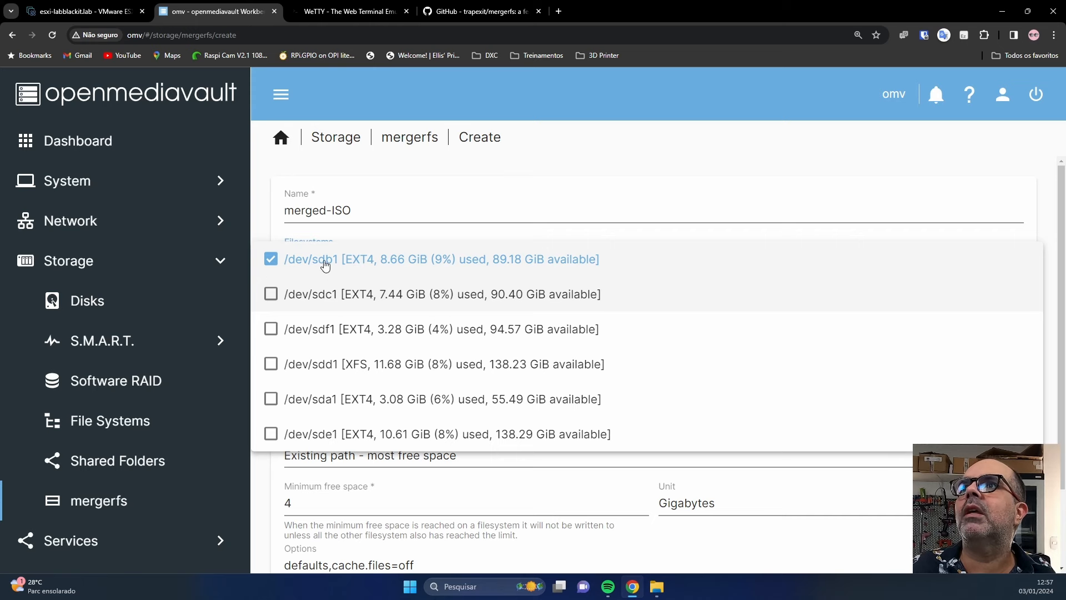
Close the Filesystems list and browse Shared folders without choosing any.
{"action": "left_click", "coordinate": [425, 212]}
{"action": "scroll", "coordinate": [421, 452], "scroll_direction": "down", "scroll_amount": 3}
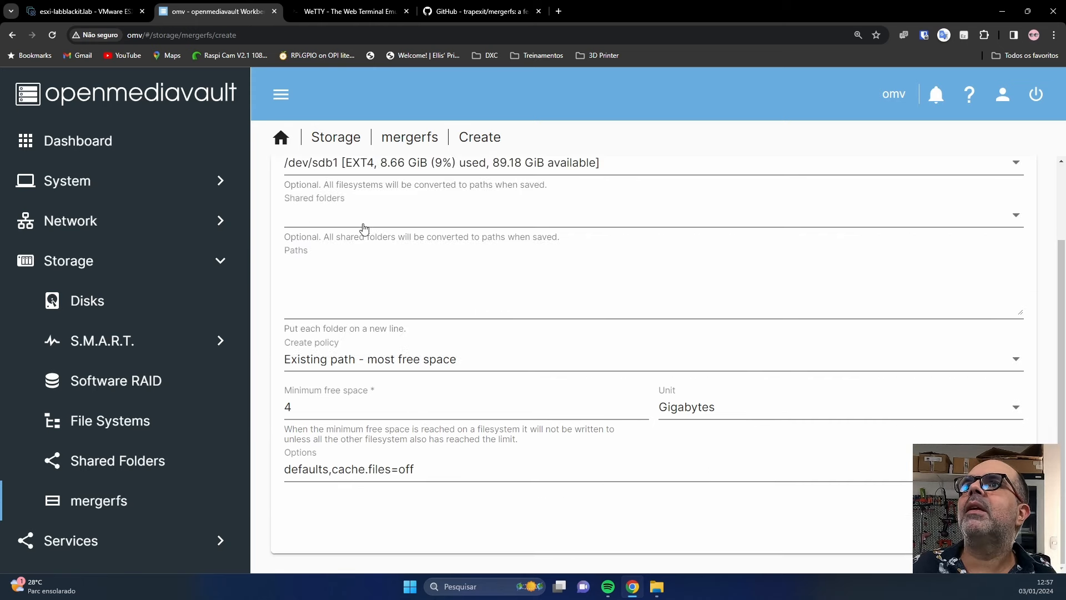
{"action": "left_click", "coordinate": [363, 222]}
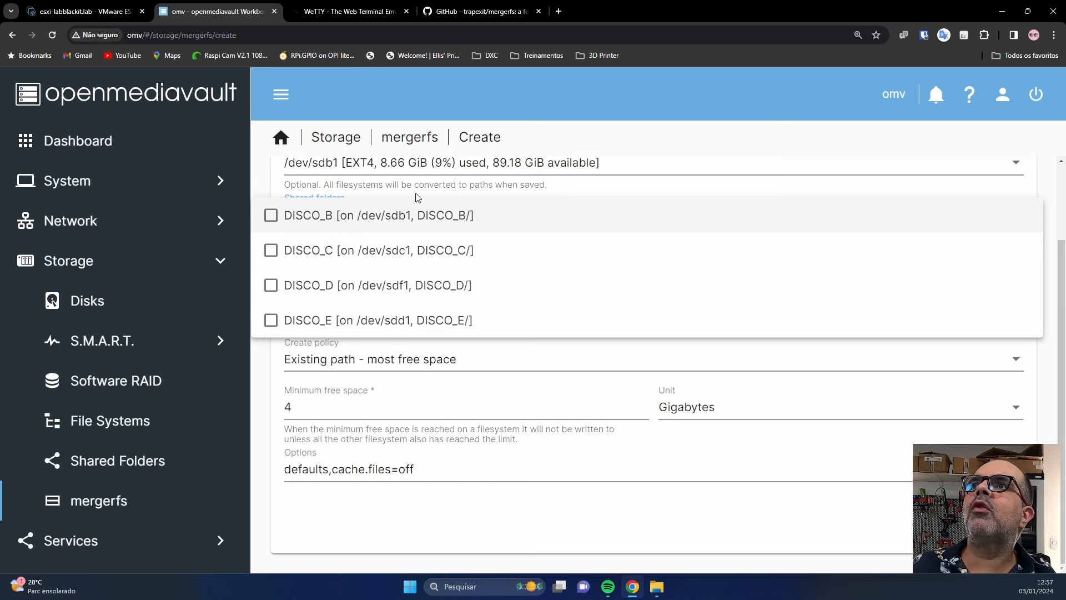
{"action": "left_click", "coordinate": [498, 364]}
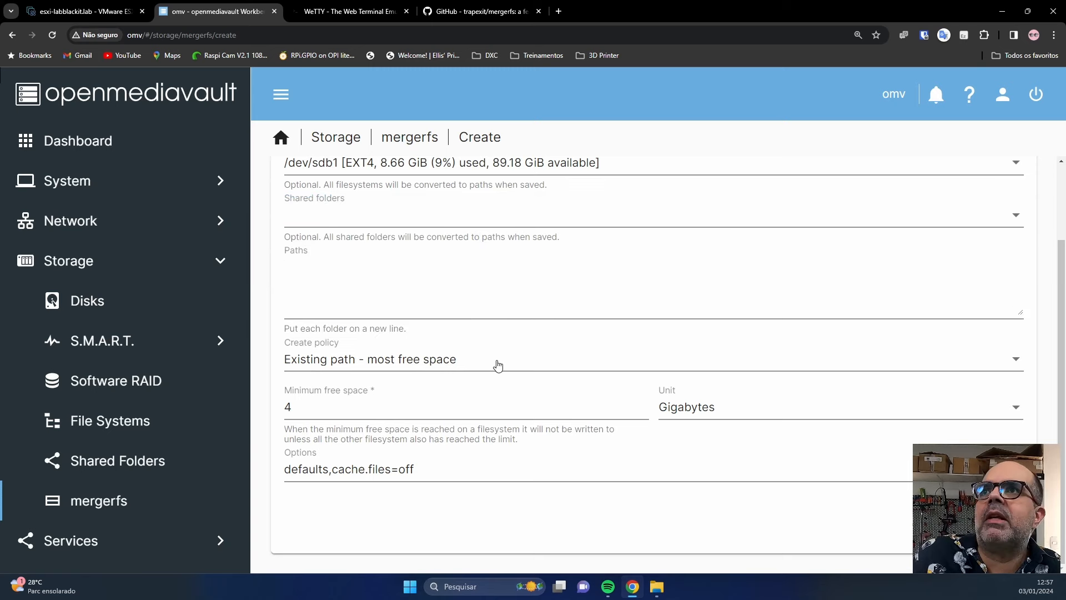
Enter /dev/sdb1/ in Paths, delete it again, and list the create policy choices.
{"action": "left_click", "coordinate": [375, 263]}
{"action": "type", "text": "/"}
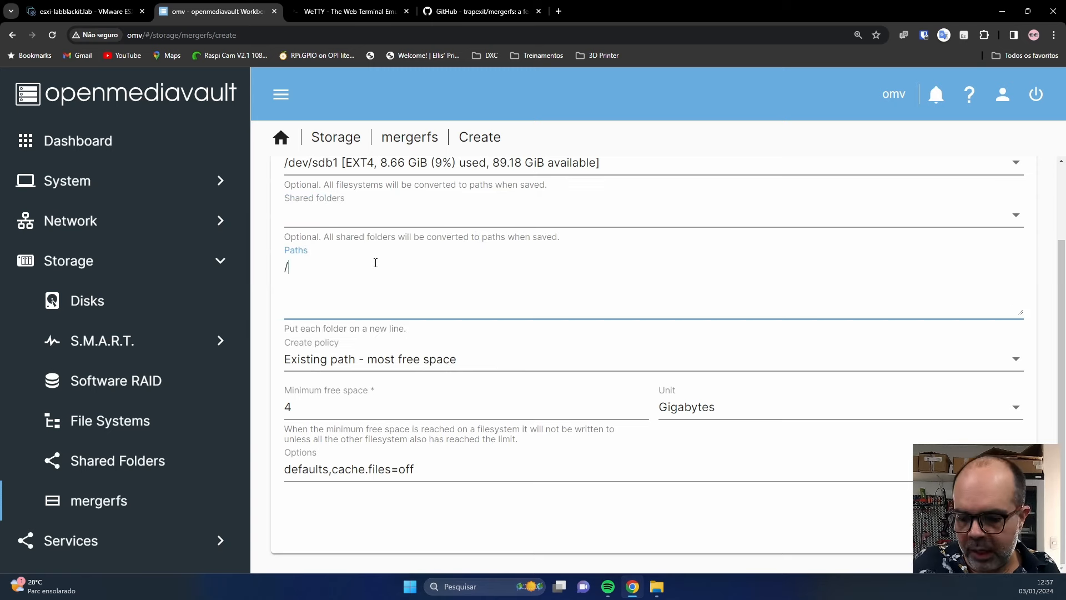
{"action": "type", "text": "dev/s"}
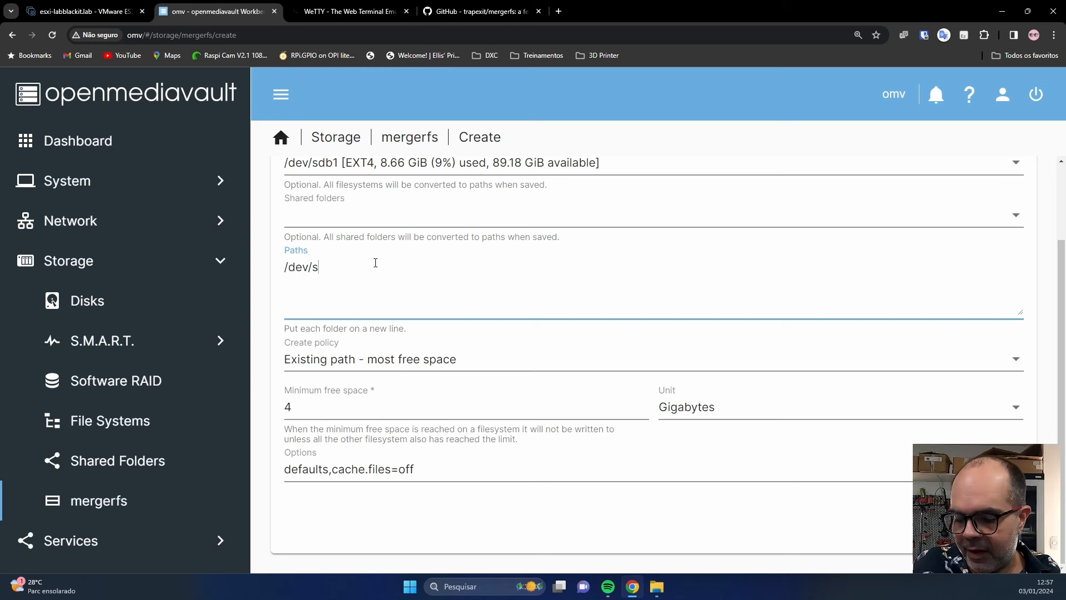
{"action": "type", "text": "db1/"}
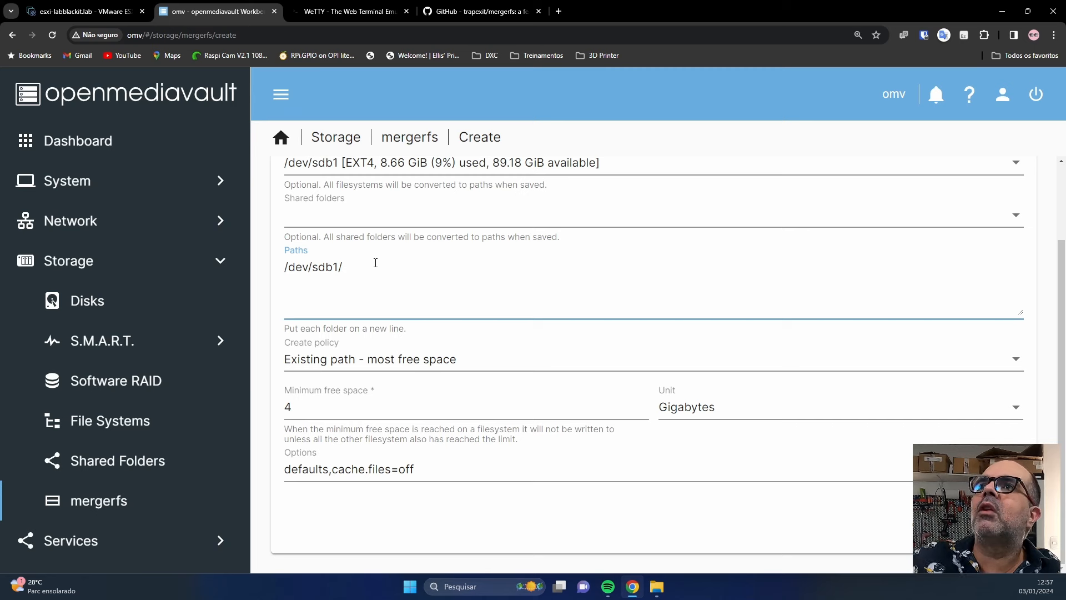
{"action": "left_click_drag", "start_coordinate": [284, 267], "coordinate": [350, 272]}
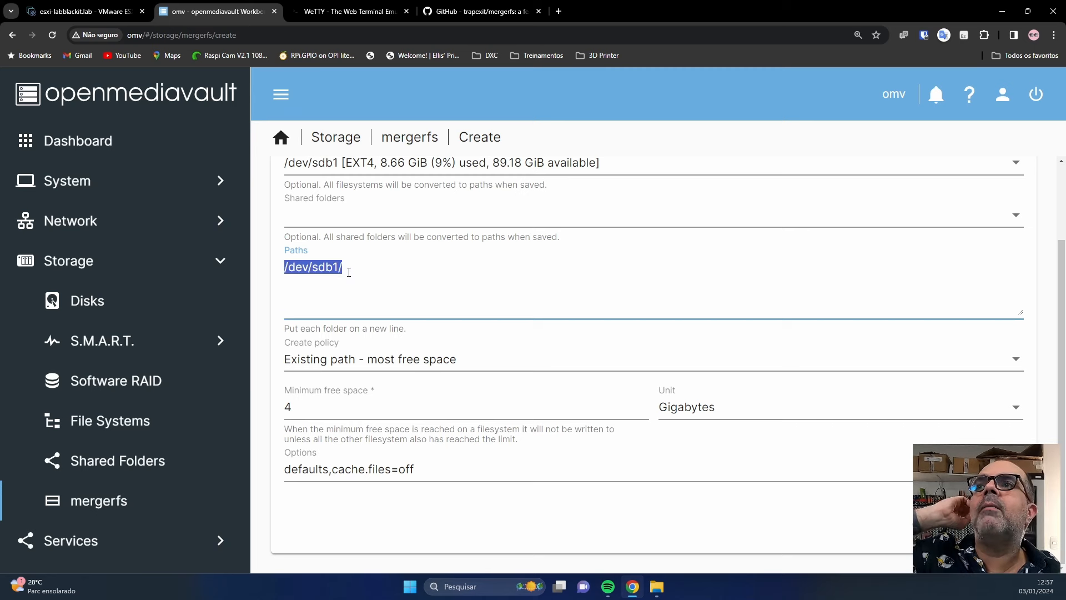
{"action": "key", "text": "BackSpace"}
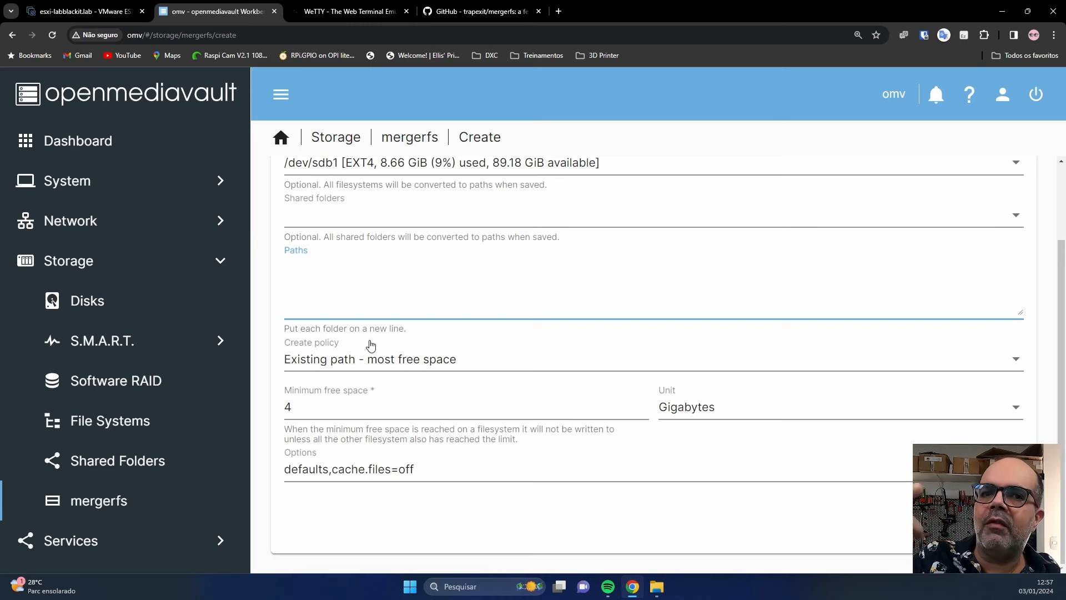
{"action": "left_click", "coordinate": [353, 361]}
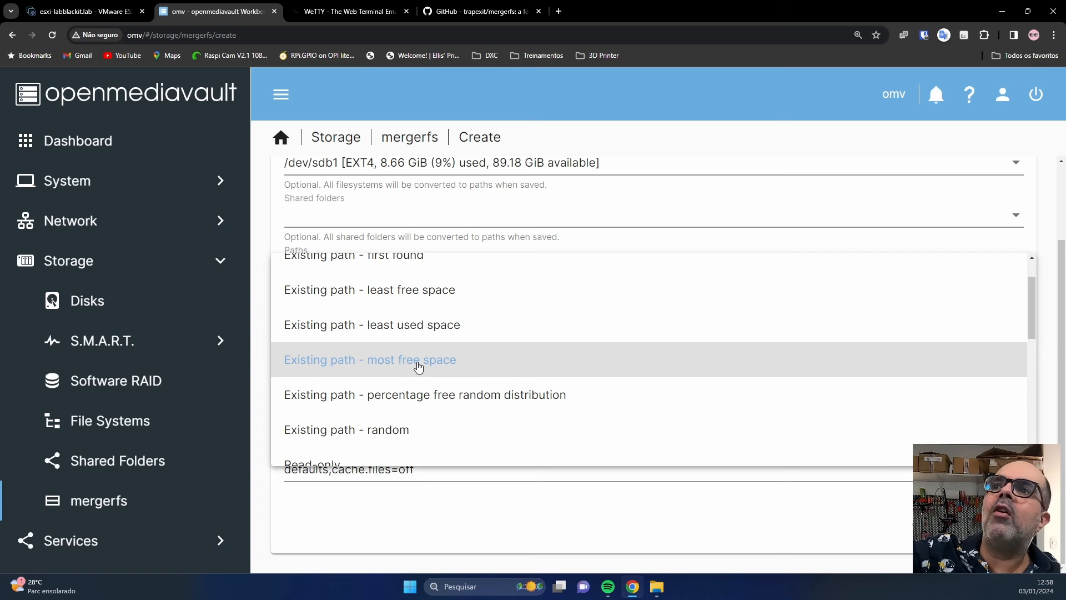
Keep create policy Existing path - most free space, 4 Gigabytes minimum free, options defaults,cache.files=off.
{"action": "scroll", "coordinate": [418, 367], "scroll_direction": "down", "scroll_amount": 4}
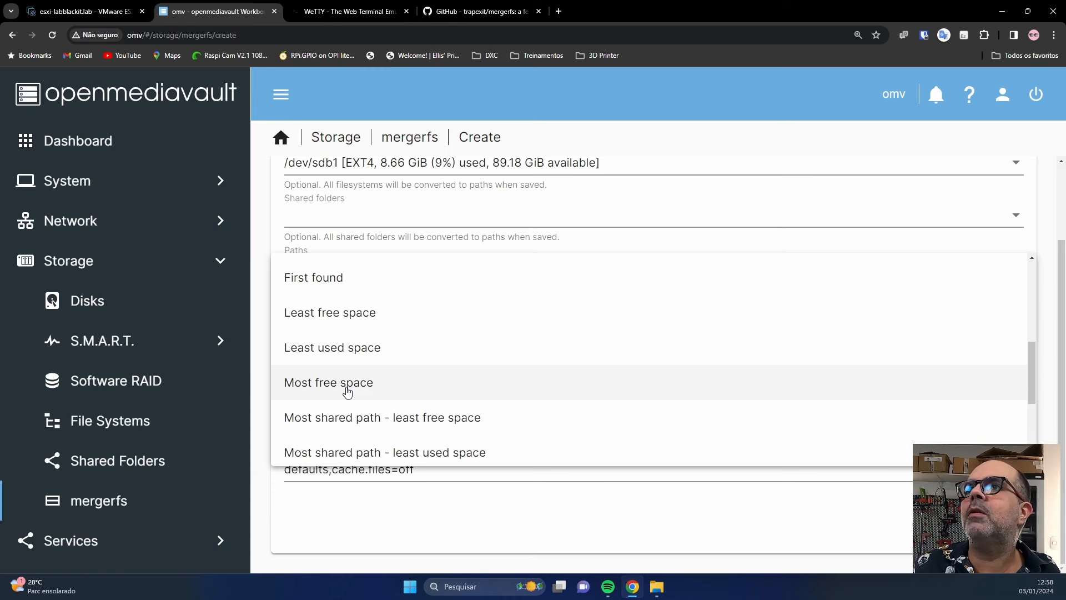
{"action": "scroll", "coordinate": [358, 361], "scroll_direction": "up", "scroll_amount": 3}
{"action": "left_click", "coordinate": [349, 311]}
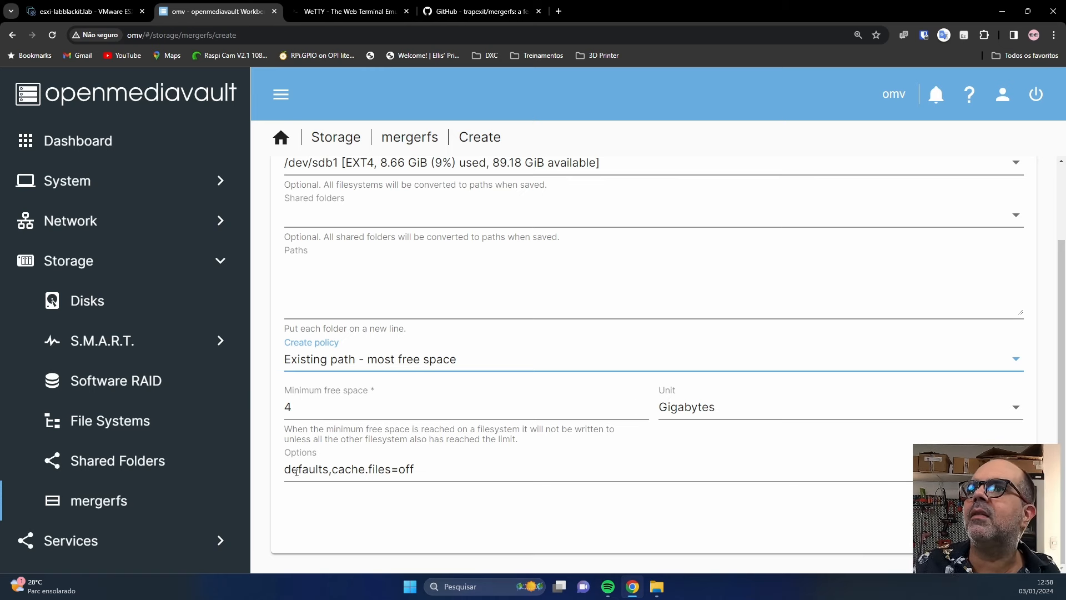
{"action": "left_click_drag", "start_coordinate": [283, 472], "coordinate": [451, 470]}
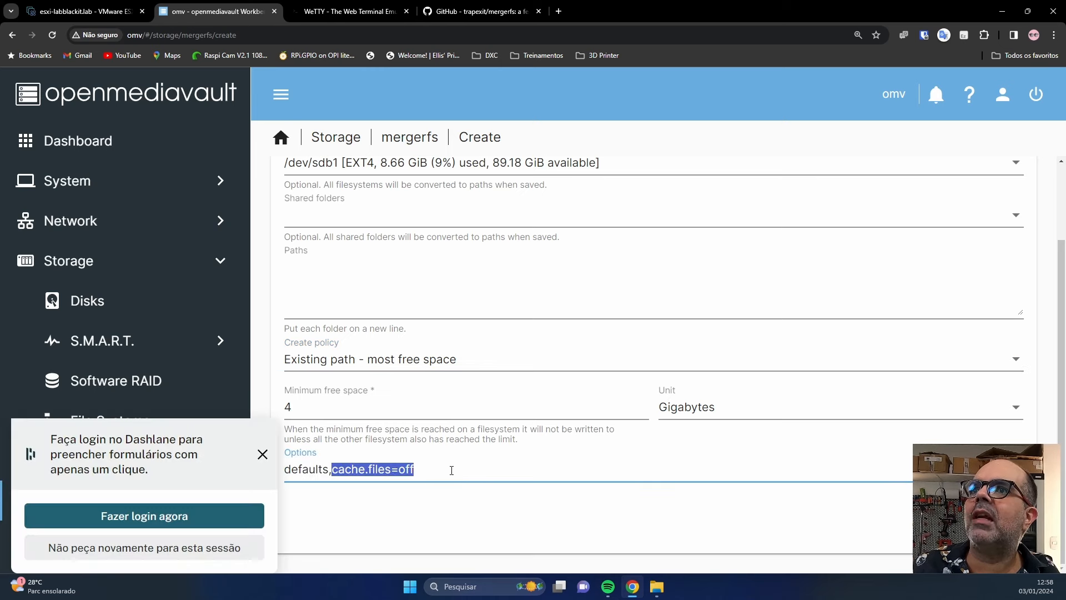
{"action": "left_click", "coordinate": [456, 516]}
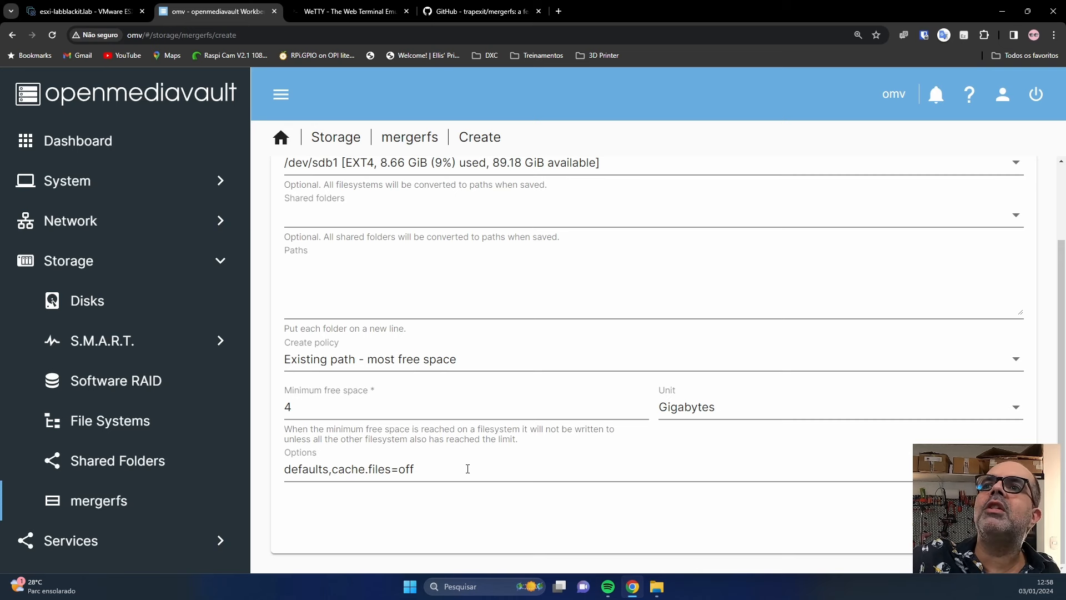
{"action": "scroll", "coordinate": [633, 364], "scroll_direction": "up", "scroll_amount": 2}
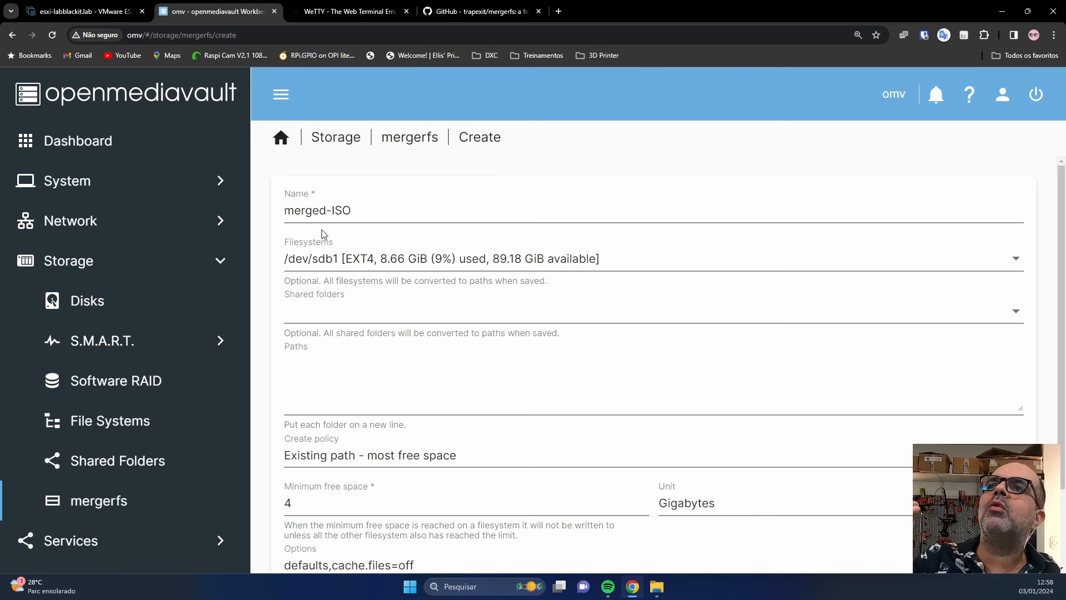
{"action": "scroll", "coordinate": [433, 303], "scroll_direction": "down", "scroll_amount": 2}
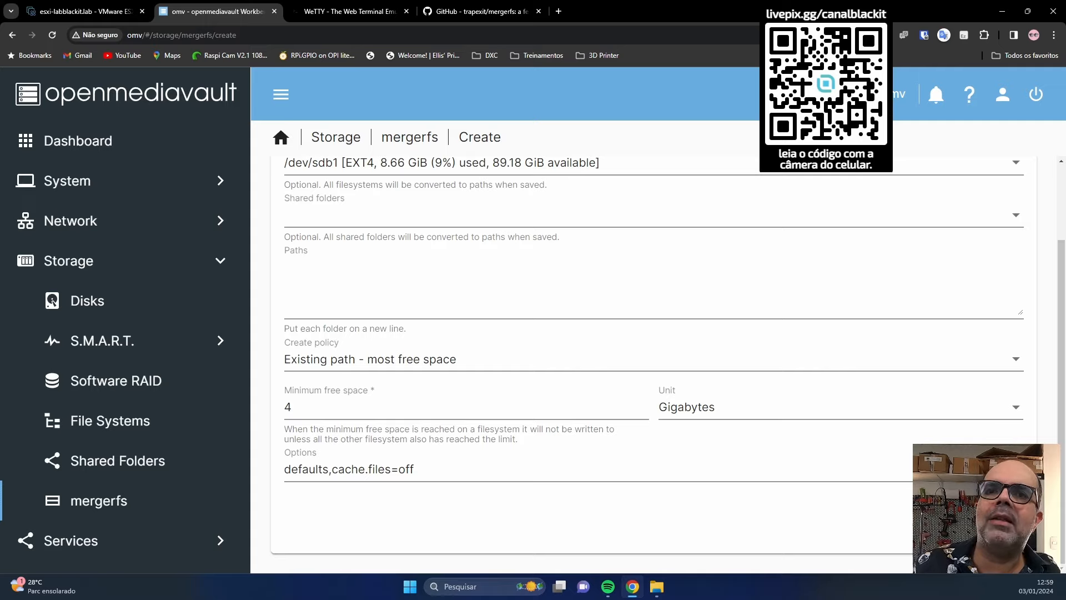
Save the merged-ISO pool and apply the changes, dismissing the 500 Internal Server Error.
{"action": "left_click", "coordinate": [995, 525]}
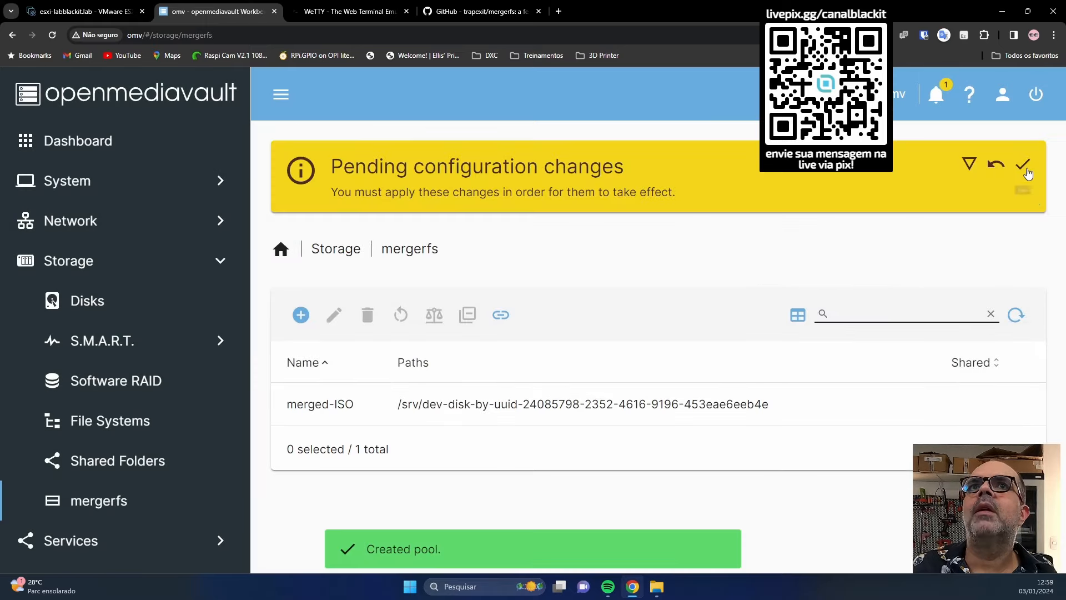
{"action": "left_click", "coordinate": [1024, 166]}
{"action": "left_click", "coordinate": [657, 361]}
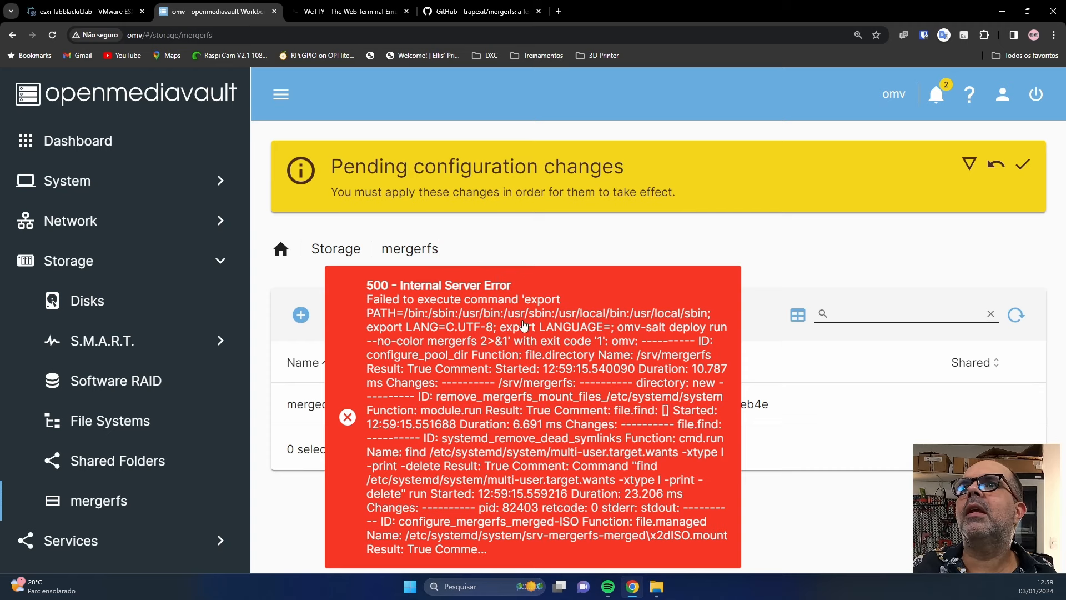
{"action": "left_click", "coordinate": [524, 325]}
Open merged-ISO for editing, then undo the pending configuration changes and confirm.
{"action": "left_click", "coordinate": [364, 403]}
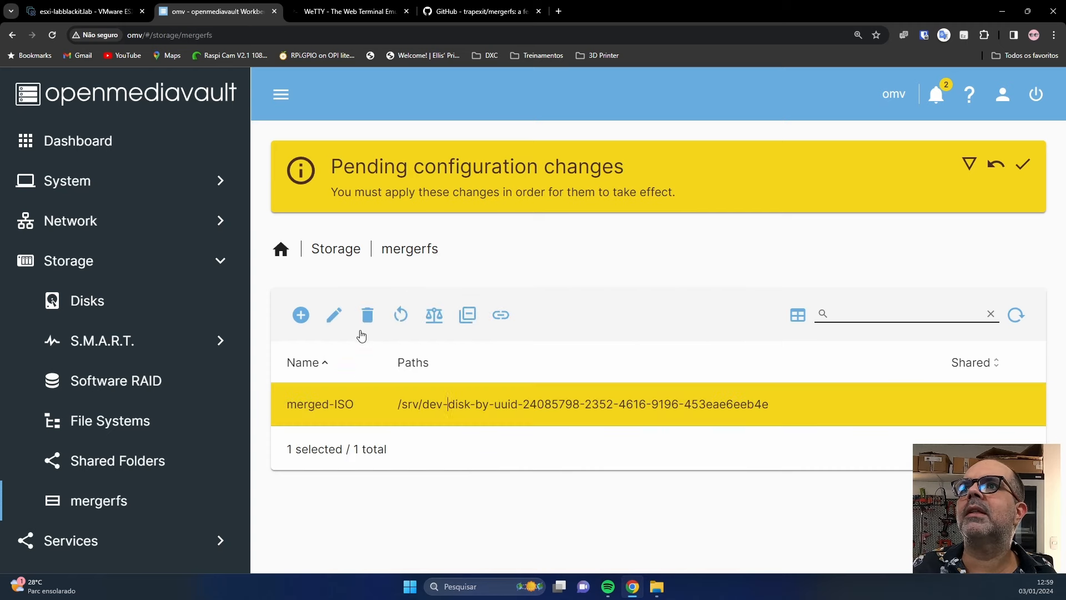
{"action": "left_click", "coordinate": [341, 325]}
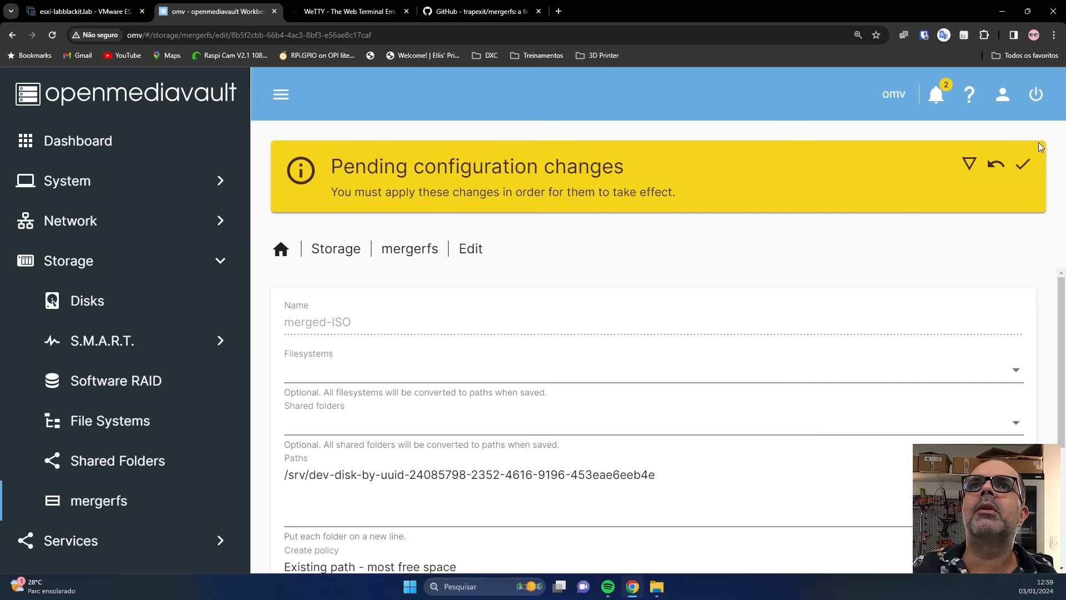
{"action": "left_click", "coordinate": [1001, 173]}
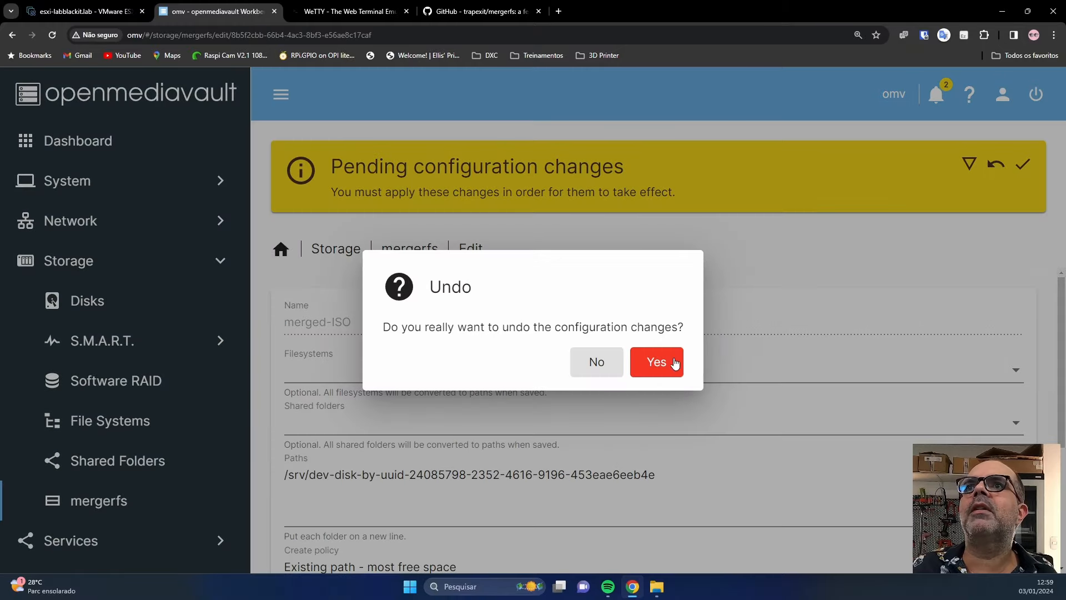
{"action": "left_click", "coordinate": [675, 363]}
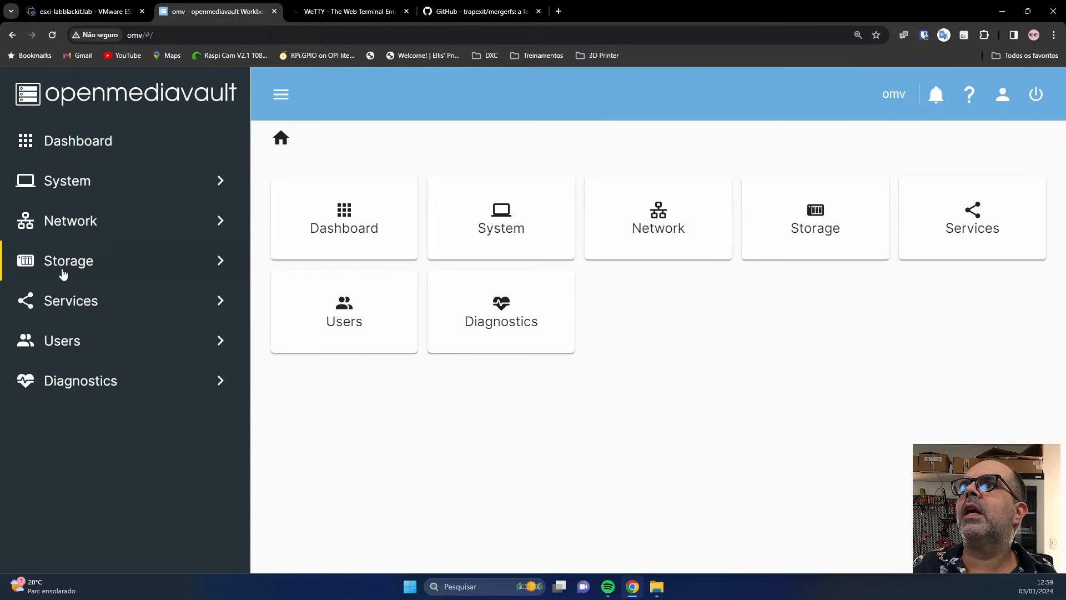
Create a mergerfs pool named ISO on /dev/sdb1 and apply the changes.
{"action": "left_click", "coordinate": [64, 272]}
{"action": "left_click", "coordinate": [110, 502]}
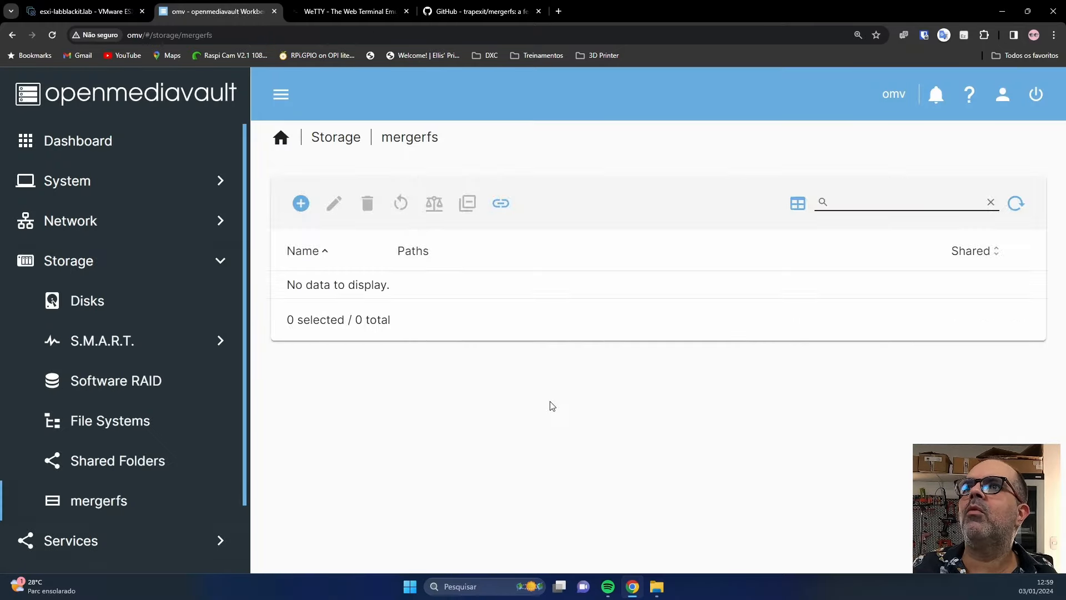
{"action": "left_click", "coordinate": [309, 209]}
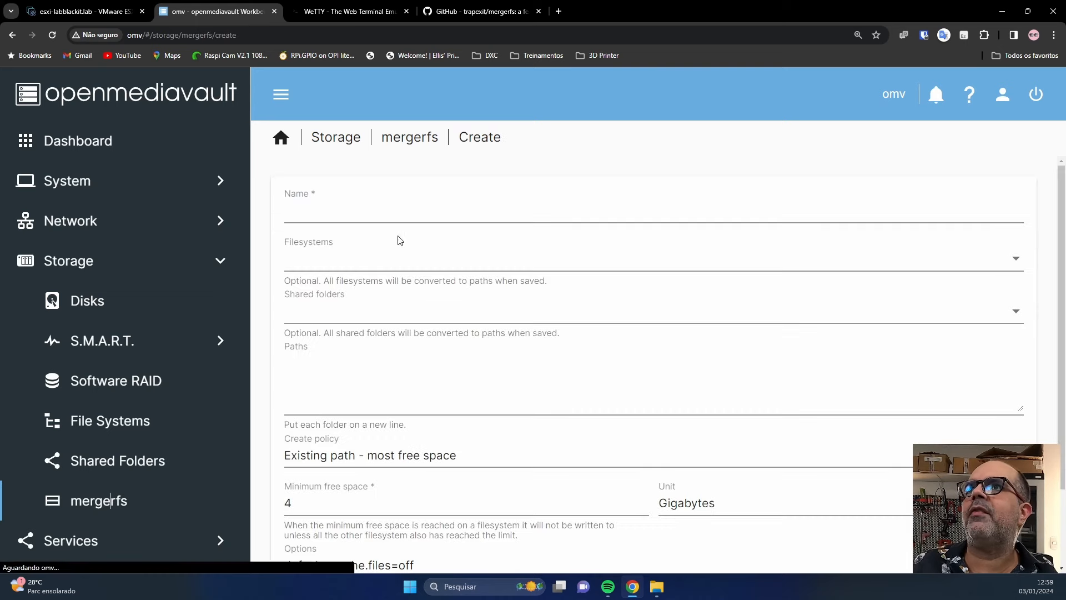
{"action": "left_click", "coordinate": [433, 208]}
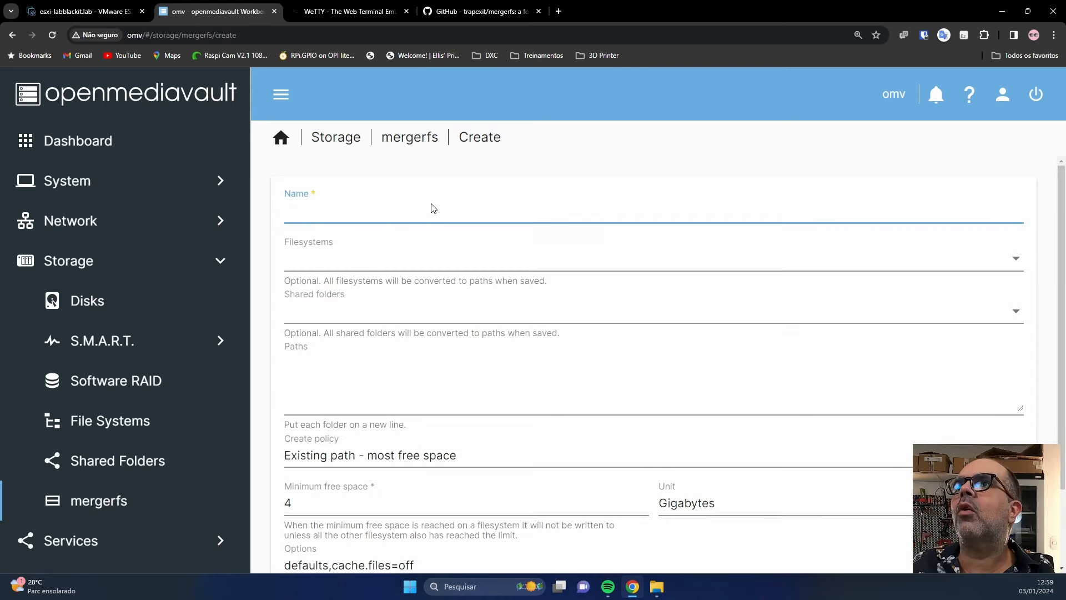
{"action": "type", "text": "ISO"}
{"action": "left_click", "coordinate": [340, 257]}
{"action": "left_click", "coordinate": [344, 259]}
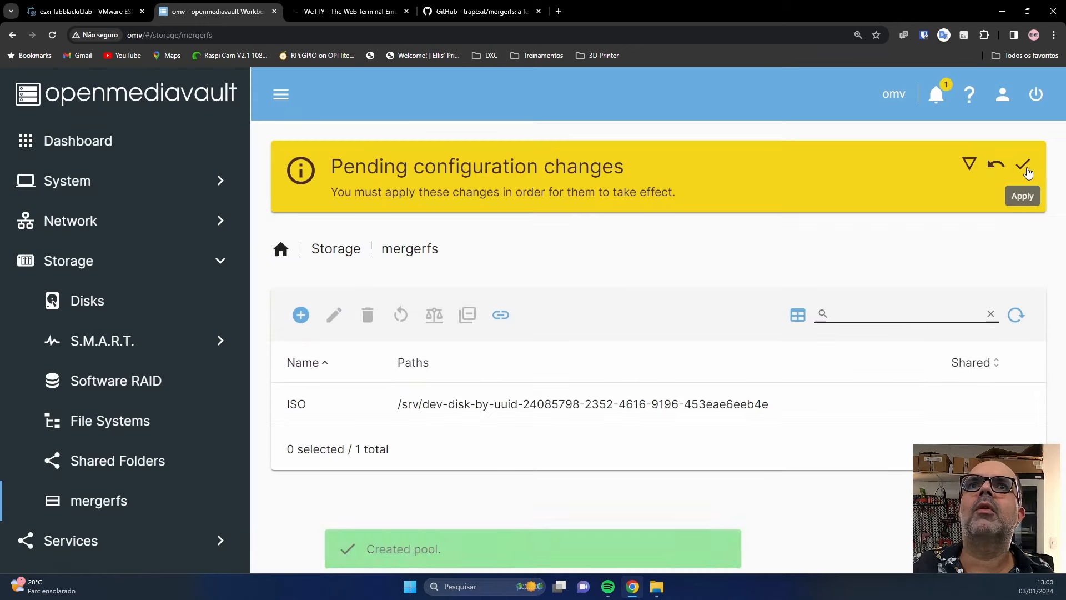
{"action": "left_click", "coordinate": [1023, 164]}
{"action": "left_click", "coordinate": [676, 357]}
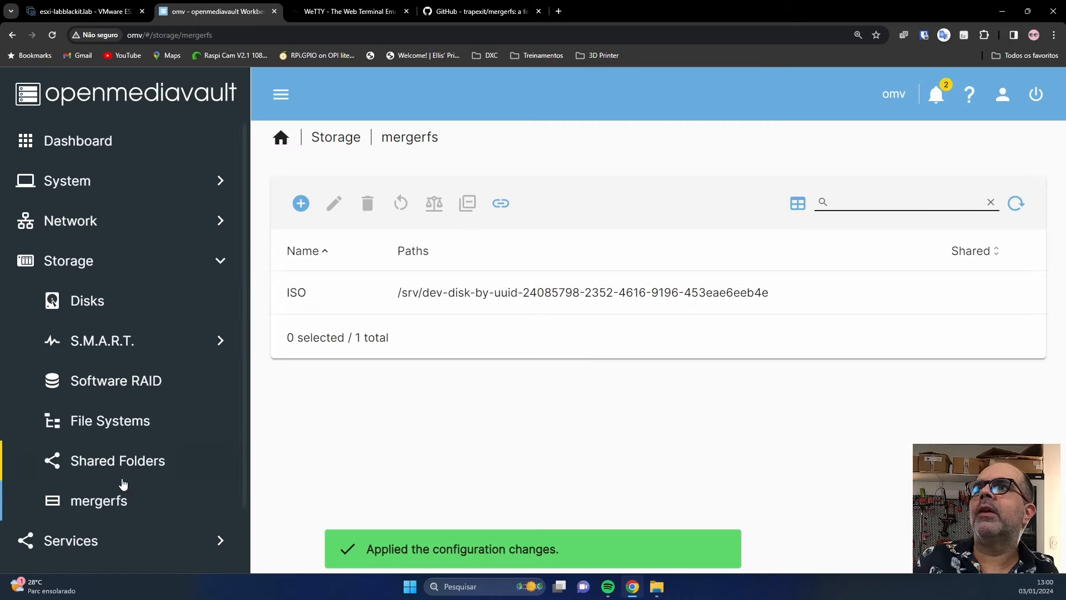
Confirm the /srv/mergerfs/ISO FUSE.MERGERFS mount in File Systems, then go to Shared Folders.
{"action": "left_click", "coordinate": [124, 421]}
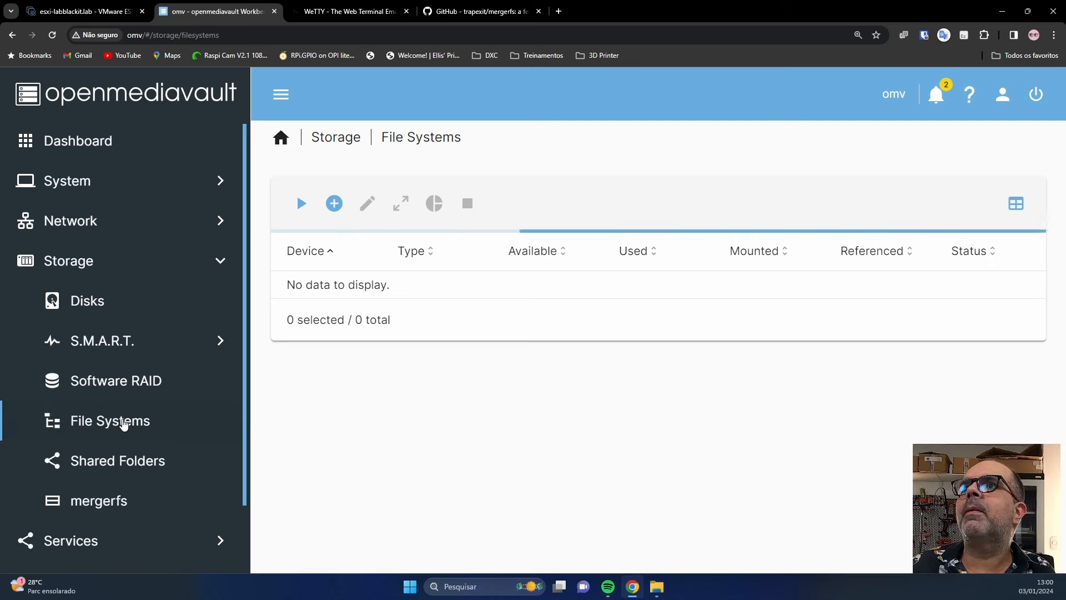
{"action": "scroll", "coordinate": [313, 400], "scroll_direction": "down", "scroll_amount": 1}
{"action": "scroll", "coordinate": [326, 507], "scroll_direction": "down", "scroll_amount": 1}
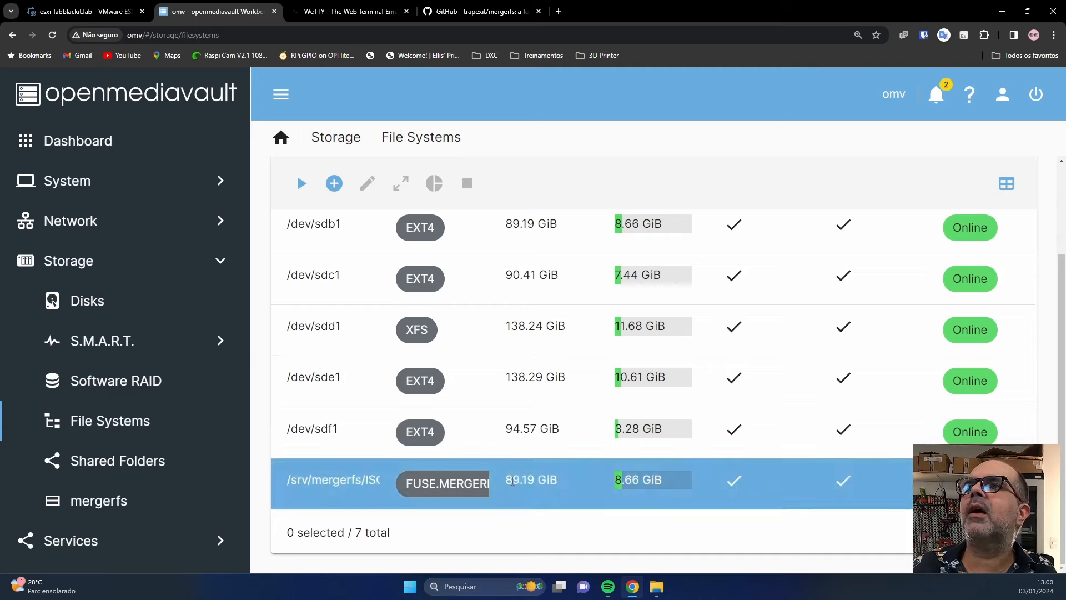
{"action": "left_click", "coordinate": [122, 461]}
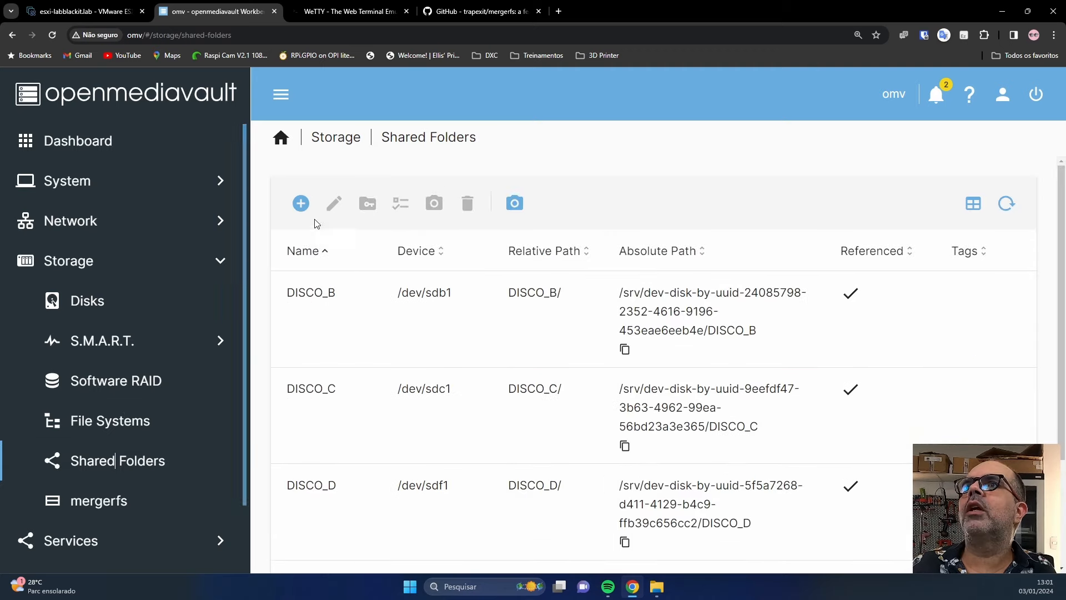
Add shared folder Merged_ISO on the ISO file system with relative path /.
{"action": "left_click", "coordinate": [302, 204]}
{"action": "left_click", "coordinate": [329, 217]}
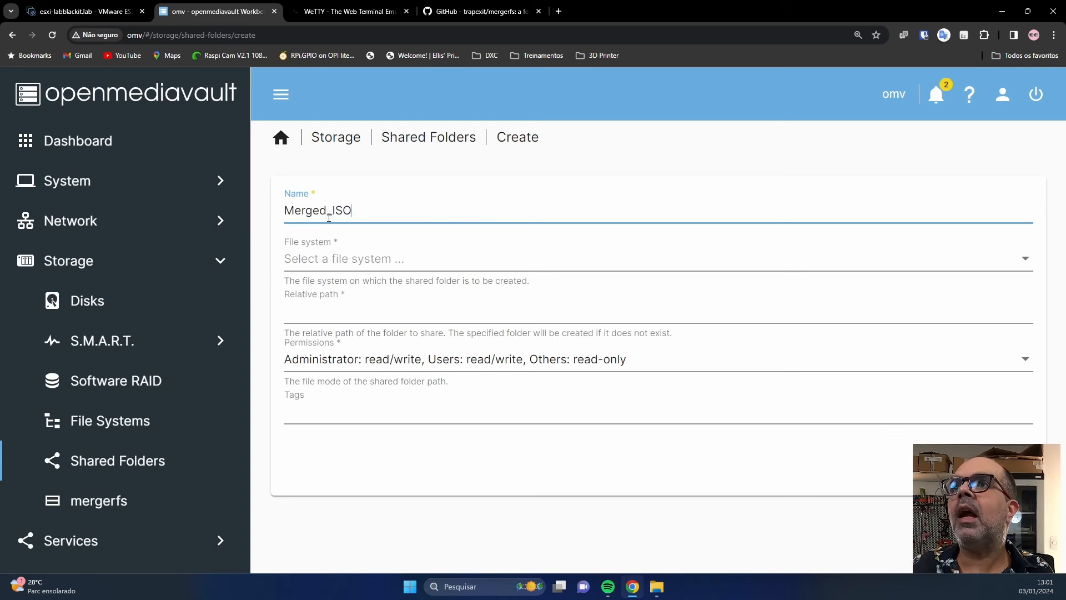
{"action": "left_click", "coordinate": [342, 259]}
{"action": "left_click", "coordinate": [397, 446]}
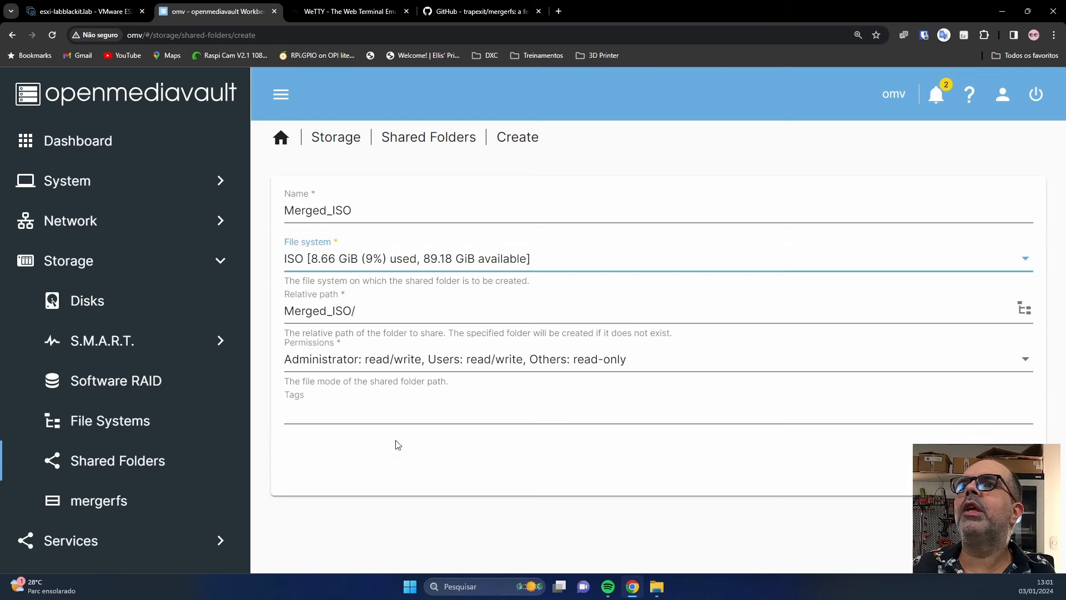
{"action": "left_click_drag", "start_coordinate": [364, 313], "coordinate": [275, 318]}
{"action": "type", "text": "/"}
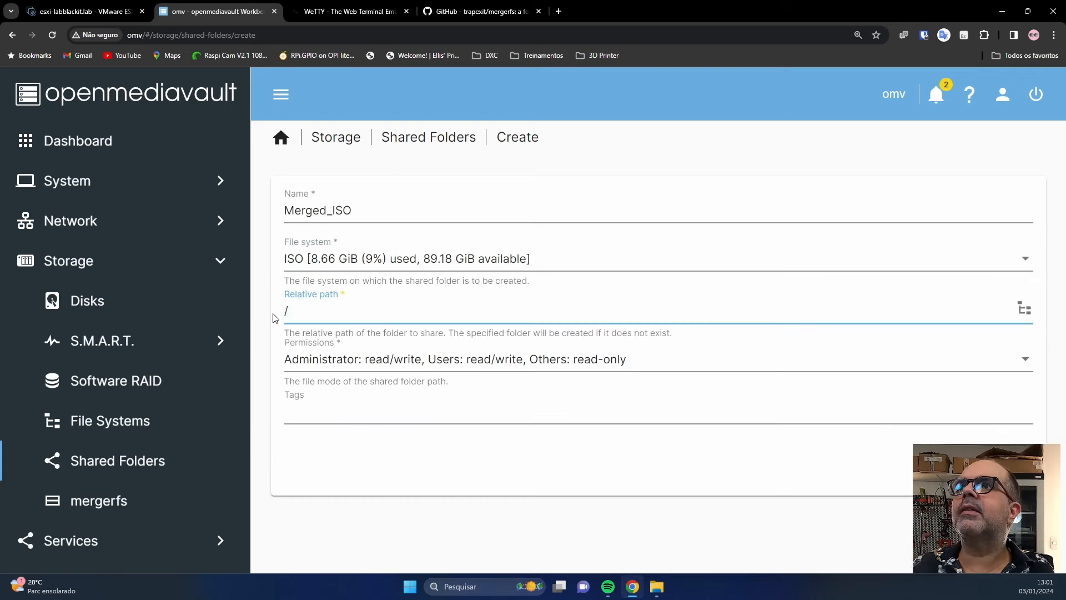
{"action": "left_click", "coordinate": [1009, 469]}
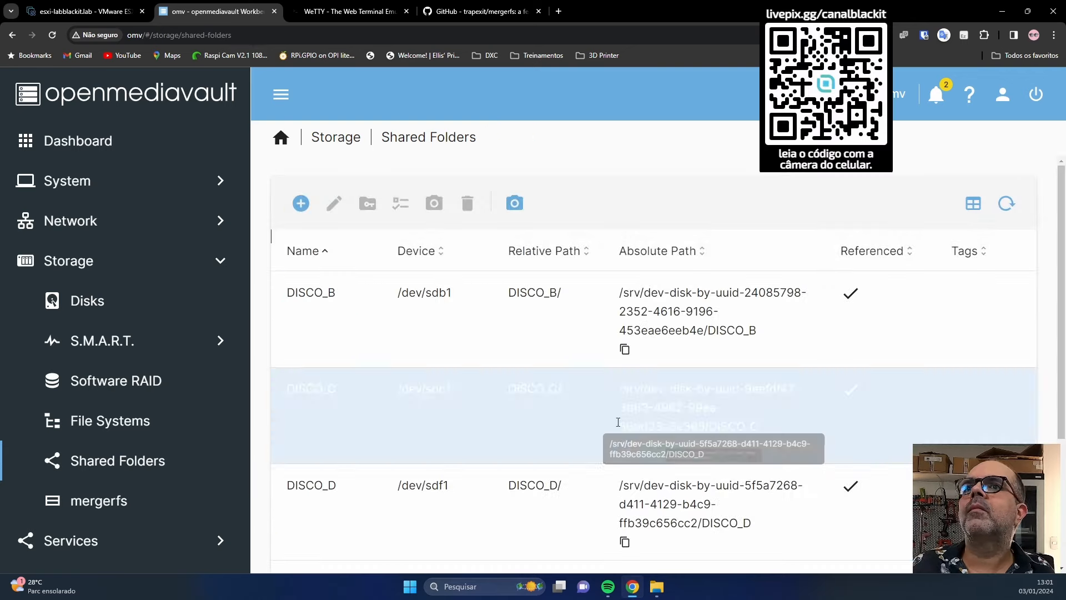
{"action": "scroll", "coordinate": [151, 483], "scroll_direction": "down", "scroll_amount": 2}
Apply the pending configuration changes from the SMB/CIFS service page.
{"action": "left_click", "coordinate": [92, 481]}
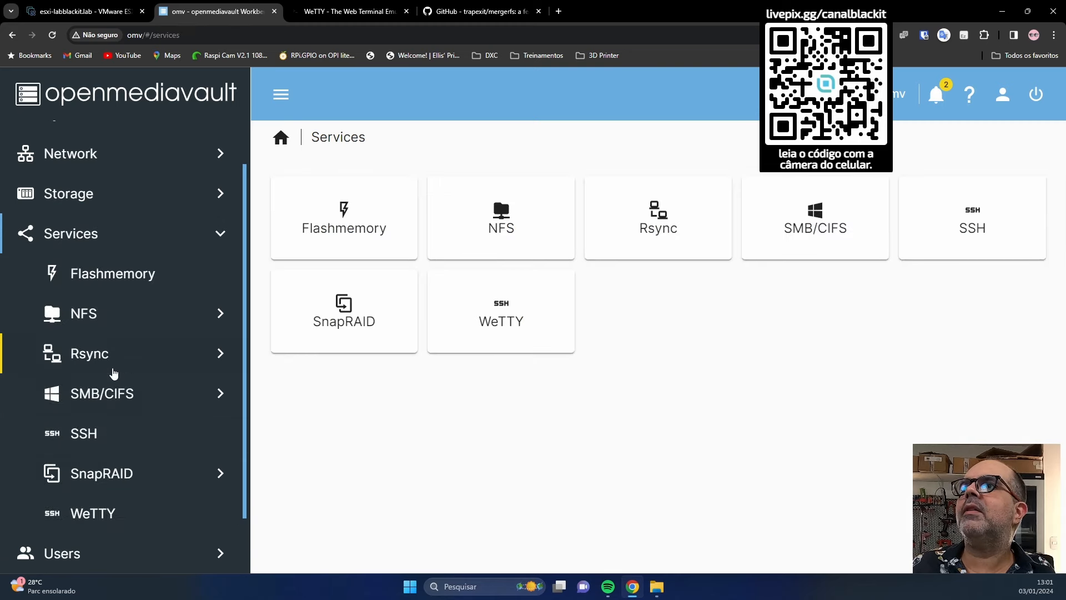
{"action": "left_click", "coordinate": [107, 395]}
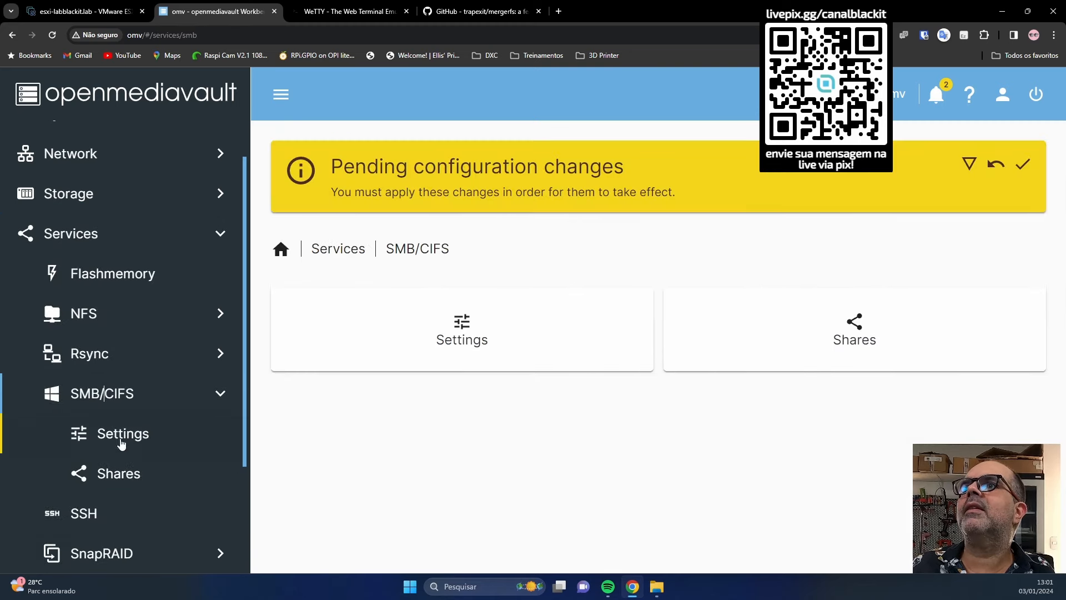
{"action": "left_click", "coordinate": [1027, 169]}
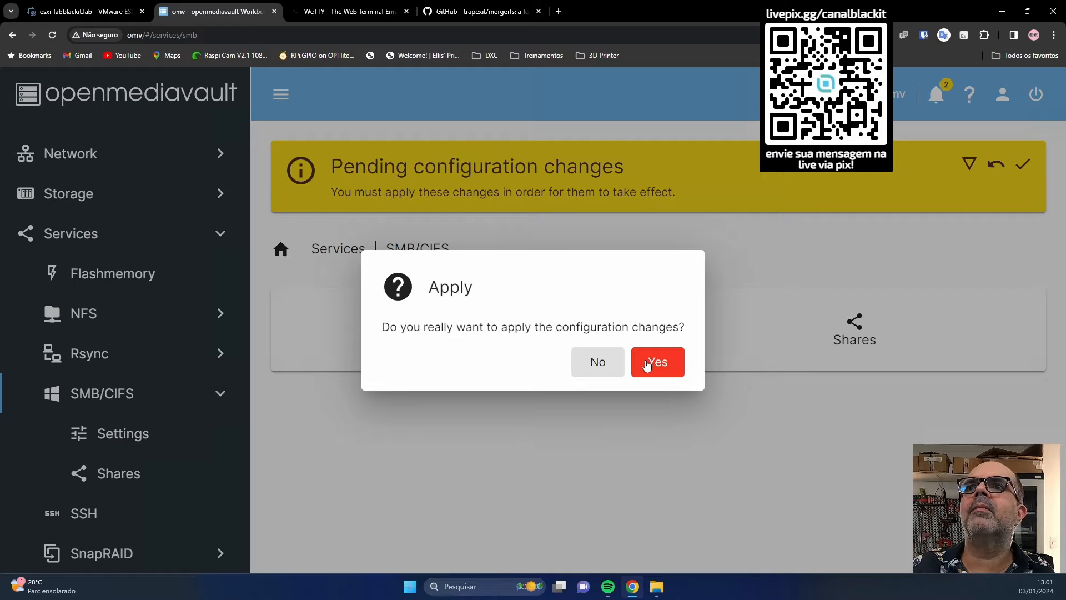
{"action": "left_click", "coordinate": [653, 362]}
Add an SMB share for Merged_ISO with inherited permissions, apply it, and view it in File Explorer.
{"action": "left_click", "coordinate": [122, 480]}
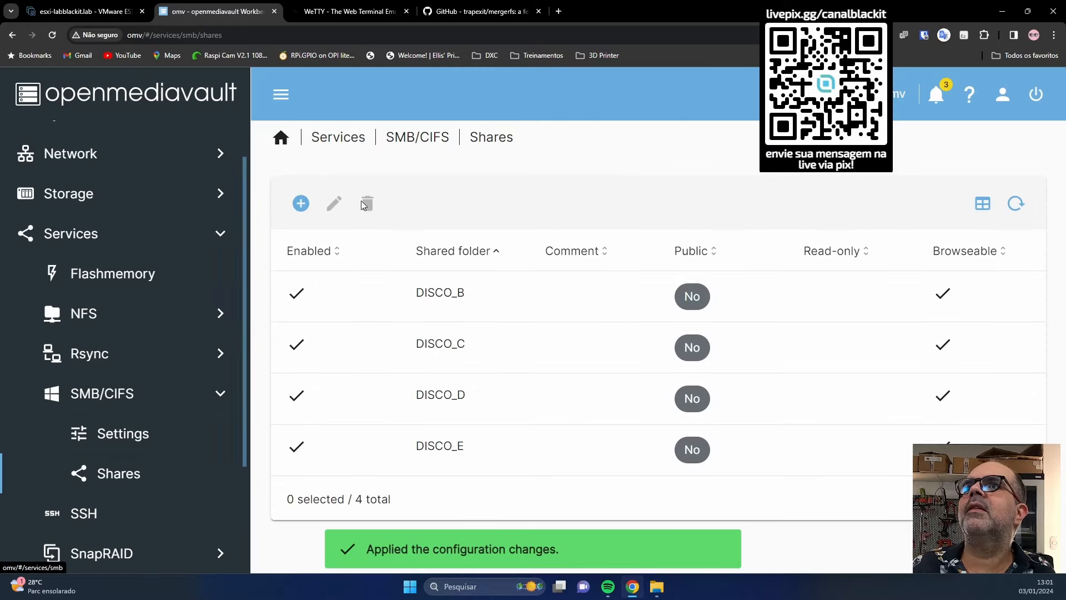
{"action": "left_click", "coordinate": [300, 203]}
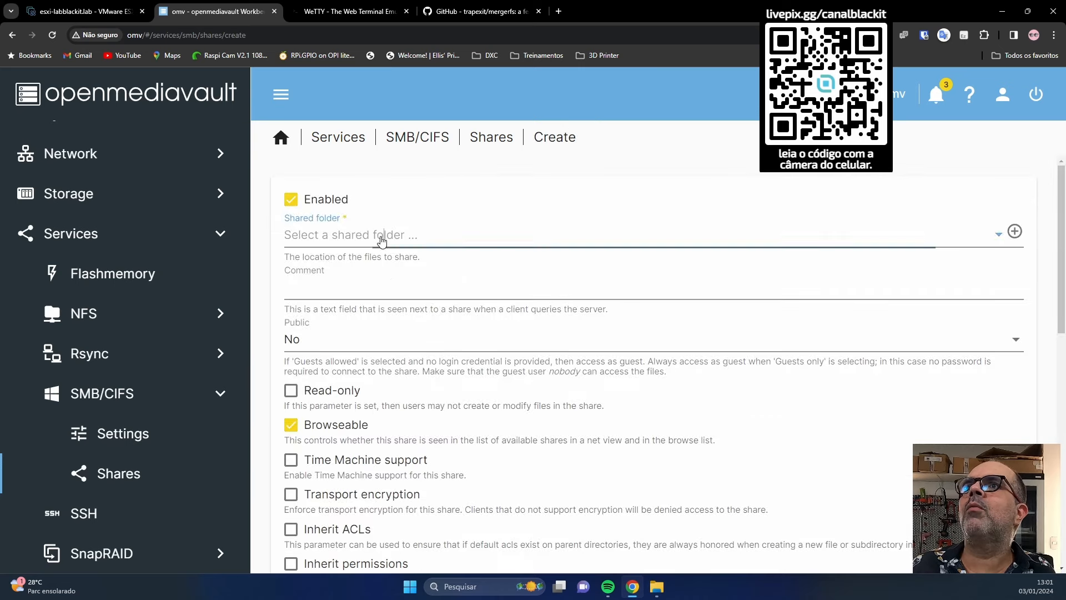
{"action": "left_click", "coordinate": [381, 236]}
{"action": "left_click", "coordinate": [365, 376]}
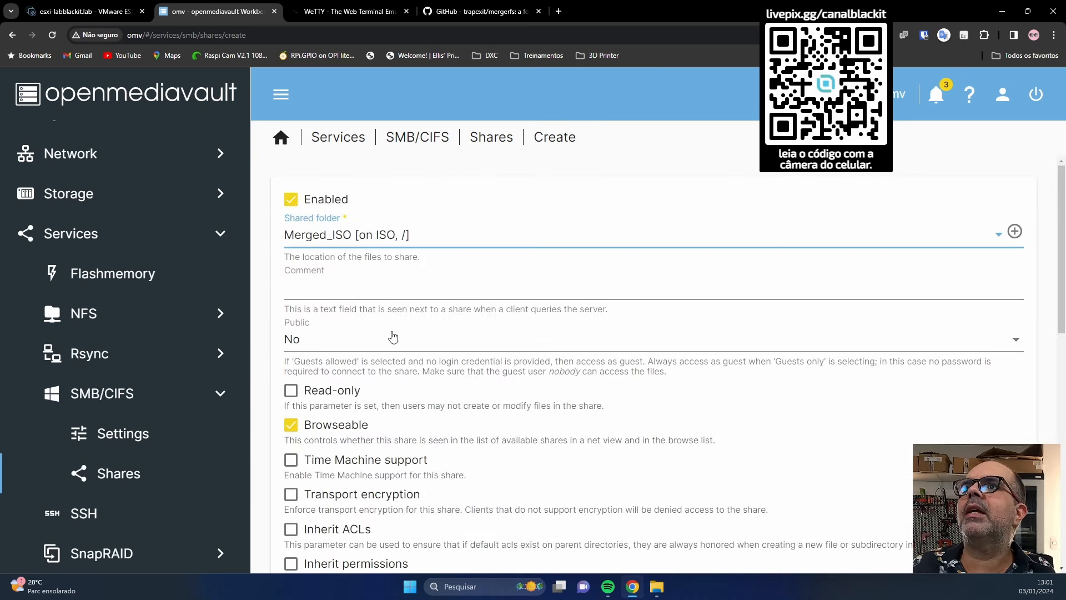
{"action": "scroll", "coordinate": [314, 404], "scroll_direction": "down", "scroll_amount": 4}
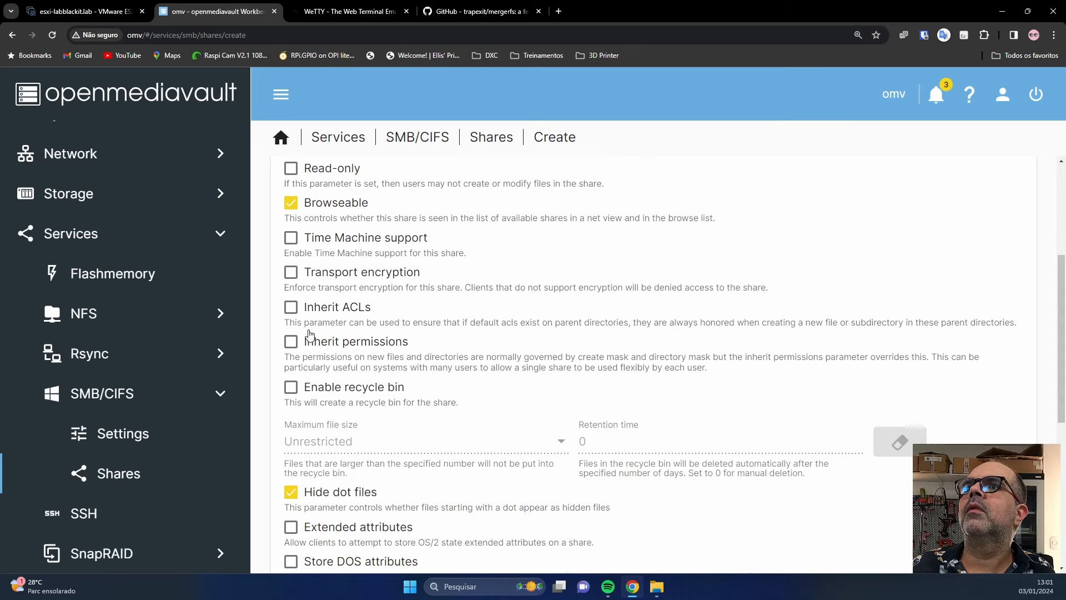
{"action": "left_click", "coordinate": [292, 344]}
{"action": "scroll", "coordinate": [502, 416], "scroll_direction": "down", "scroll_amount": 6}
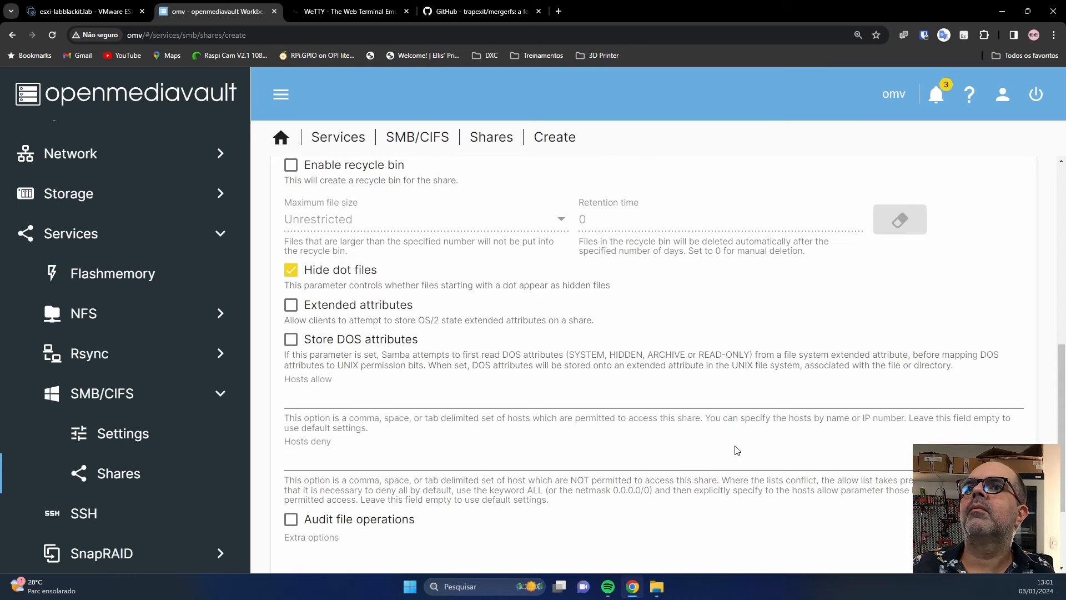
{"action": "left_click", "coordinate": [998, 525]}
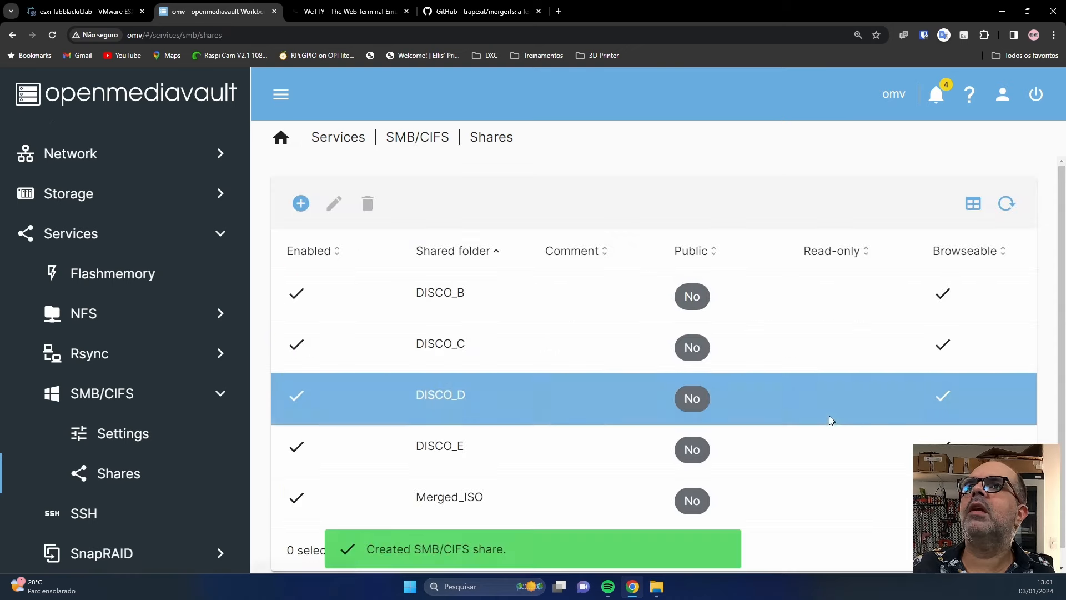
{"action": "left_click", "coordinate": [1024, 165]}
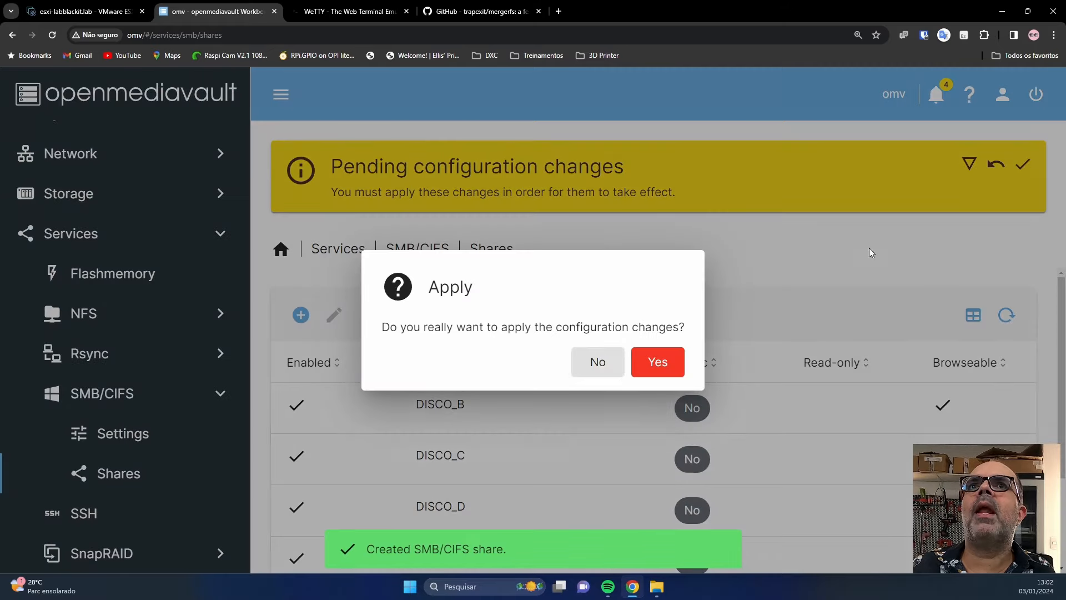
{"action": "left_click", "coordinate": [654, 364]}
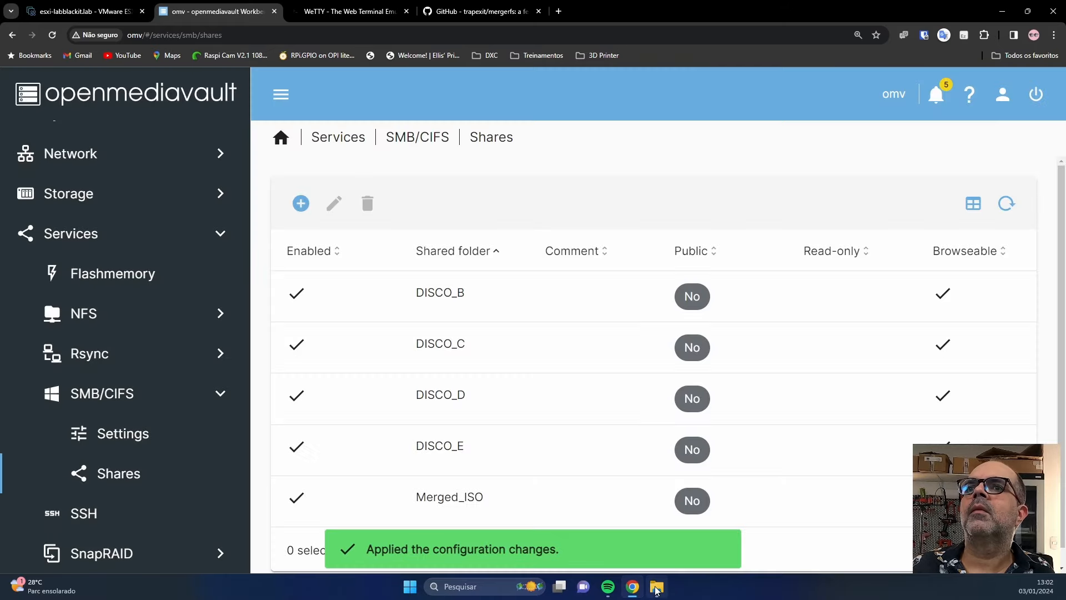
{"action": "left_click", "coordinate": [656, 588]}
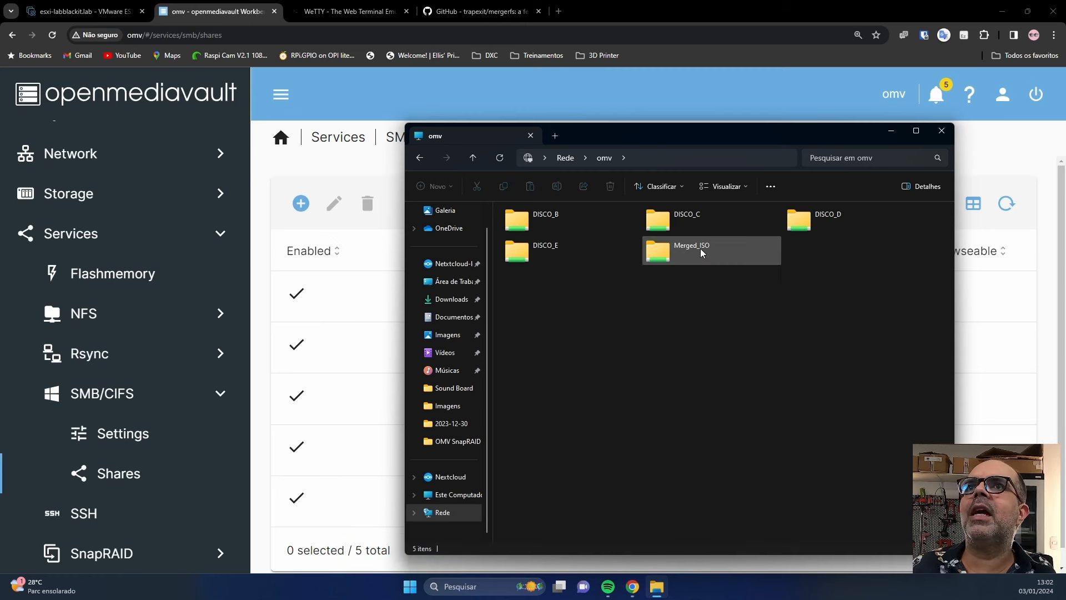
Browse Merged_ISO down to DISCO_B\ISO, find only a Linux folder, and return to openmediavault.
{"action": "double_click", "coordinate": [660, 256]}
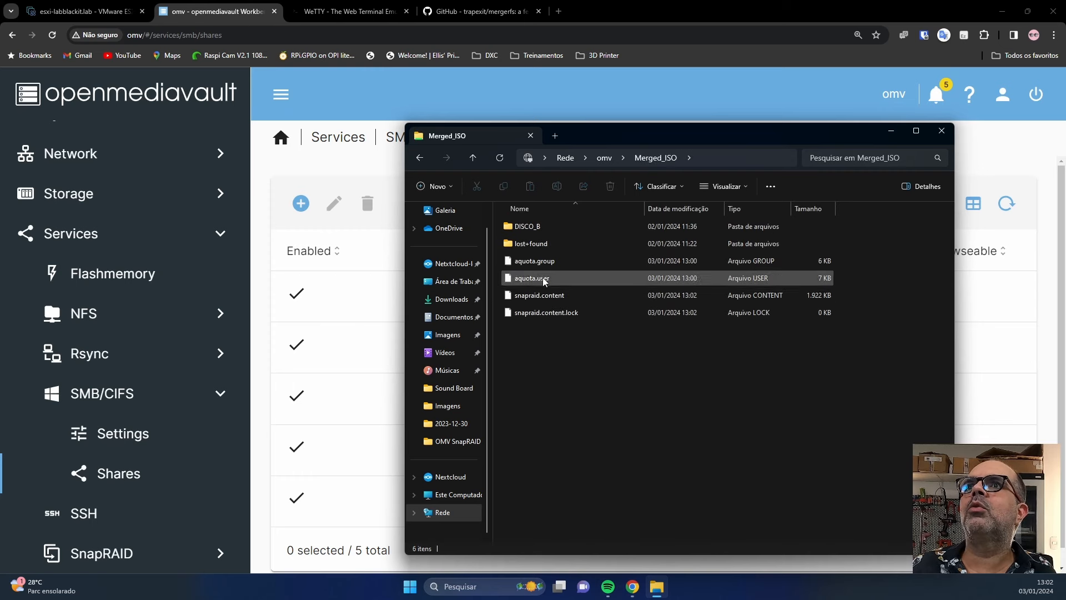
{"action": "double_click", "coordinate": [527, 227]}
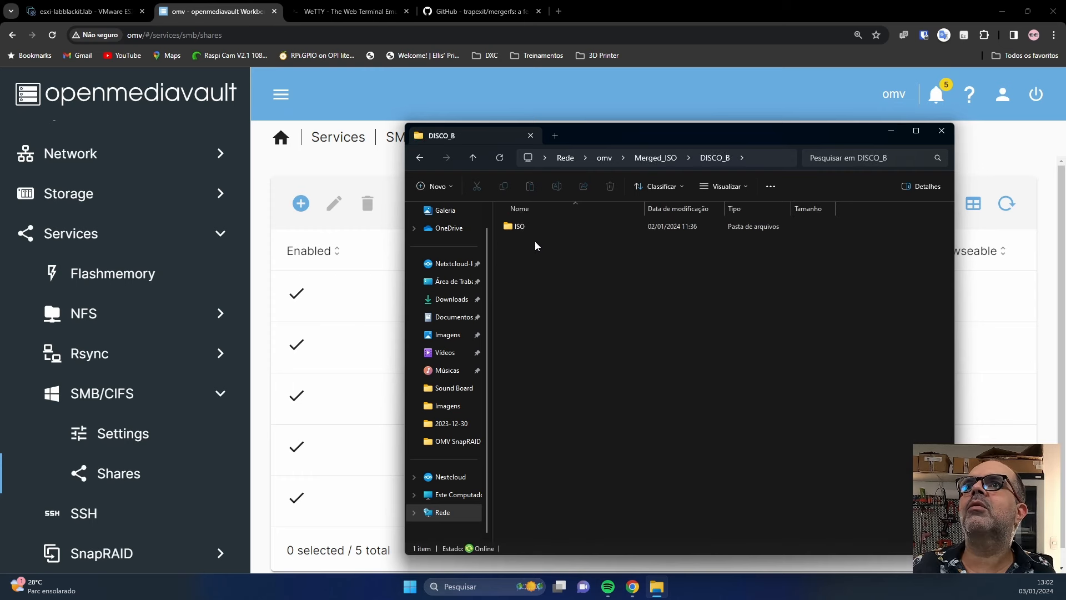
{"action": "double_click", "coordinate": [525, 227]}
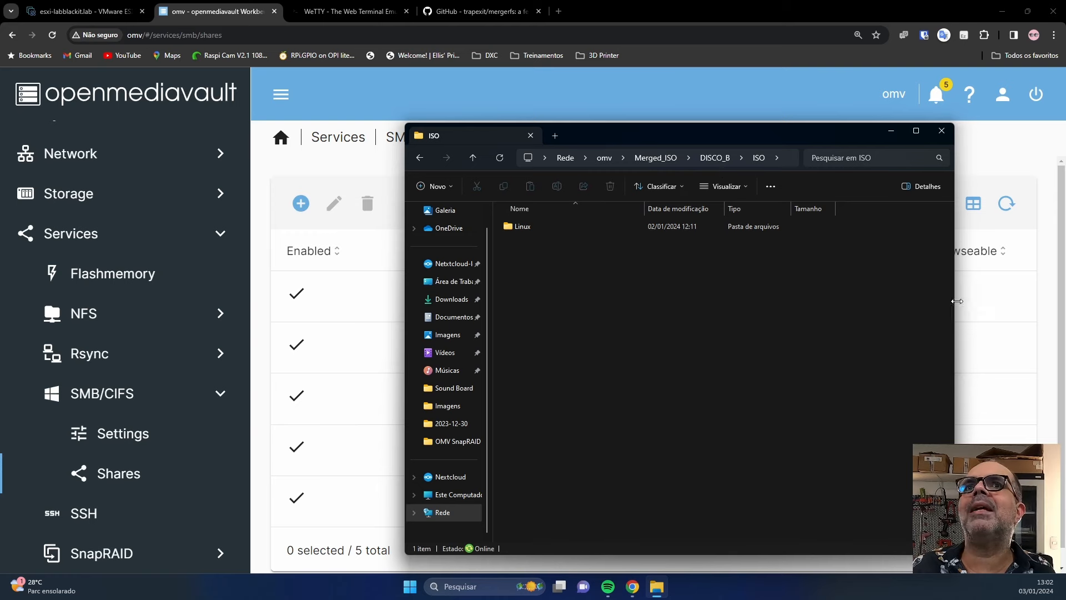
{"action": "left_click", "coordinate": [1029, 269]}
{"action": "scroll", "coordinate": [114, 476], "scroll_direction": "down", "scroll_amount": 3}
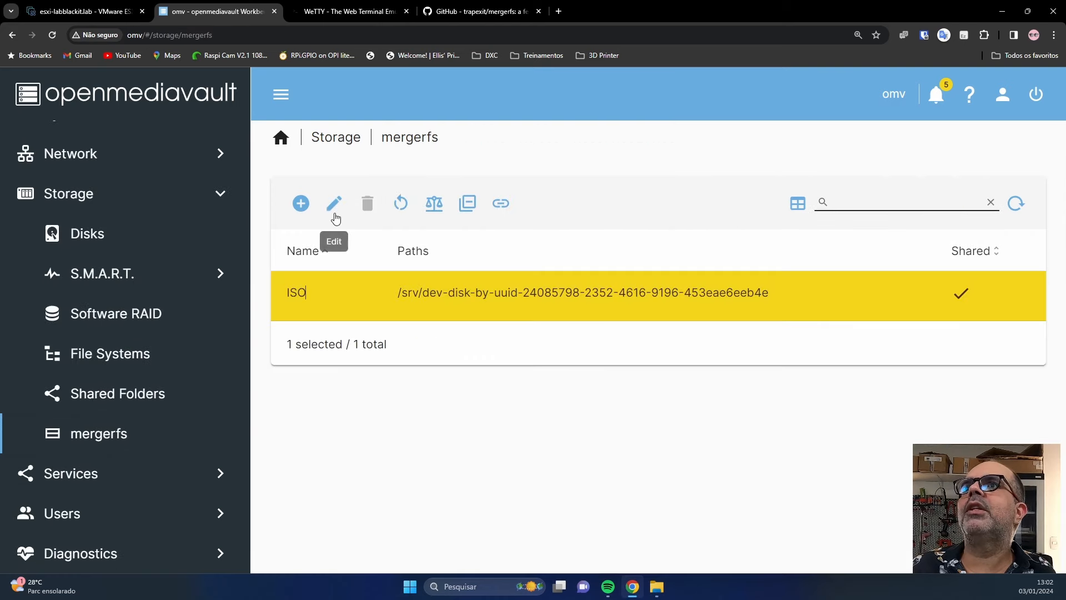
Add /dev/sdc1, /dev/sdf1, /dev/sdd1 and /dev/sde1 to the ISO pool and apply.
{"action": "left_click", "coordinate": [333, 211]}
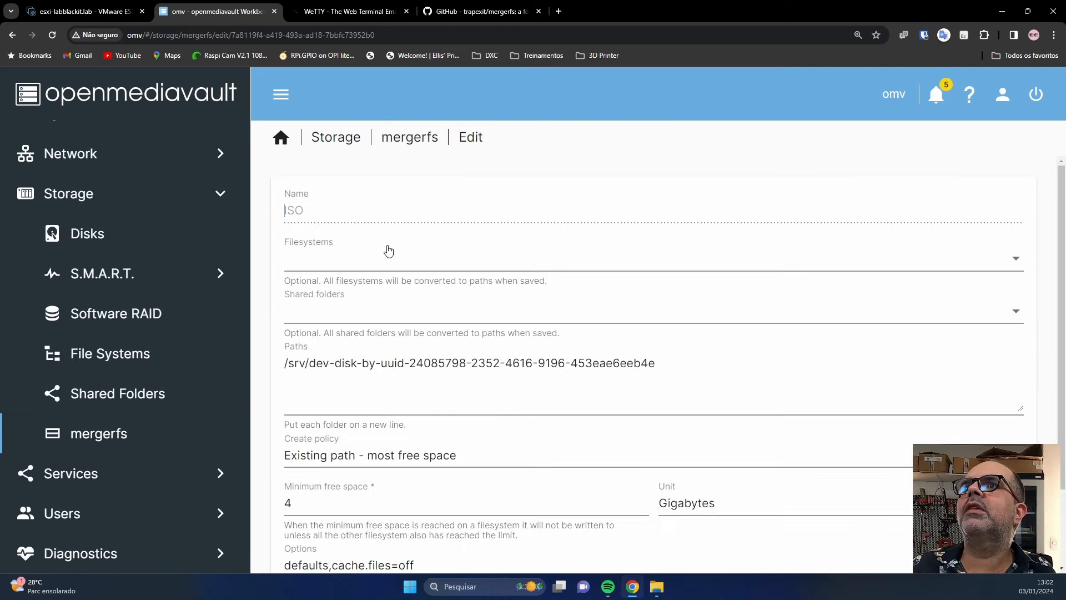
{"action": "left_click", "coordinate": [311, 258]}
{"action": "left_click", "coordinate": [271, 294]}
{"action": "left_click", "coordinate": [271, 329]}
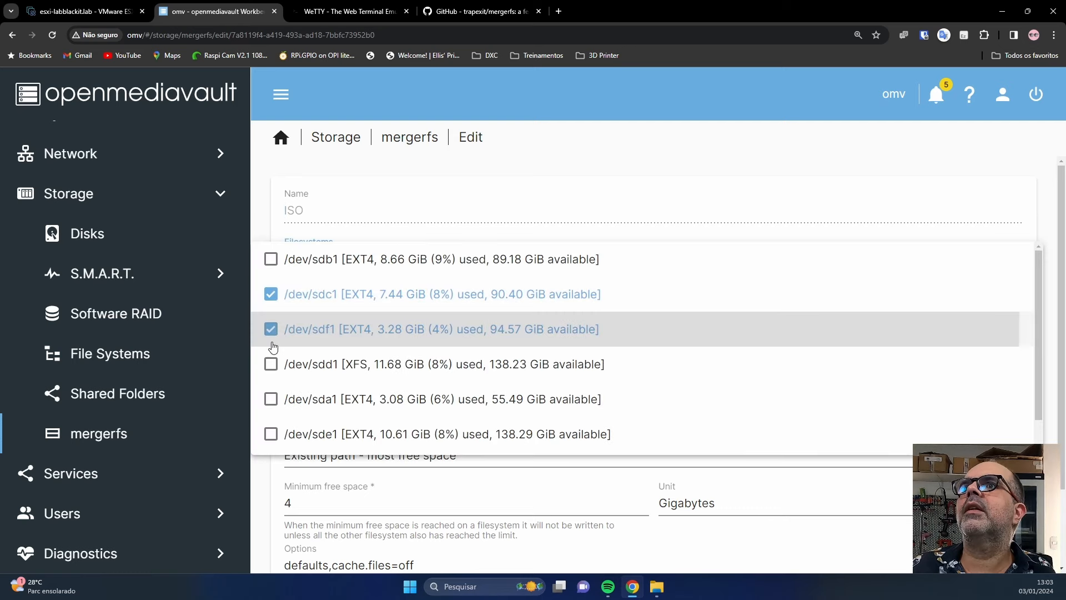
{"action": "left_click", "coordinate": [271, 363]}
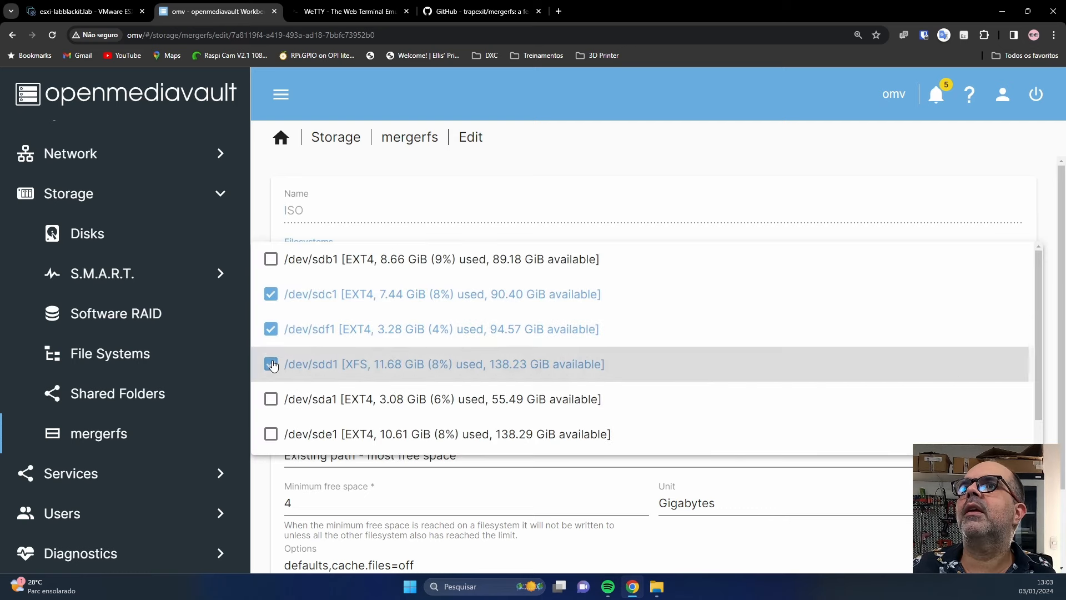
{"action": "left_click", "coordinate": [271, 404]}
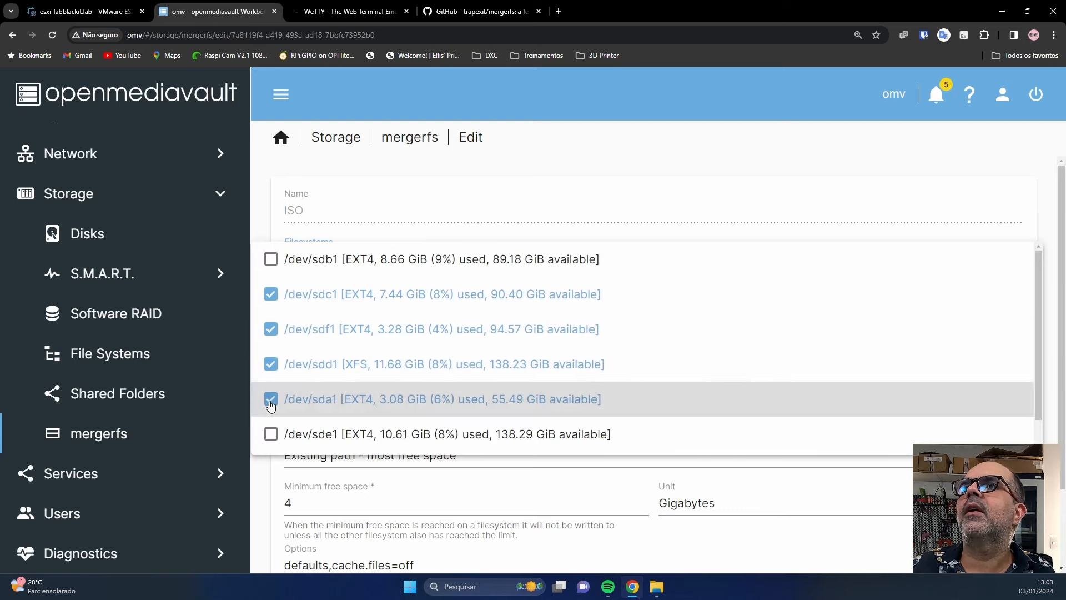
{"action": "left_click", "coordinate": [271, 435]}
{"action": "left_click", "coordinate": [270, 398]}
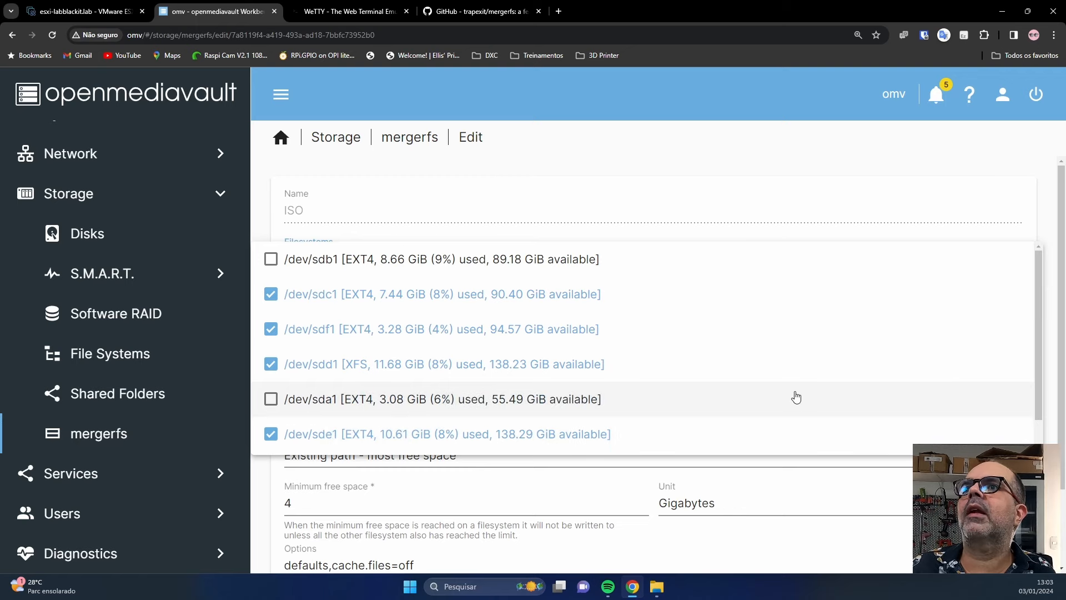
{"action": "scroll", "coordinate": [792, 433], "scroll_direction": "down", "scroll_amount": 1}
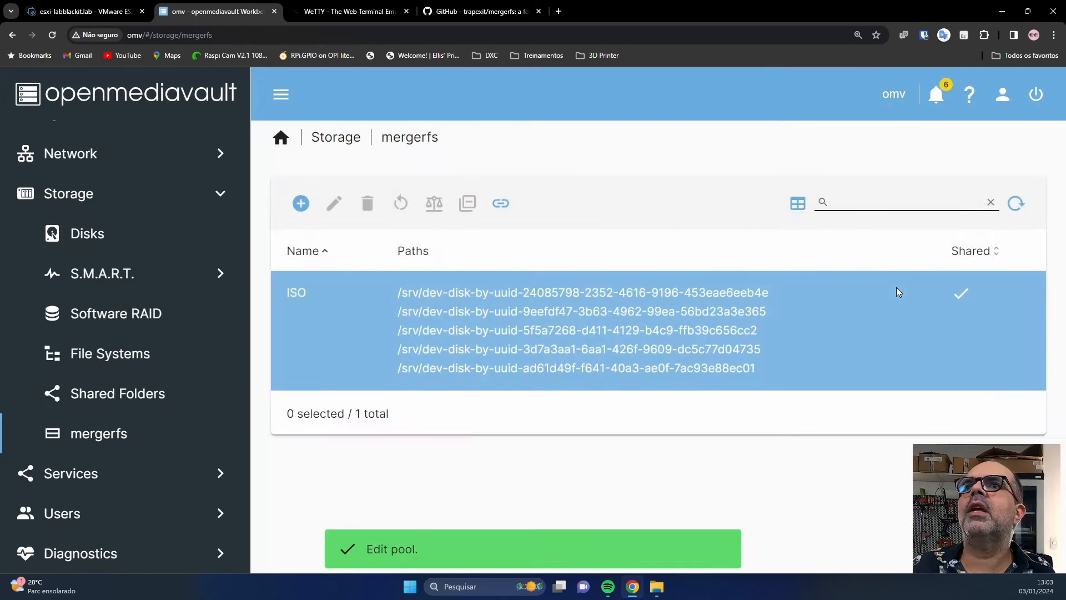
{"action": "left_click", "coordinate": [1023, 164]}
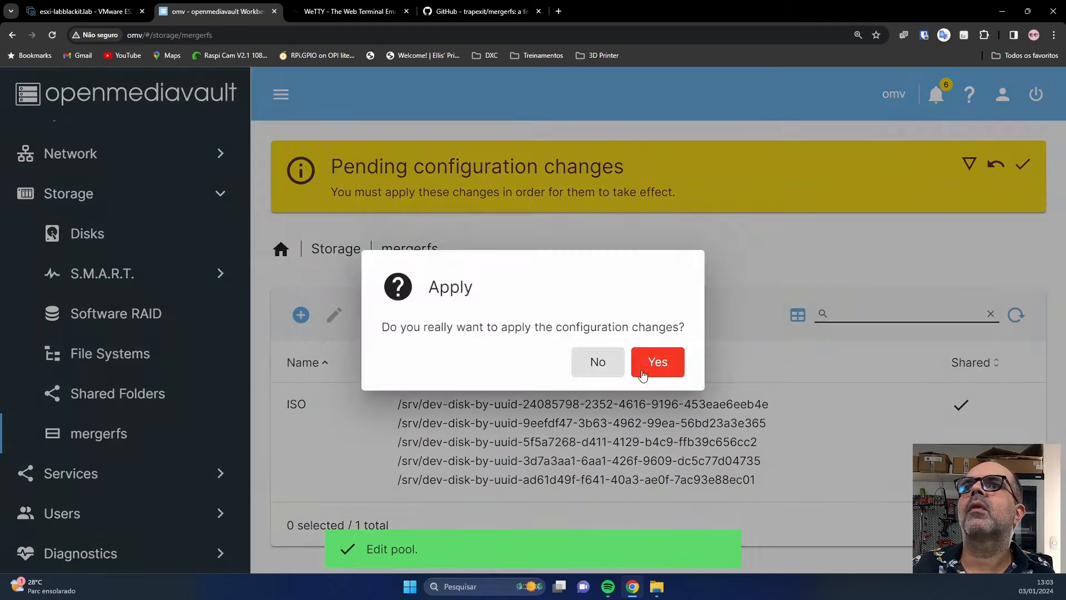
{"action": "left_click", "coordinate": [657, 362]}
{"action": "mouse_move", "coordinate": [656, 594]}
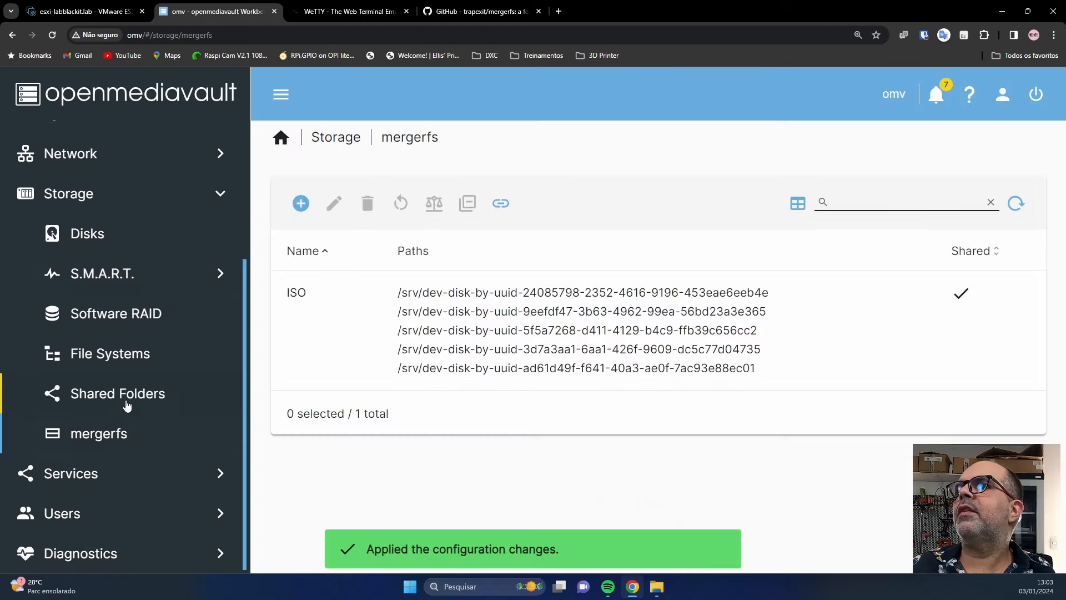
Check the mergerfs entry in File Systems, then try restarting the ISO pool twice.
{"action": "left_click", "coordinate": [110, 353]}
{"action": "scroll", "coordinate": [576, 362], "scroll_direction": "down", "scroll_amount": 3}
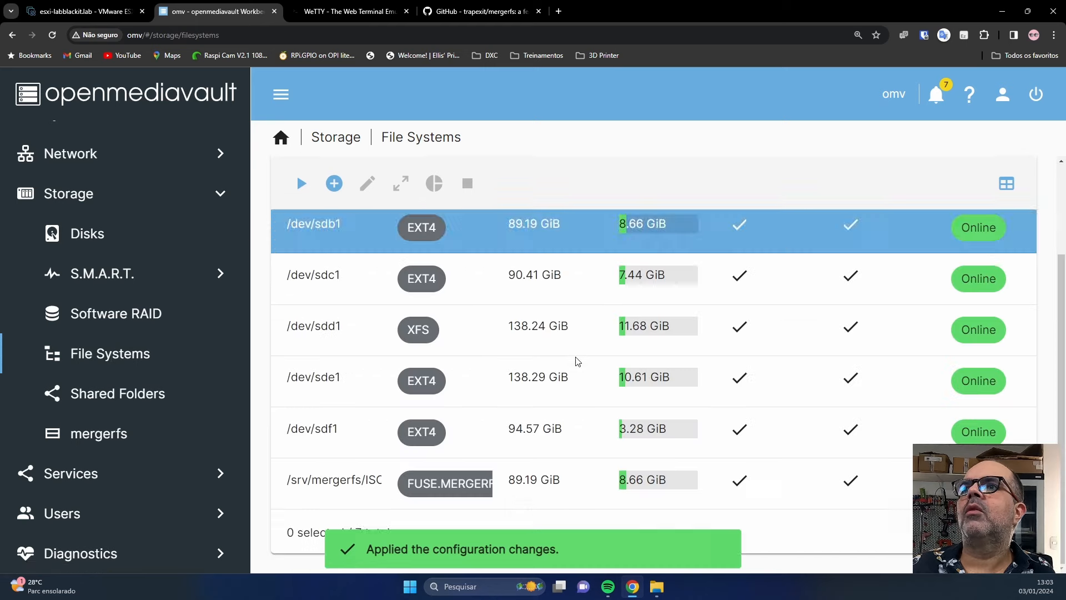
{"action": "left_click", "coordinate": [360, 492]}
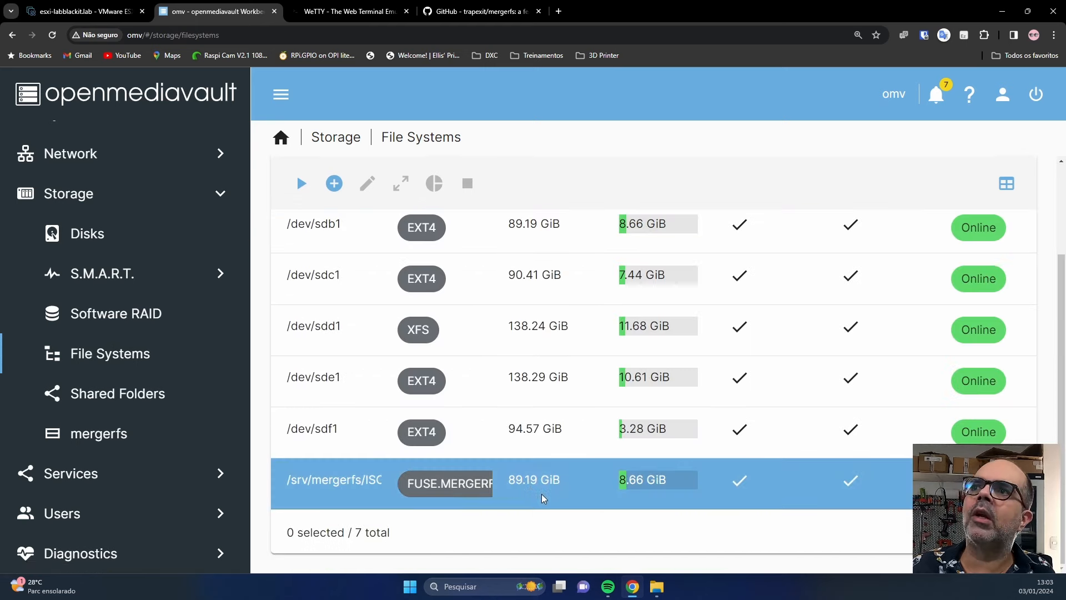
{"action": "left_click", "coordinate": [128, 434]}
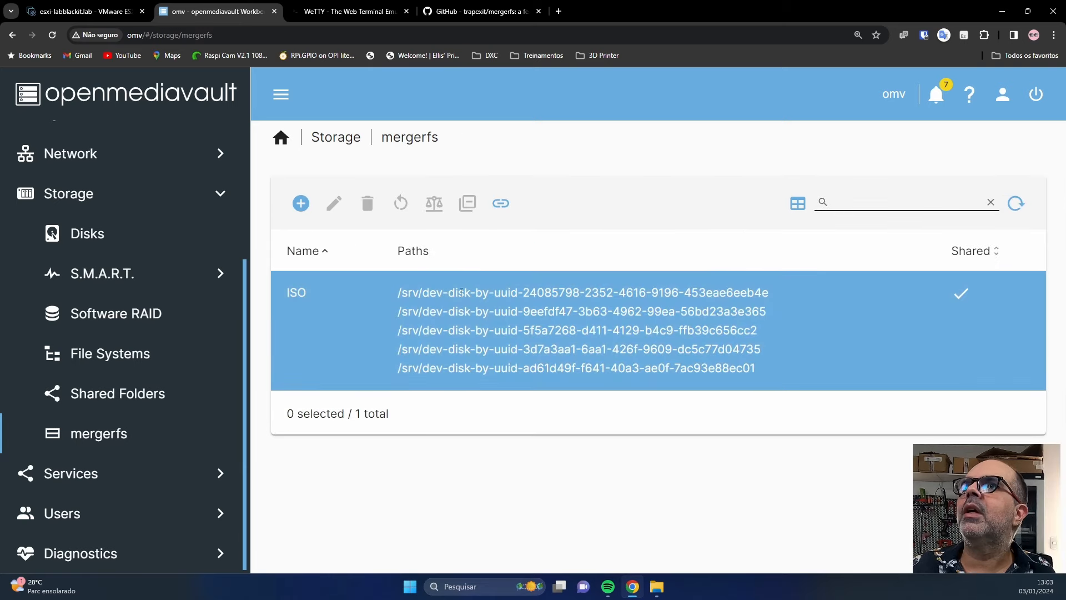
{"action": "left_click", "coordinate": [345, 347]}
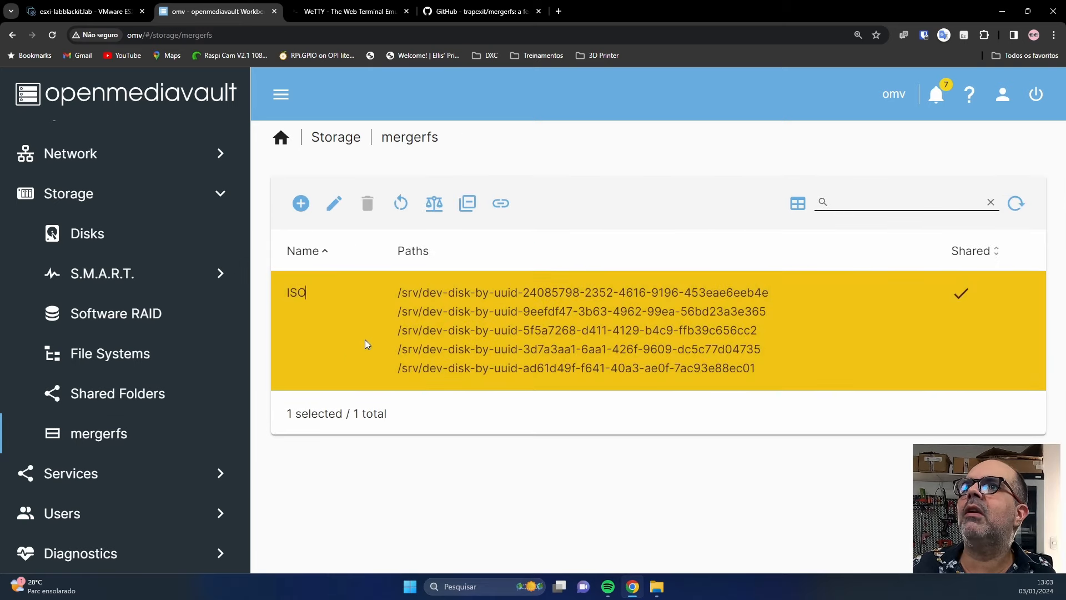
{"action": "left_click", "coordinate": [401, 213]}
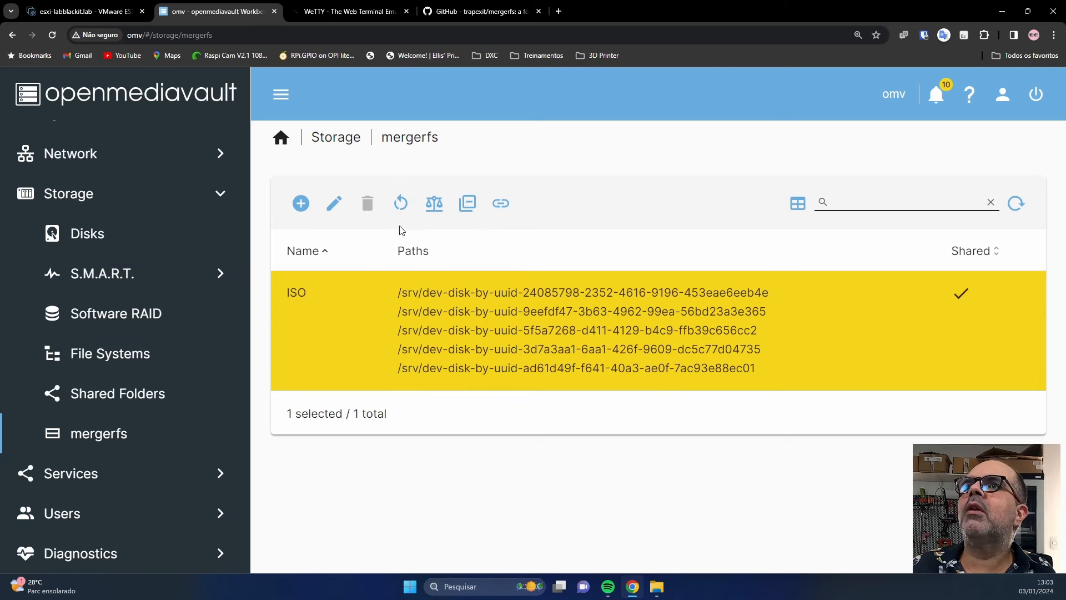
{"action": "left_click", "coordinate": [401, 211]}
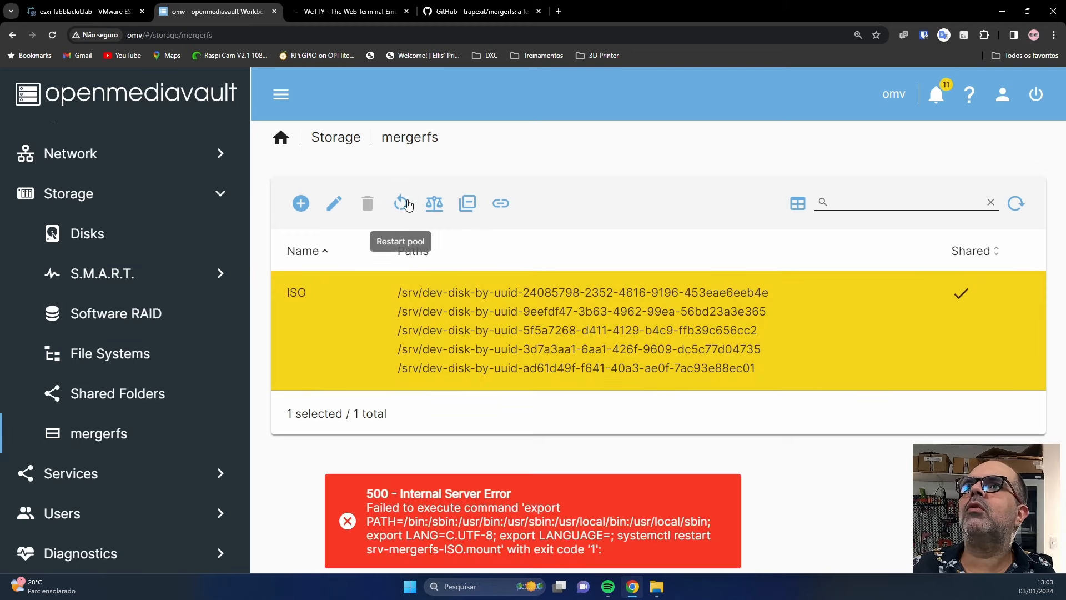
Recheck the mergerfs filesystem entry, then open the Services overview.
{"action": "left_click", "coordinate": [178, 353]}
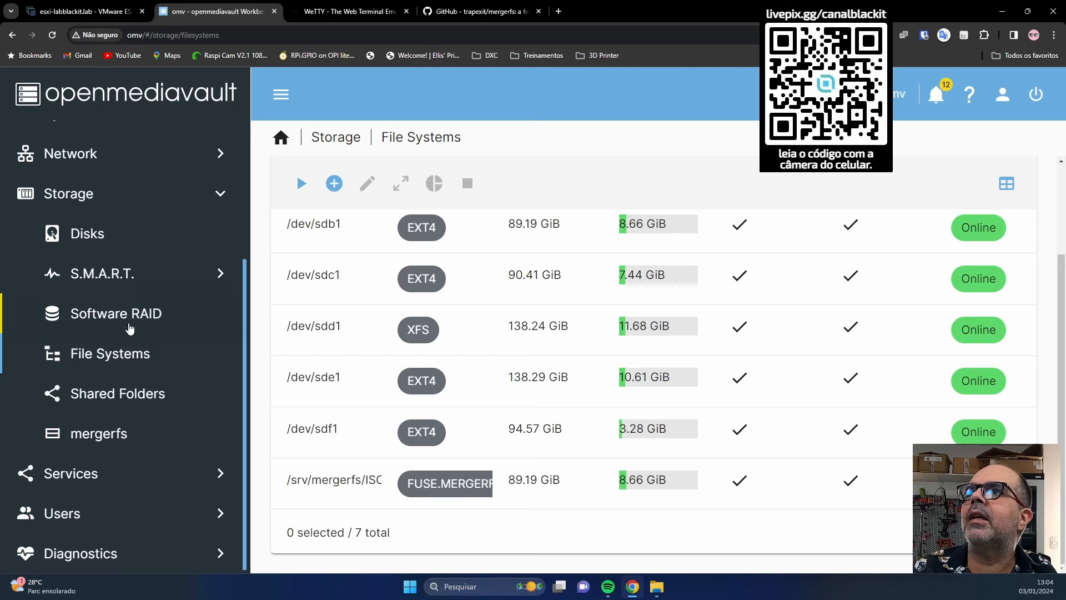
{"action": "left_click", "coordinate": [365, 502]}
{"action": "left_click", "coordinate": [99, 433]}
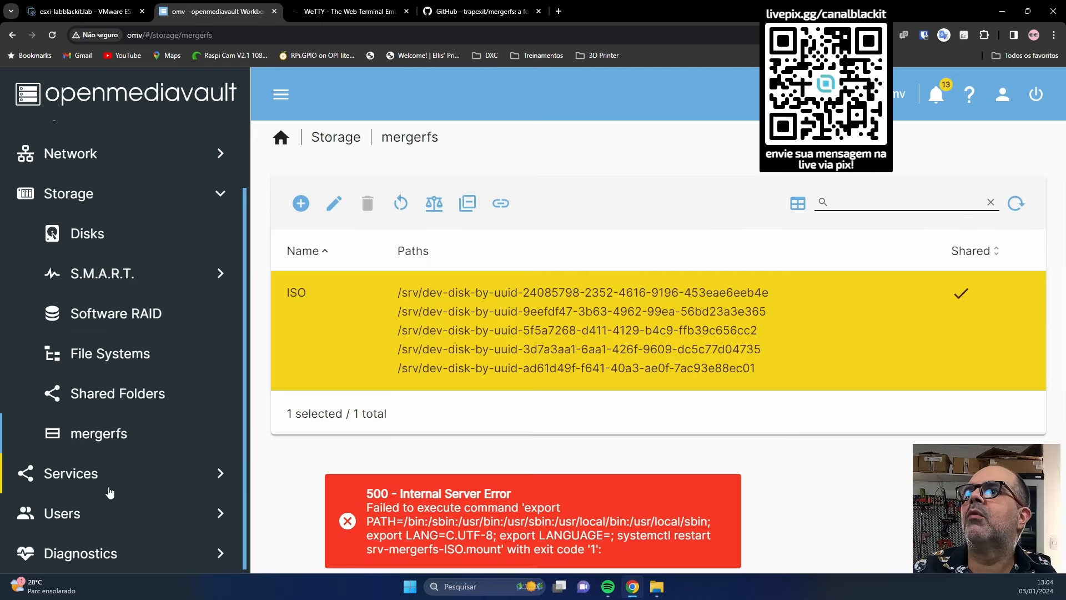
{"action": "left_click", "coordinate": [100, 474]}
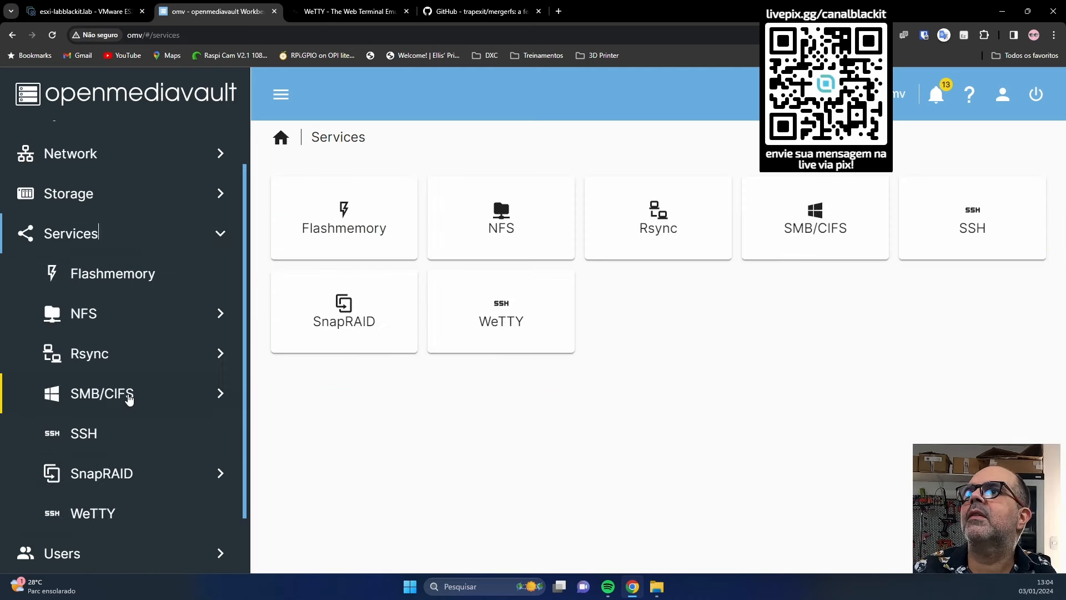
Delete the Merged_ISO SMB share, apply, and check the ISO pool shows 550.70 GiB available.
{"action": "left_click", "coordinate": [129, 399]}
{"action": "left_click", "coordinate": [122, 473]}
{"action": "left_click", "coordinate": [311, 479]}
{"action": "left_click", "coordinate": [367, 196]}
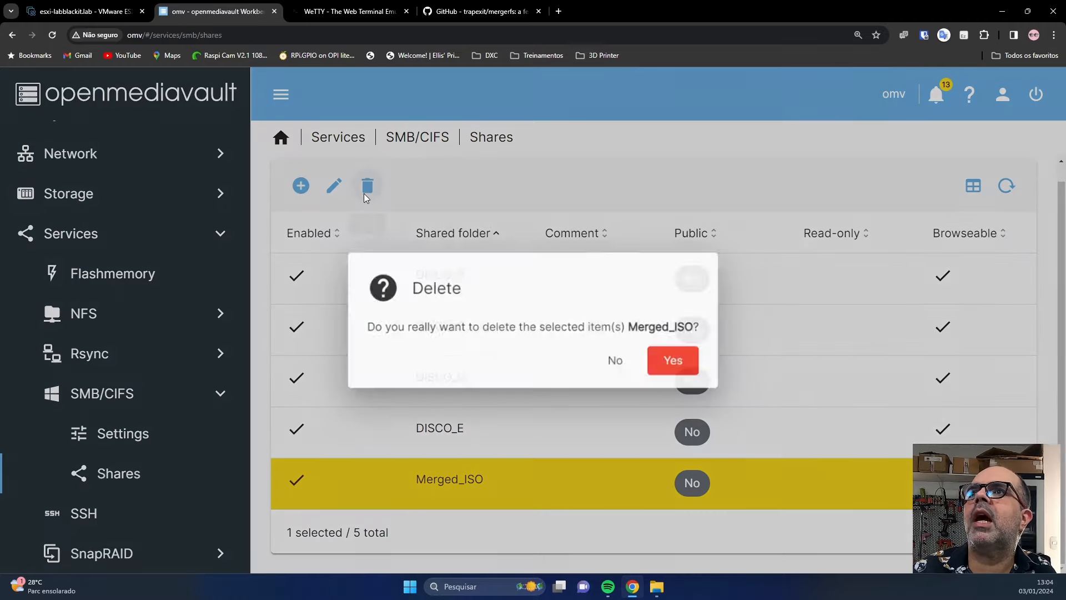
{"action": "left_click", "coordinate": [656, 361]}
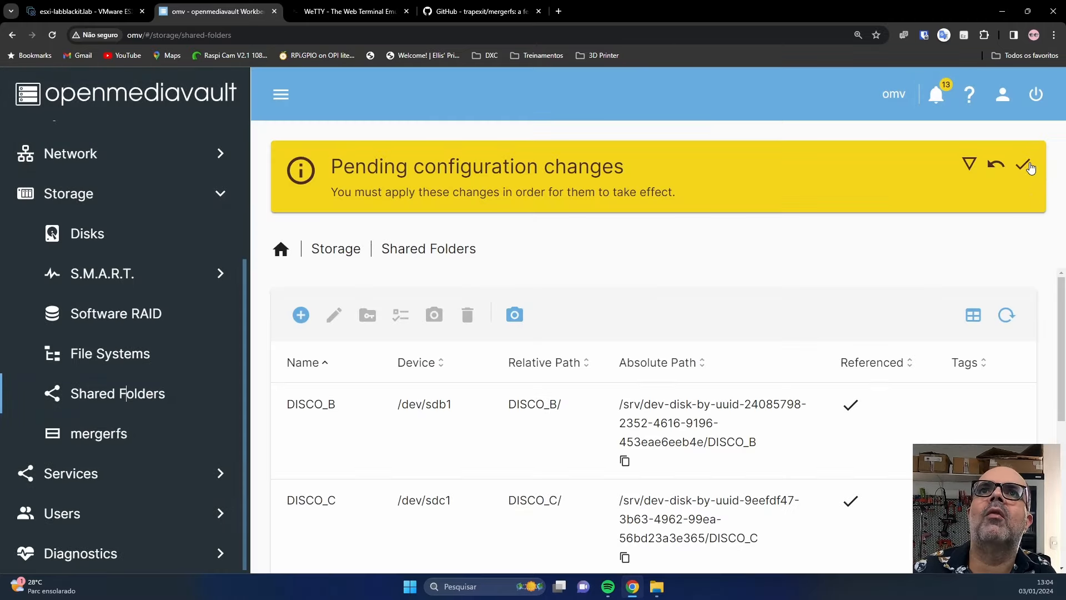
{"action": "left_click", "coordinate": [1023, 164]}
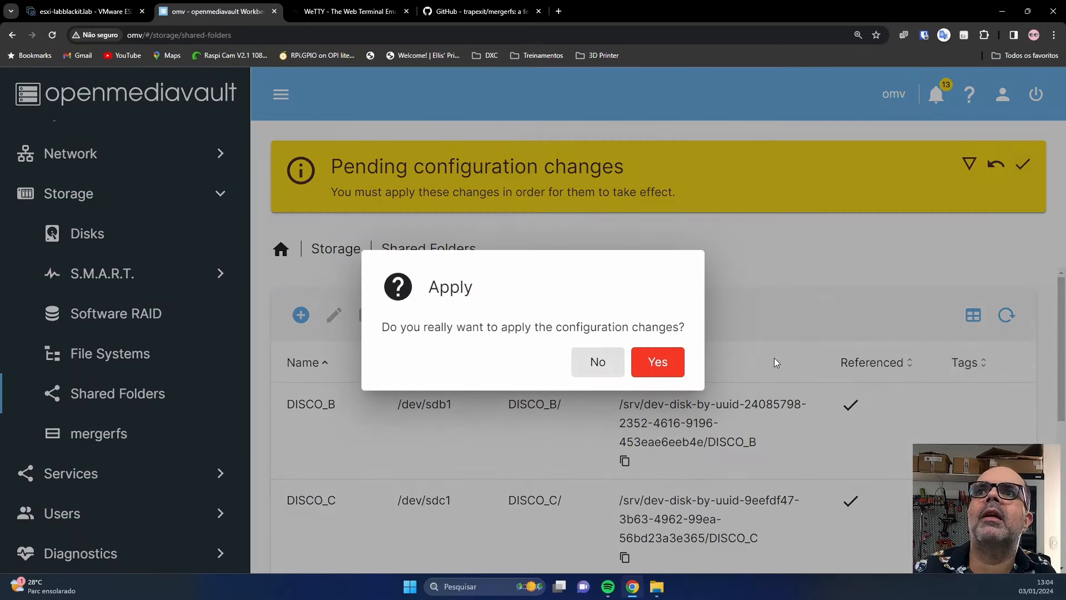
{"action": "left_click", "coordinate": [658, 362]}
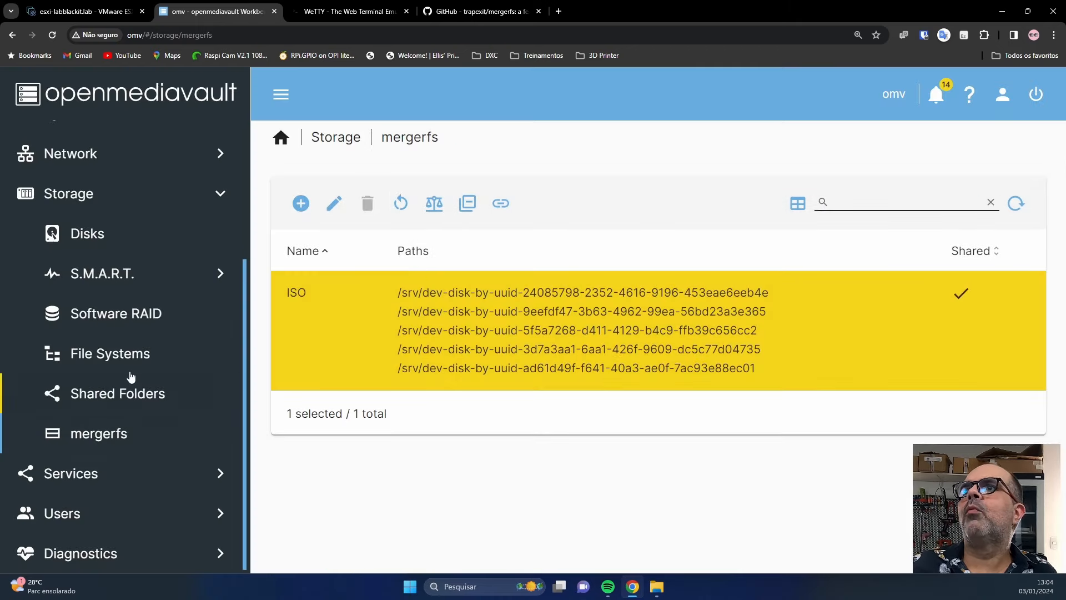
{"action": "left_click", "coordinate": [131, 370]}
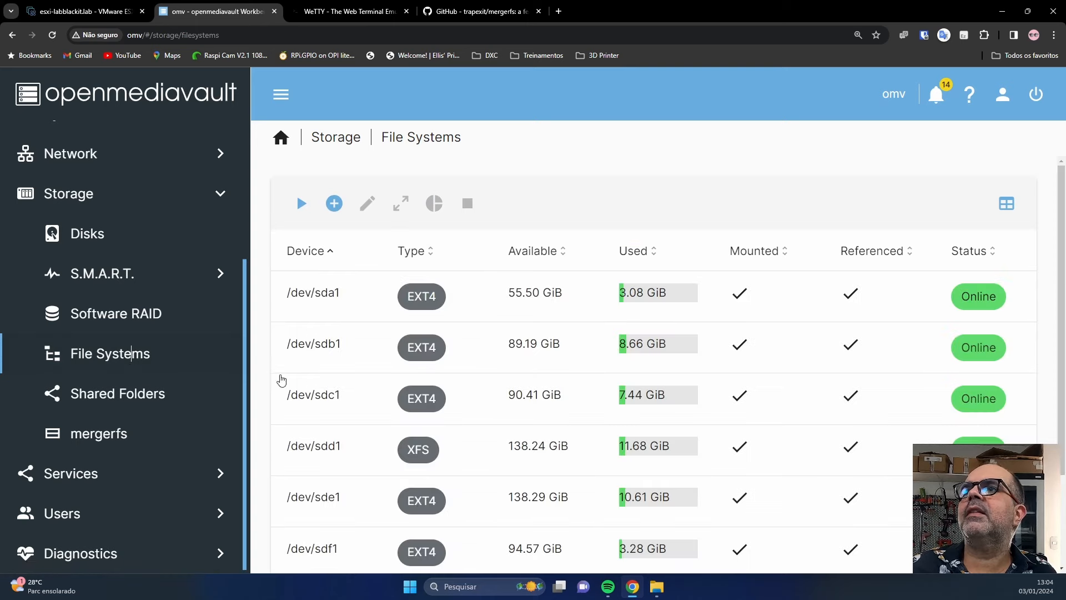
{"action": "scroll", "coordinate": [628, 503], "scroll_direction": "down", "scroll_amount": 2}
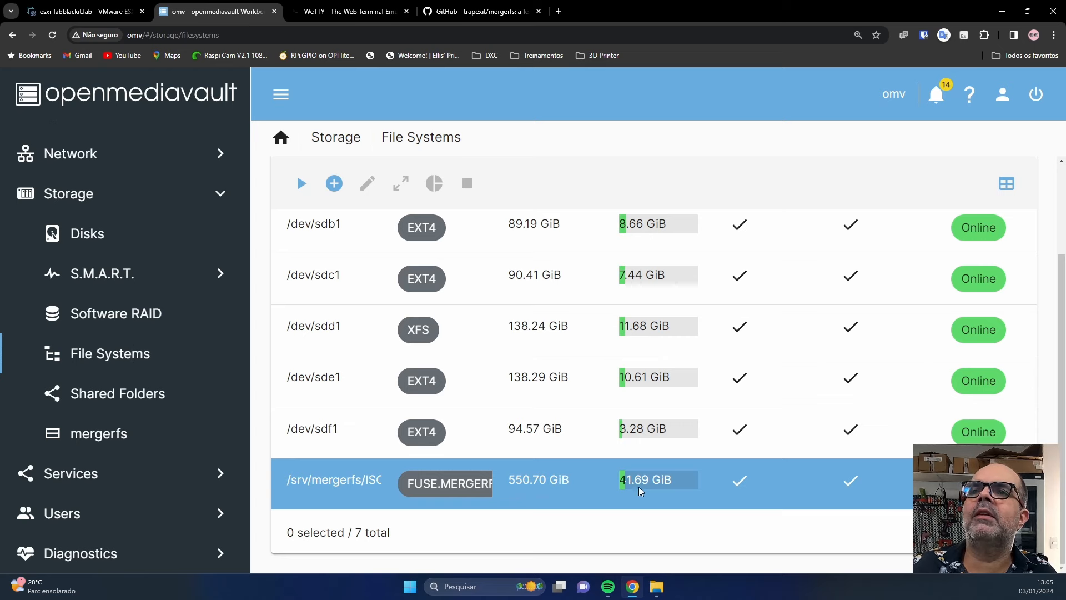
Recreate the SMB share for Merged_ISO and apply the pending configuration changes.
{"action": "left_click", "coordinate": [131, 478]}
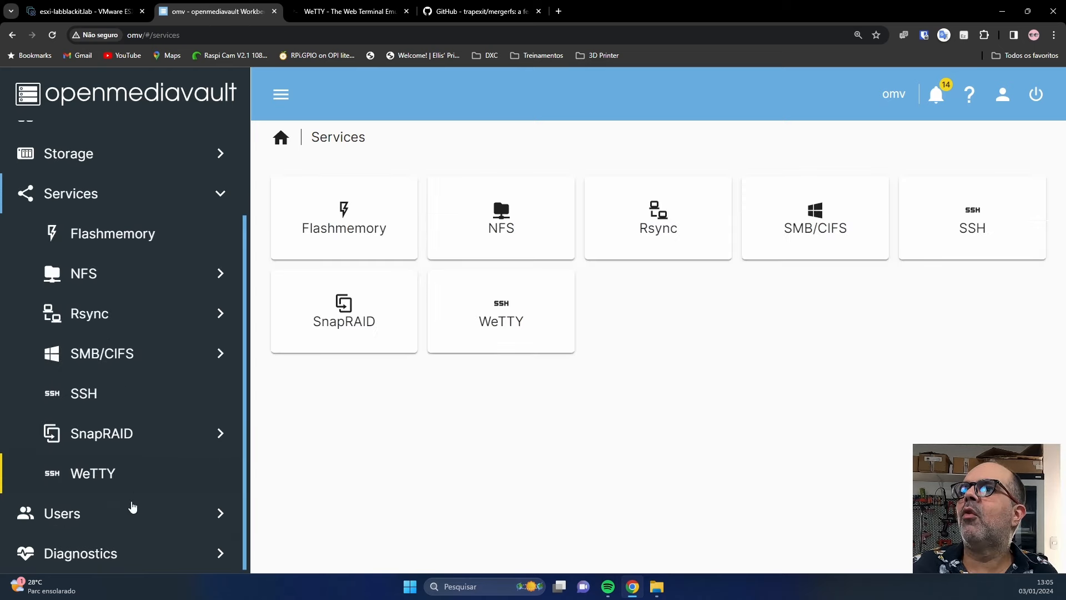
{"action": "left_click", "coordinate": [118, 361]}
{"action": "left_click", "coordinate": [117, 433]}
{"action": "left_click", "coordinate": [300, 202]}
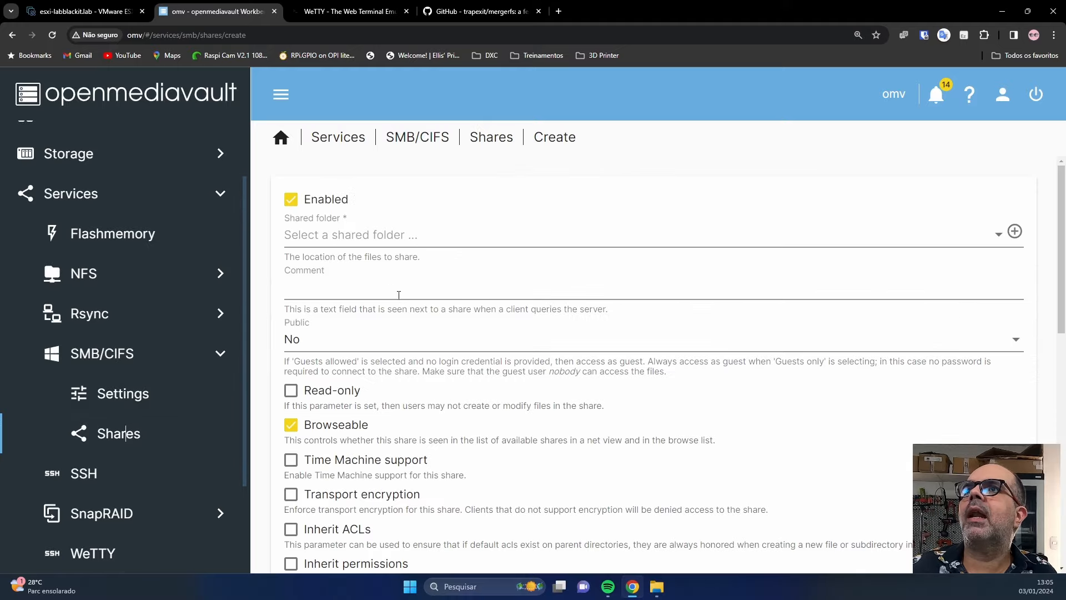
{"action": "left_click", "coordinate": [411, 243]}
{"action": "left_click", "coordinate": [420, 414]}
{"action": "scroll", "coordinate": [655, 476], "scroll_direction": "down", "scroll_amount": 10}
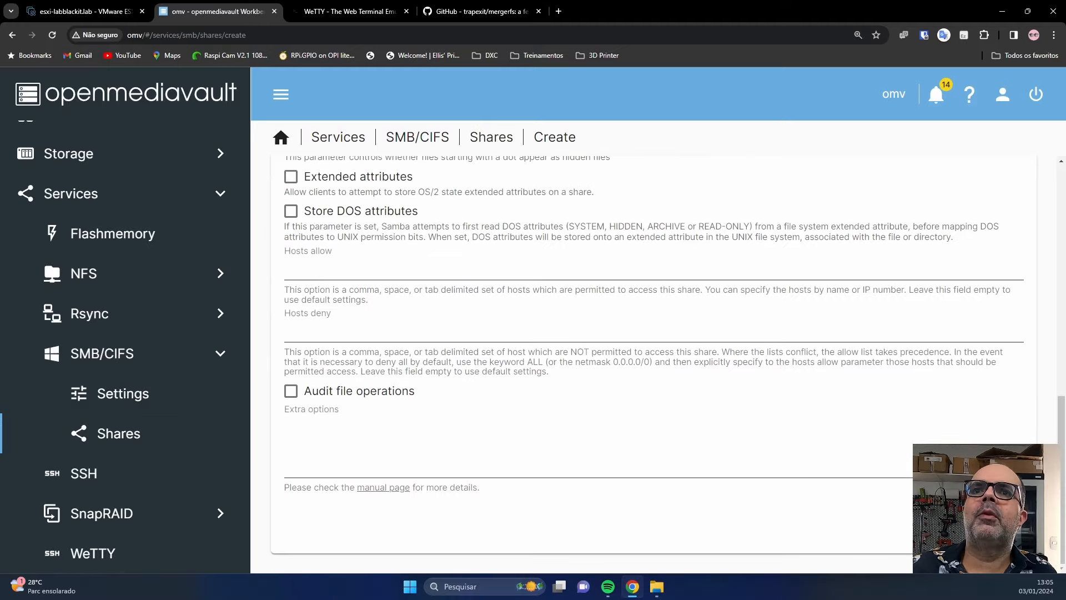
{"action": "left_click", "coordinate": [999, 544]}
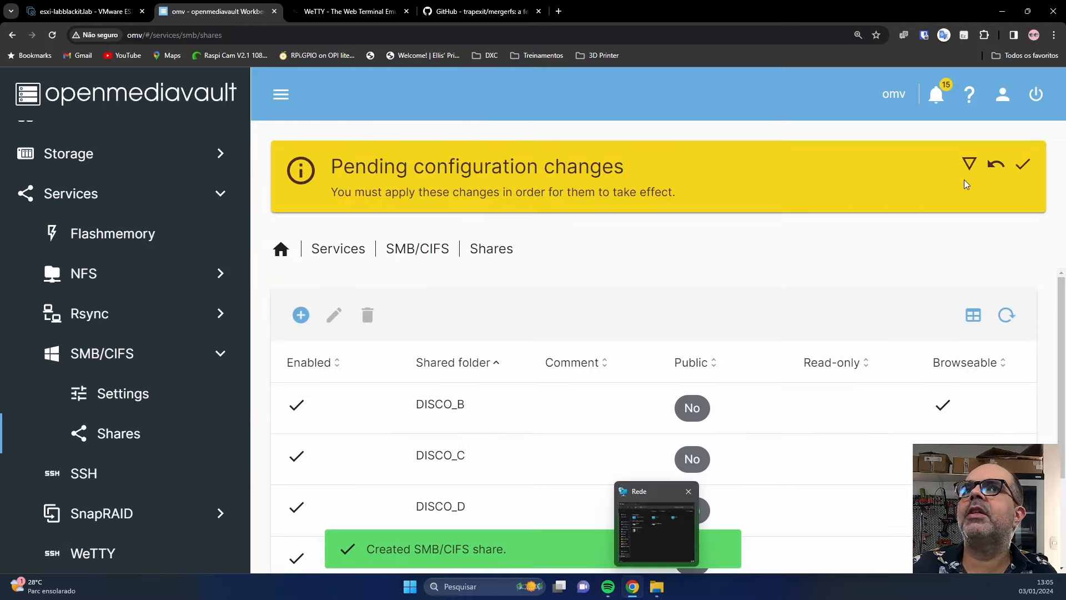
{"action": "left_click", "coordinate": [1025, 165]}
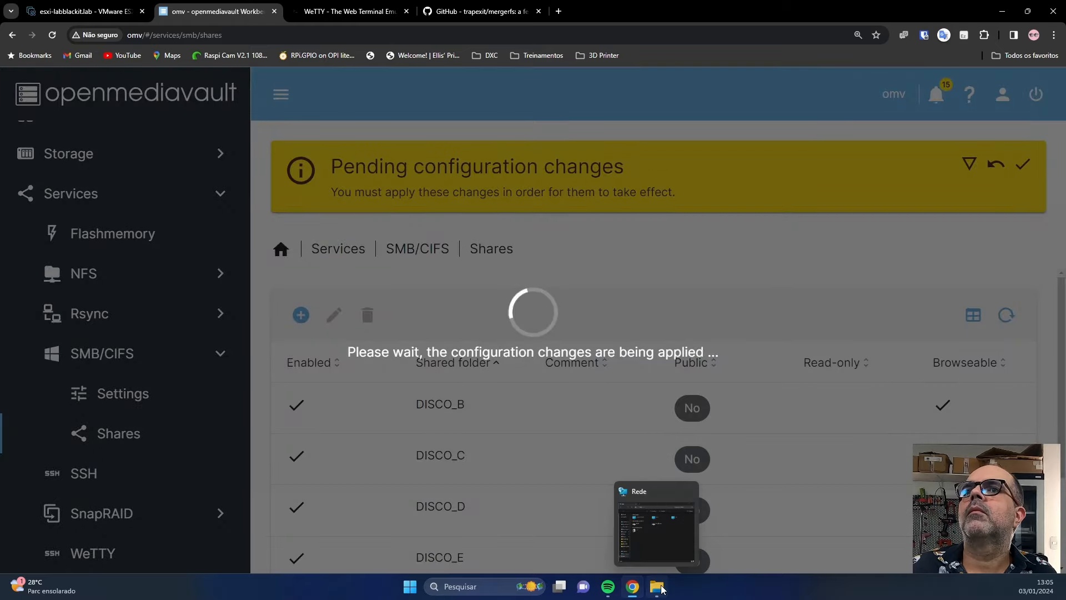
{"action": "left_click", "coordinate": [655, 513]}
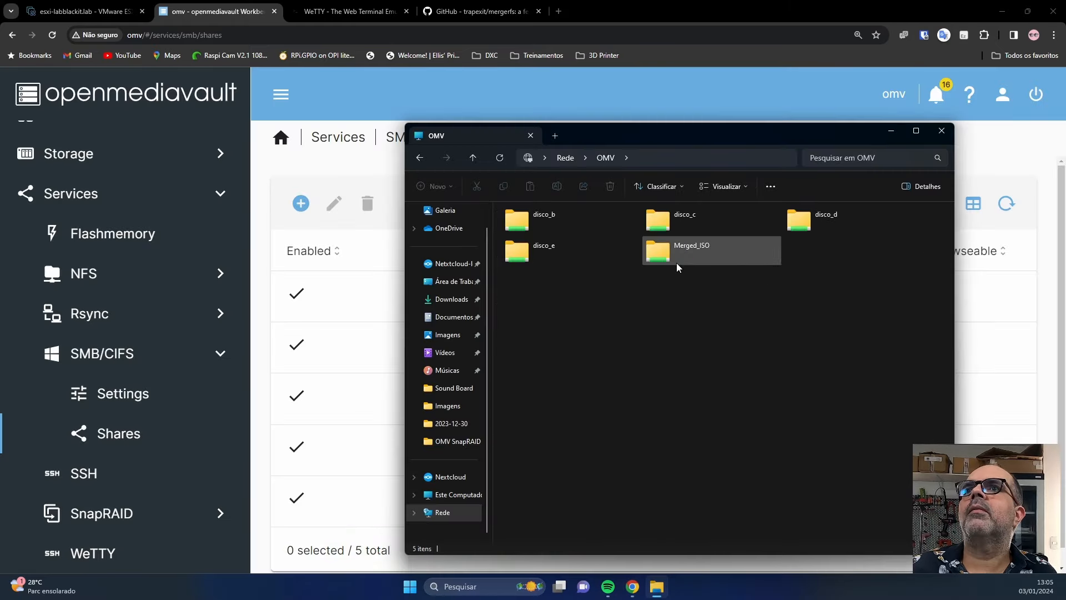
Browse Merged_ISO's DISCO_B, DISCO_C and DISCO_E folders, then return to openmediavault's mergerfs pools.
{"action": "double_click", "coordinate": [685, 254]}
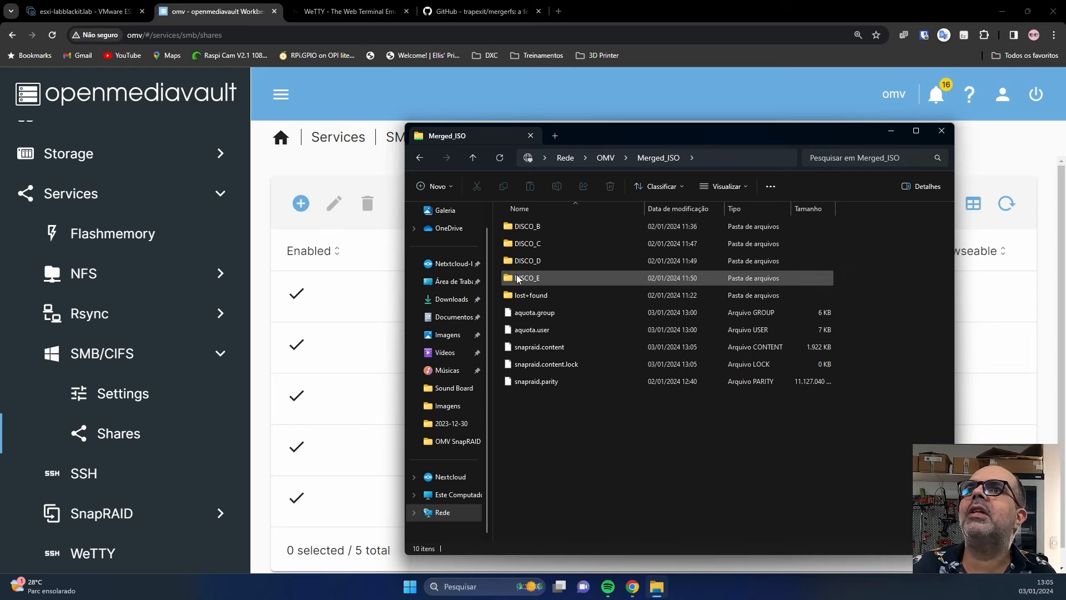
{"action": "double_click", "coordinate": [528, 228]}
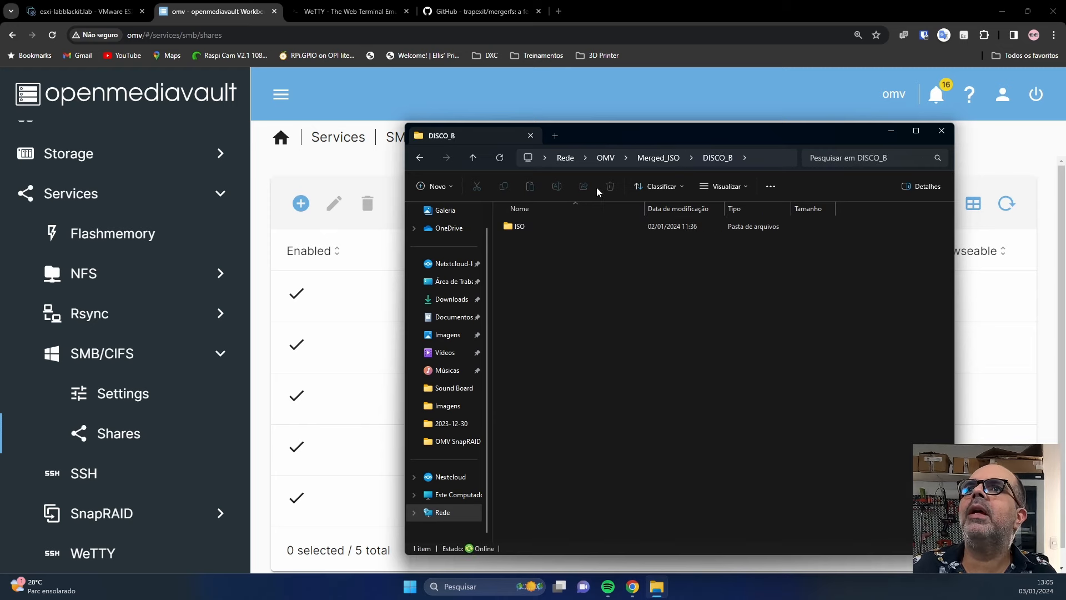
{"action": "left_click", "coordinate": [478, 161]}
{"action": "double_click", "coordinate": [527, 247]}
{"action": "left_click", "coordinate": [478, 161]}
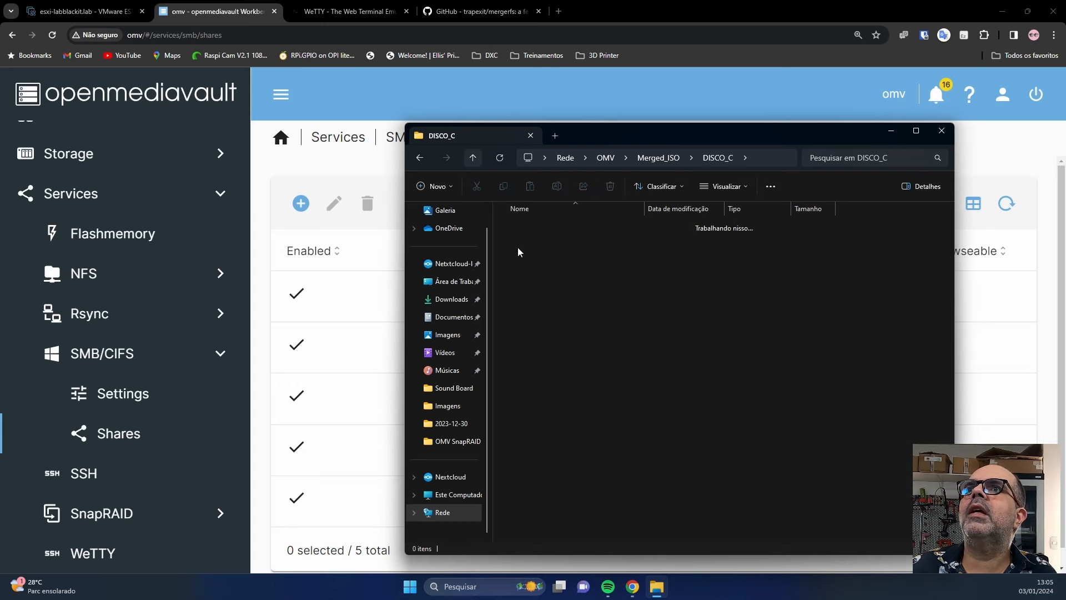
{"action": "double_click", "coordinate": [532, 279]}
{"action": "left_click", "coordinate": [479, 163]}
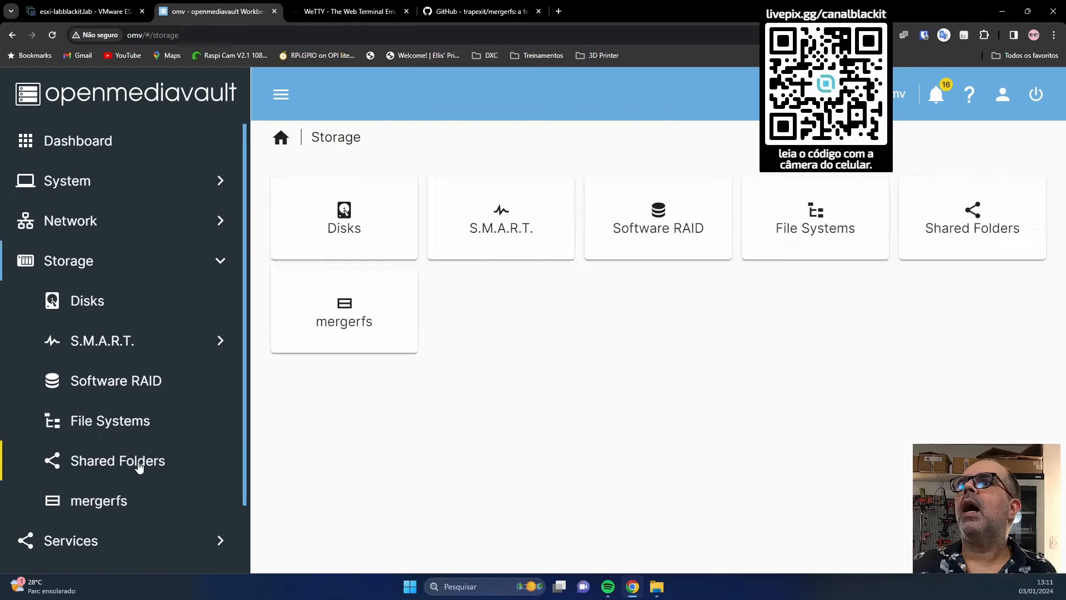
{"action": "left_click", "coordinate": [133, 461]}
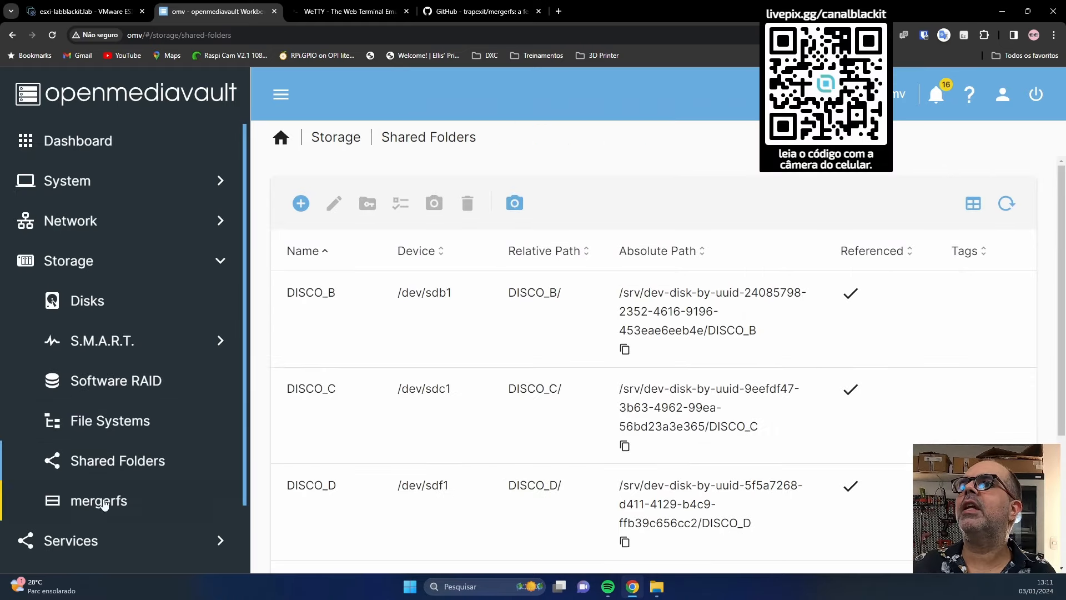
{"action": "left_click", "coordinate": [104, 501]}
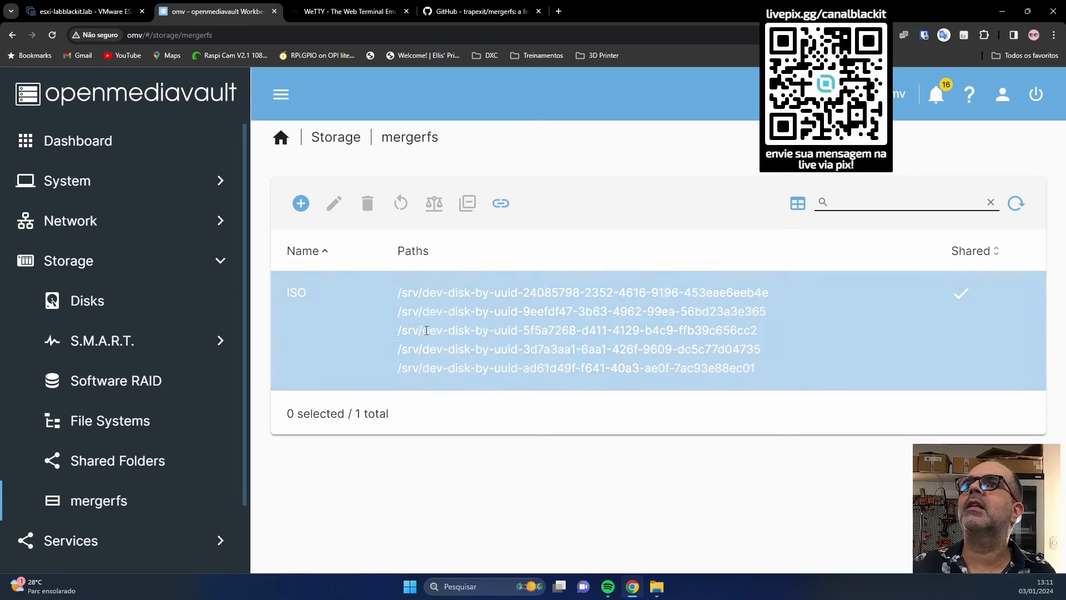
Start a new mergerfs pool and name it PASTAS.
{"action": "left_click", "coordinate": [300, 203]}
{"action": "left_click", "coordinate": [326, 207]}
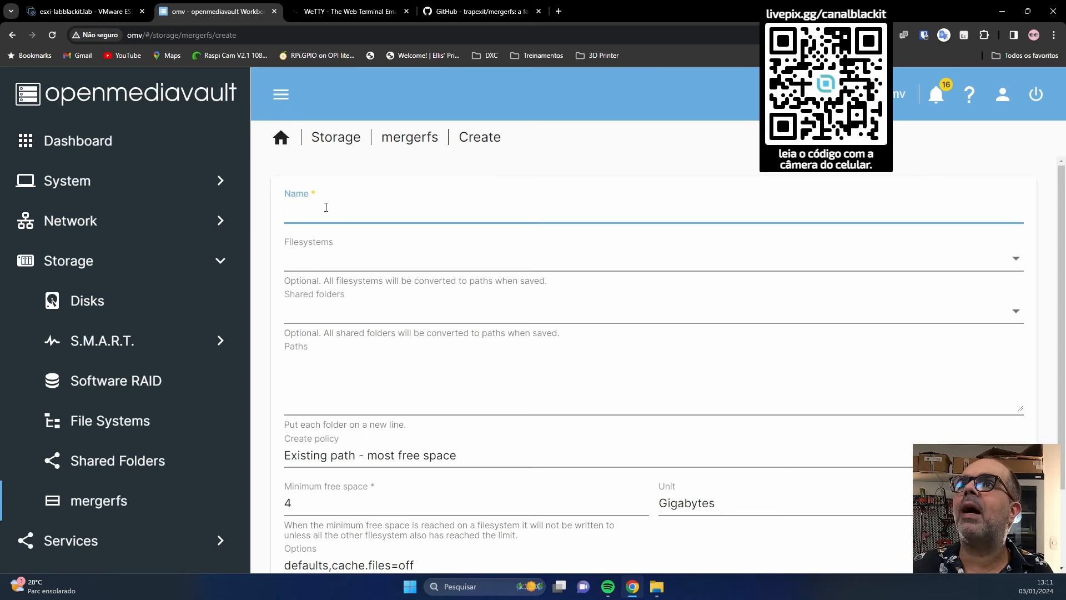
{"action": "type", "text": "PASTAS"}
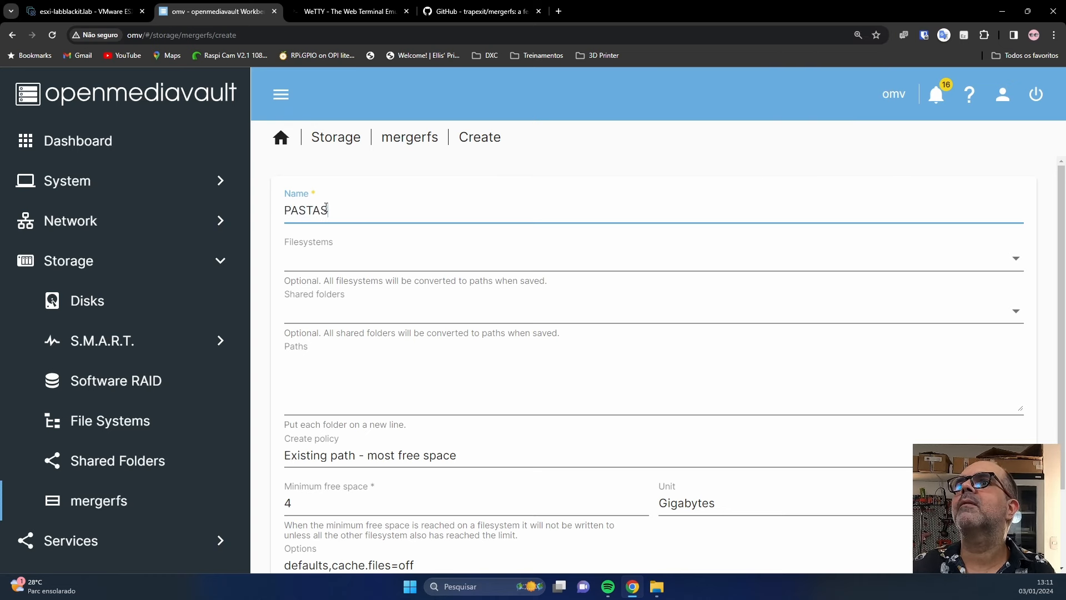
{"action": "left_click", "coordinate": [418, 256]}
{"action": "left_click", "coordinate": [399, 203]}
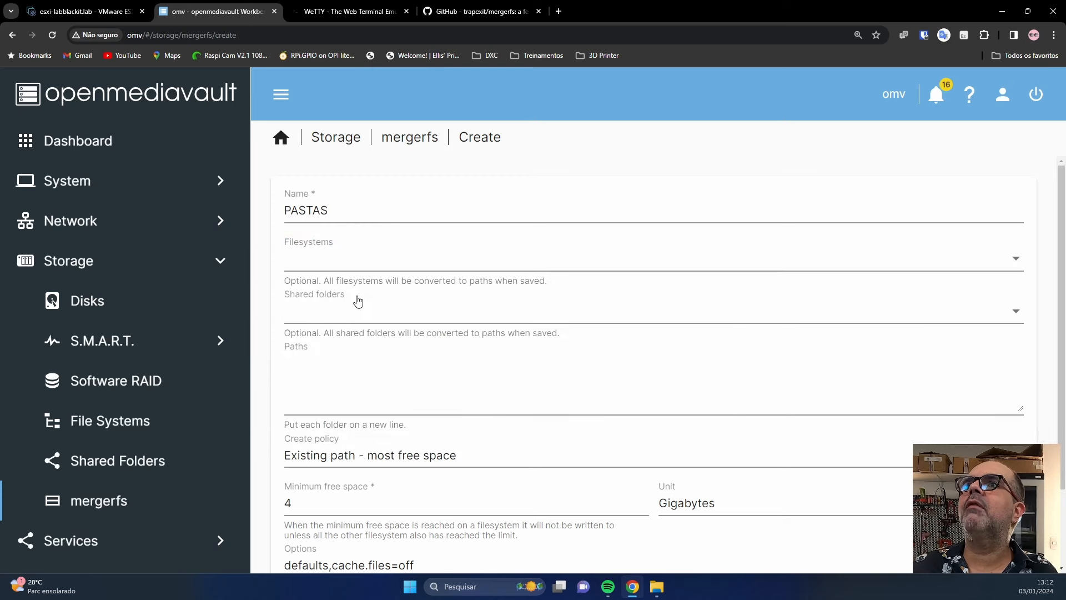
Pool the DISCO_B, DISCO_C, DISCO_D and DISCO_E shared folders and save the pool.
{"action": "left_click", "coordinate": [349, 312]}
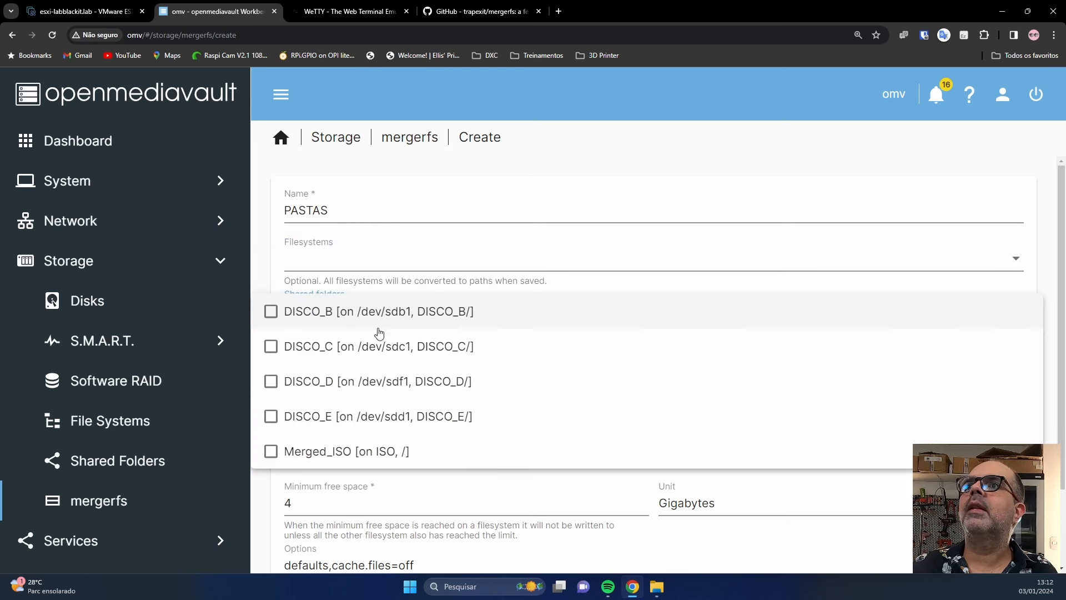
{"action": "left_click", "coordinate": [271, 419]}
{"action": "left_click", "coordinate": [270, 314]}
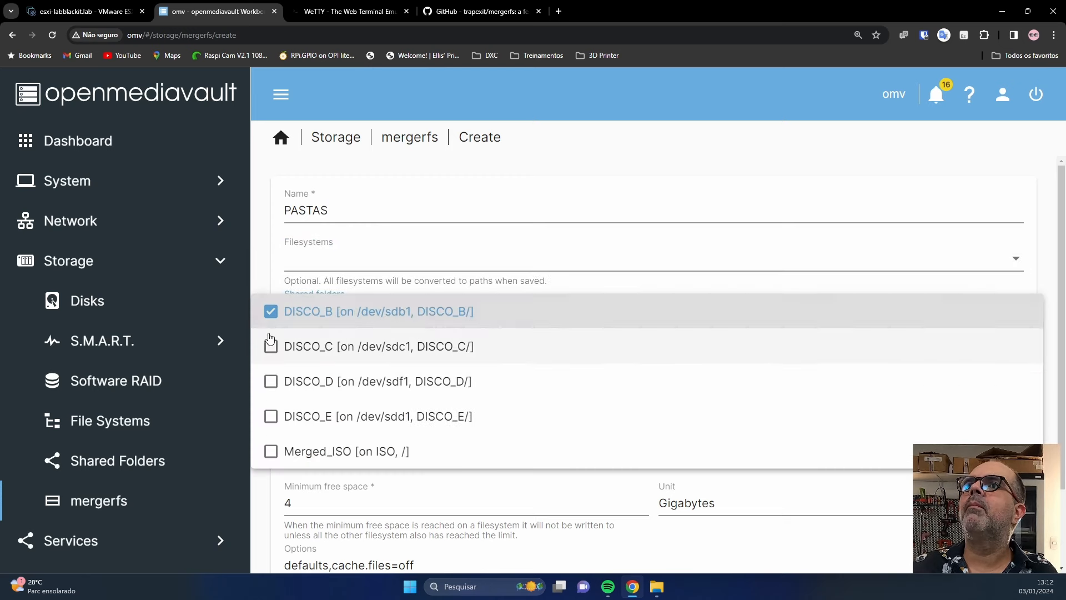
{"action": "left_click", "coordinate": [270, 350]}
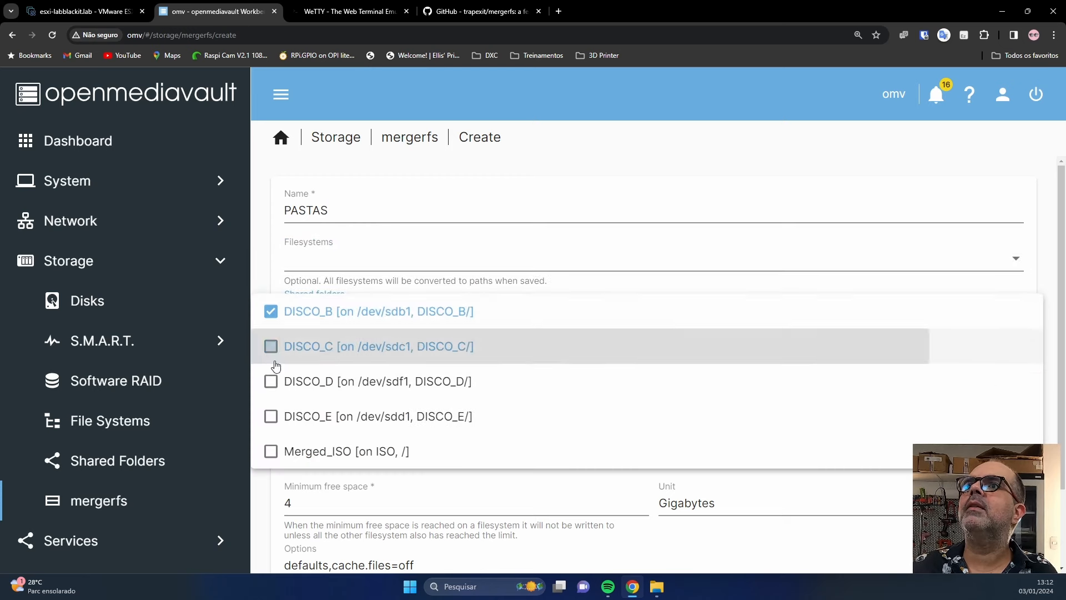
{"action": "left_click", "coordinate": [272, 384]}
{"action": "left_click", "coordinate": [271, 423]}
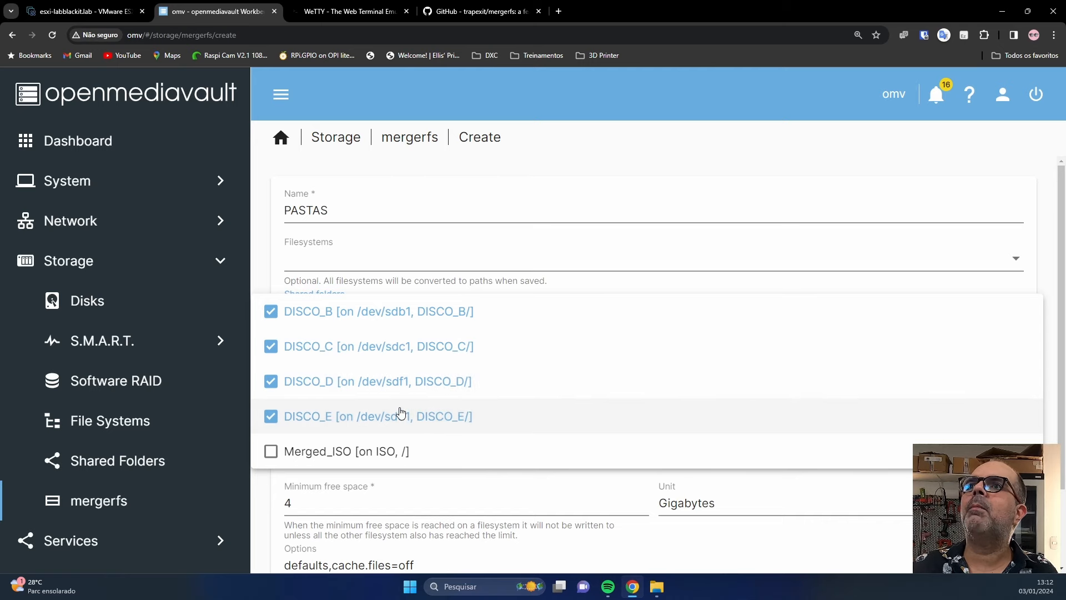
{"action": "left_click", "coordinate": [496, 191]}
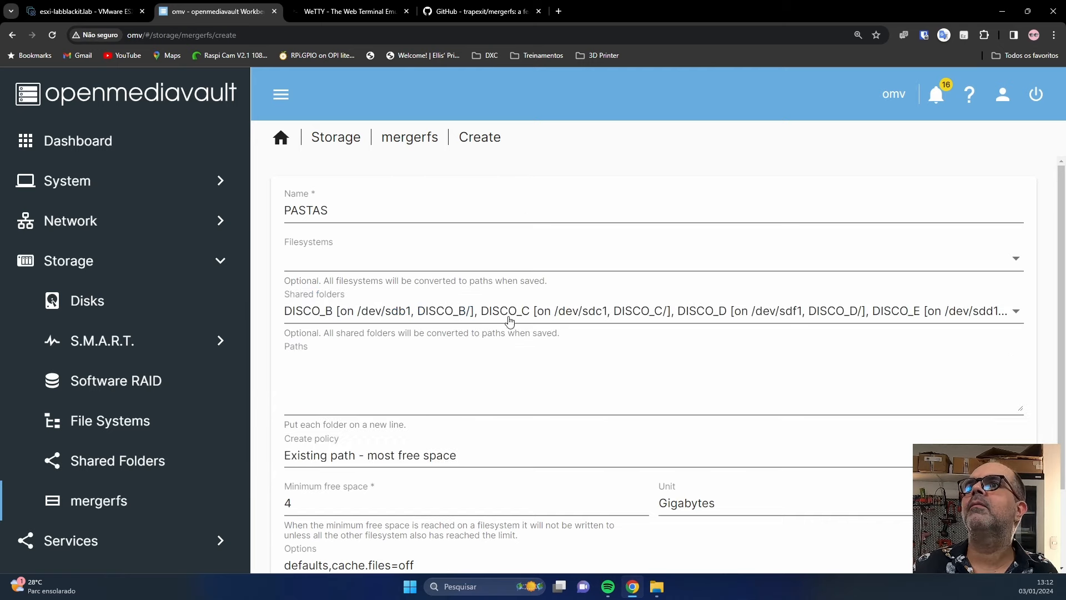
{"action": "scroll", "coordinate": [510, 323], "scroll_direction": "down", "scroll_amount": 2}
{"action": "left_click", "coordinate": [994, 525]}
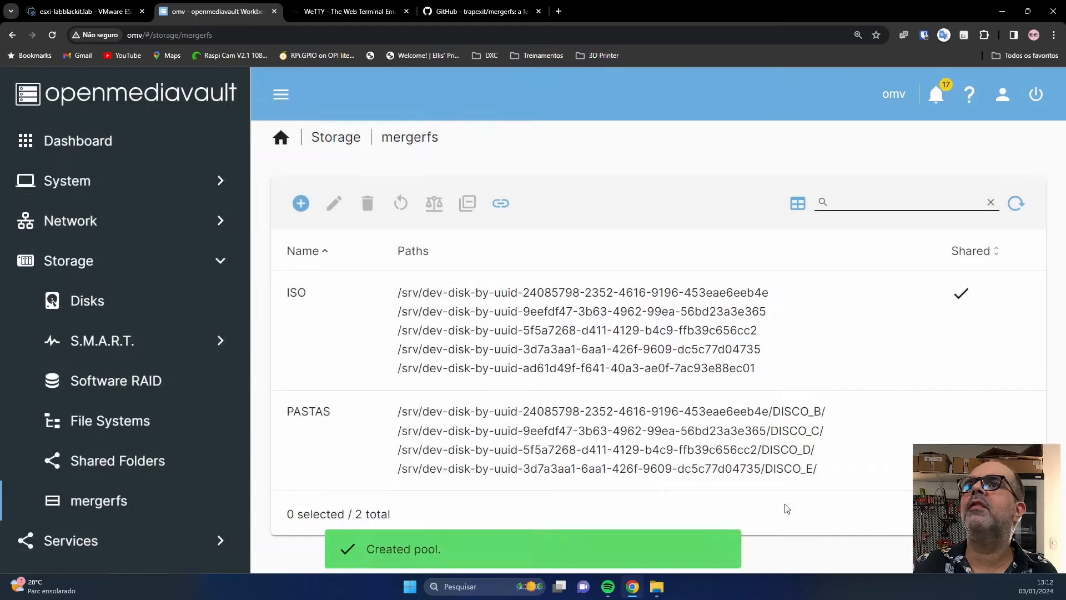
Apply the pending configuration changes and select the disco_b share in File Explorer.
{"action": "left_click", "coordinate": [1023, 165]}
{"action": "left_click", "coordinate": [664, 365]}
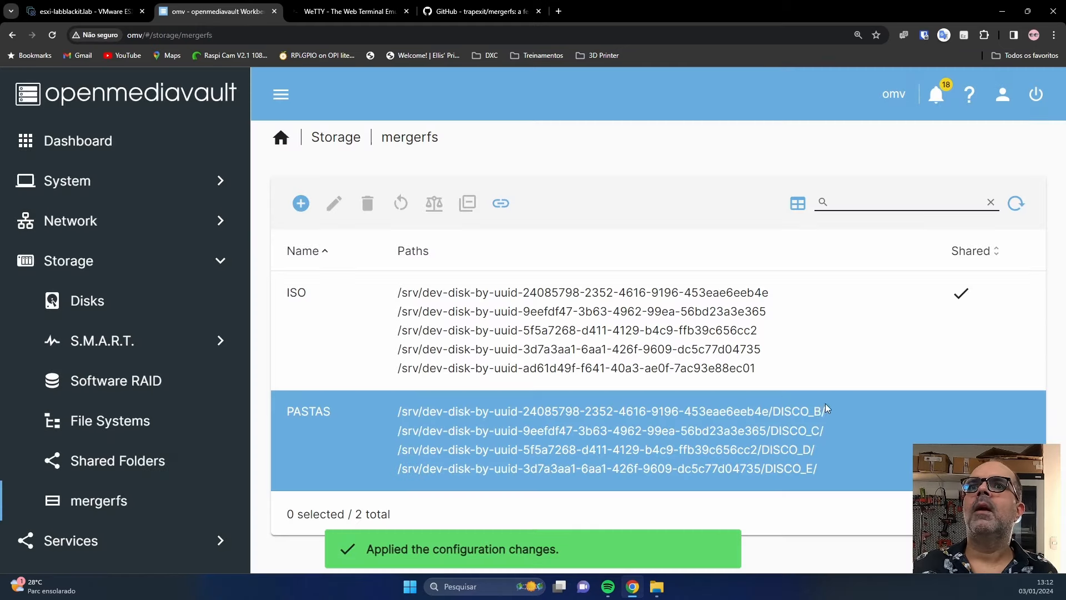
{"action": "left_click", "coordinate": [656, 587]}
{"action": "left_click", "coordinate": [537, 225]}
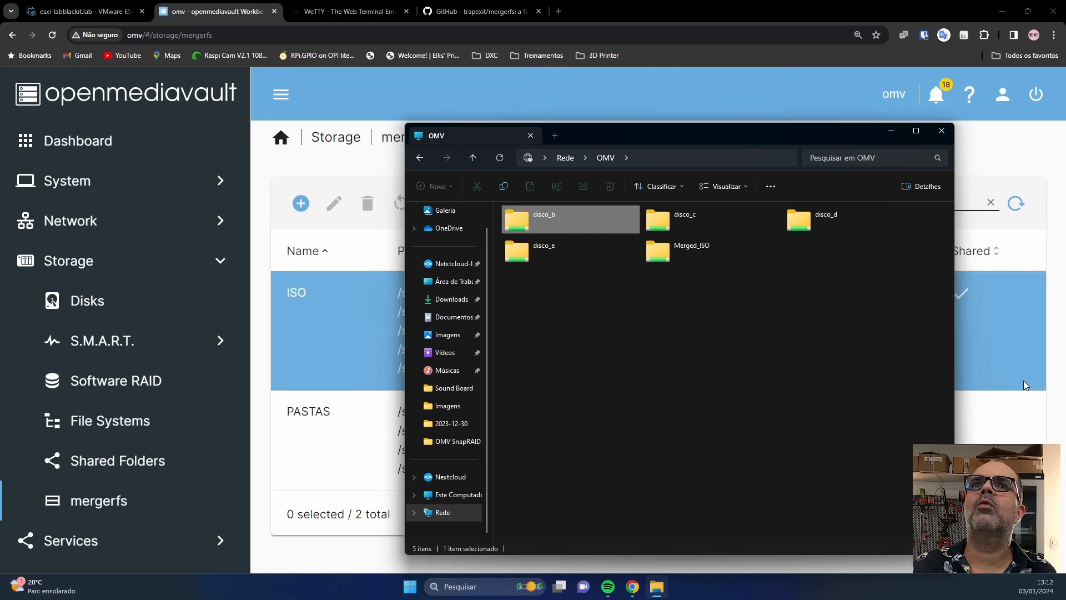
Return to the openmediavault mergerfs page listing the ISO and PASTAS pools.
{"action": "left_click", "coordinate": [1040, 371]}
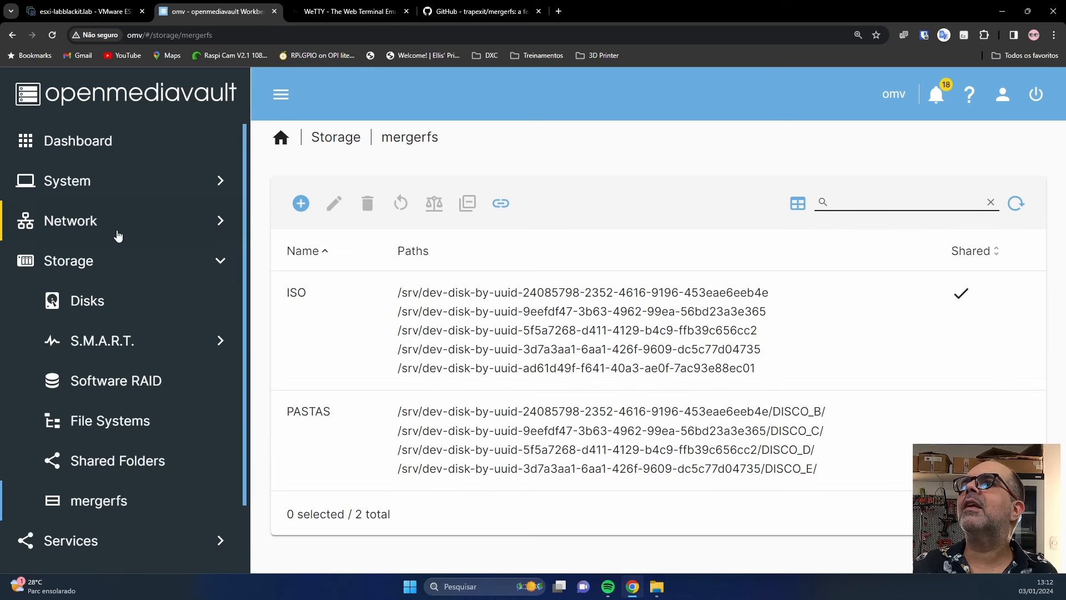
Create shared folder PASTAS on the PASTAS pool with relative path /.
{"action": "left_click", "coordinate": [122, 464]}
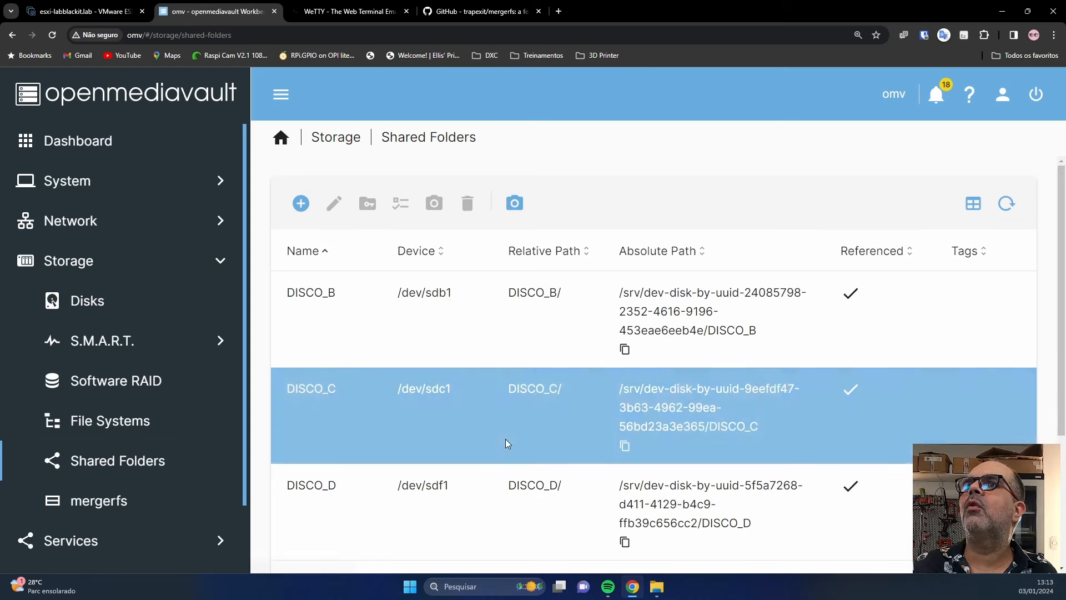
{"action": "left_click", "coordinate": [300, 203]}
{"action": "left_click", "coordinate": [417, 211]}
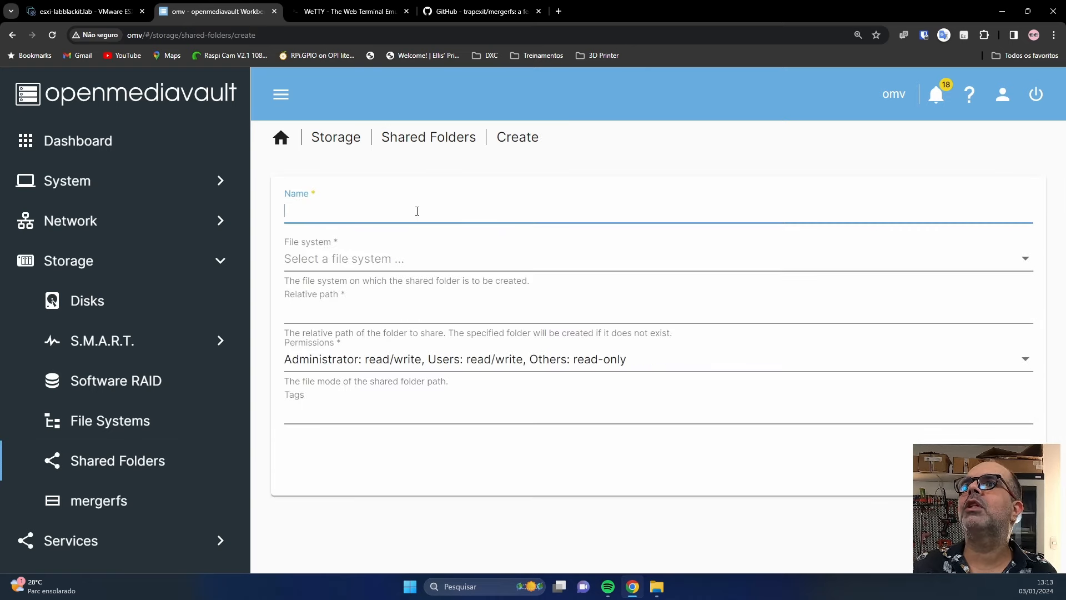
{"action": "type", "text": "PASTAS"}
{"action": "left_click", "coordinate": [417, 259]}
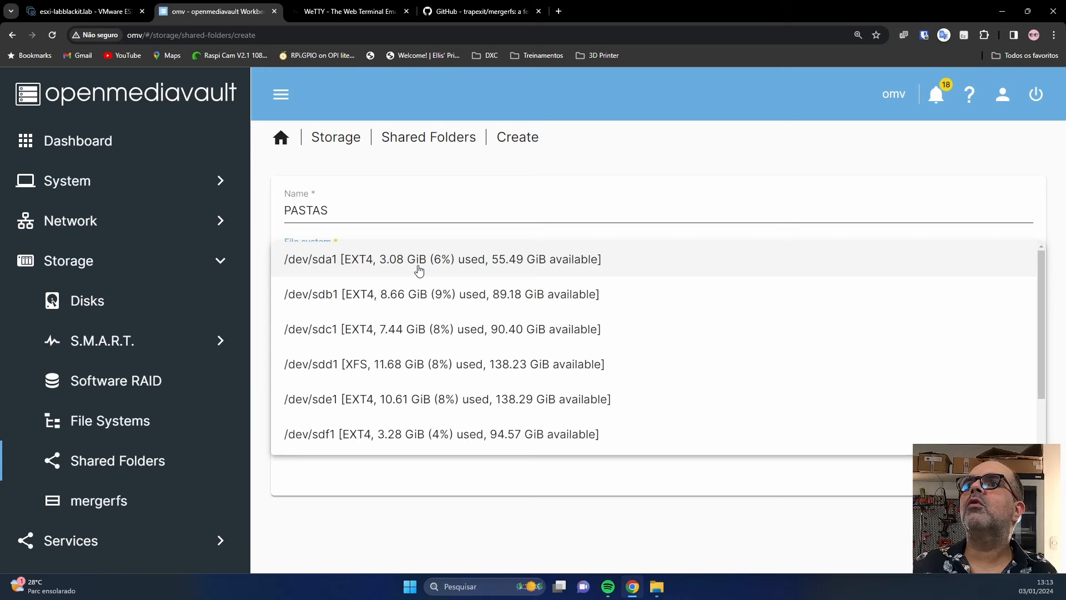
{"action": "scroll", "coordinate": [402, 438], "scroll_direction": "down", "scroll_amount": 2}
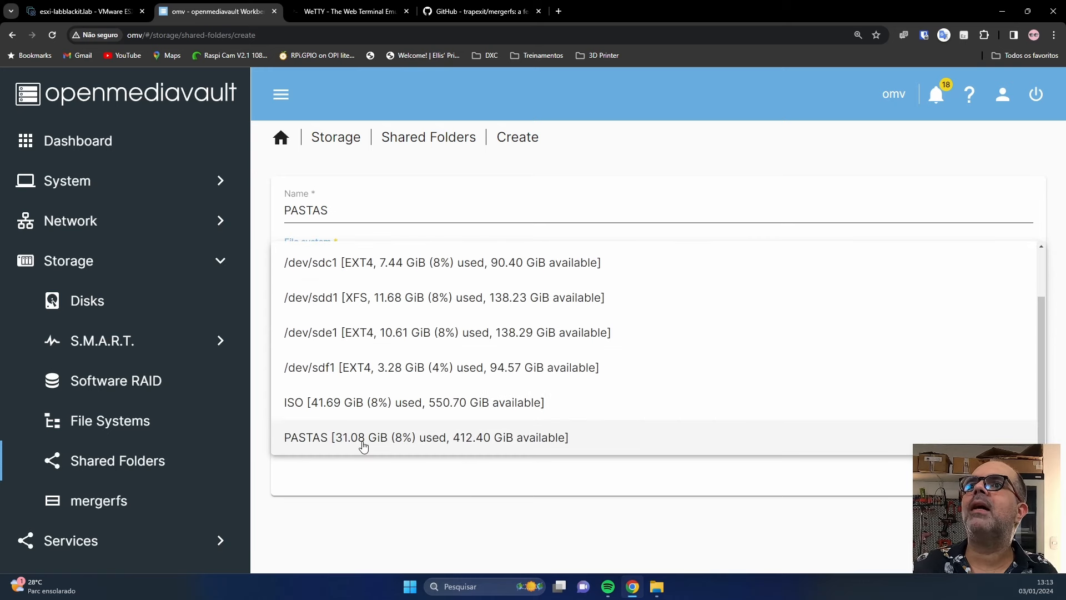
{"action": "left_click", "coordinate": [363, 439]}
{"action": "key", "text": "Tab"}
{"action": "type", "text": "/"}
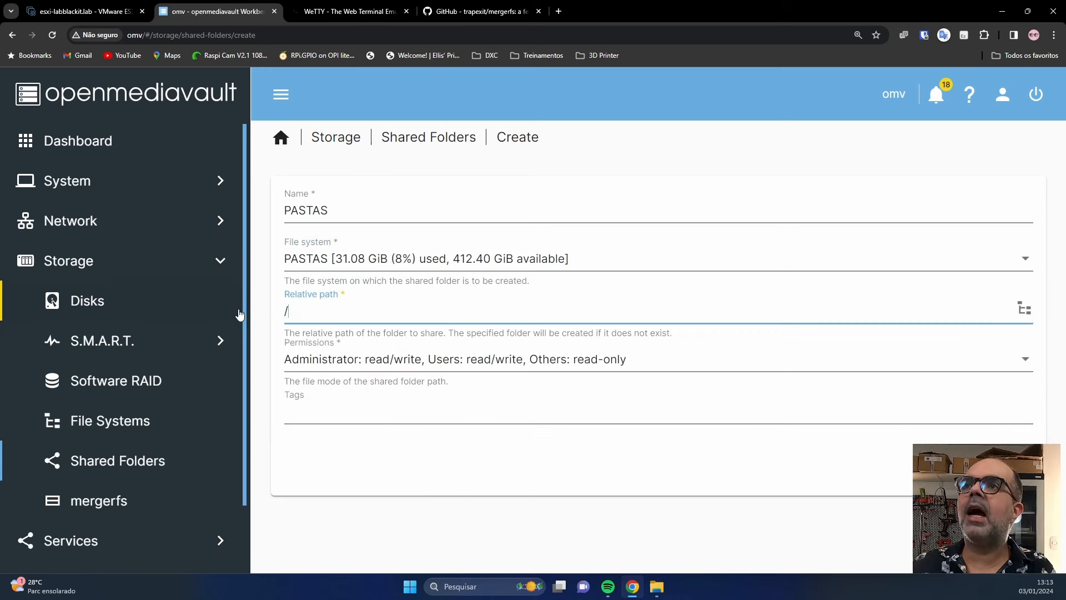
{"action": "key", "text": "Return"}
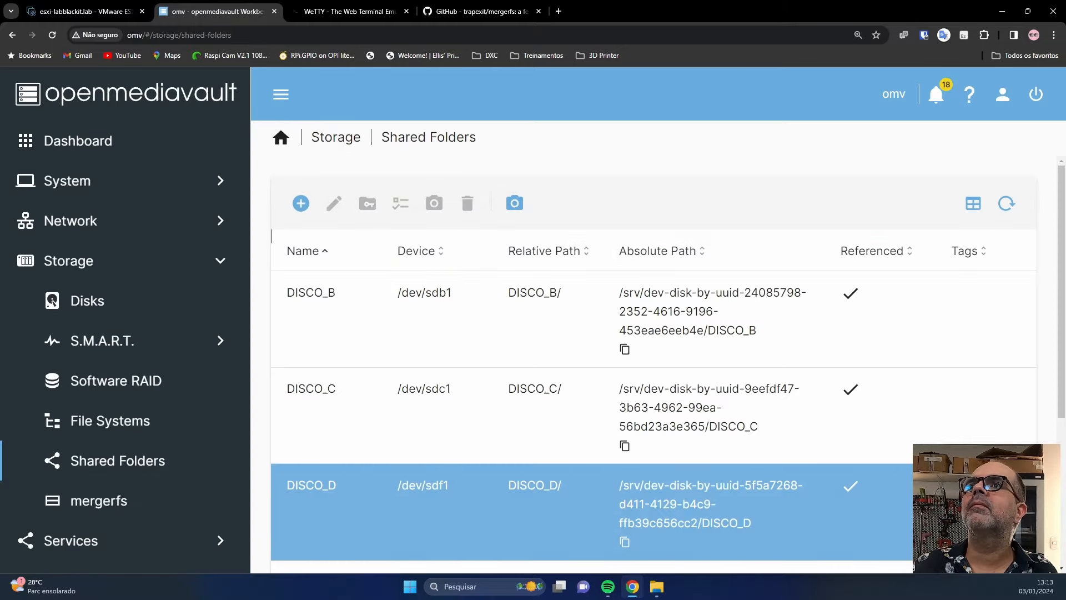
Apply the changes and check that File Systems lists the PASTAS pool at 412.41 GiB.
{"action": "left_click", "coordinate": [1023, 164]}
{"action": "left_click", "coordinate": [658, 362]}
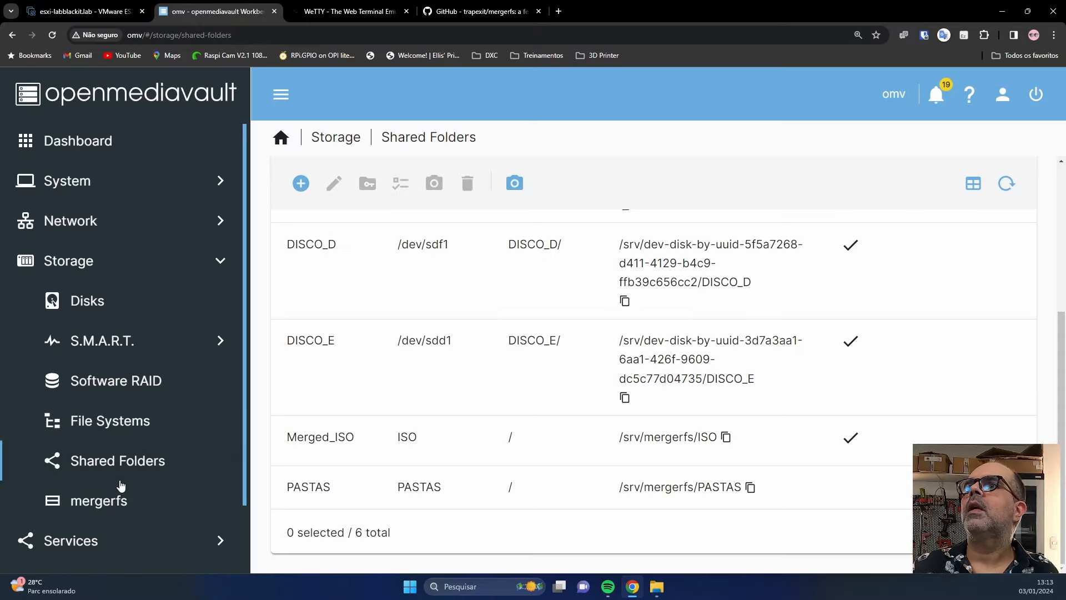
{"action": "left_click", "coordinate": [114, 425]}
{"action": "scroll", "coordinate": [530, 426], "scroll_direction": "down", "scroll_amount": 3}
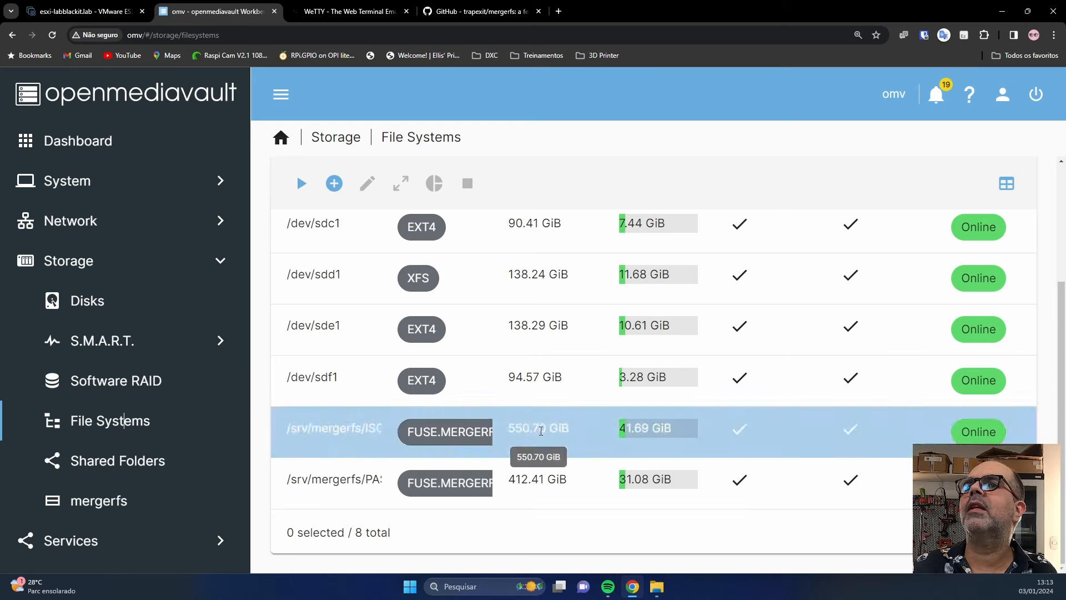
{"action": "left_click", "coordinate": [111, 540]}
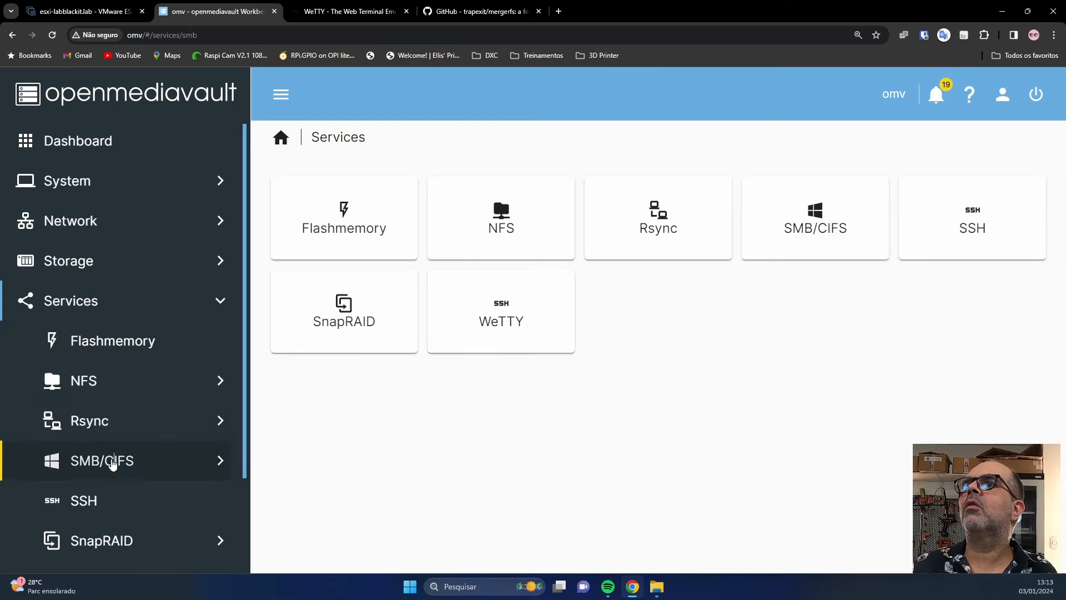
Add an SMB/CIFS share for the PASTAS folder with Inherit permissions enabled.
{"action": "left_click", "coordinate": [118, 465]}
{"action": "left_click", "coordinate": [132, 537]}
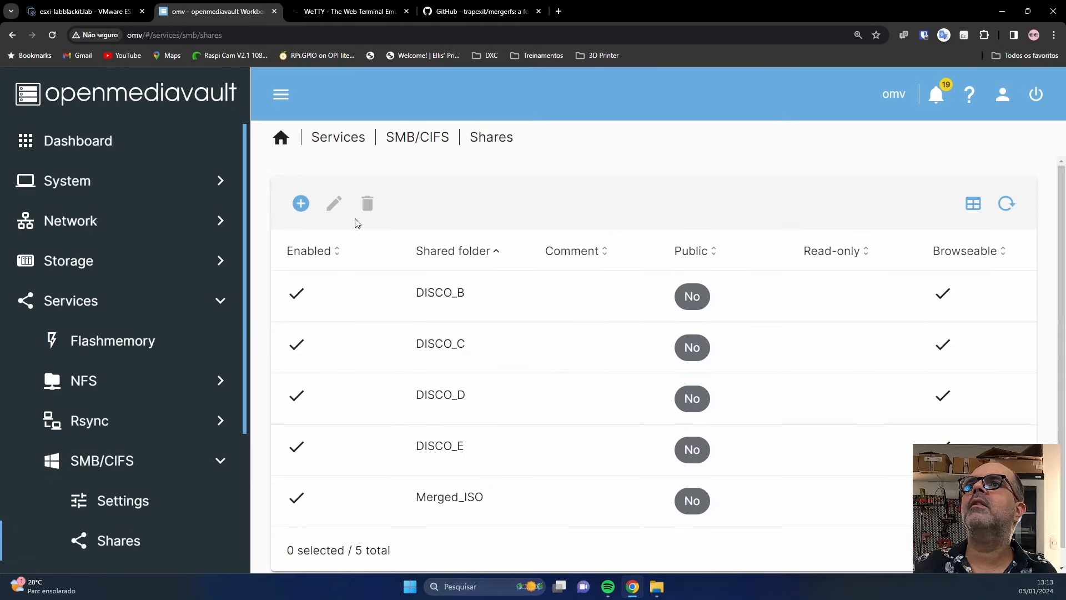
{"action": "left_click", "coordinate": [300, 202]}
{"action": "left_click", "coordinate": [405, 233]}
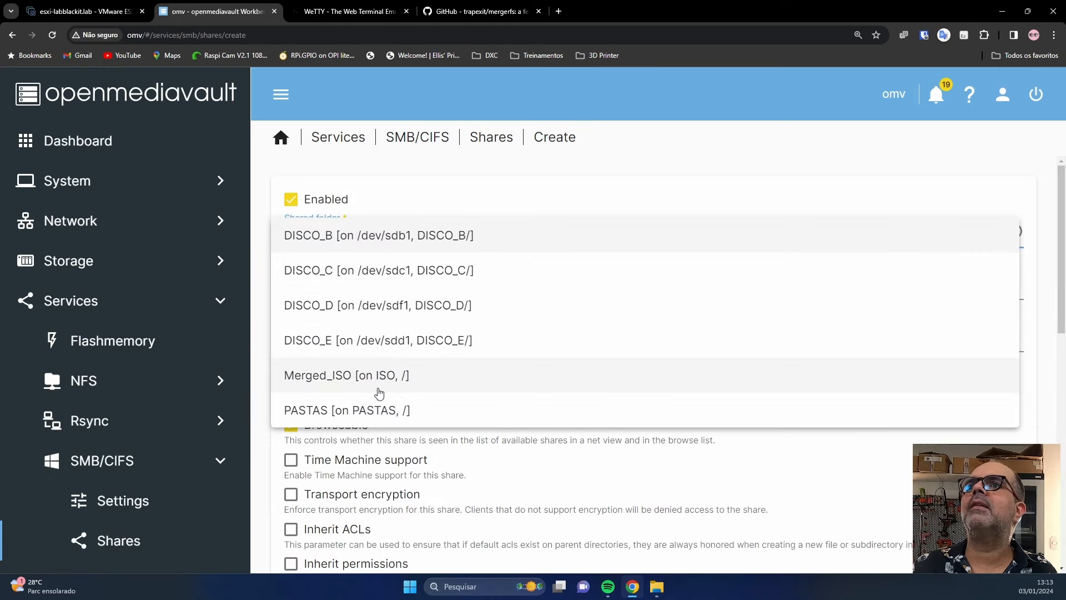
{"action": "left_click", "coordinate": [369, 410]}
{"action": "left_click", "coordinate": [328, 537]}
{"action": "scroll", "coordinate": [685, 500], "scroll_direction": "down", "scroll_amount": 10}
{"action": "left_click", "coordinate": [994, 539]}
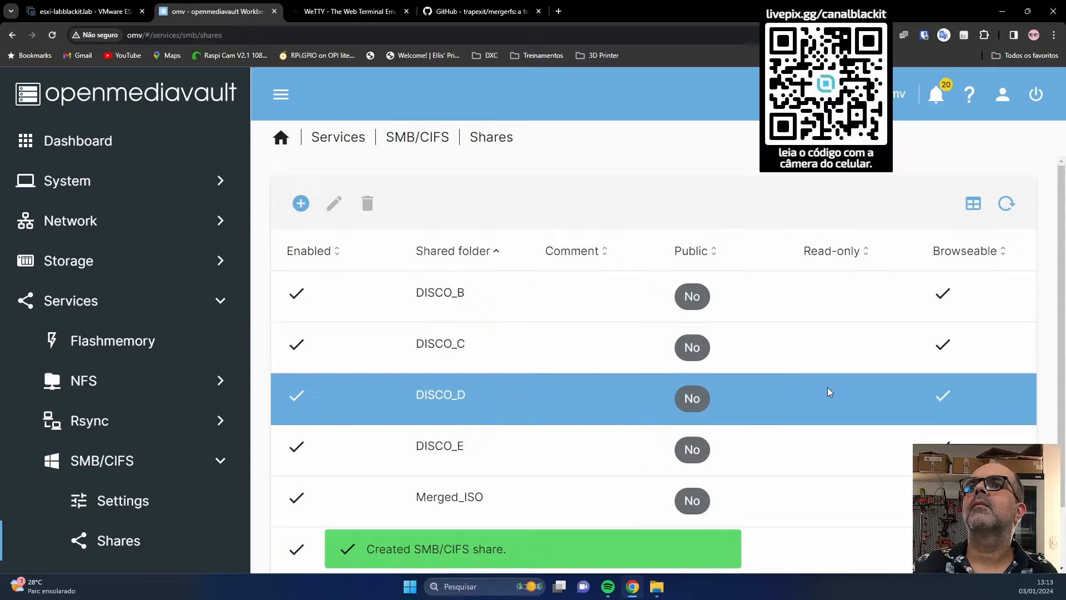
Apply the pending configuration changes and bring File Explorer forward.
{"action": "left_click", "coordinate": [1023, 165]}
{"action": "left_click", "coordinate": [658, 362]}
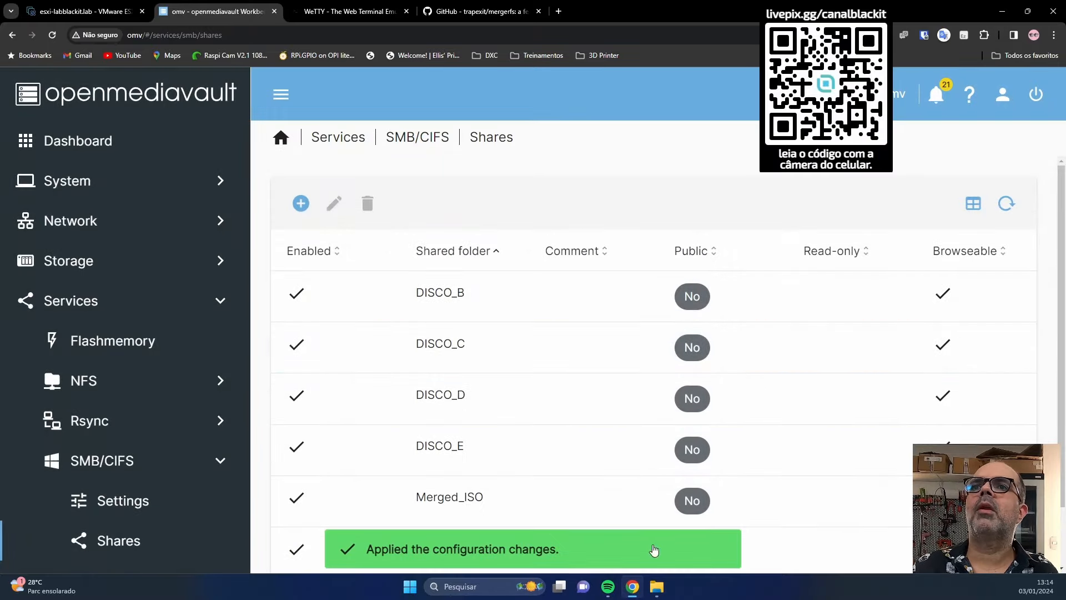
{"action": "left_click", "coordinate": [657, 586]}
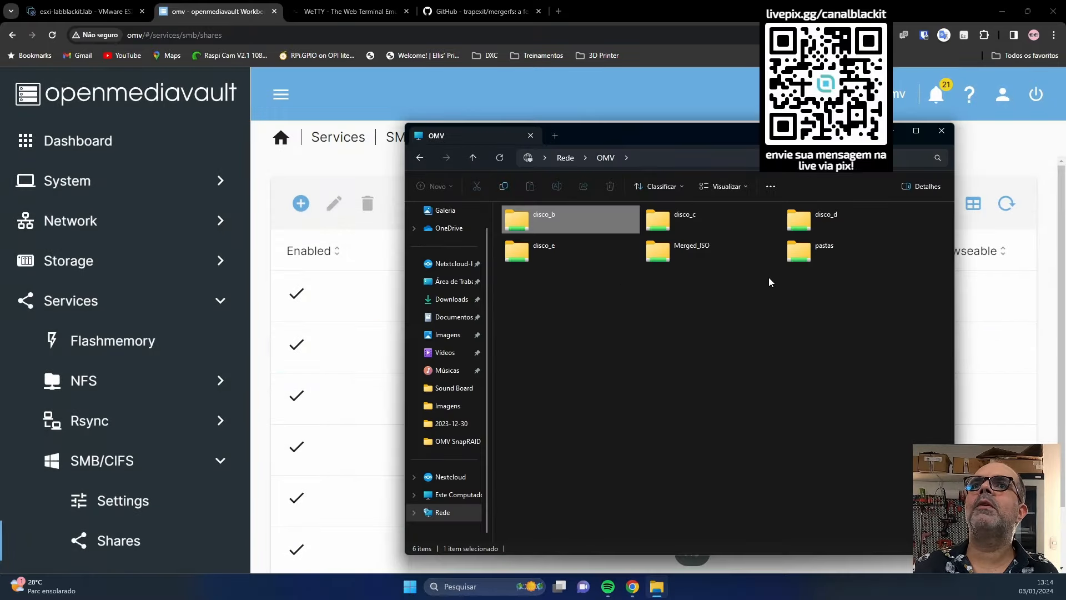
Browse the pastas share to ISO > Linux, review its 22 ISO images, and close Explorer.
{"action": "double_click", "coordinate": [805, 261]}
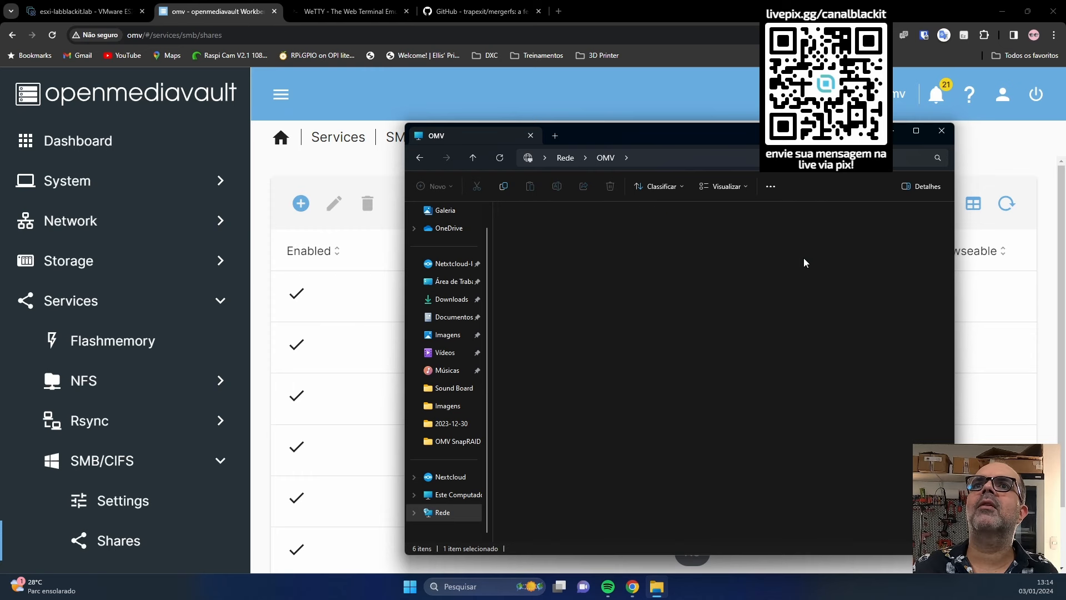
{"action": "double_click", "coordinate": [511, 229]}
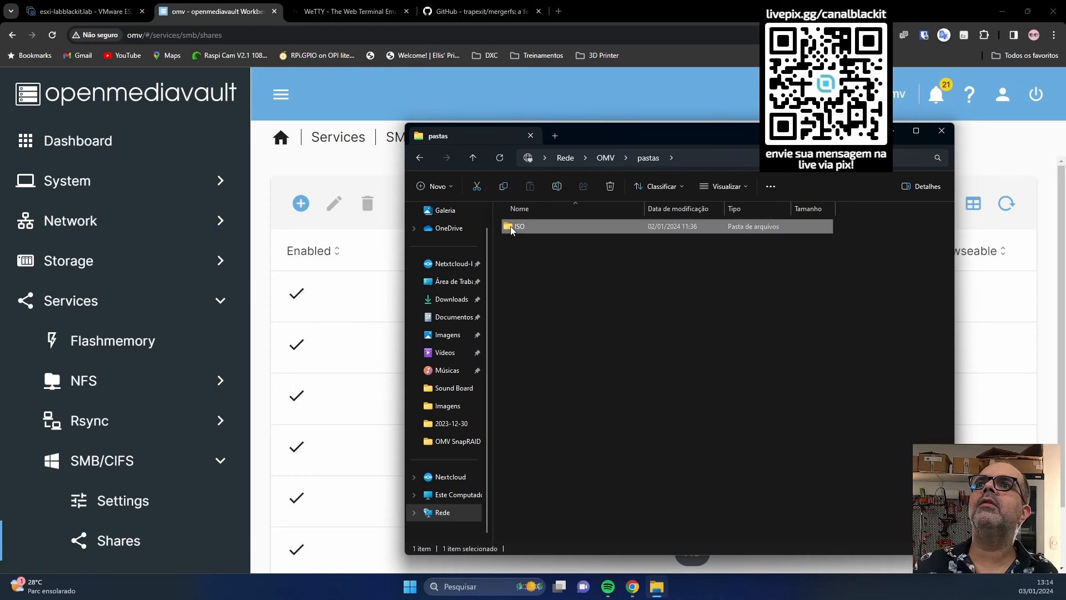
{"action": "double_click", "coordinate": [517, 226]}
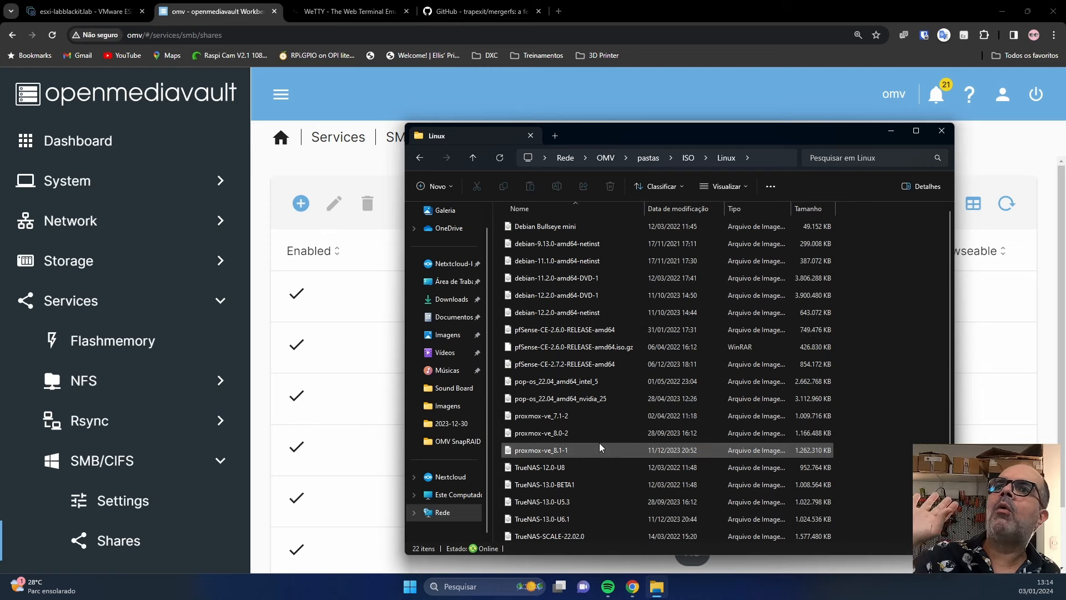
{"action": "scroll", "coordinate": [599, 448], "scroll_direction": "down", "scroll_amount": 1}
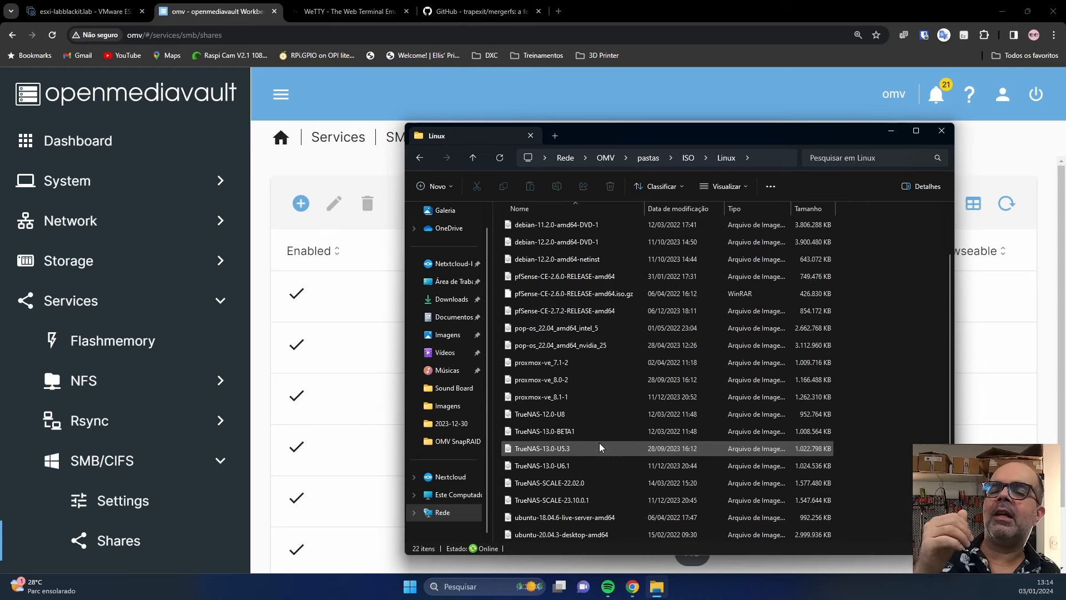
{"action": "scroll", "coordinate": [600, 448], "scroll_direction": "up", "scroll_amount": 1}
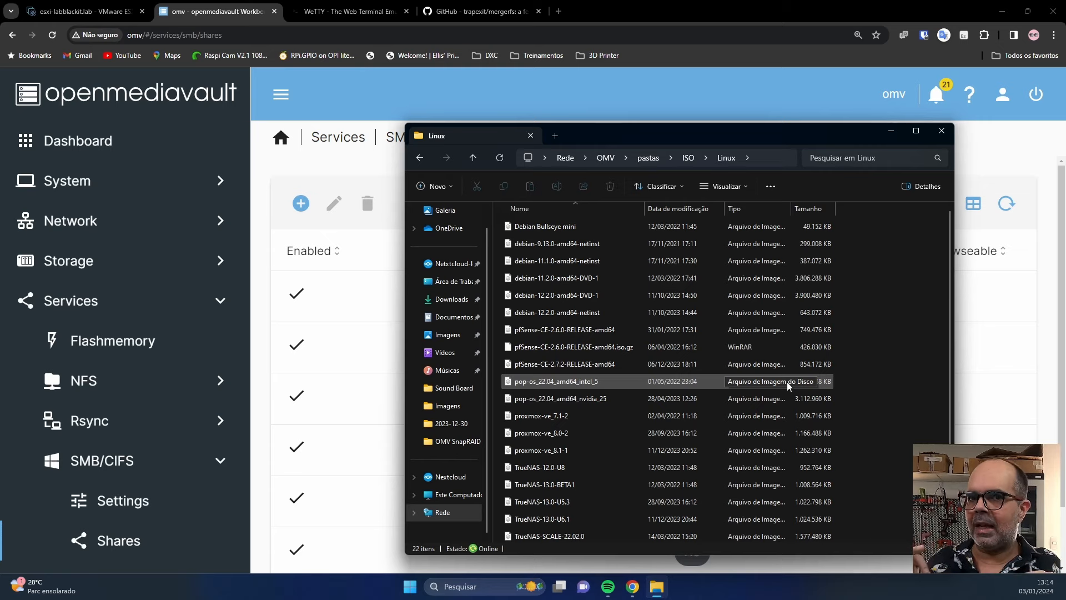
{"action": "left_click", "coordinate": [1035, 238]}
{"action": "left_click", "coordinate": [333, 10]}
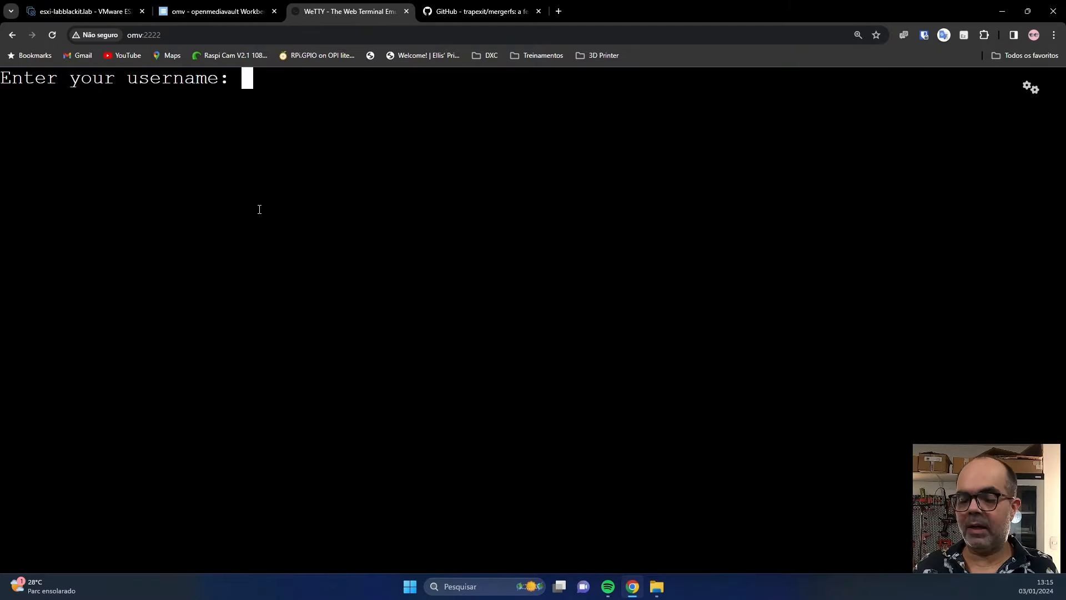
Log in to WeTTY as root.
{"action": "type", "text": "root"}
{"action": "key", "text": "Return"}
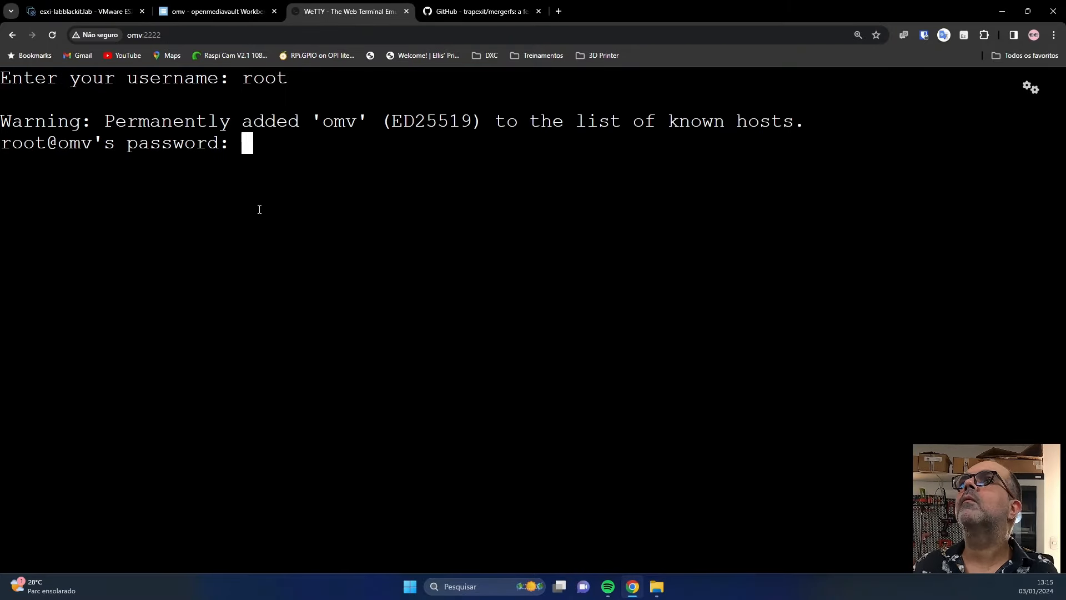
{"action": "key", "text": "Return"}
List the /srv directory and highlight the dev-disk-by-uuid folder names.
{"action": "type", "text": "cd /s"}
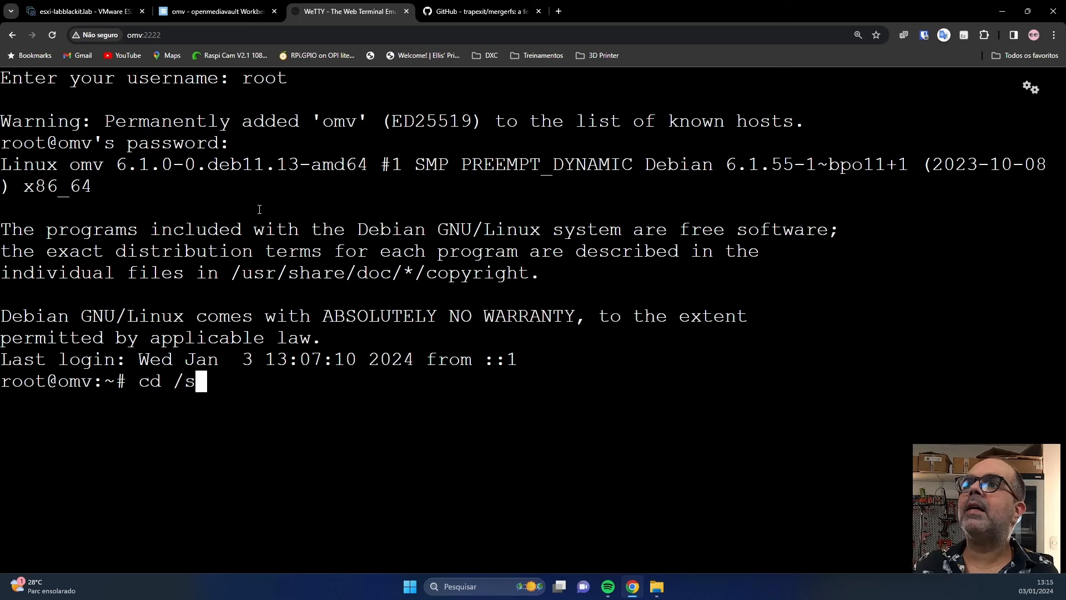
{"action": "type", "text": "rv/"}
{"action": "key", "text": "Return"}
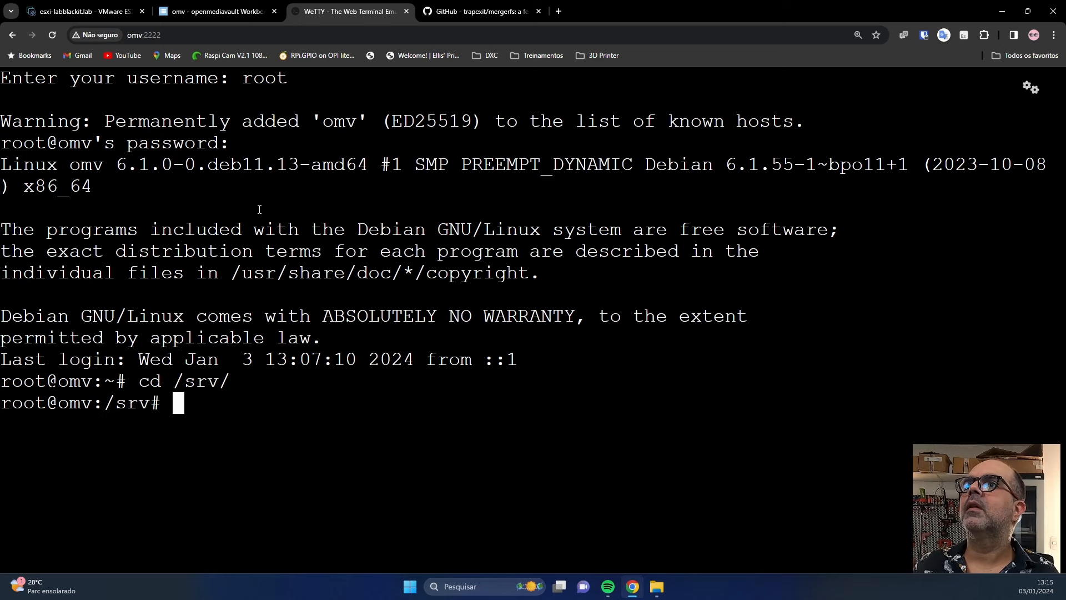
{"action": "type", "text": "ls"}
{"action": "key", "text": "Return"}
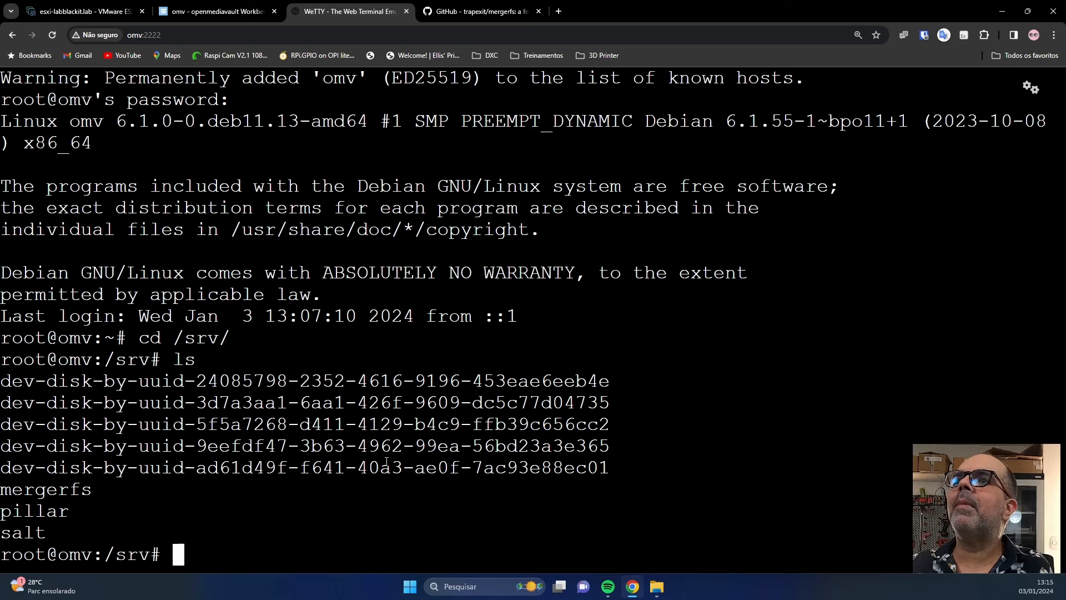
{"action": "left_click_drag", "start_coordinate": [12, 381], "coordinate": [598, 381]}
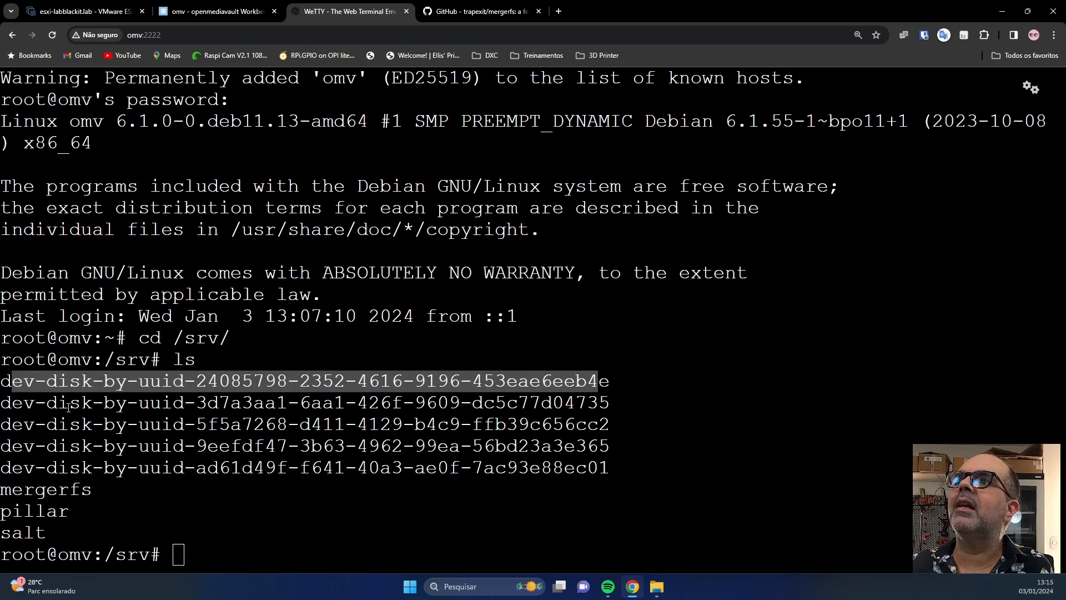
{"action": "left_click_drag", "start_coordinate": [2, 404], "coordinate": [609, 403]}
{"action": "left_click", "coordinate": [706, 392]}
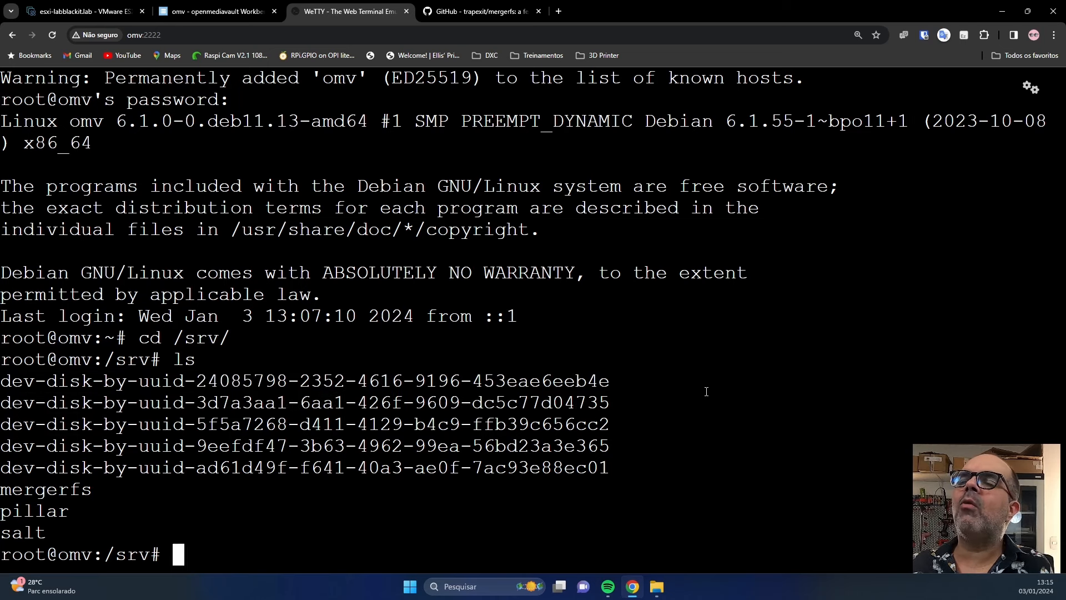
Run blkid and match the sdc1 UUID to its disk folder in /srv.
{"action": "type", "text": "blk"}
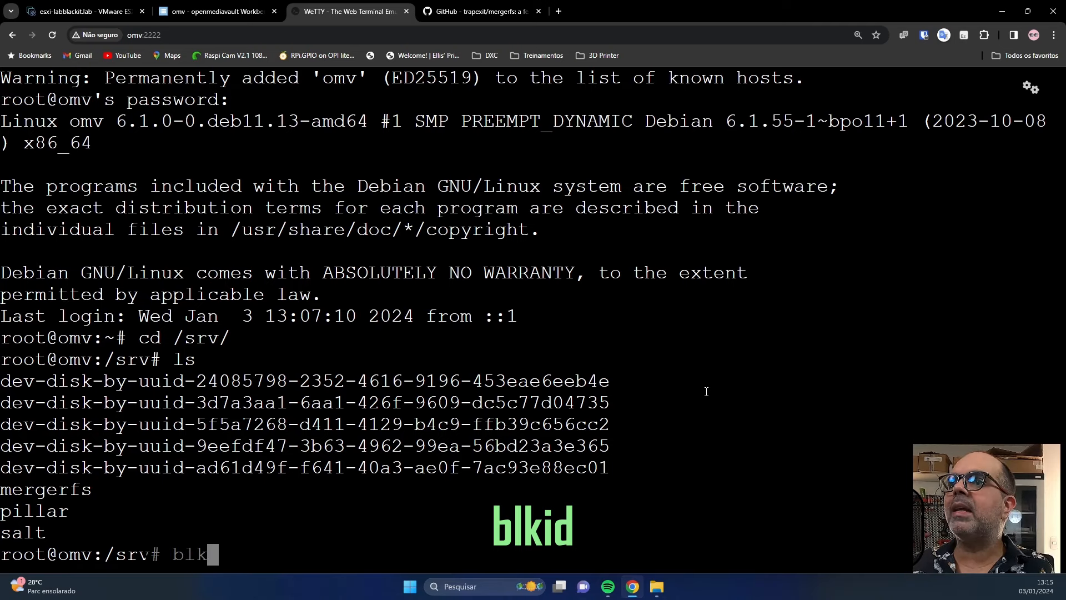
{"action": "type", "text": "id"}
{"action": "key", "text": "Return"}
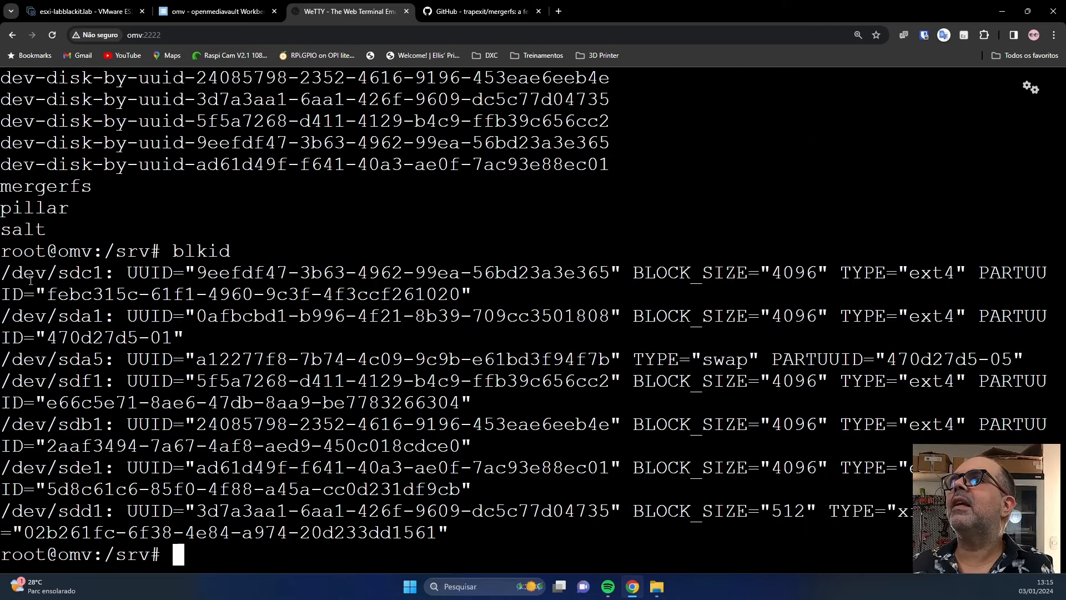
{"action": "left_click_drag", "start_coordinate": [58, 272], "coordinate": [81, 274]}
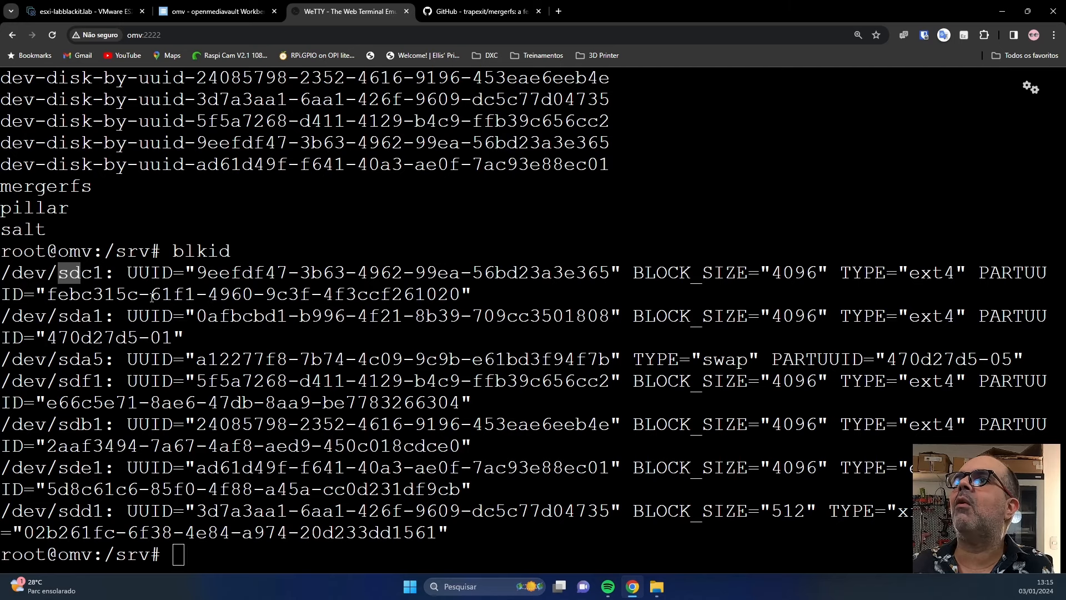
{"action": "left_click_drag", "start_coordinate": [195, 273], "coordinate": [610, 272]}
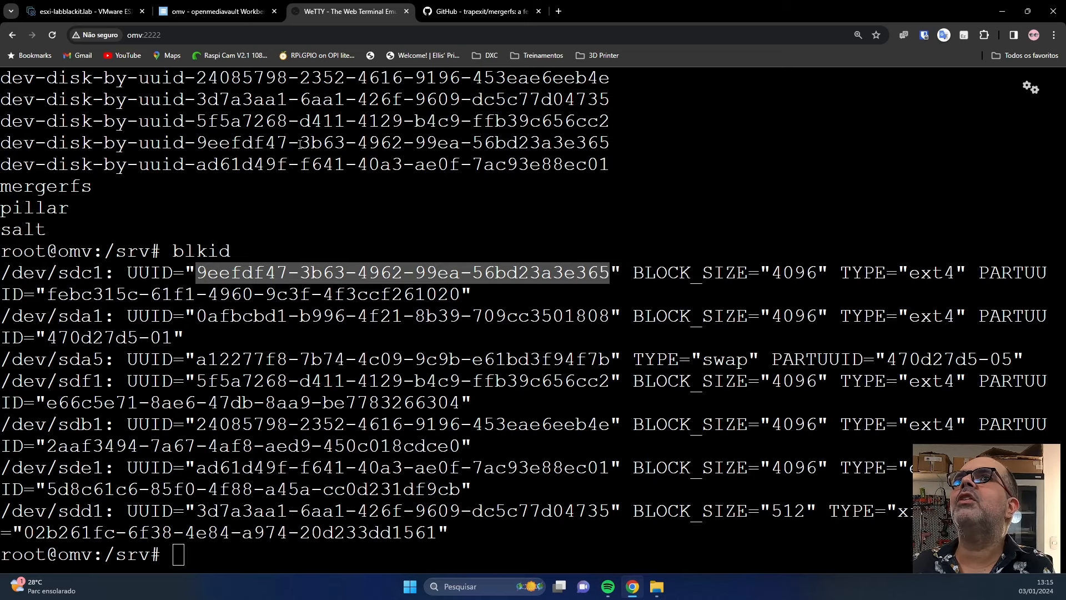
{"action": "left_click_drag", "start_coordinate": [196, 143], "coordinate": [610, 143]}
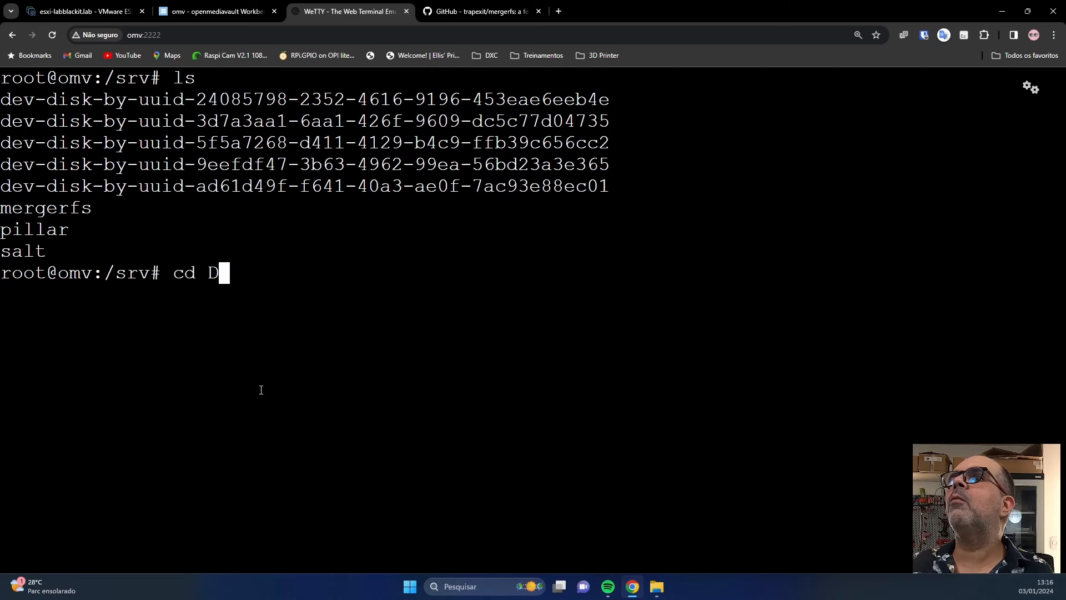
Enter the 24085798 disk folder and create an arquivos directory.
{"action": "type", "text": "e"}
{"action": "key", "text": "BackSpace"}
{"action": "key", "text": "BackSpace"}
{"action": "type", "text": "d"}
{"action": "key", "text": "Tab"}
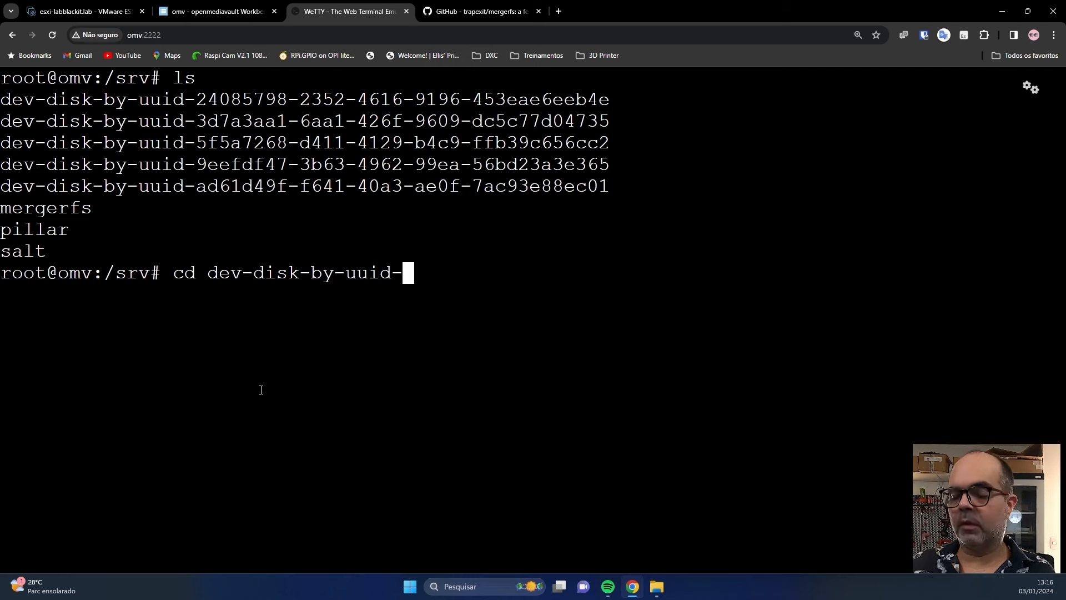
{"action": "type", "text": "24"}
{"action": "key", "text": "Tab"}
{"action": "key", "text": "Return"}
{"action": "type", "text": "ls"}
{"action": "key", "text": "Return"}
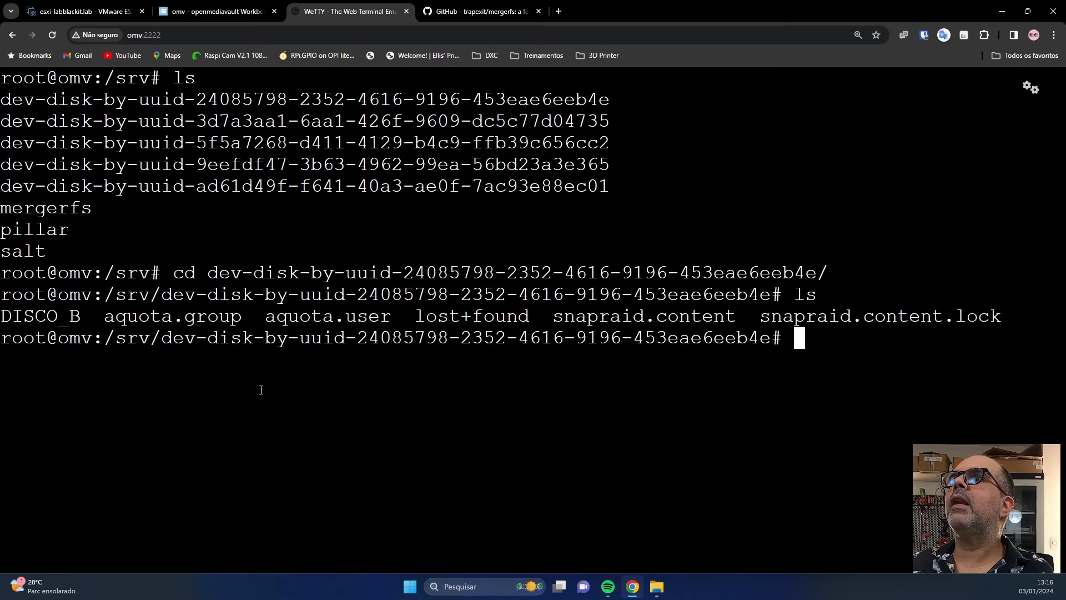
{"action": "type", "text": "mkdir "}
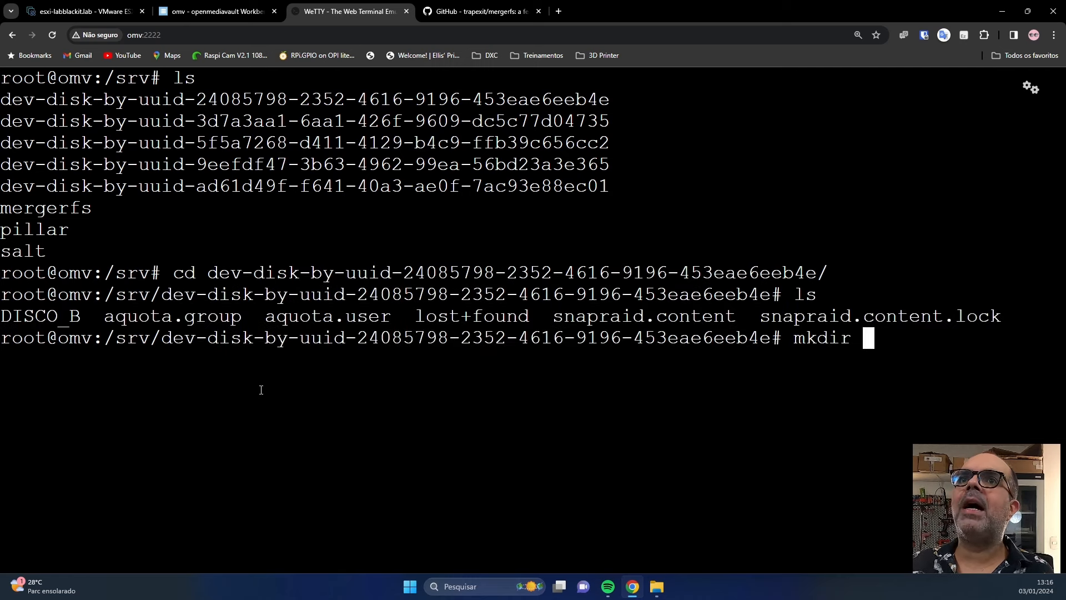
{"action": "type", "text": "arquivos"}
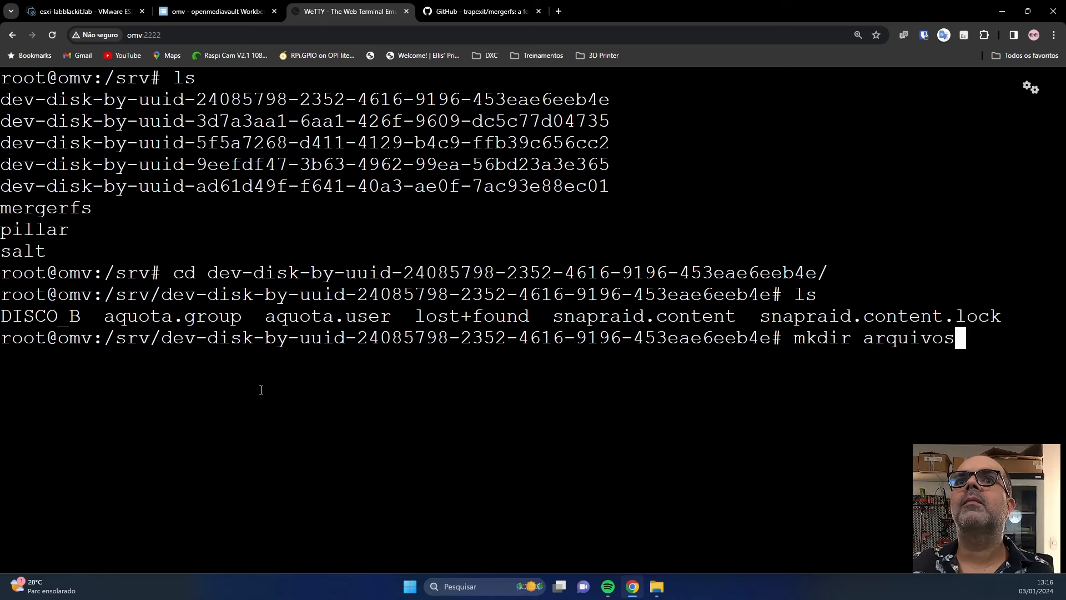
{"action": "key", "text": "Return"}
Set arquivos to 775 and highlight its root/users owner and drwxrwsr-x permissions in ls -lah.
{"action": "type", "text": "ls -la"}
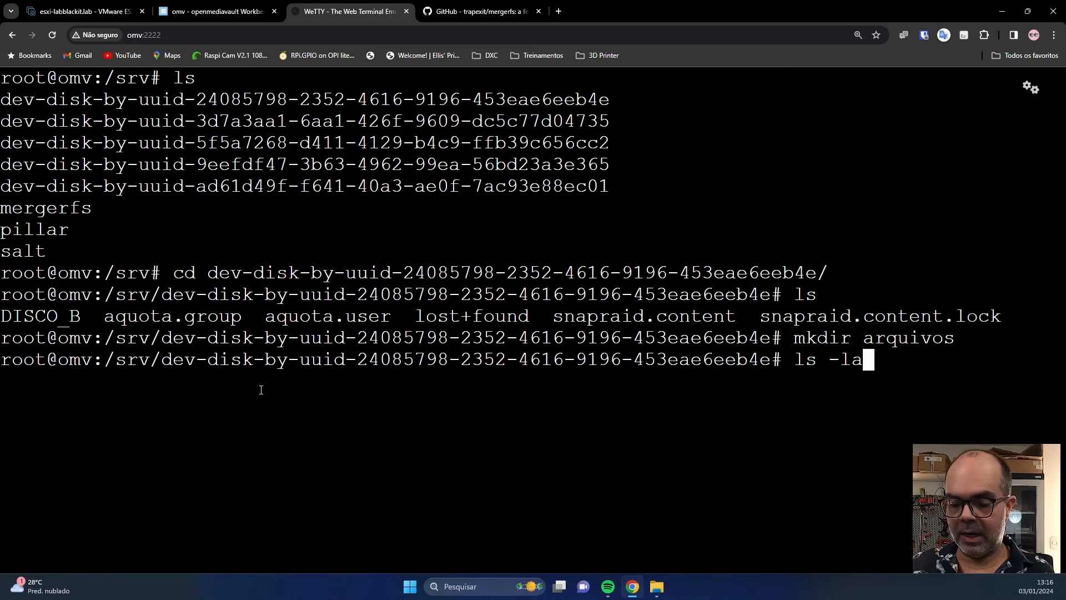
{"action": "type", "text": "h"}
{"action": "key", "text": "Return"}
{"action": "type", "text": "ch"}
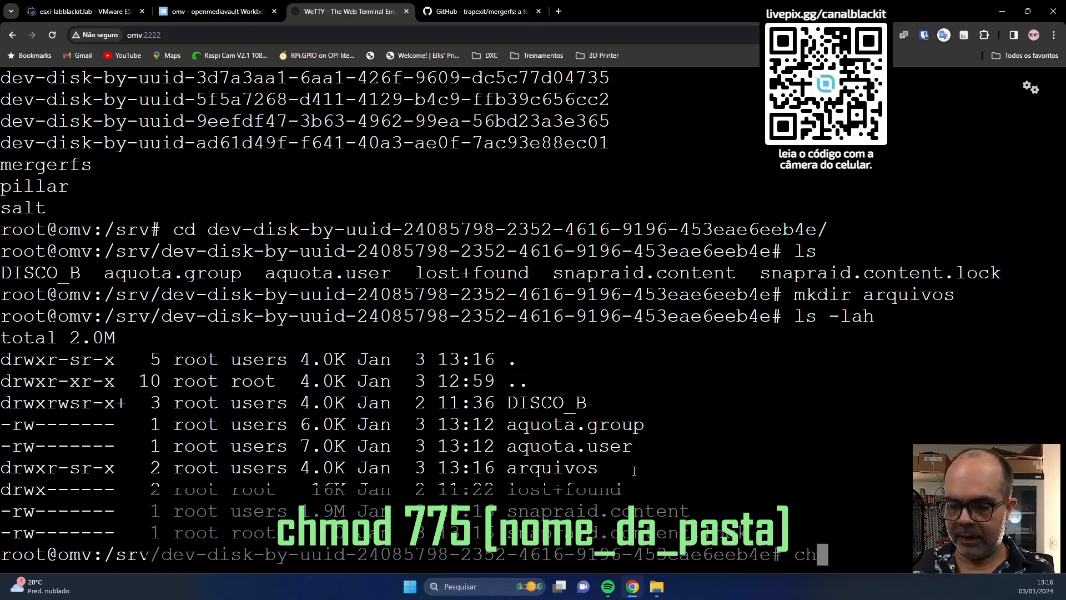
{"action": "type", "text": "mod 775 "}
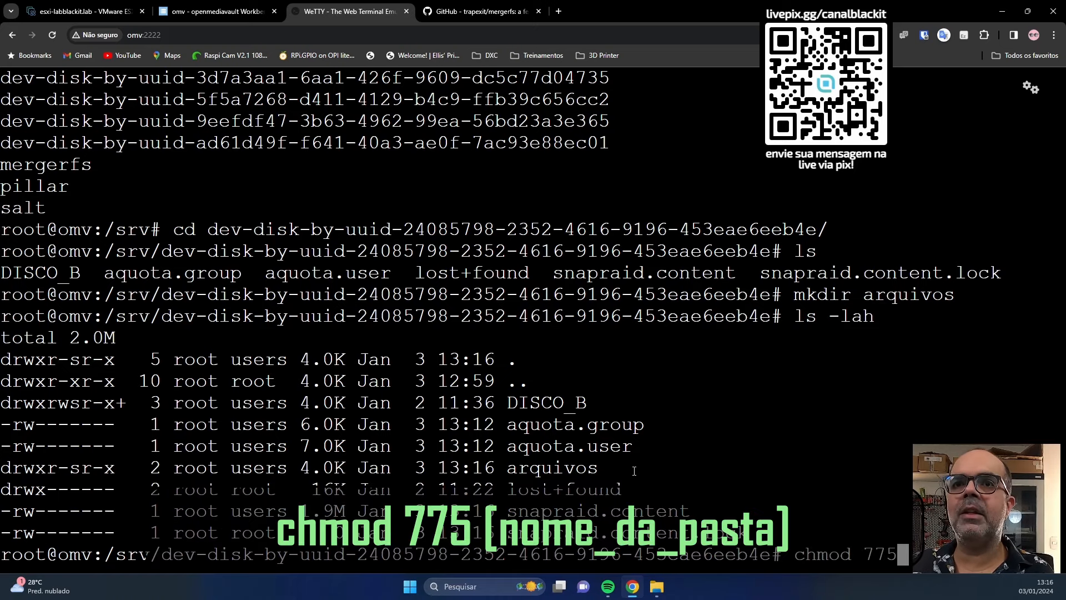
{"action": "type", "text": "arquivos"}
{"action": "key", "text": "Return"}
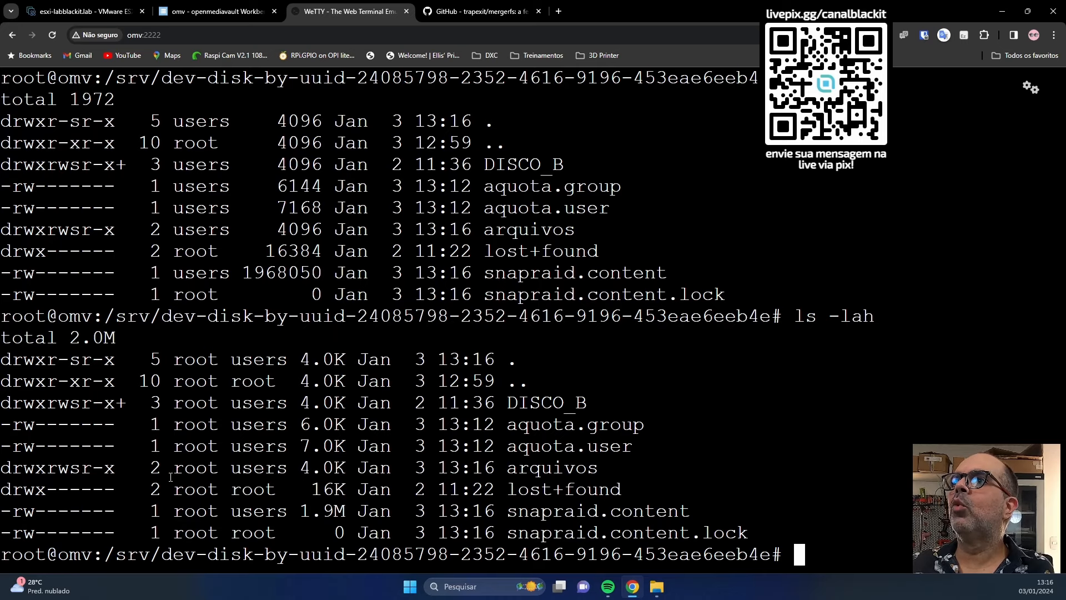
{"action": "left_click_drag", "start_coordinate": [171, 477], "coordinate": [289, 472]}
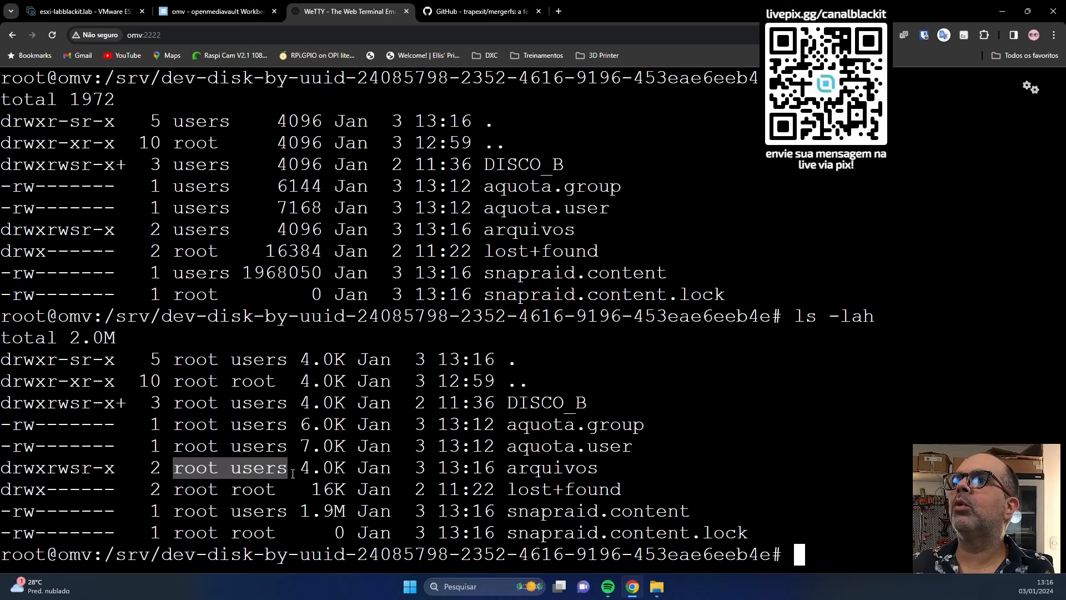
{"action": "left_click_drag", "start_coordinate": [4, 467], "coordinate": [105, 469]}
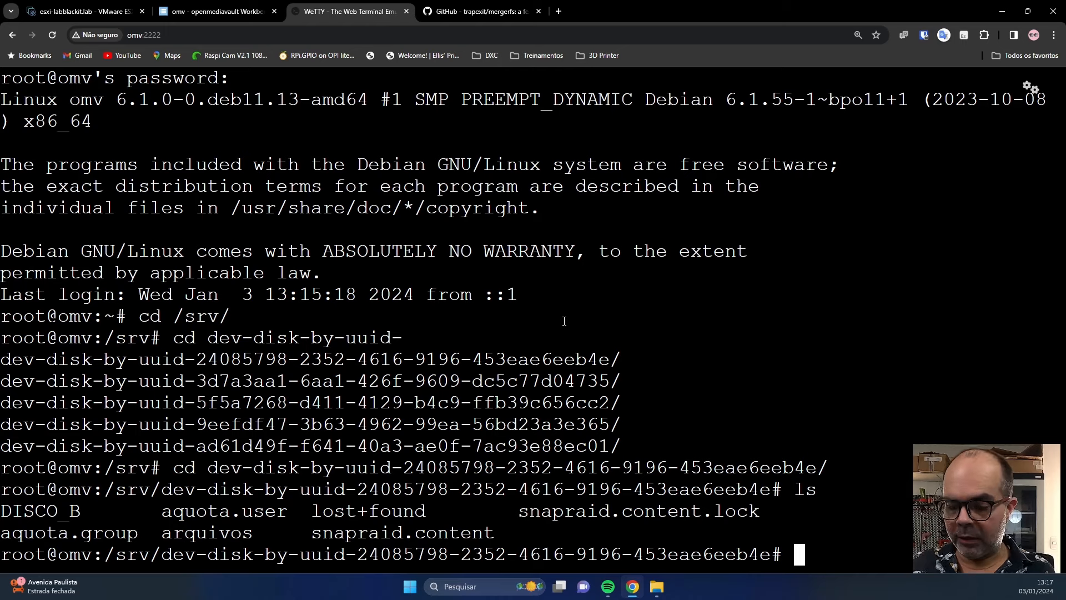
Create an arquivos folder with 775 permissions on the 3d7a3aa1 disk.
{"action": "type", "text": "cd .."}
{"action": "key", "text": "Return"}
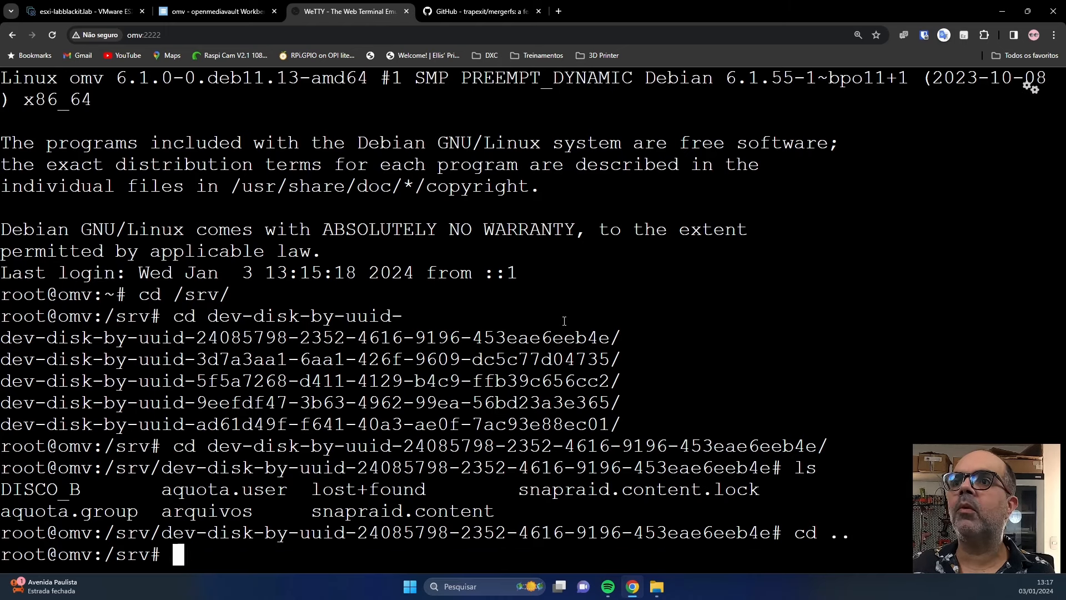
{"action": "type", "text": "cd d"}
{"action": "key", "text": "Tab"}
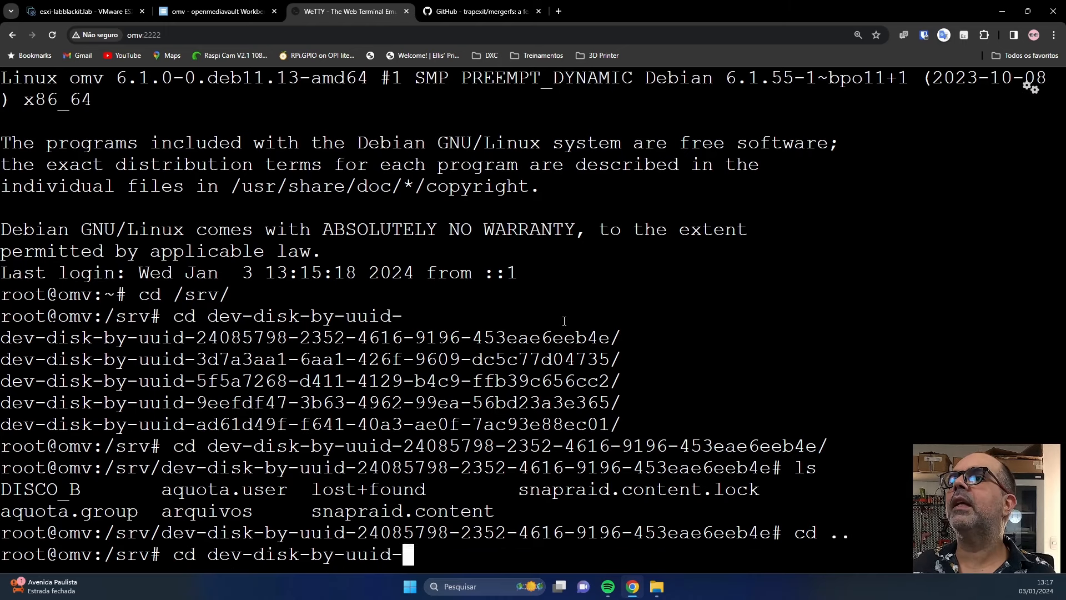
{"action": "type", "text": "3"}
{"action": "key", "text": "Tab"}
{"action": "key", "text": "Return"}
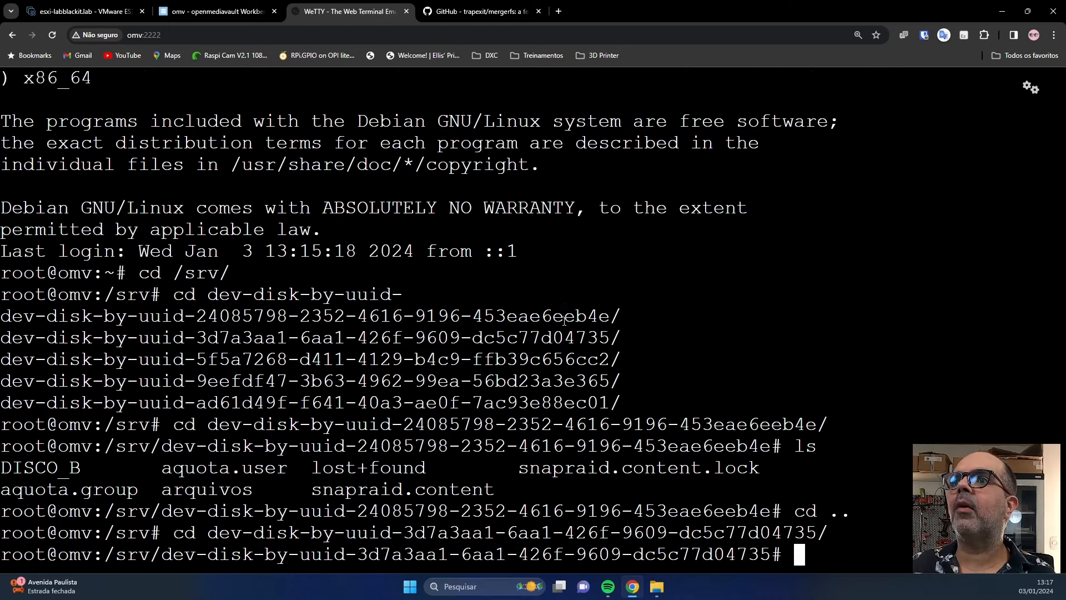
{"action": "type", "text": "ls"}
{"action": "key", "text": "Return"}
{"action": "type", "text": "mkdir ar"}
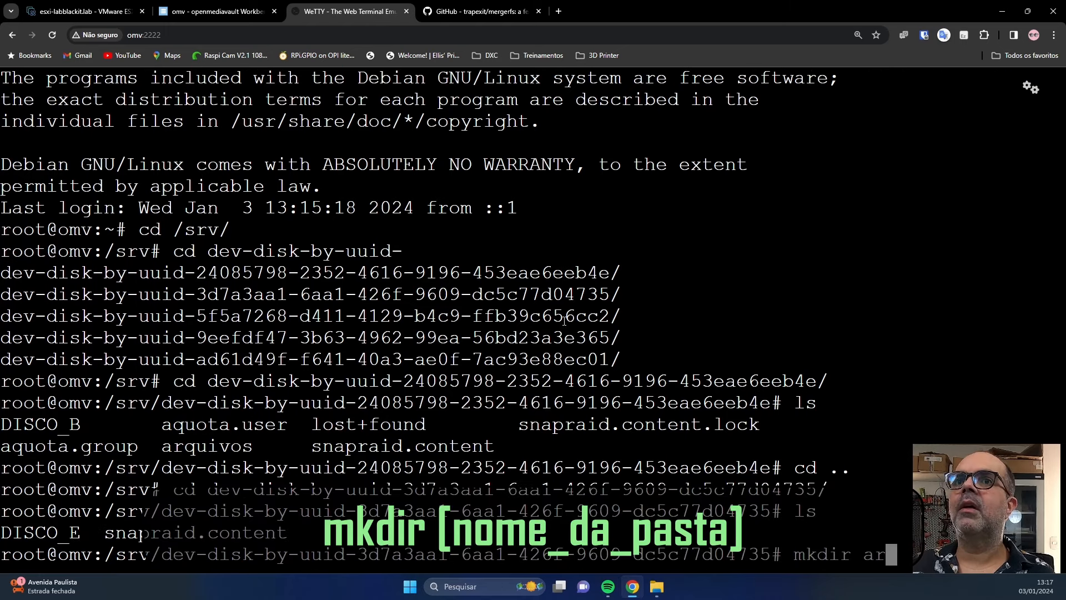
{"action": "key", "text": "Up"}
{"action": "key", "text": "Up"}
{"action": "key", "text": "Up"}
{"action": "key", "text": "Up"}
{"action": "key", "text": "Up"}
{"action": "key", "text": "Up"}
{"action": "key", "text": "Up"}
{"action": "key", "text": "Up"}
{"action": "key", "text": "Up"}
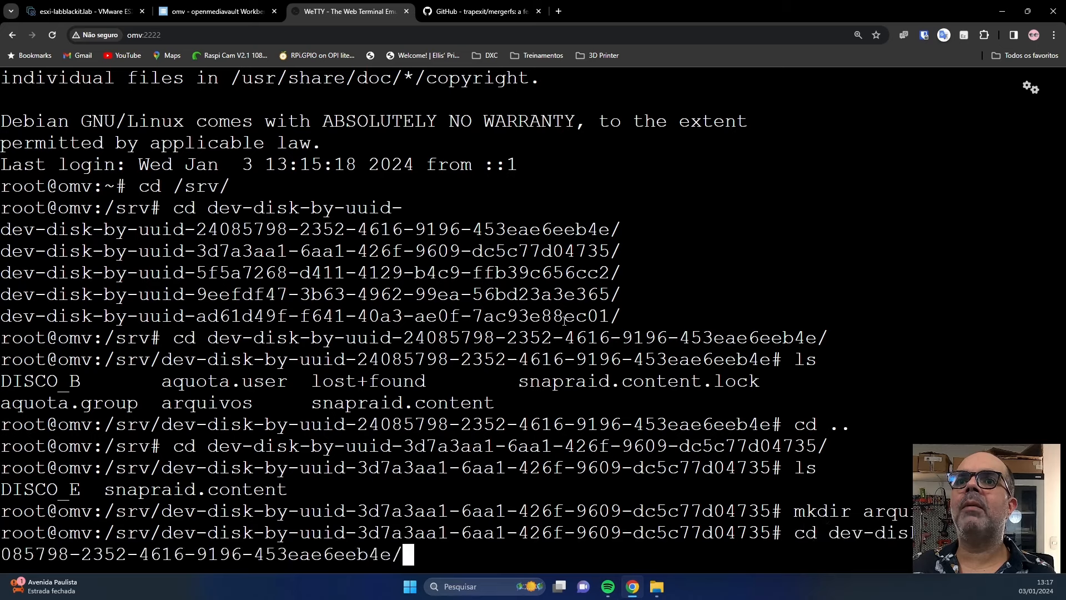
{"action": "key", "text": "Return"}
{"action": "type", "text": "cd .."}
{"action": "key", "text": "Return"}
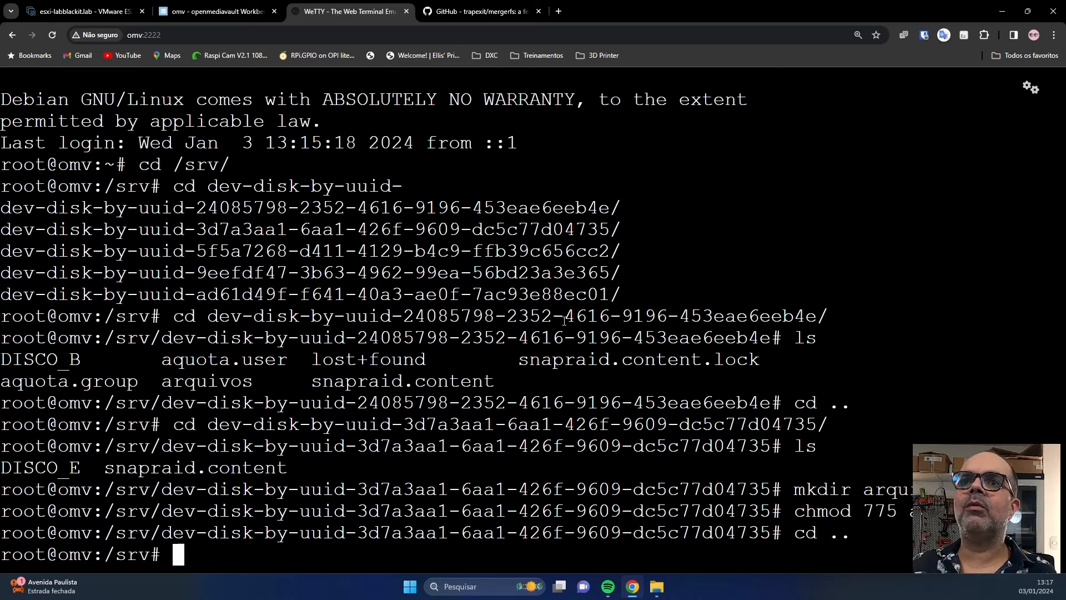
Create an arquivos folder on the 5f5a7268 disk and set it to 775.
{"action": "type", "text": "mkdir d"}
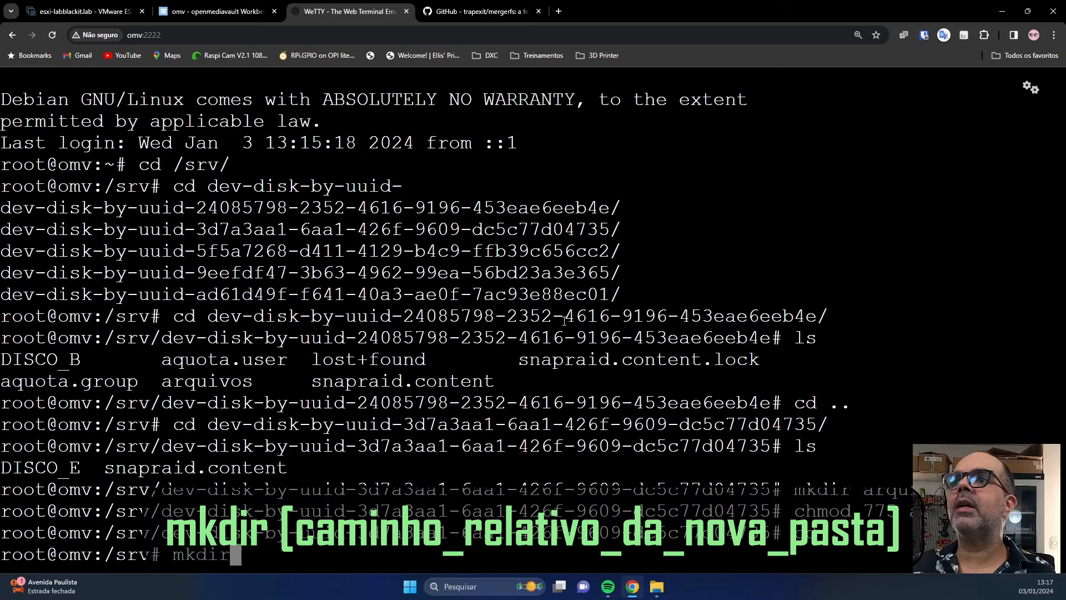
{"action": "key", "text": "Tab"}
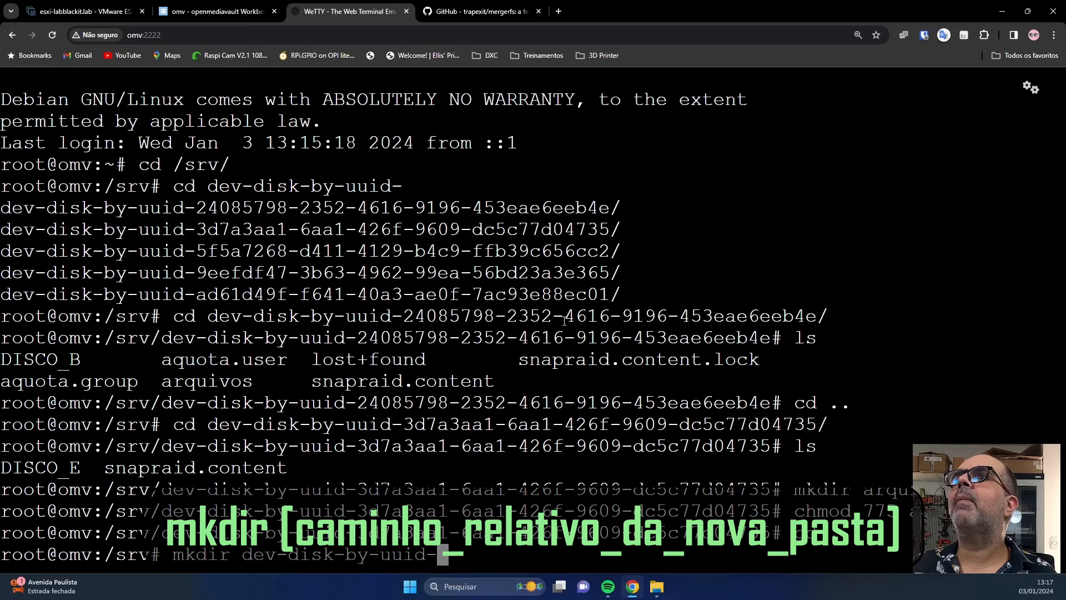
{"action": "type", "text": "5"}
{"action": "key", "text": "Tab"}
{"action": "key", "text": "Tab"}
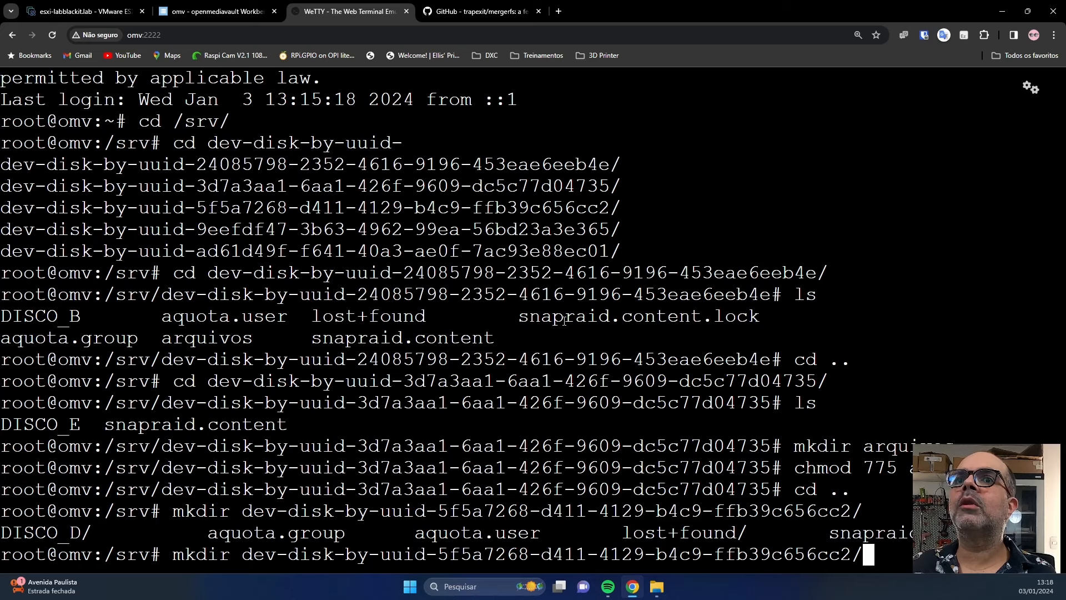
{"action": "type", "text": "arquivos"}
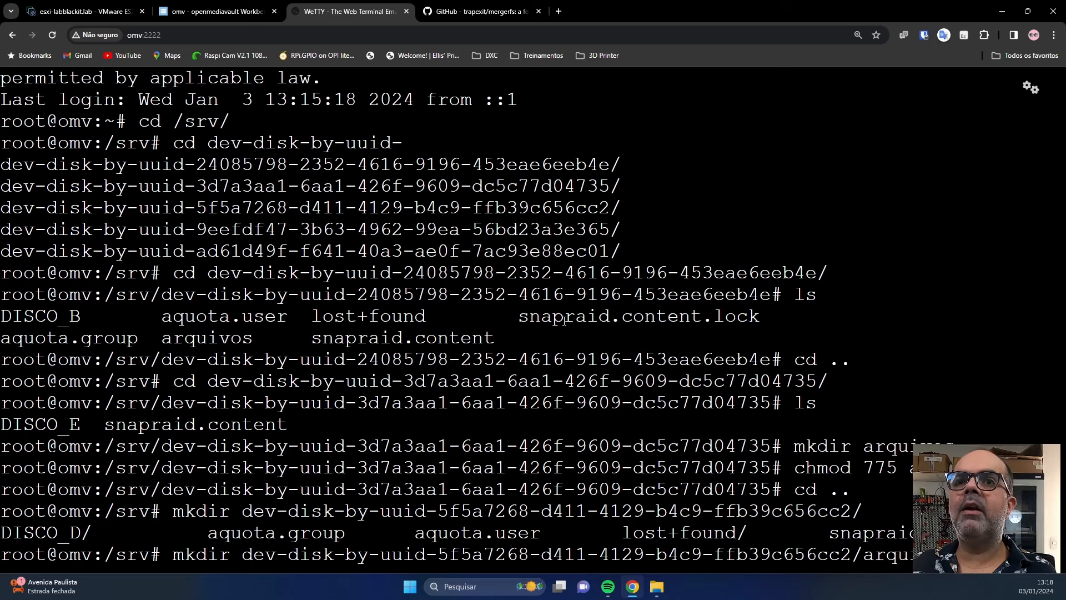
{"action": "key", "text": "Return"}
{"action": "type", "text": "chmod"}
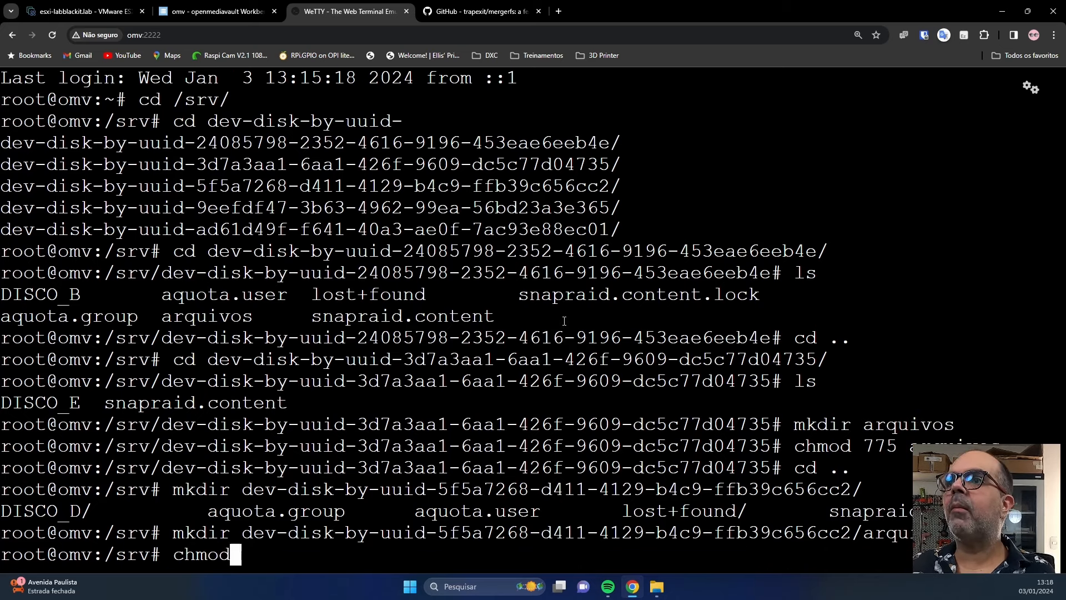
{"action": "type", "text": " 775 dev-disk-by-uuid-"}
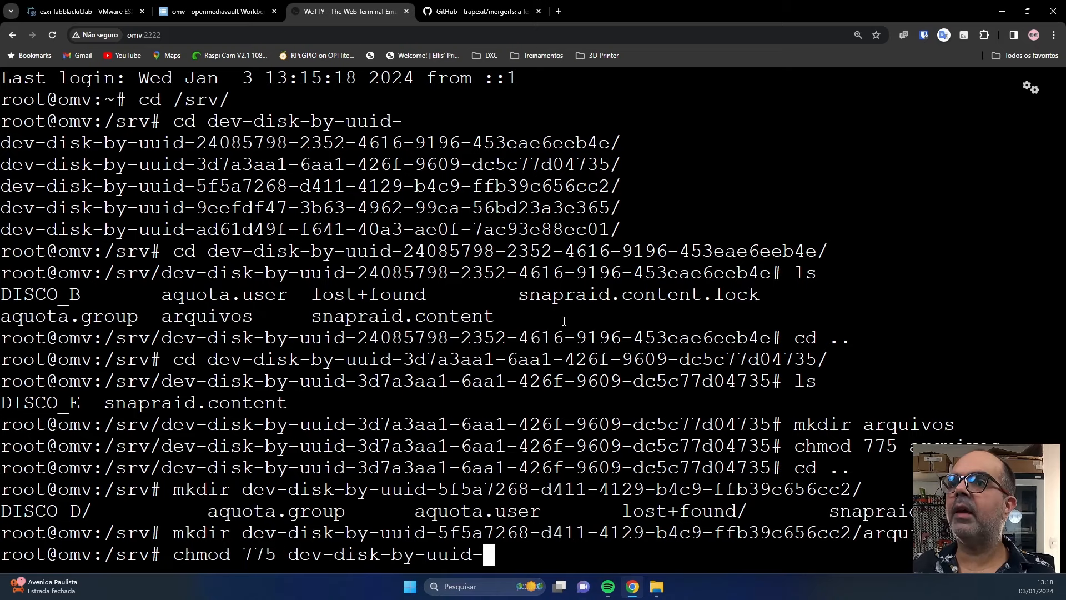
{"action": "key", "text": "BackSpace"}
{"action": "key", "text": "BackSpace"}
{"action": "key", "text": "BackSpace"}
{"action": "key", "text": "BackSpace"}
{"action": "key", "text": "BackSpace"}
{"action": "key", "text": "BackSpace"}
{"action": "key", "text": "BackSpace"}
{"action": "key", "text": "BackSpace"}
{"action": "key", "text": "BackSpace"}
{"action": "key", "text": "BackSpace"}
{"action": "key", "text": "BackSpace"}
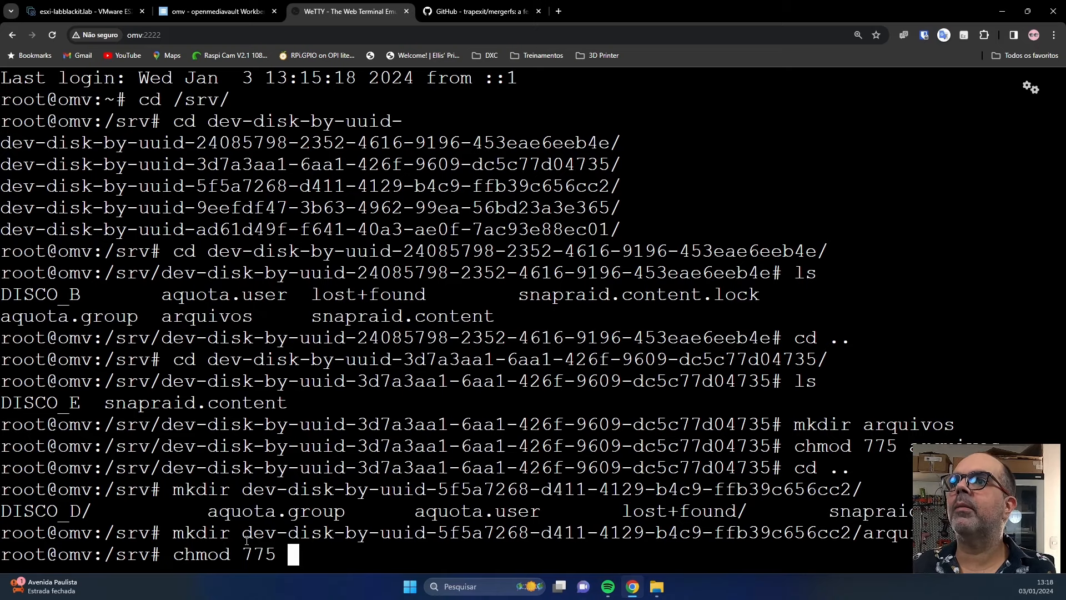
{"action": "double_click", "coordinate": [246, 540]}
{"action": "key", "text": "Return"}
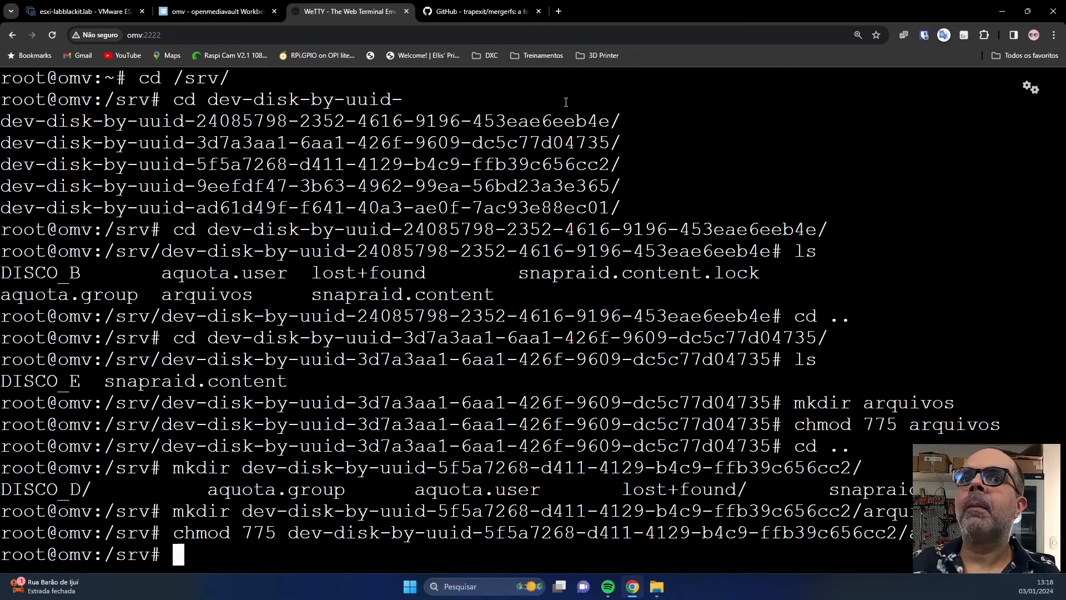
{"action": "key", "text": "Up"}
{"action": "key", "text": "Down"}
Create an arquivos folder on the 9eefdf47 disk and set it to 775.
{"action": "type", "text": "mkdir d"}
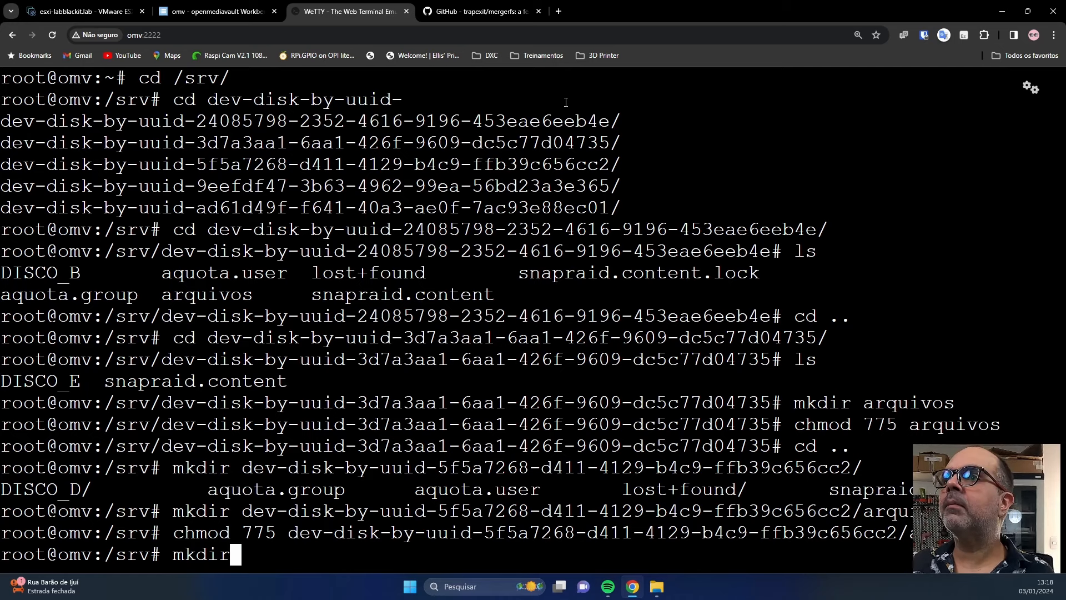
{"action": "key", "text": "Tab"}
{"action": "type", "text": "9"}
{"action": "key", "text": "Tab"}
{"action": "key", "text": "Tab"}
{"action": "type", "text": "arquivos"}
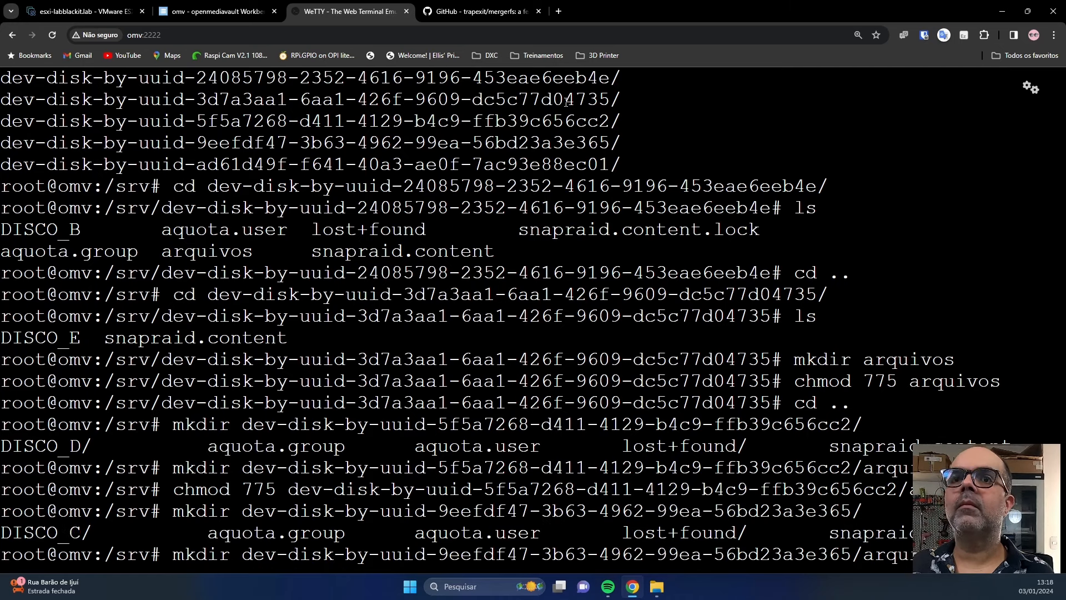
{"action": "key", "text": "Return"}
{"action": "type", "text": "mk"}
{"action": "key", "text": "BackSpace"}
{"action": "key", "text": "BackSpace"}
{"action": "type", "text": "chmod 775"}
{"action": "left_click_drag", "start_coordinate": [243, 533], "coordinate": [864, 534]}
{"action": "right_click", "coordinate": [952, 494]}
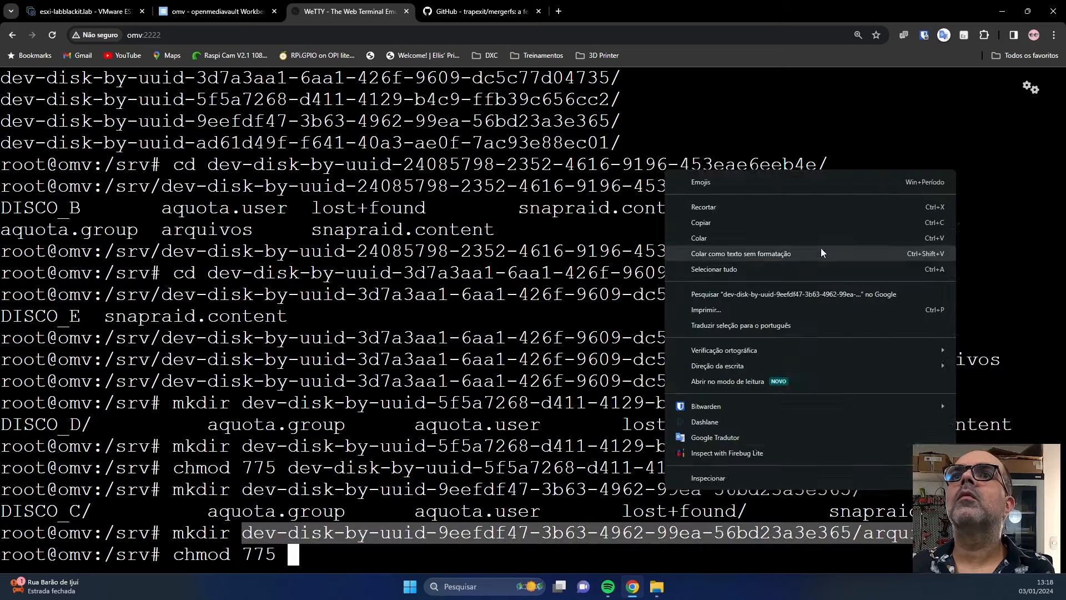
{"action": "left_click", "coordinate": [675, 294]}
{"action": "type", "text": "arquivos"}
{"action": "key", "text": "Return"}
List /srv and copy the first four disk directory names.
{"action": "type", "text": "ls"}
{"action": "key", "text": "Return"}
{"action": "type", "text": "cd d"}
{"action": "key", "text": "Tab"}
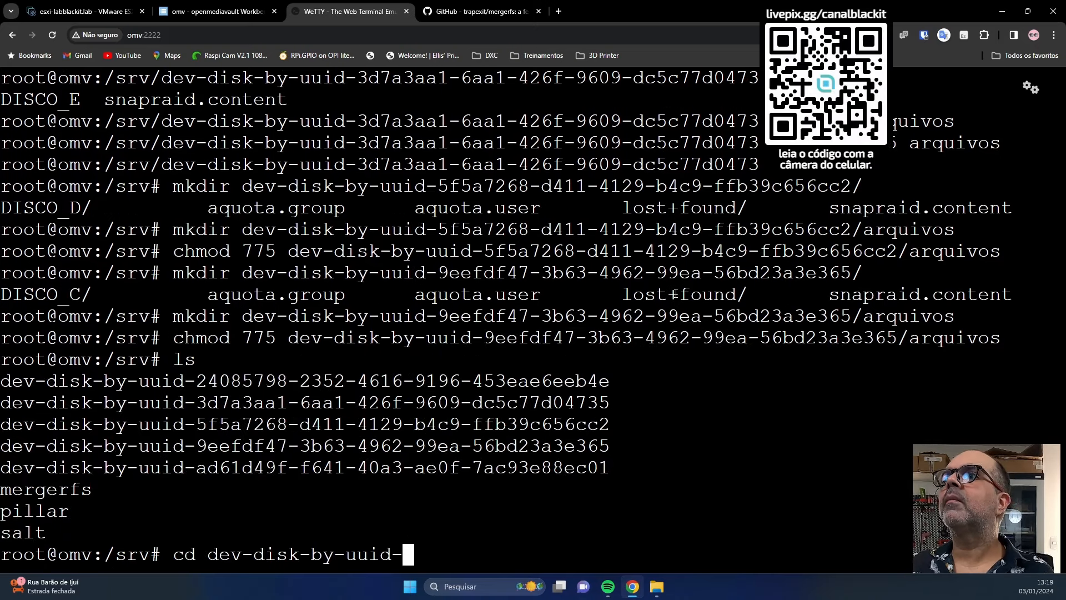
{"action": "type", "text": "a"}
{"action": "key", "text": "Tab"}
{"action": "type", "text": "l"}
{"action": "key", "text": "Tab"}
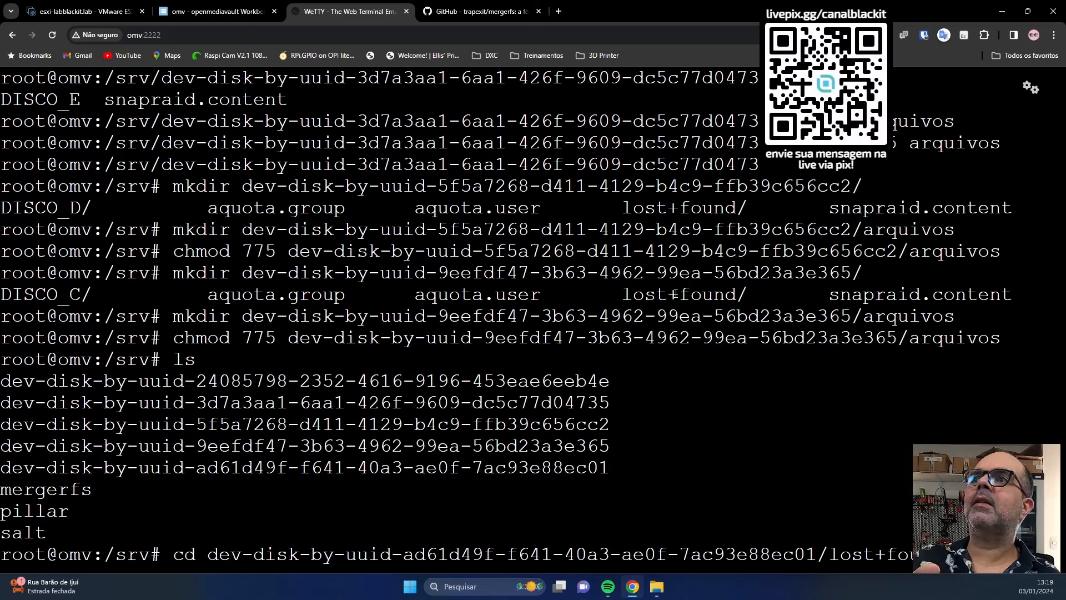
{"action": "key", "text": "BackSpace"}
{"action": "key", "text": "BackSpace"}
{"action": "key", "text": "BackSpace"}
{"action": "key", "text": "BackSpace"}
{"action": "key", "text": "BackSpace"}
{"action": "key", "text": "BackSpace"}
{"action": "key", "text": "BackSpace"}
{"action": "key", "text": "BackSpace"}
{"action": "key", "text": "BackSpace"}
{"action": "key", "text": "BackSpace"}
{"action": "key", "text": "BackSpace"}
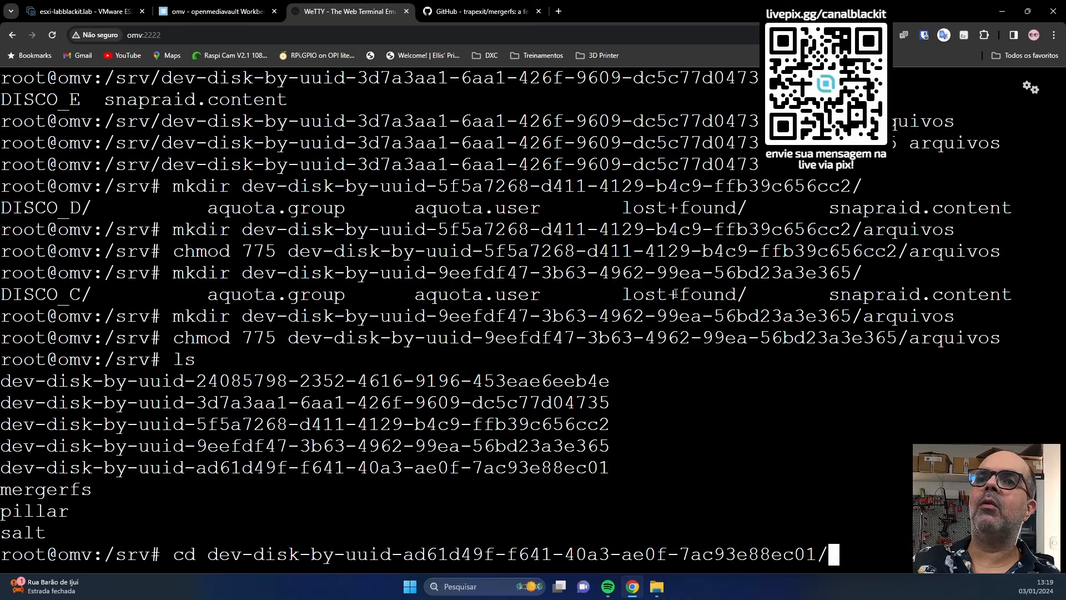
{"action": "key", "text": "BackSpace"}
{"action": "key", "text": "BackSpace"}
{"action": "key", "text": "BackSpace"}
{"action": "key", "text": "BackSpace"}
{"action": "key", "text": "BackSpace"}
{"action": "key", "text": "BackSpace"}
{"action": "key", "text": "BackSpace"}
{"action": "key", "text": "BackSpace"}
{"action": "key", "text": "BackSpace"}
{"action": "key", "text": "BackSpace"}
{"action": "key", "text": "BackSpace"}
{"action": "key", "text": "BackSpace"}
{"action": "key", "text": "BackSpace"}
{"action": "key", "text": "BackSpace"}
{"action": "key", "text": "BackSpace"}
{"action": "key", "text": "BackSpace"}
{"action": "key", "text": "BackSpace"}
{"action": "key", "text": "BackSpace"}
{"action": "key", "text": "BackSpace"}
{"action": "key", "text": "BackSpace"}
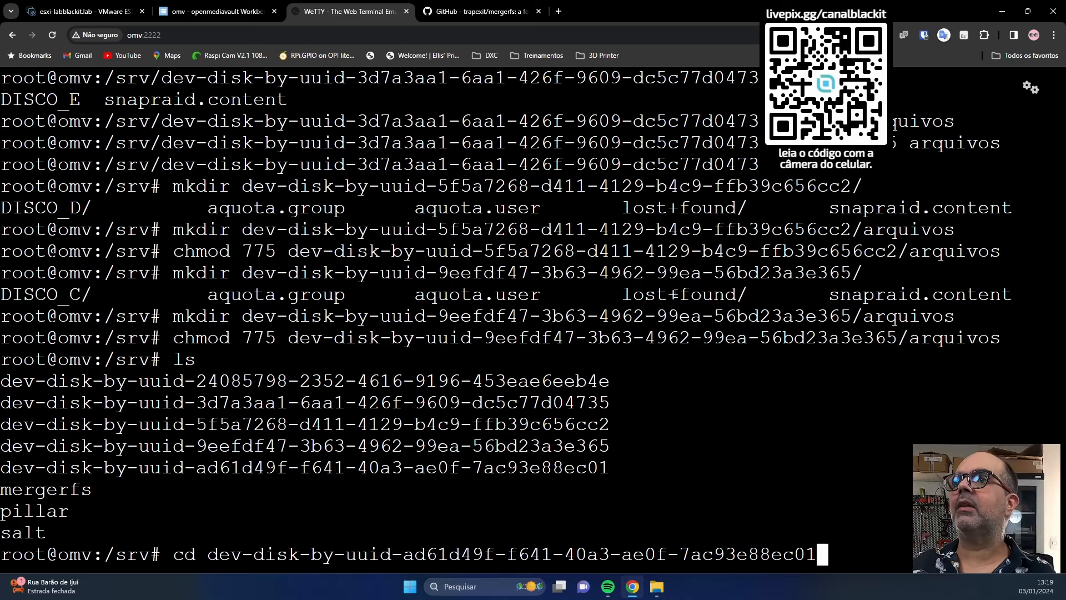
{"action": "key", "text": "BackSpace"}
{"action": "key", "text": "BackSpace"}
{"action": "key", "text": "BackSpace"}
{"action": "key", "text": "BackSpace"}
{"action": "key", "text": "BackSpace"}
{"action": "key", "text": "BackSpace"}
{"action": "key", "text": "BackSpace"}
{"action": "key", "text": "BackSpace"}
{"action": "key", "text": "BackSpace"}
{"action": "key", "text": "BackSpace"}
{"action": "key", "text": "BackSpace"}
{"action": "key", "text": "BackSpace"}
{"action": "key", "text": "BackSpace"}
{"action": "key", "text": "BackSpace"}
{"action": "key", "text": "BackSpace"}
{"action": "key", "text": "BackSpace"}
{"action": "key", "text": "BackSpace"}
{"action": "key", "text": "BackSpace"}
{"action": "key", "text": "BackSpace"}
{"action": "key", "text": "BackSpace"}
{"action": "left_click_drag", "start_coordinate": [610, 447], "coordinate": [2, 378]}
{"action": "key", "text": "ctrl+c"}
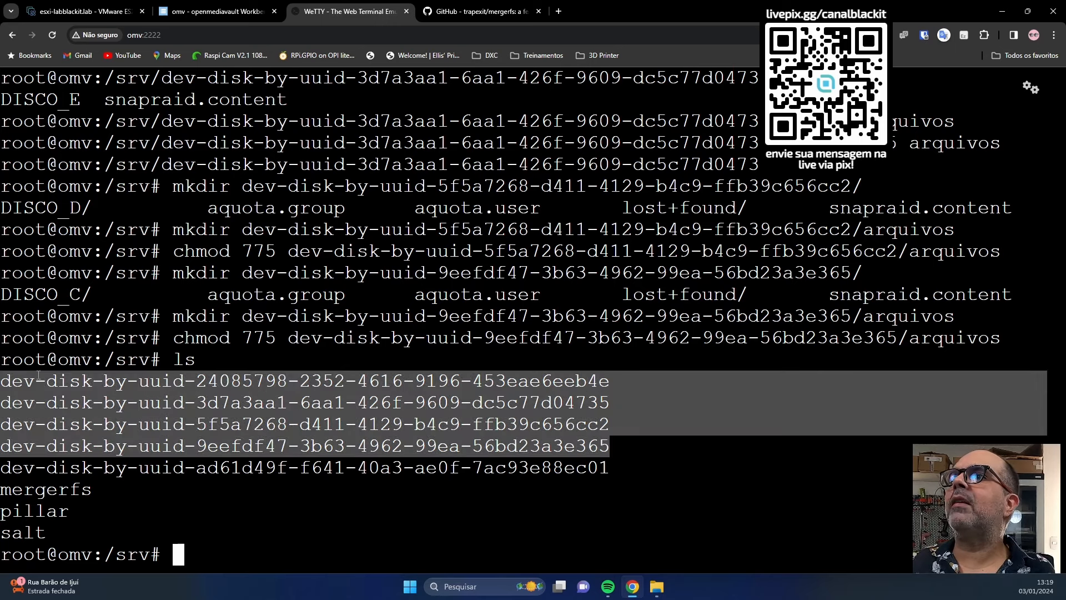
{"action": "right_click", "coordinate": [40, 377]}
{"action": "left_click", "coordinate": [78, 107]}
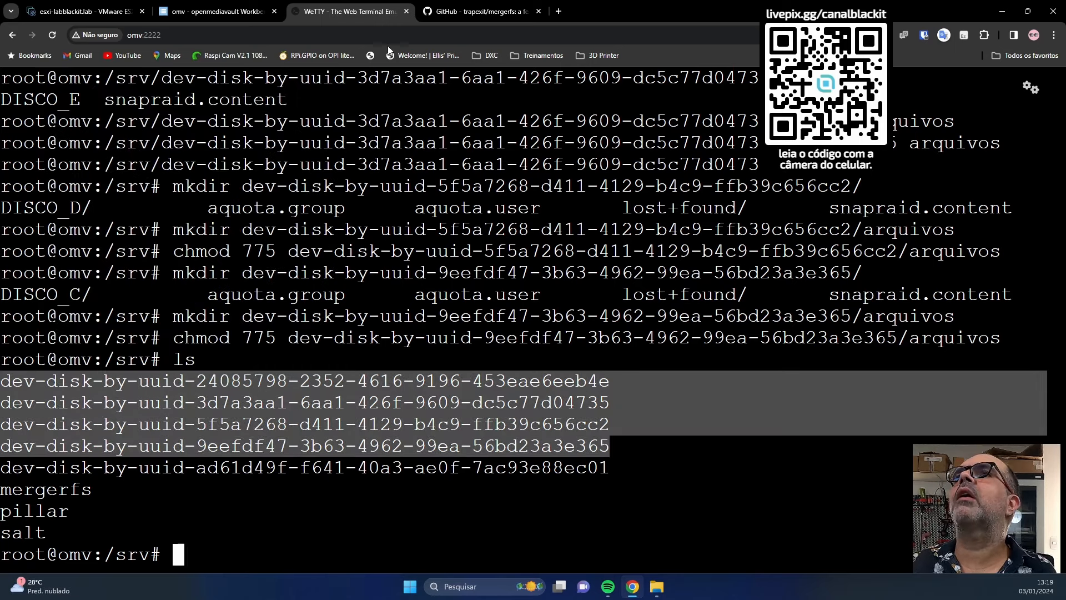
{"action": "left_click", "coordinate": [219, 13]}
Start a new mergerfs pool under Storage and name it ARQUIVOS.
{"action": "left_click", "coordinate": [83, 261]}
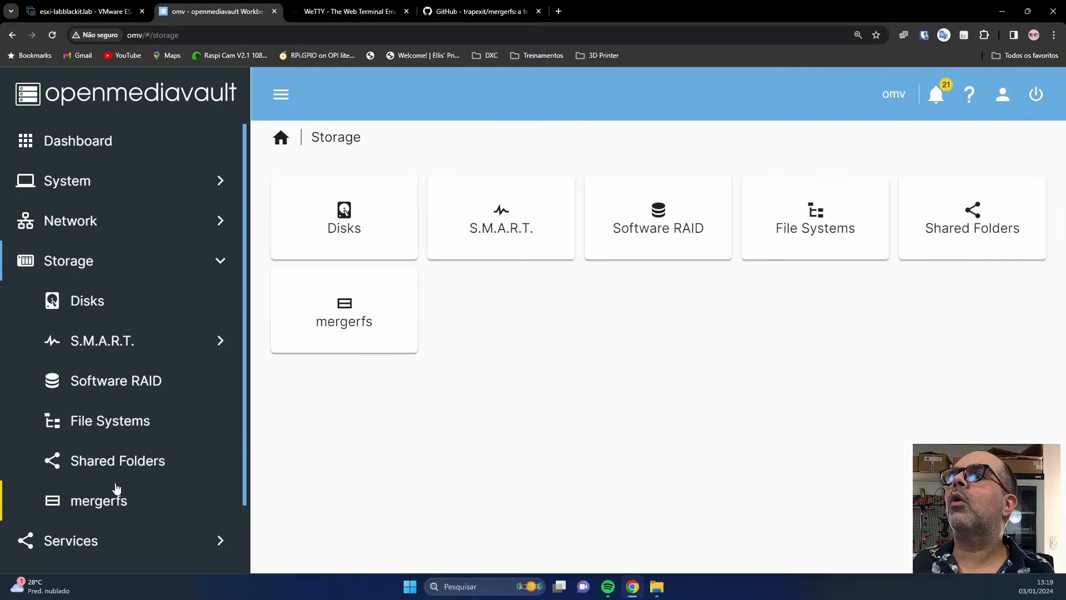
{"action": "left_click", "coordinate": [114, 500]}
{"action": "left_click", "coordinate": [300, 202]}
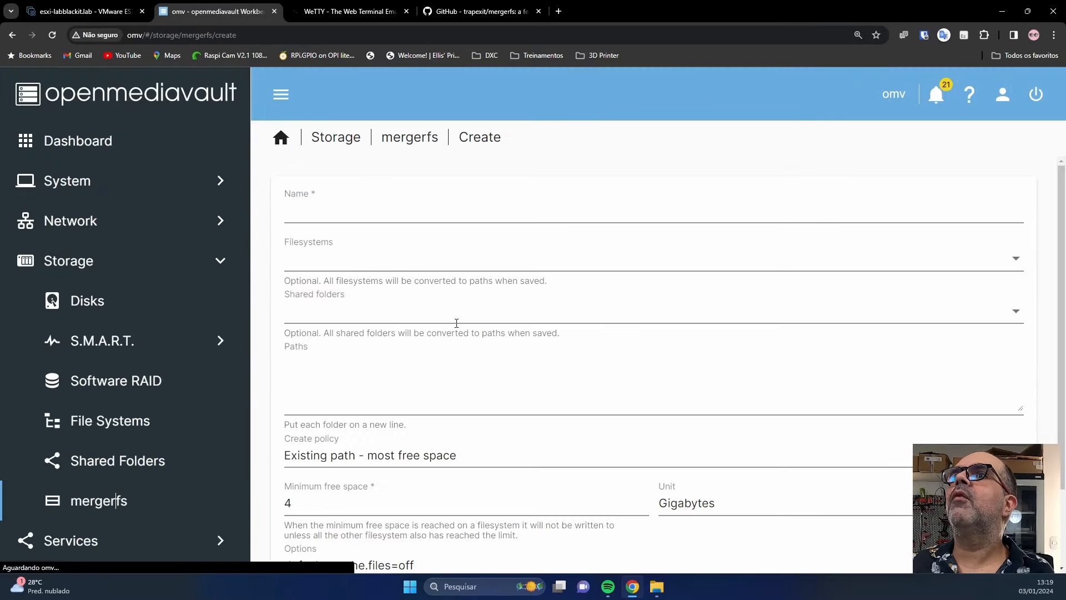
{"action": "left_click", "coordinate": [405, 209]}
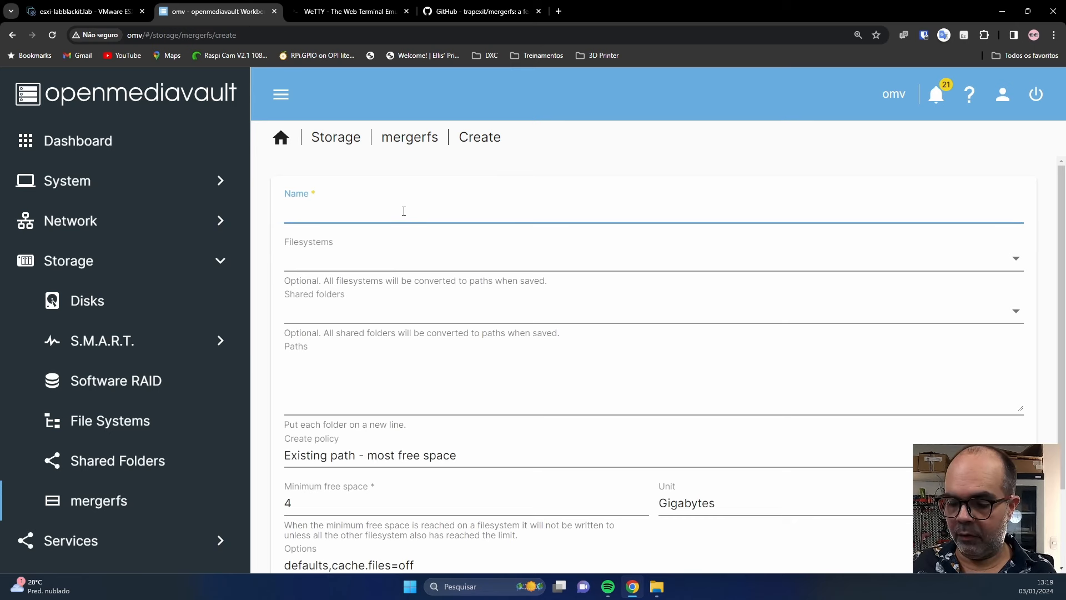
{"action": "type", "text": "a"}
{"action": "key", "text": "BackSpace"}
{"action": "type", "text": "ARQUIVOS"}
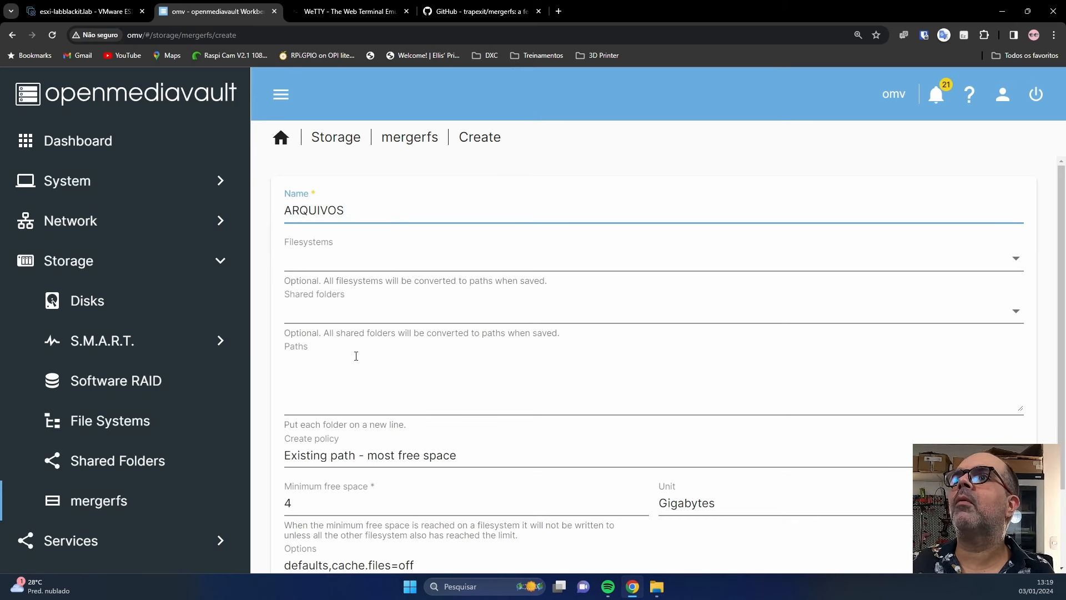
Paste the four disks' arquivos folder paths into the pool's paths field.
{"action": "left_click", "coordinate": [348, 262]}
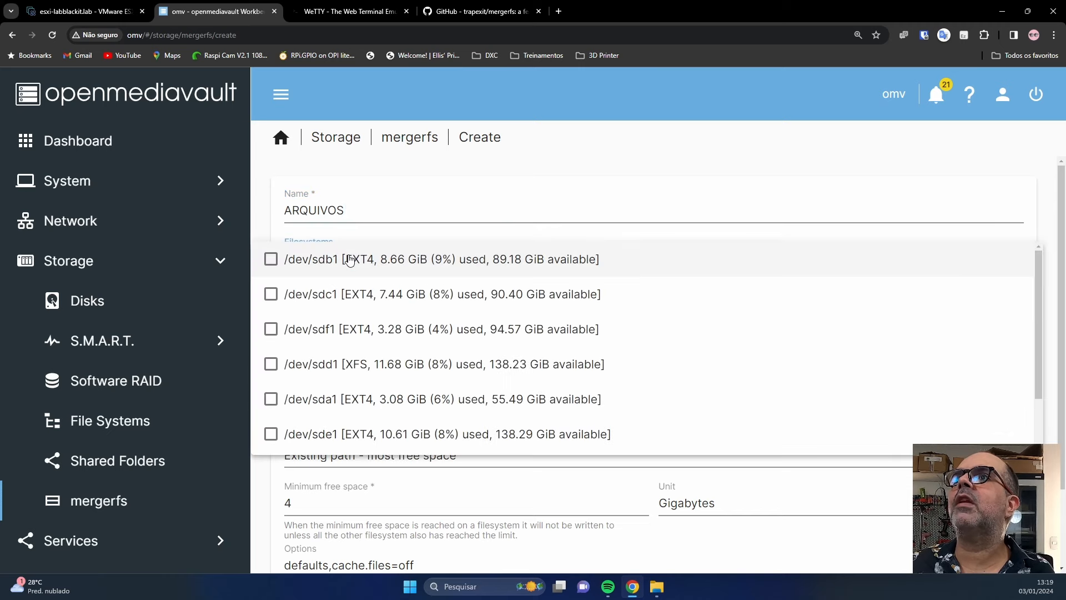
{"action": "left_click", "coordinate": [538, 509]}
{"action": "left_click", "coordinate": [484, 310]}
{"action": "left_click", "coordinate": [710, 551]}
{"action": "left_click", "coordinate": [512, 358]}
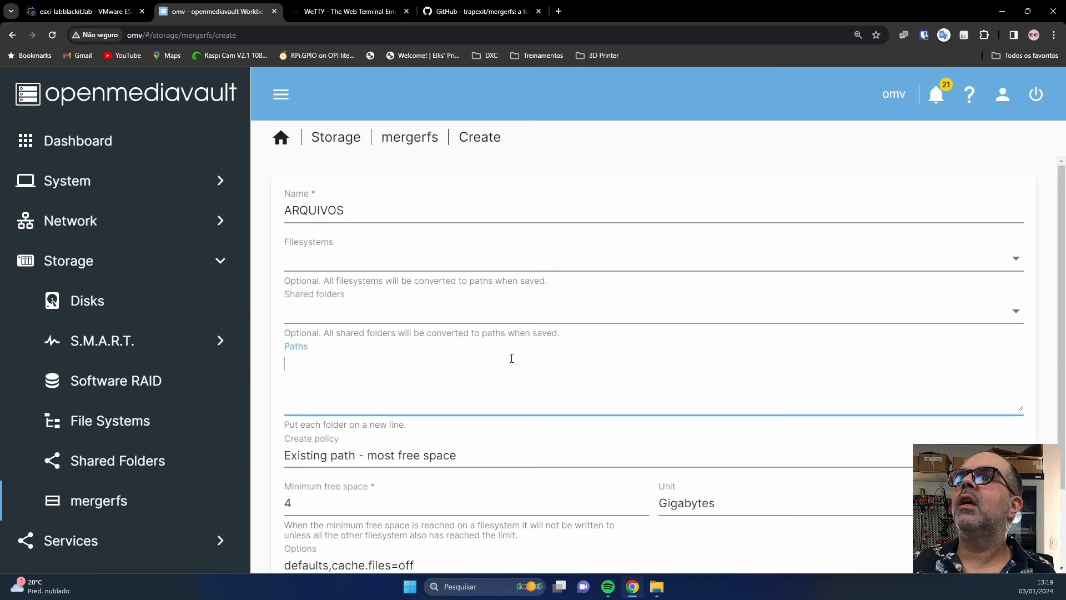
{"action": "key", "text": "ctrl+v"}
Prefix each path with /srv/, save the ARQUIVOS pool and apply the pending changes.
{"action": "key", "text": "ctrl+Home"}
{"action": "type", "text": "/srv/"}
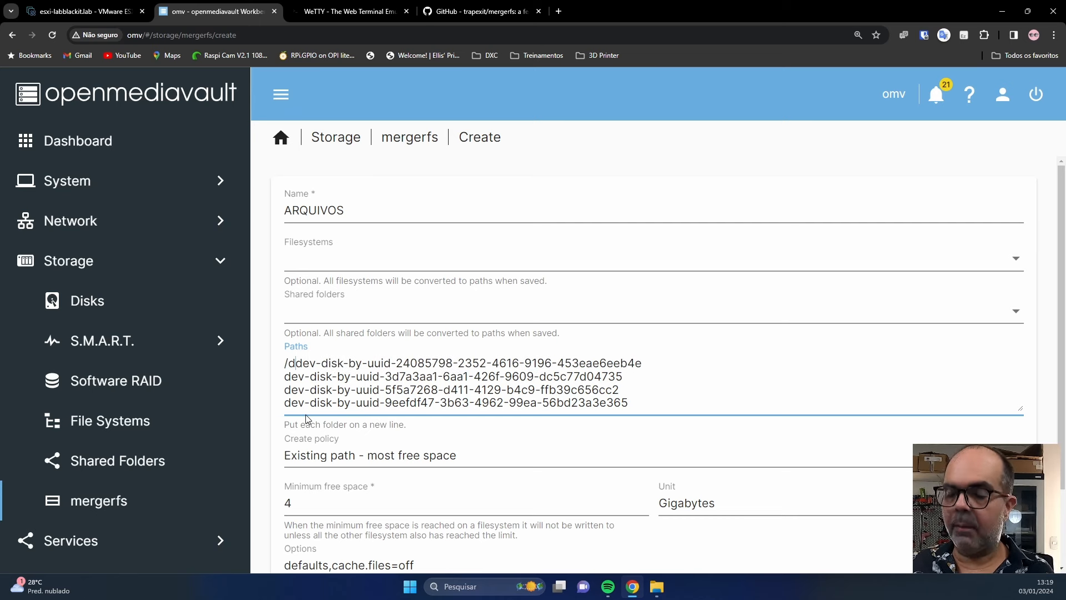
{"action": "key", "text": "shift+Home"}
{"action": "key", "text": "ctrl+c"}
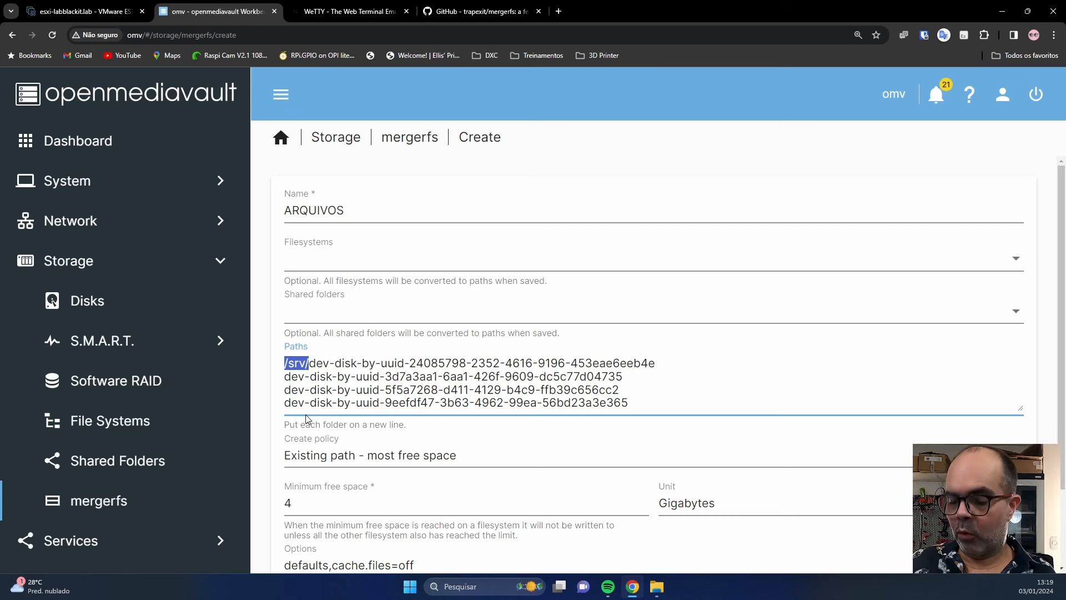
{"action": "key", "text": "Down"}
{"action": "key", "text": "ctrl+v"}
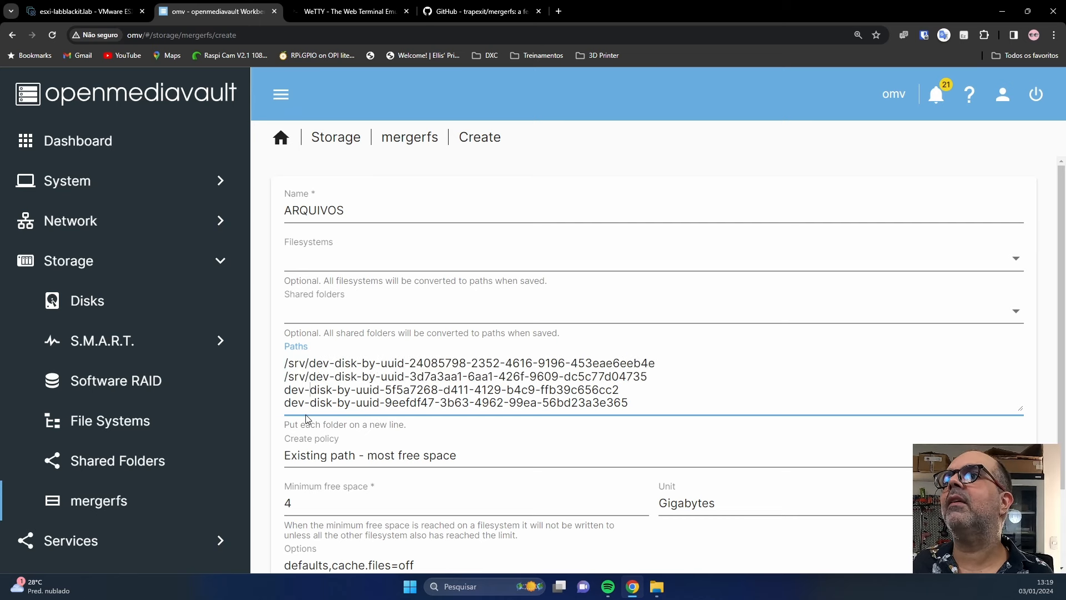
{"action": "key", "text": "Down"}
{"action": "key", "text": "ctrl+v"}
{"action": "key", "text": "Down"}
{"action": "key", "text": "ctrl+v"}
{"action": "key", "text": "ctrl+Home"}
{"action": "key", "text": "End"}
{"action": "type", "text": "/"}
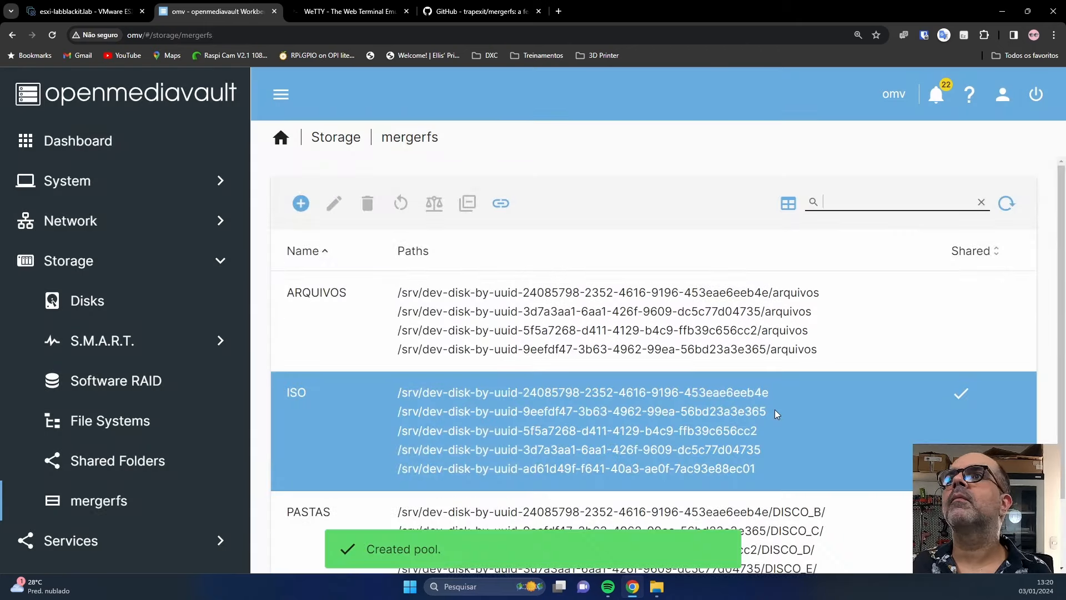
{"action": "left_click", "coordinate": [1022, 165]}
{"action": "left_click", "coordinate": [657, 362]}
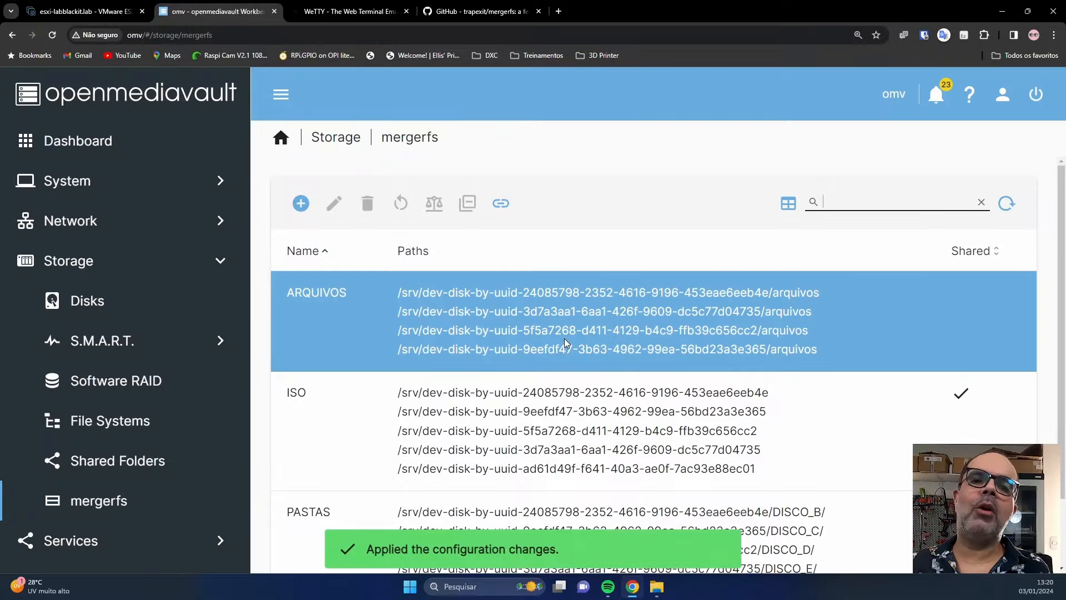
Review the file systems list, then begin adding a new shared folder for the ARQUIVOS pool.
{"action": "left_click", "coordinate": [135, 423]}
{"action": "scroll", "coordinate": [389, 444], "scroll_direction": "down", "scroll_amount": 4}
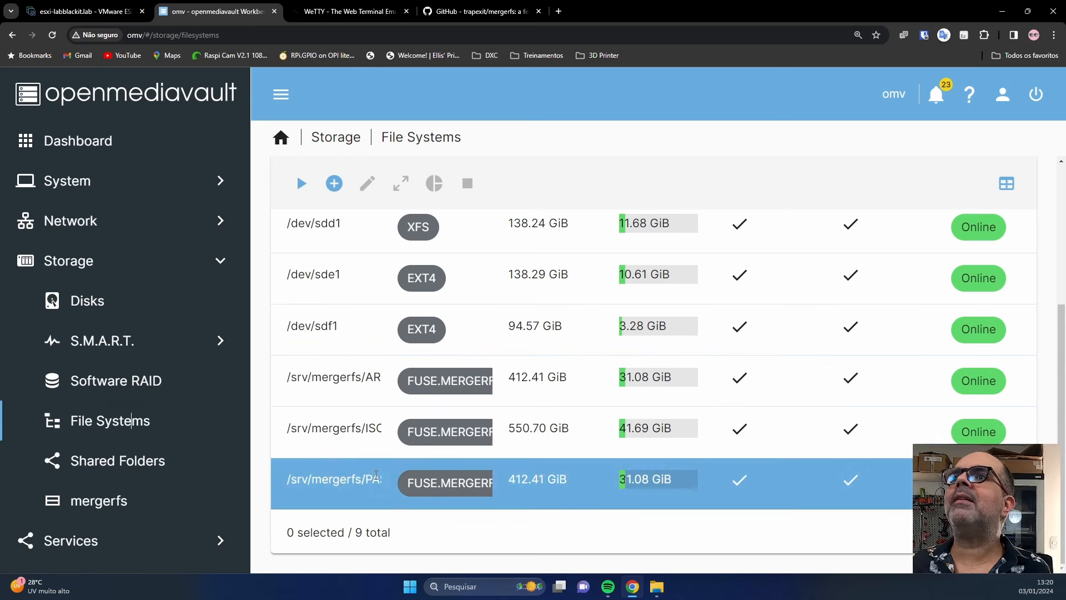
{"action": "left_click", "coordinate": [118, 471]}
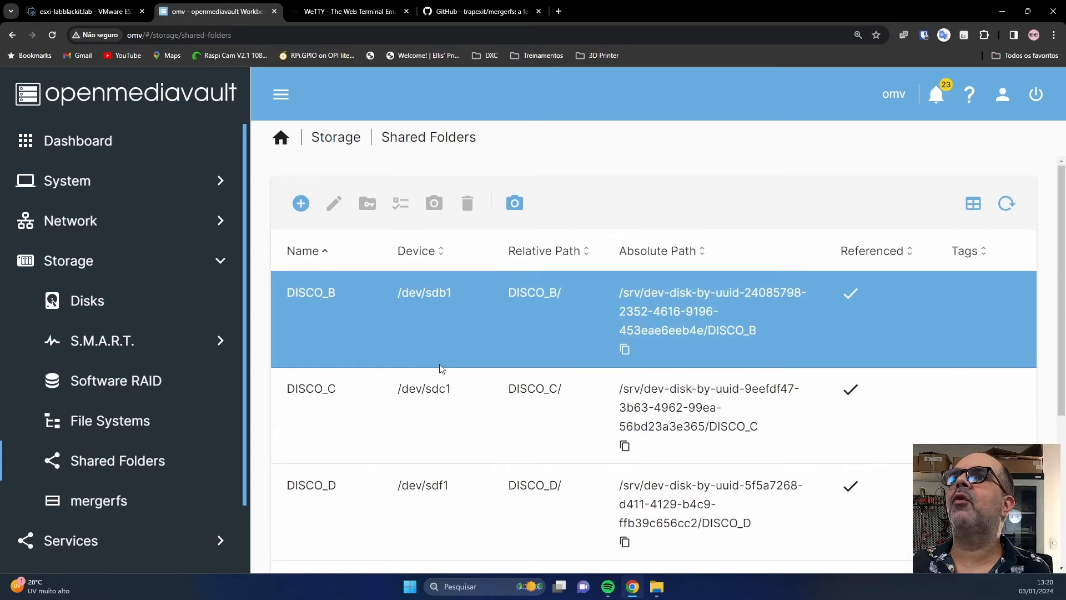
{"action": "left_click", "coordinate": [301, 203]}
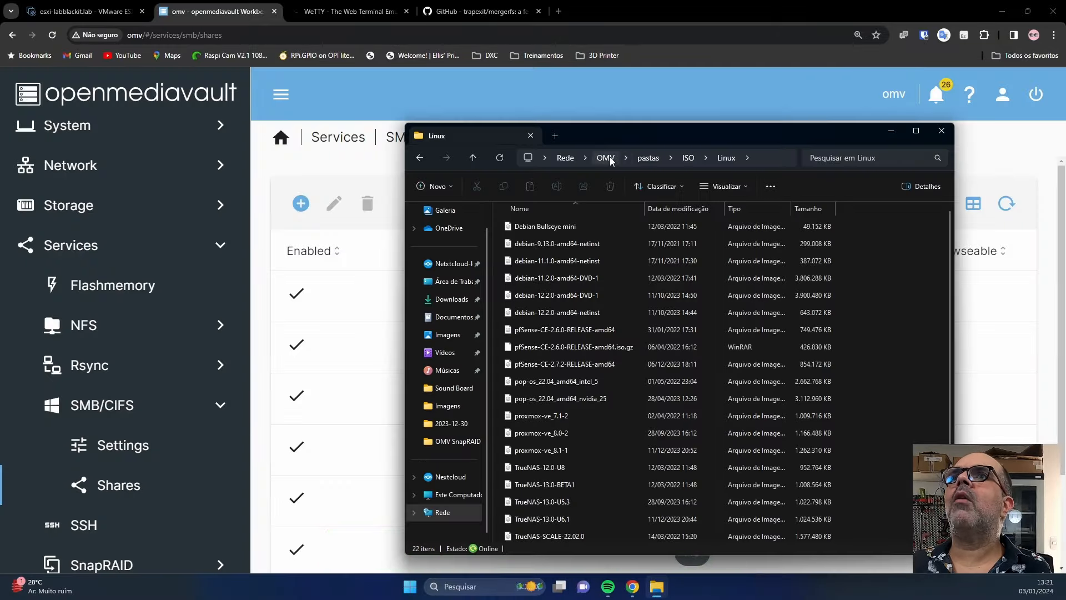
Browse OMV's shares, look into pastas\ISO\Linux, then open the arquivos share.
{"action": "left_click", "coordinate": [605, 158]}
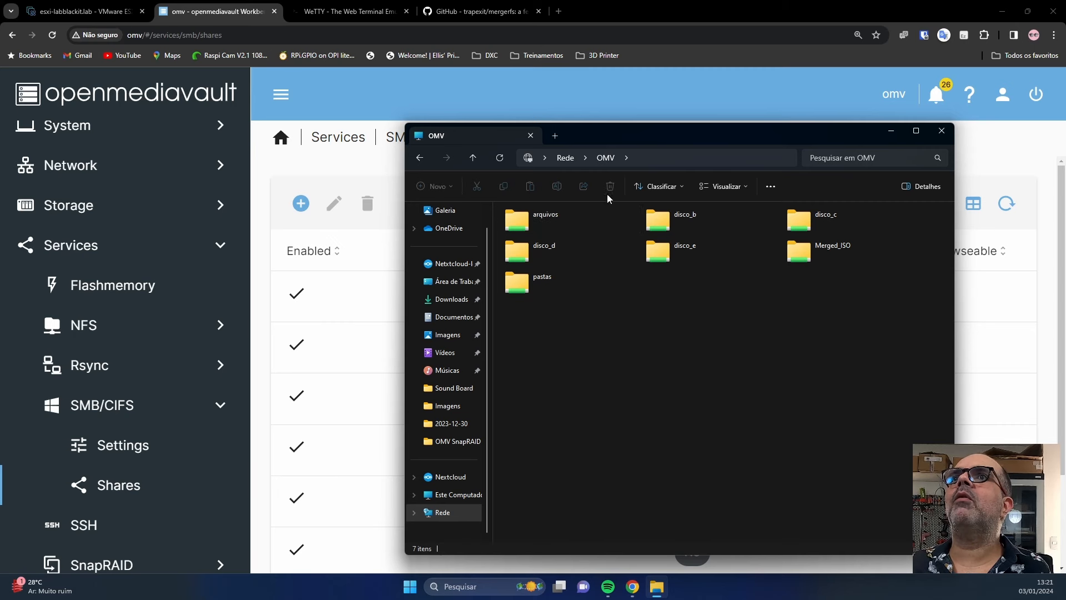
{"action": "double_click", "coordinate": [547, 283]}
{"action": "left_click", "coordinate": [517, 232]}
{"action": "double_click", "coordinate": [517, 233]}
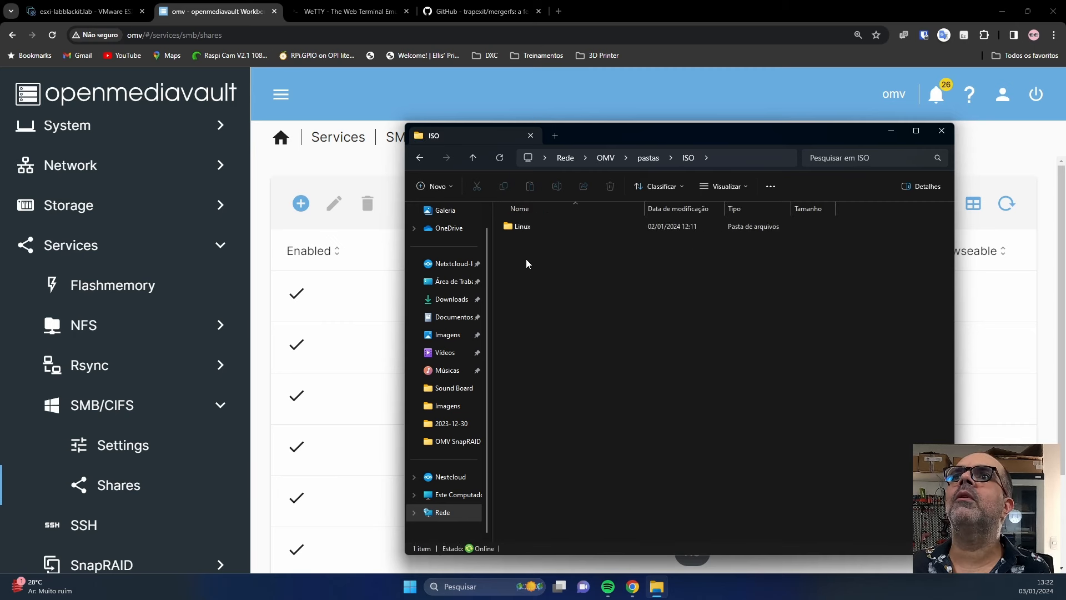
{"action": "left_click", "coordinate": [522, 228]}
{"action": "double_click", "coordinate": [522, 228]}
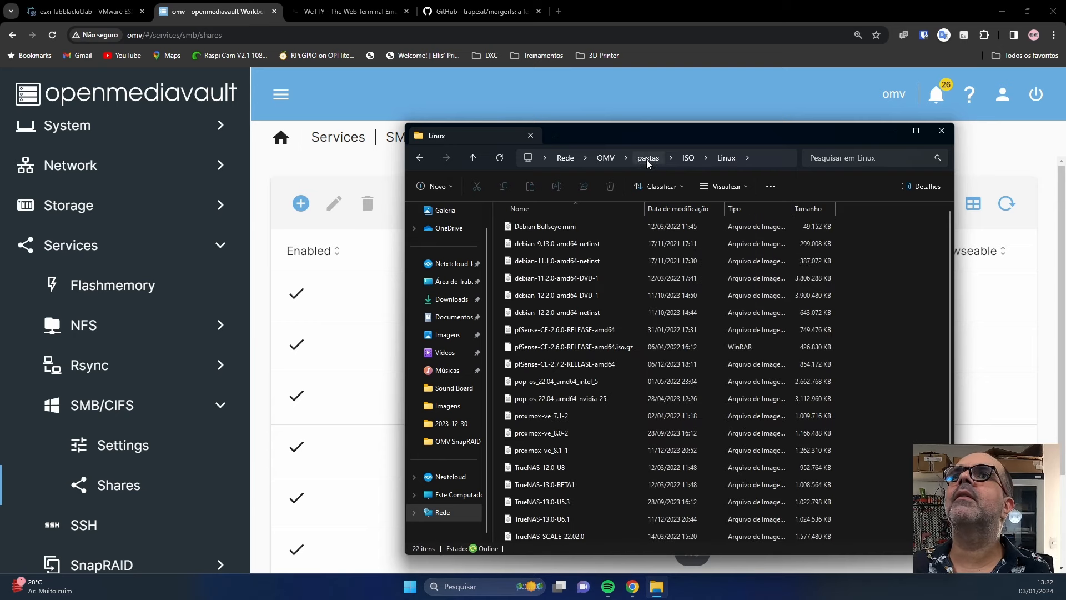
{"action": "left_click", "coordinate": [605, 158]}
{"action": "left_click", "coordinate": [544, 227]}
{"action": "double_click", "coordinate": [543, 227]}
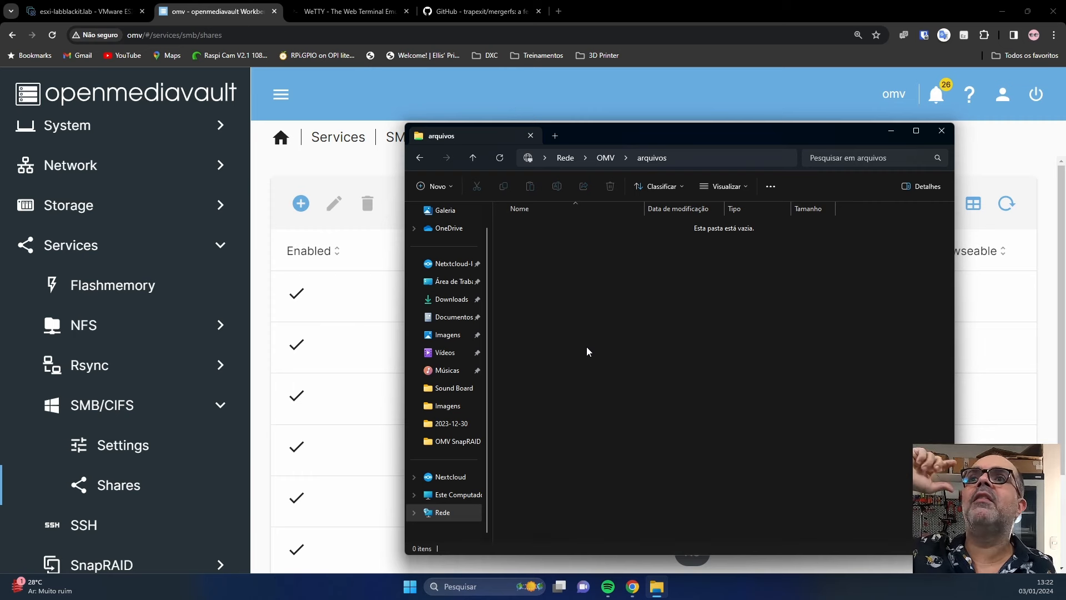
Create a new media folder inside the arquivos share.
{"action": "right_click", "coordinate": [589, 332]}
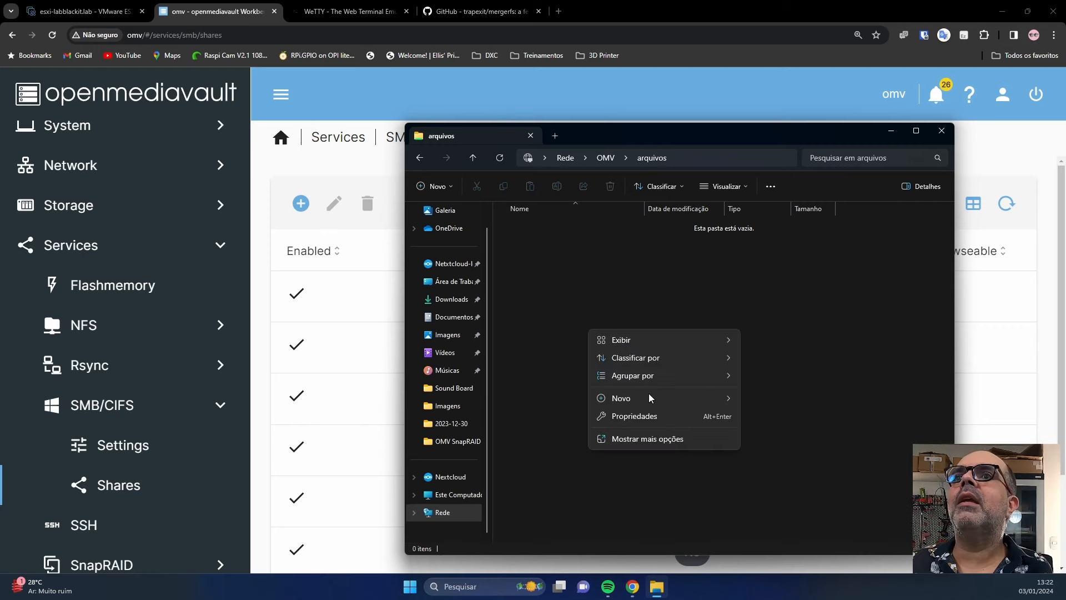
{"action": "mouse_move", "coordinate": [653, 340]}
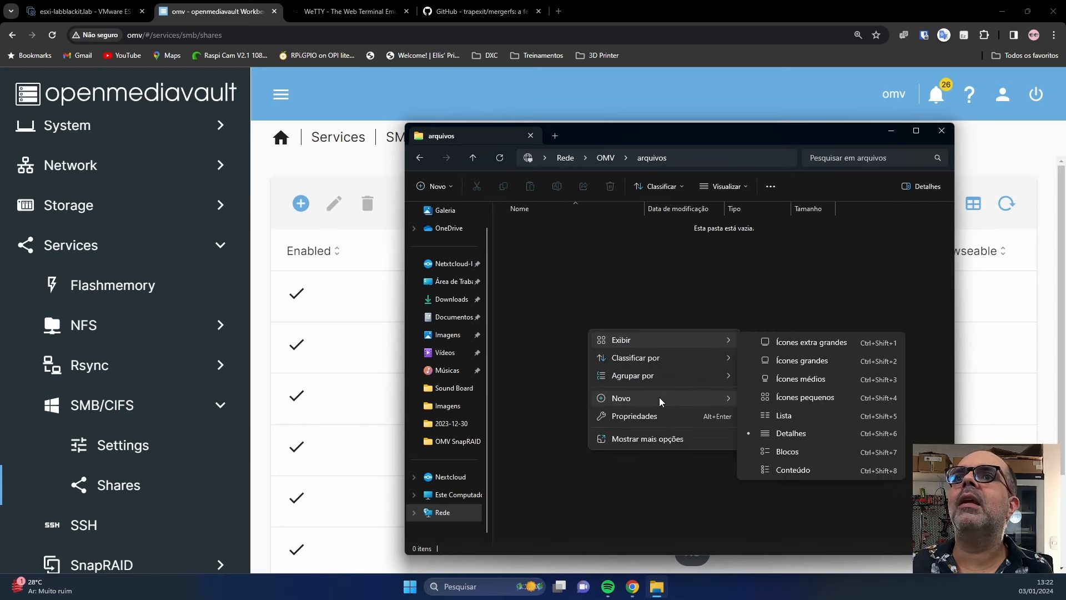
{"action": "mouse_move", "coordinate": [656, 399]}
{"action": "left_click", "coordinate": [780, 200]}
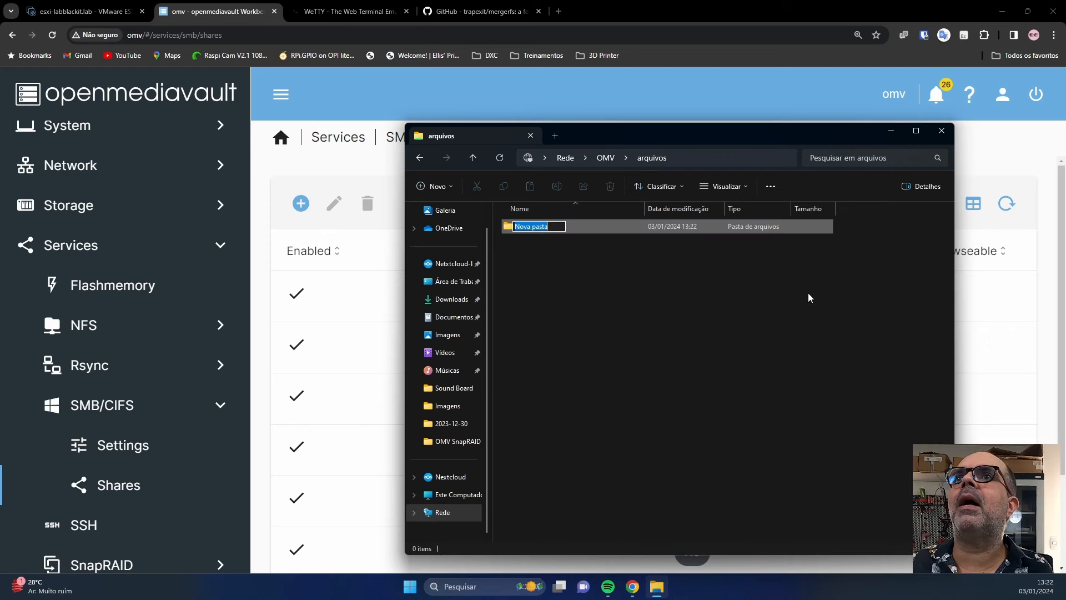
Create a folder named filmes inside media.
{"action": "right_click", "coordinate": [547, 309]}
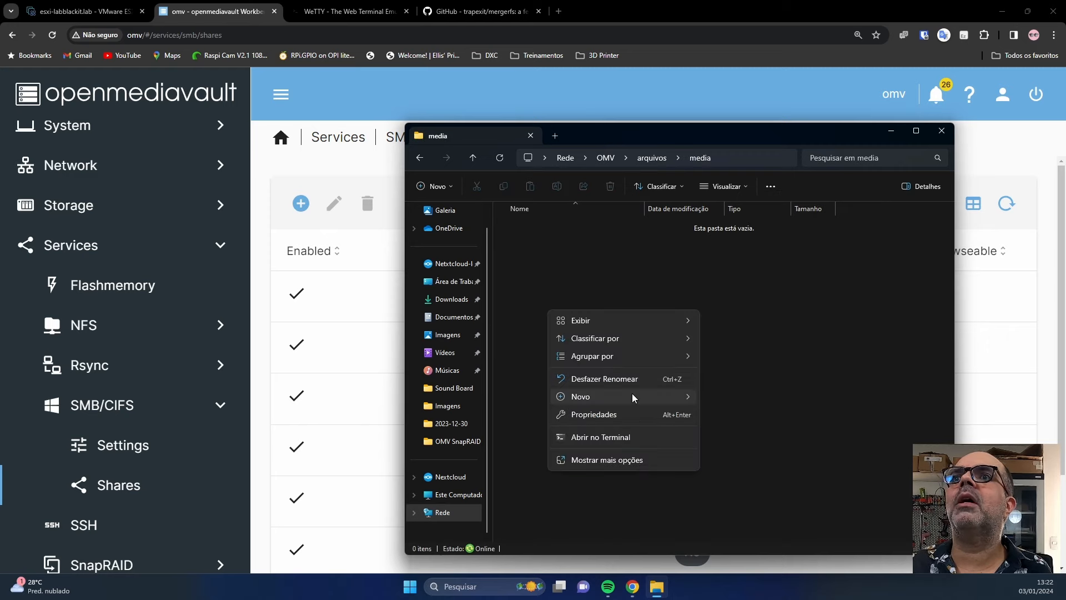
{"action": "mouse_move", "coordinate": [654, 398]}
{"action": "left_click", "coordinate": [721, 202]}
{"action": "type", "text": "filmes"}
{"action": "key", "text": "Return"}
{"action": "key", "text": "Return"}
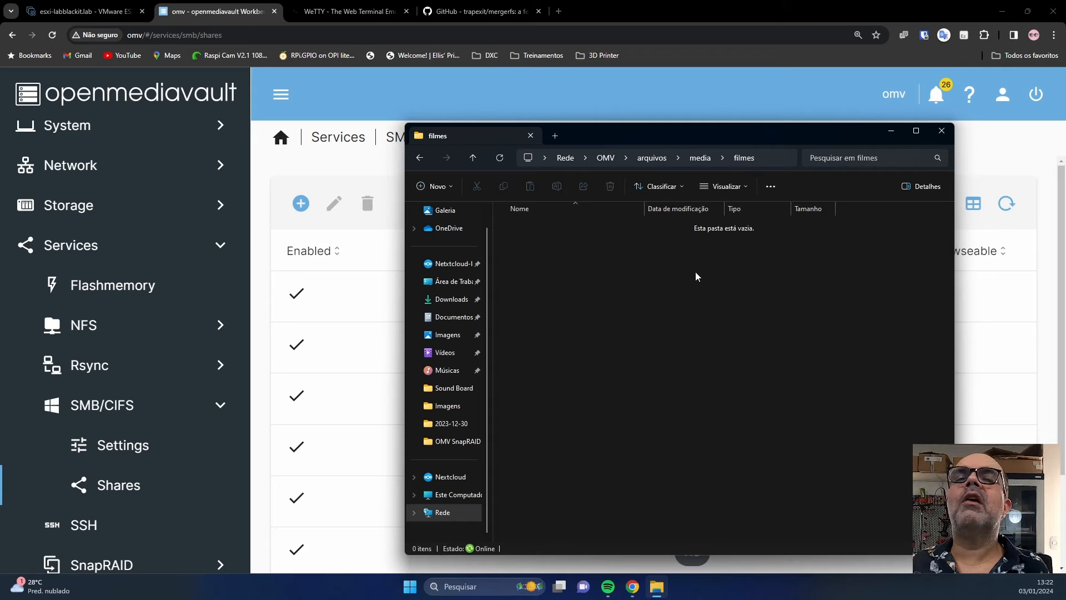
{"action": "left_click", "coordinate": [657, 587]}
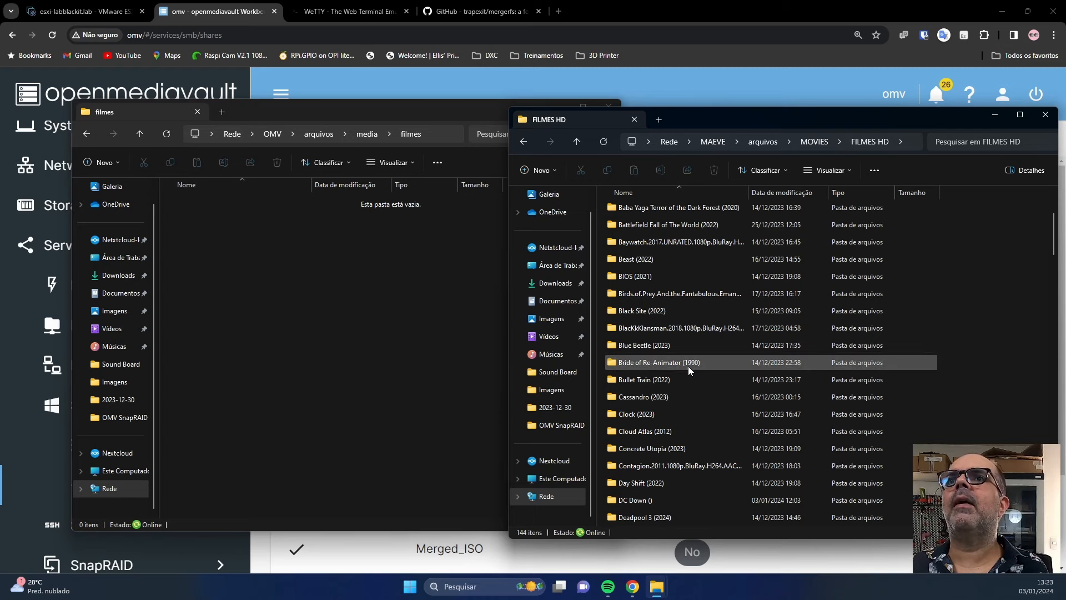
Copy the Bride of Re-Animator (1990) folder into filmes and open the copy.
{"action": "left_click", "coordinate": [694, 368]}
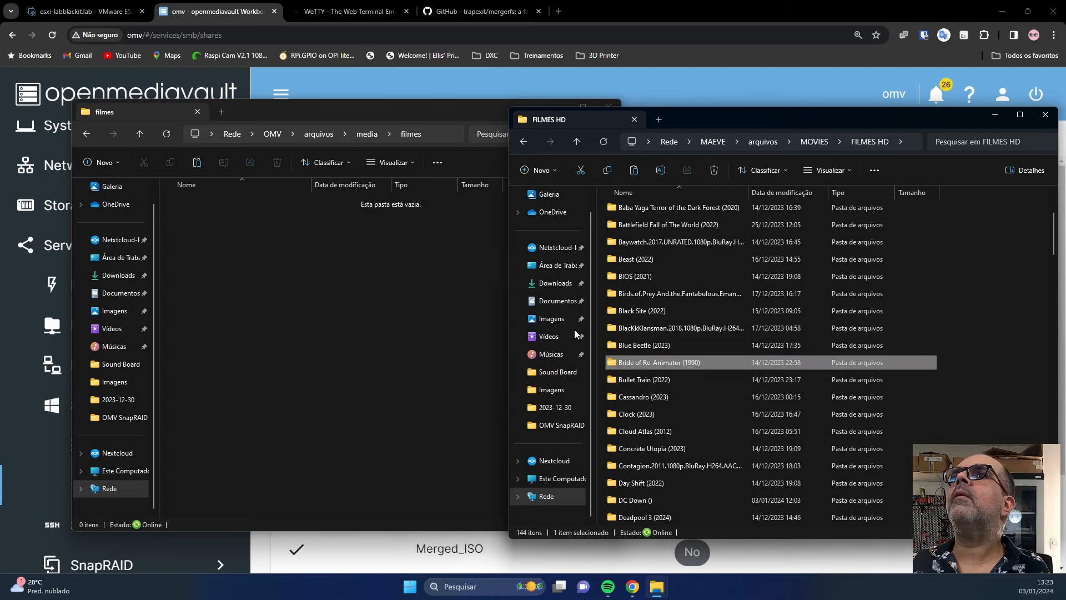
{"action": "right_click", "coordinate": [357, 268]}
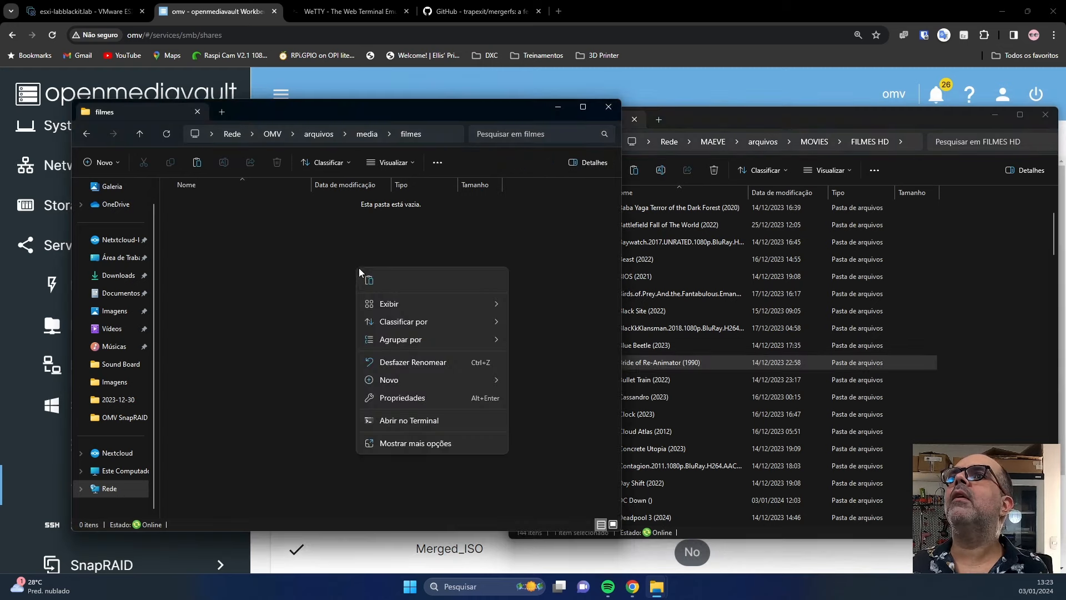
{"action": "left_click", "coordinate": [370, 280]}
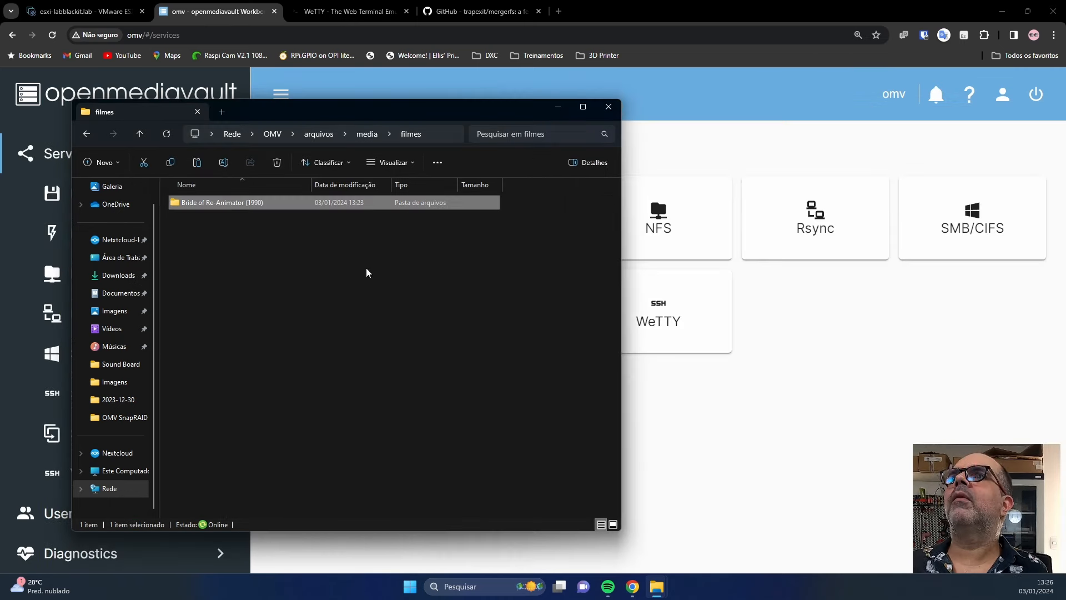
{"action": "left_click", "coordinate": [264, 247]}
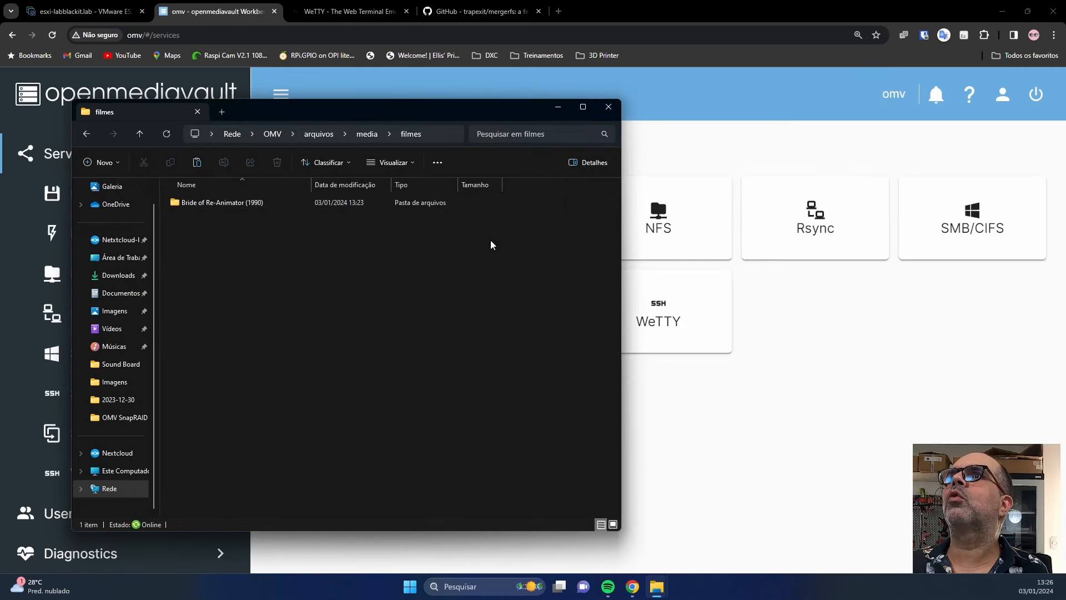
{"action": "double_click", "coordinate": [226, 202]}
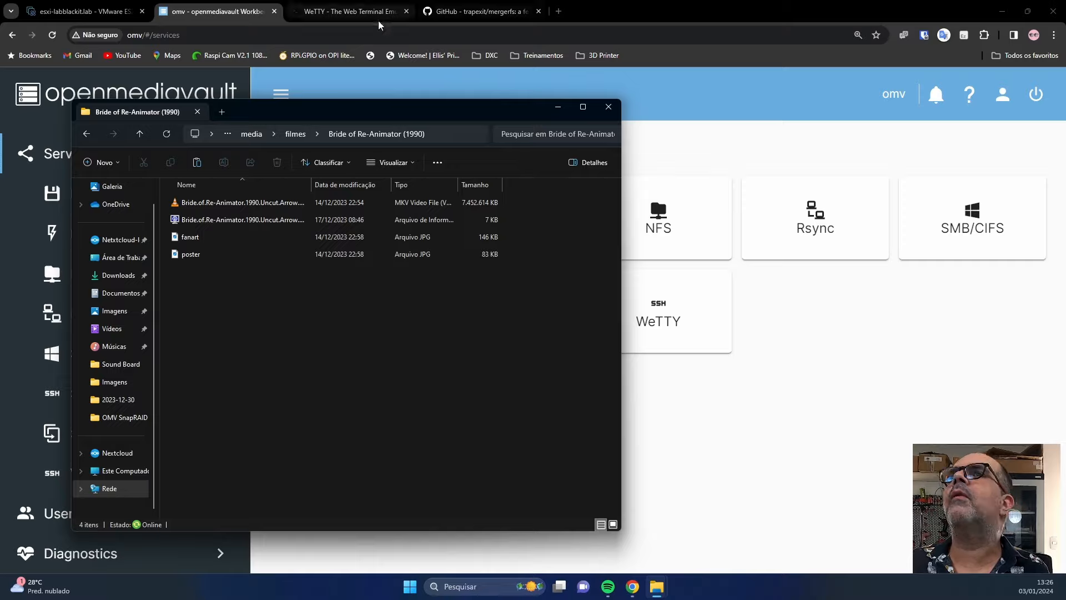
In WeTTY, run ls */arquivos and ls */arquivos/filmes to see which disk holds media.
{"action": "left_click", "coordinate": [357, 16]}
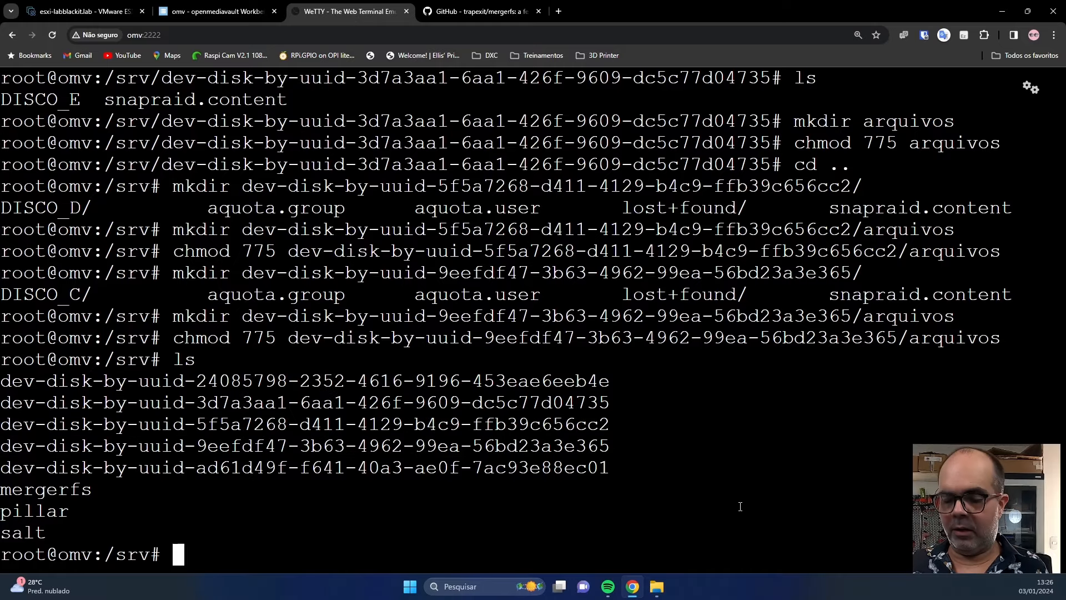
{"action": "type", "text": "sl"}
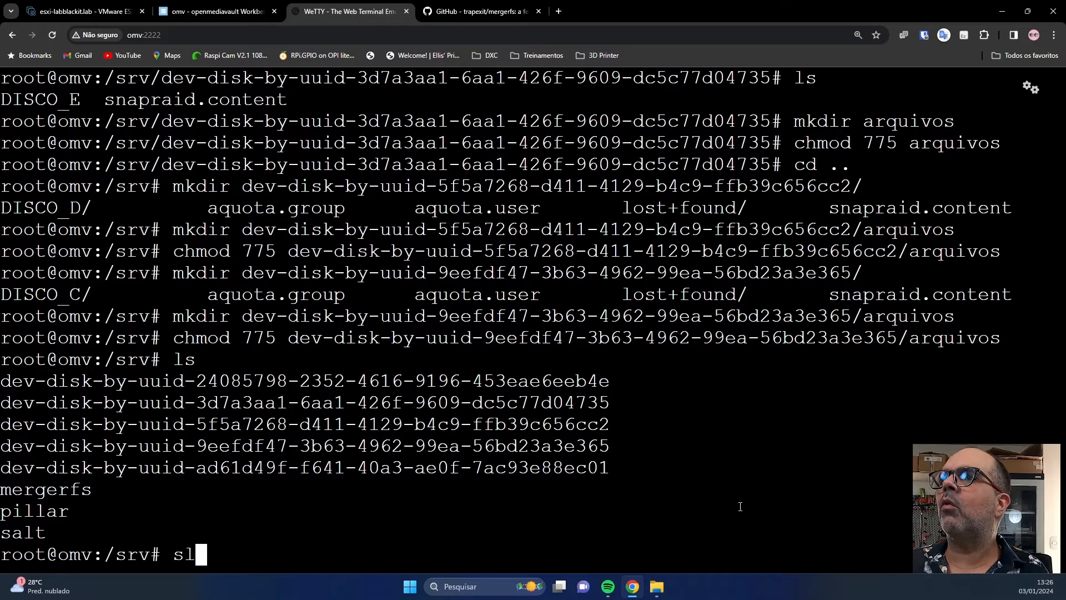
{"action": "key", "text": "BackSpace"}
{"action": "key", "text": "BackSpace"}
{"action": "key", "text": "BackSpace"}
{"action": "type", "text": "ls */arquivos"}
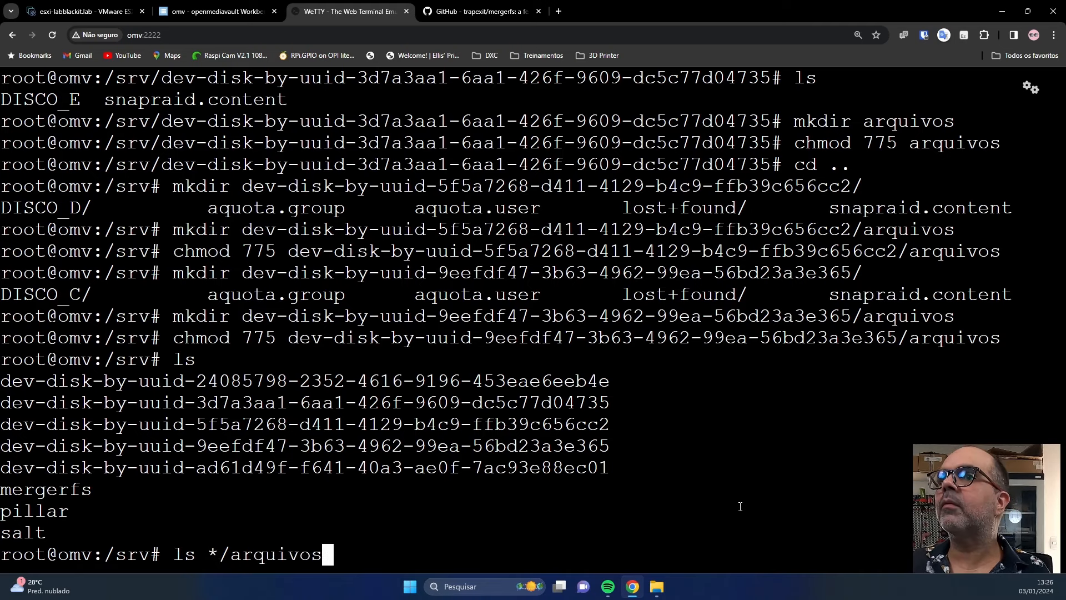
{"action": "key", "text": "Return"}
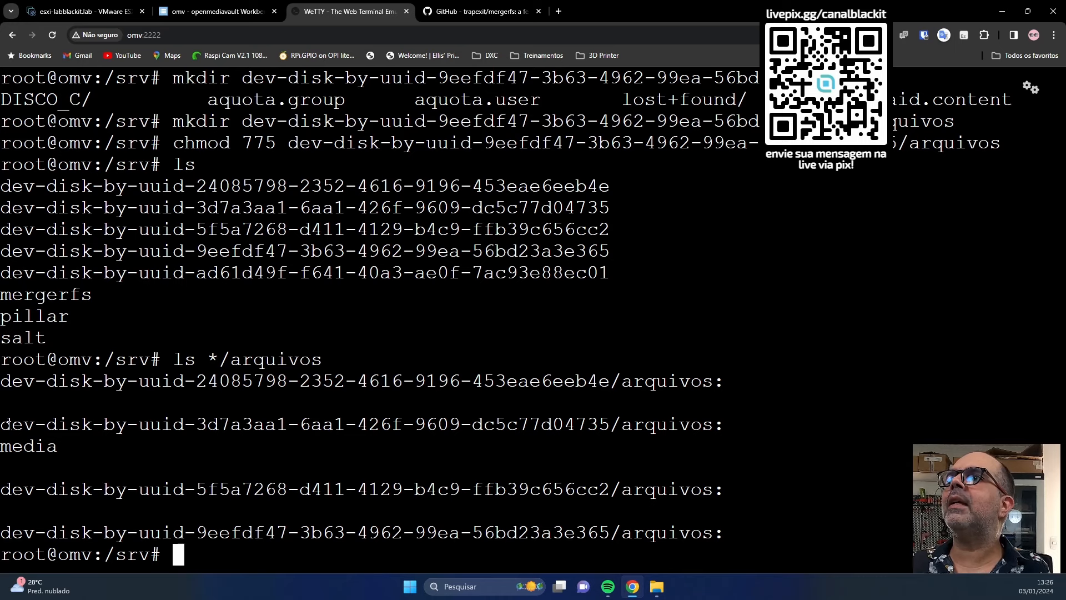
{"action": "left_click_drag", "start_coordinate": [5, 426], "coordinate": [713, 428]}
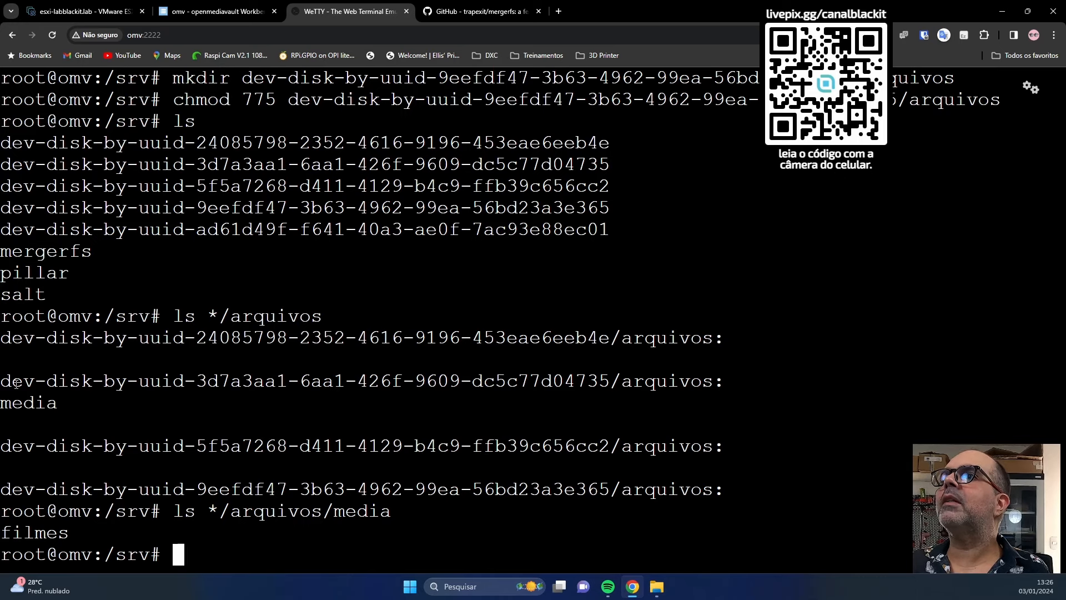
{"action": "key", "text": "Up"}
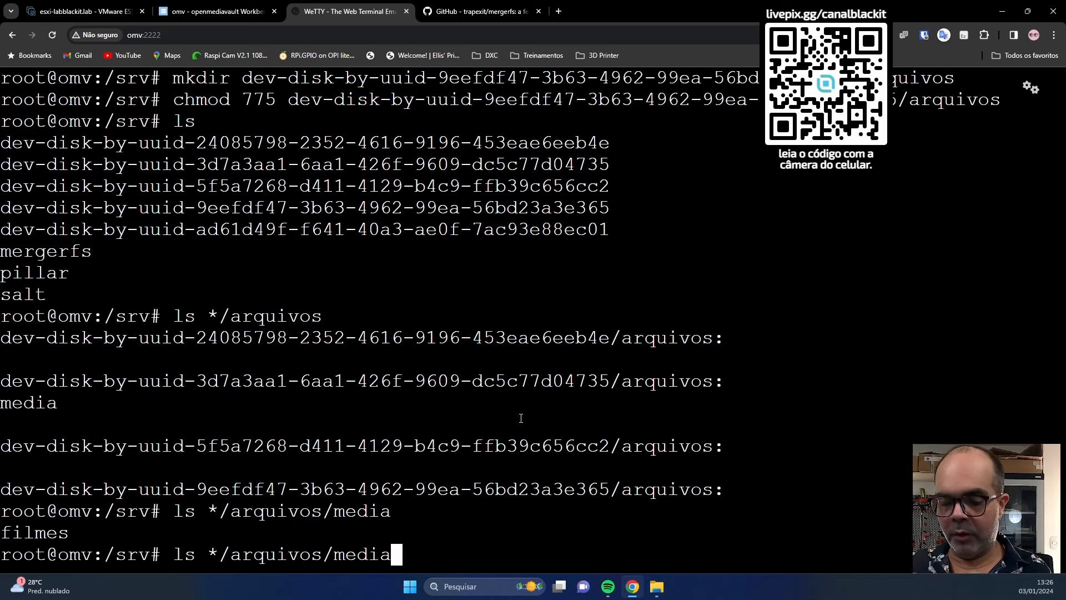
{"action": "type", "text": "/filmes"}
{"action": "key", "text": "Return"}
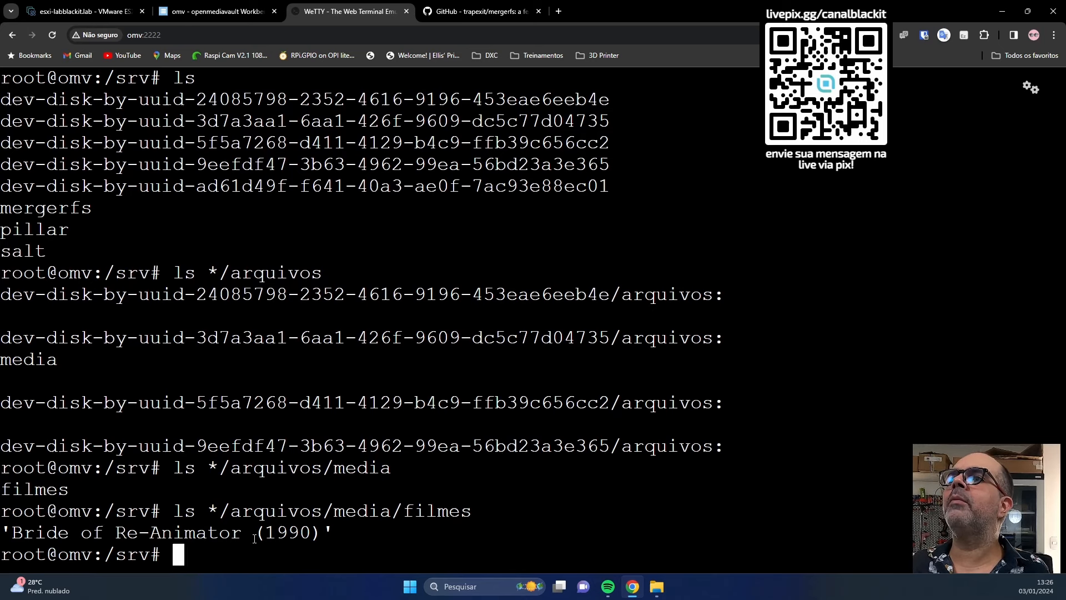
Drag Cassandro (2023) from FILMES HD into the pool's filmes folder.
{"action": "mouse_move", "coordinate": [657, 587]}
{"action": "left_click", "coordinate": [702, 519]}
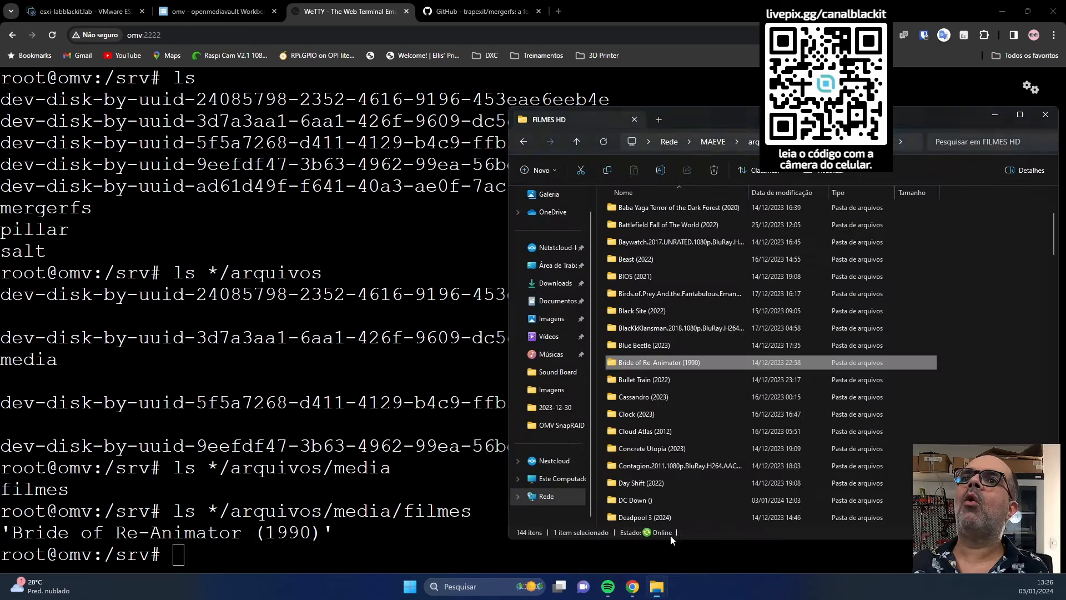
{"action": "left_click", "coordinate": [660, 397]}
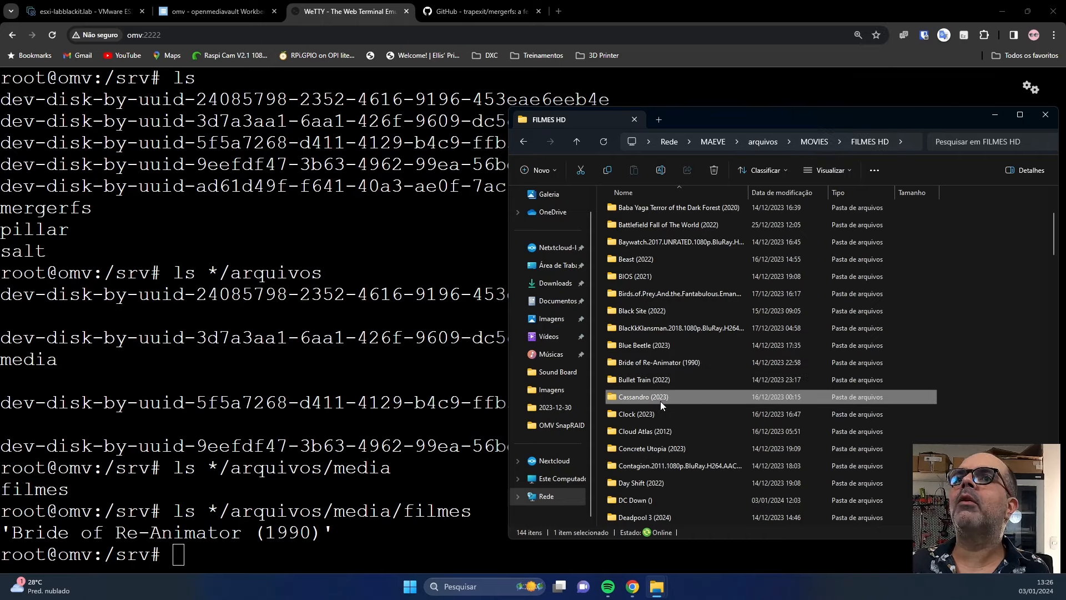
{"action": "left_click_drag", "start_coordinate": [661, 405], "coordinate": [363, 351]}
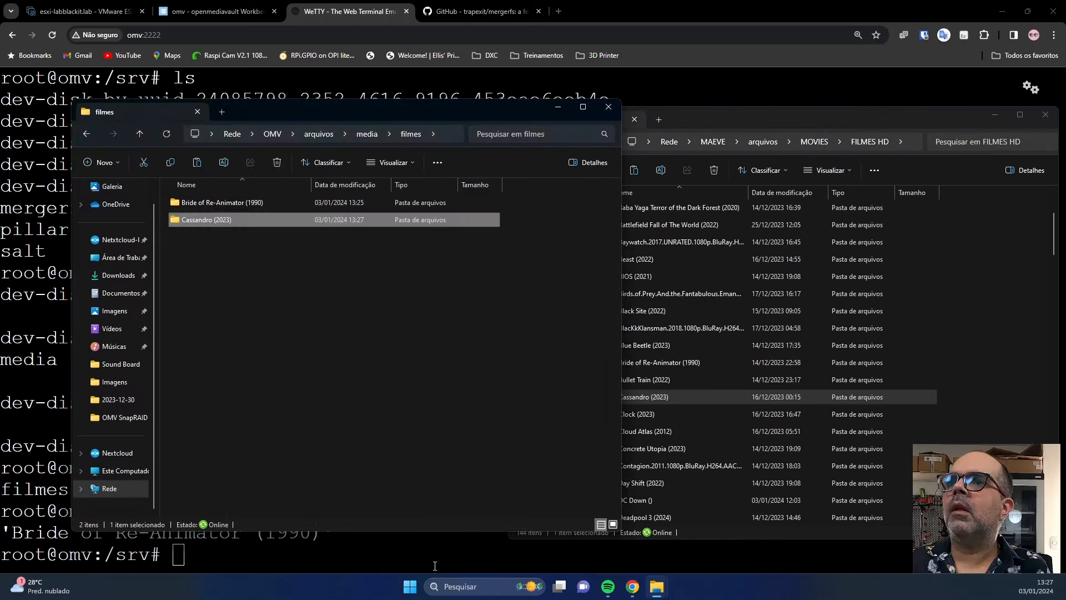
Rerun the arquivos listing to check which disk now holds the media folder.
{"action": "left_click", "coordinate": [434, 565]}
{"action": "key", "text": "Up"}
{"action": "key", "text": "Up"}
{"action": "key", "text": "Up"}
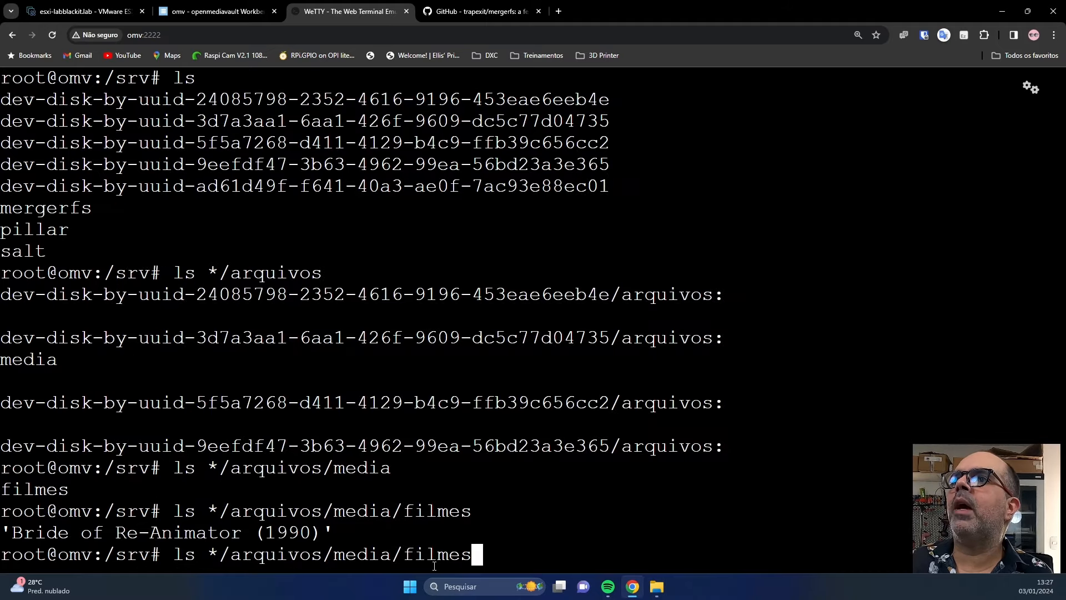
{"action": "key", "text": "Return"}
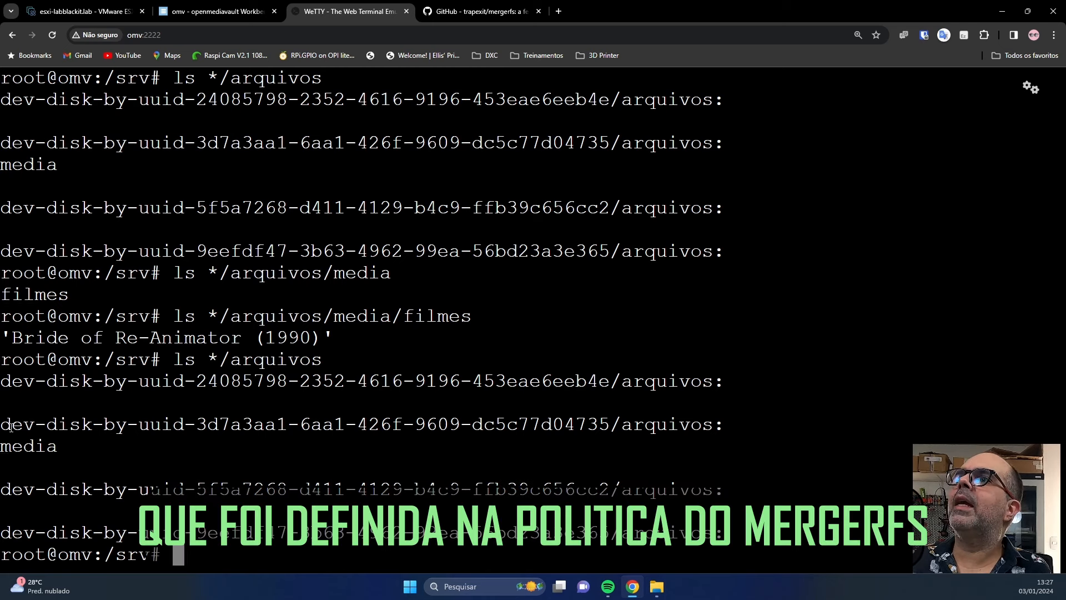
{"action": "left_click_drag", "start_coordinate": [3, 445], "coordinate": [226, 441]}
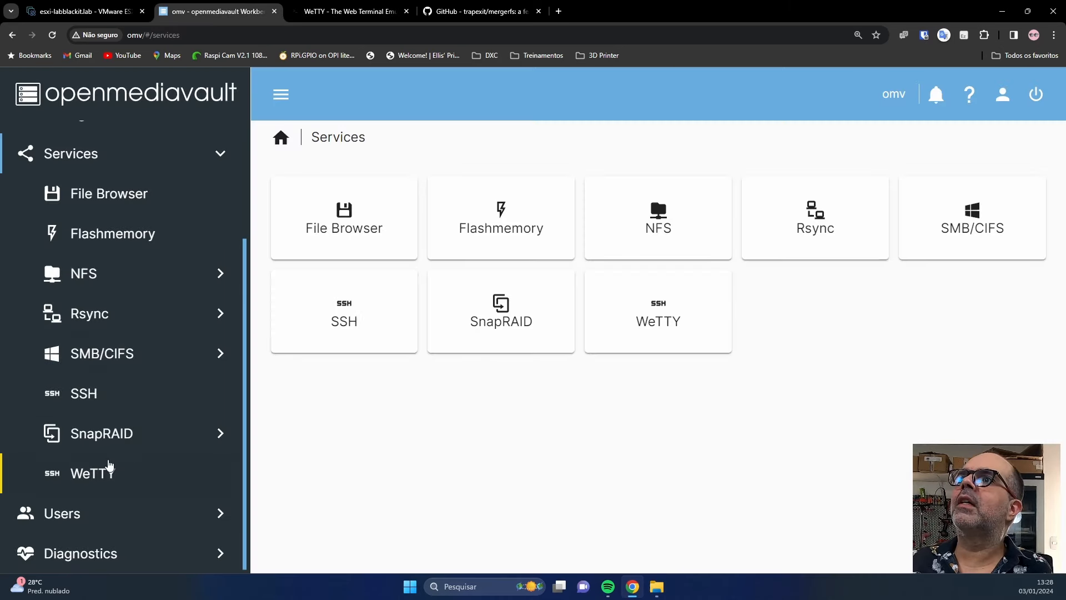
Select the ARQUIVOS pool under Storage > mergerfs and open it for editing.
{"action": "scroll", "coordinate": [98, 186], "scroll_direction": "up", "scroll_amount": 3}
{"action": "left_click", "coordinate": [80, 262]}
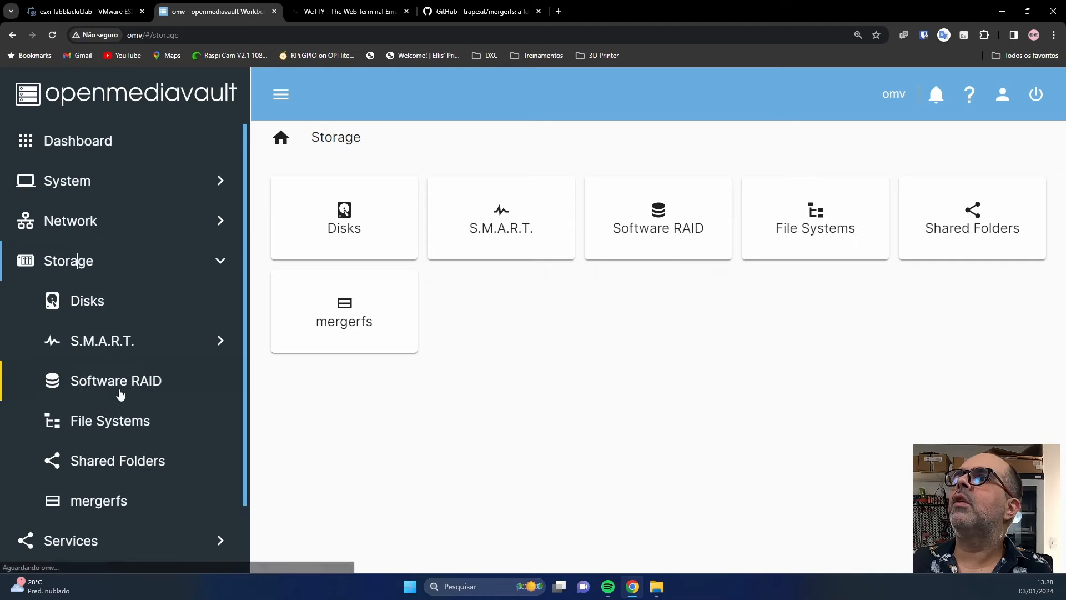
{"action": "left_click", "coordinate": [104, 431]}
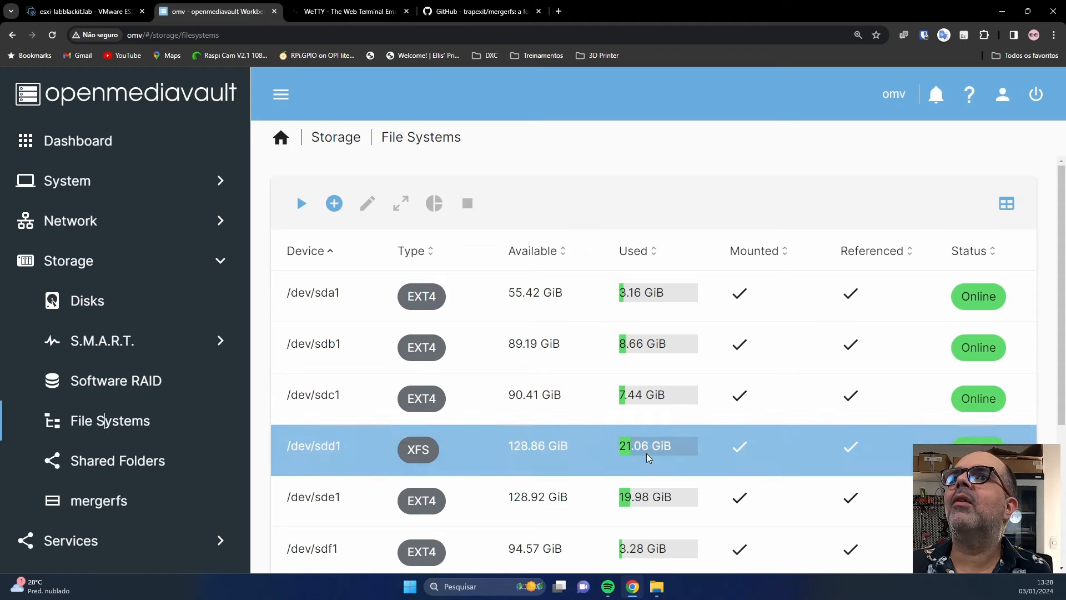
{"action": "left_click", "coordinate": [105, 501]}
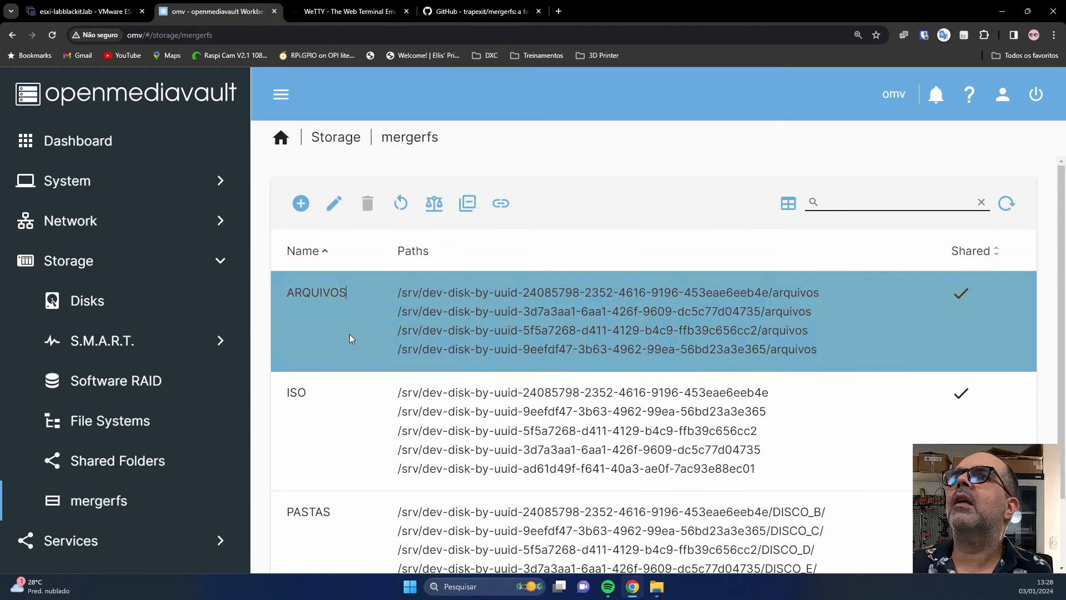
{"action": "left_click", "coordinate": [348, 334]}
{"action": "left_click", "coordinate": [334, 212]}
{"action": "mouse_move", "coordinate": [657, 586]}
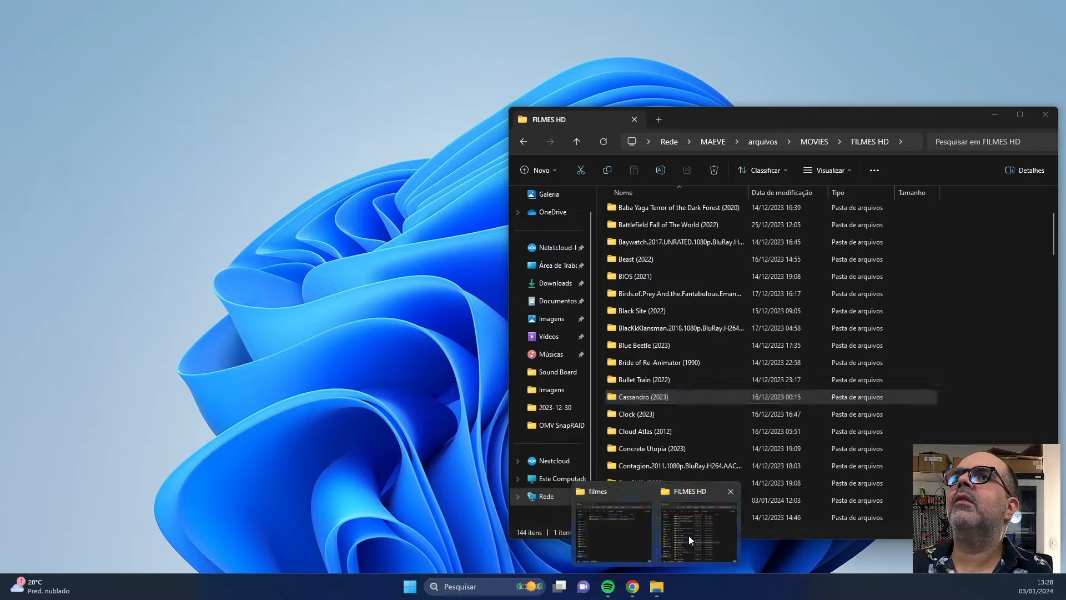
{"action": "left_click", "coordinate": [688, 535]}
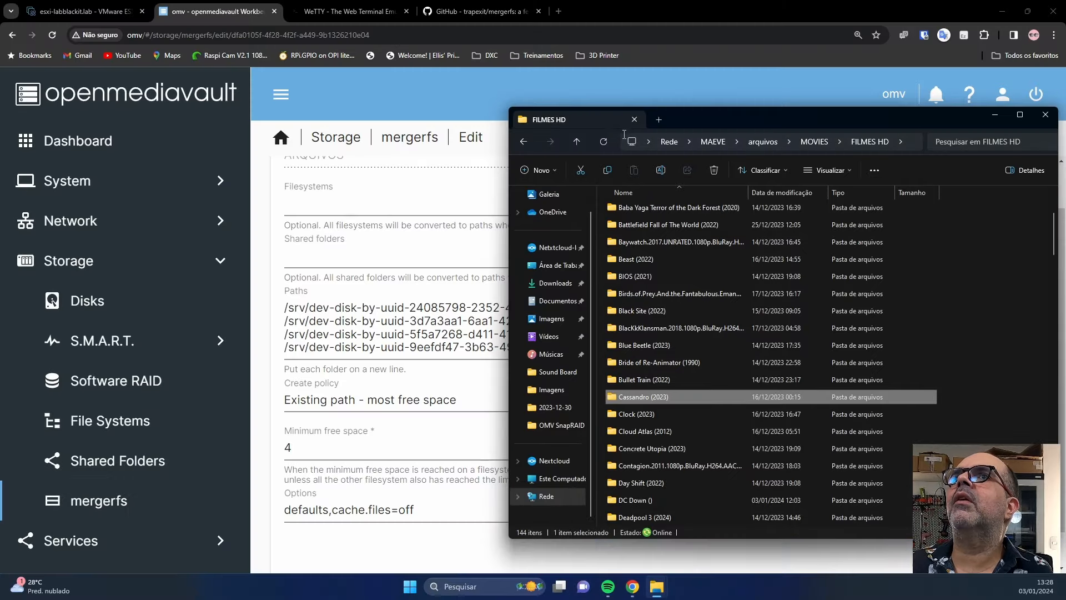
{"action": "left_click", "coordinate": [398, 426]}
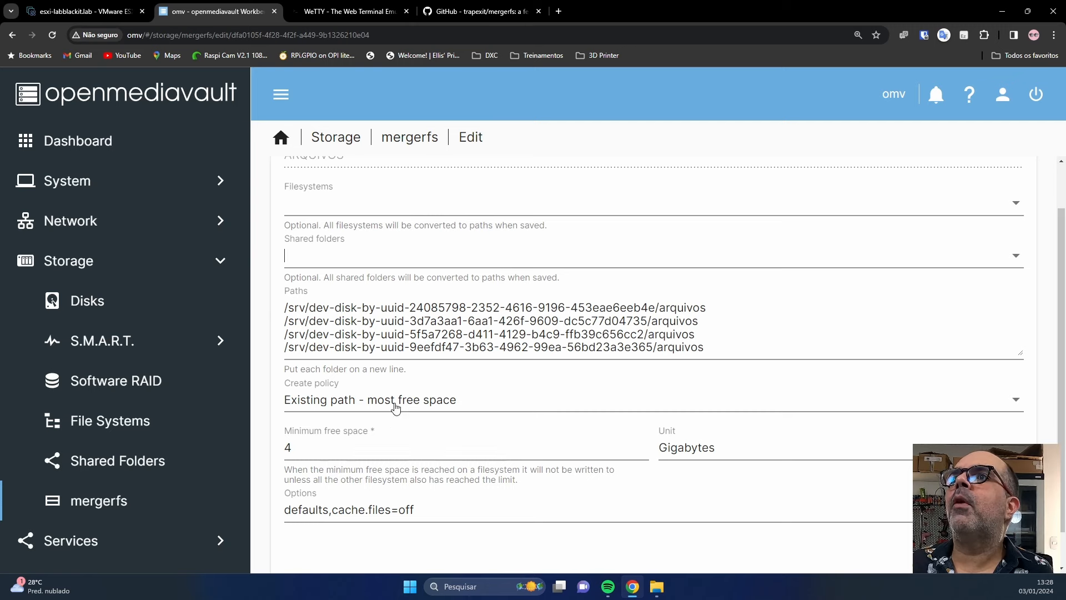
Change the ARQUIVOS create policy to Least free space and save the pool.
{"action": "left_click", "coordinate": [395, 408]}
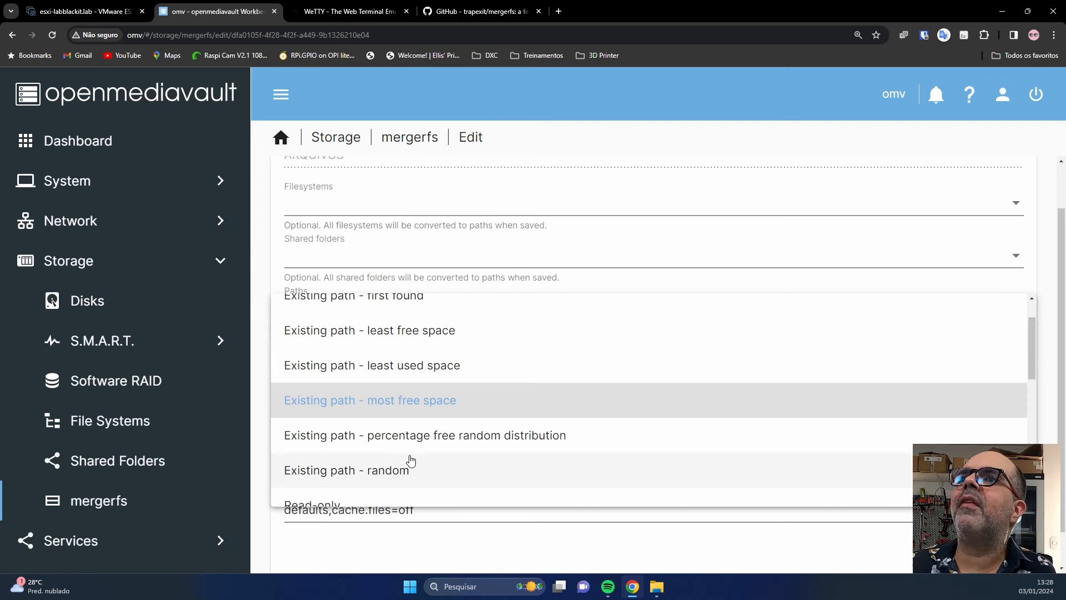
{"action": "scroll", "coordinate": [389, 439], "scroll_direction": "down", "scroll_amount": 3}
{"action": "left_click", "coordinate": [353, 477]}
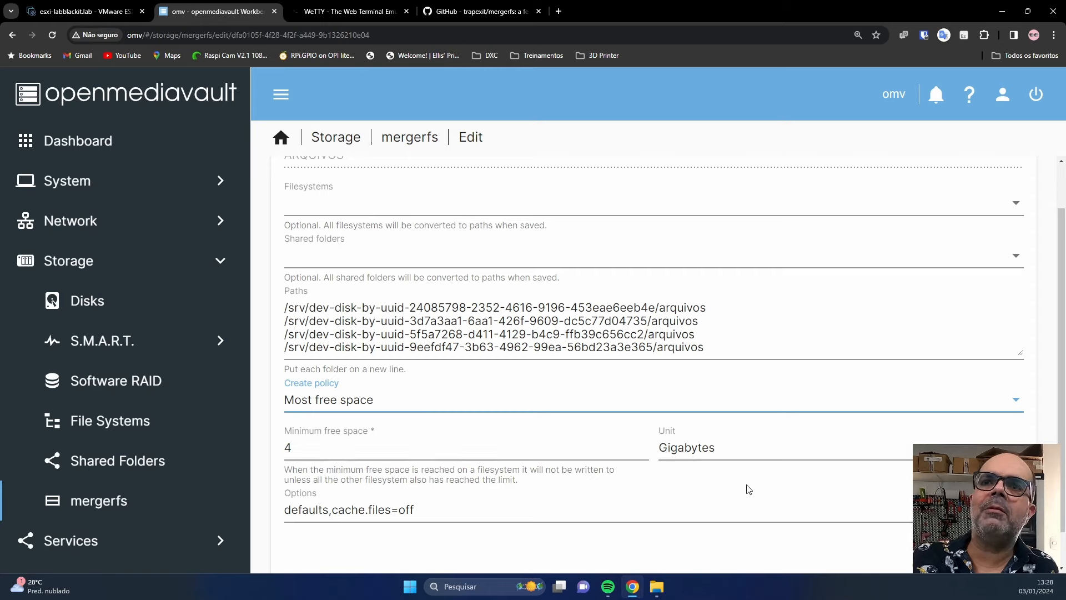
{"action": "scroll", "coordinate": [749, 488], "scroll_direction": "down", "scroll_amount": 1}
{"action": "left_click", "coordinate": [429, 365]}
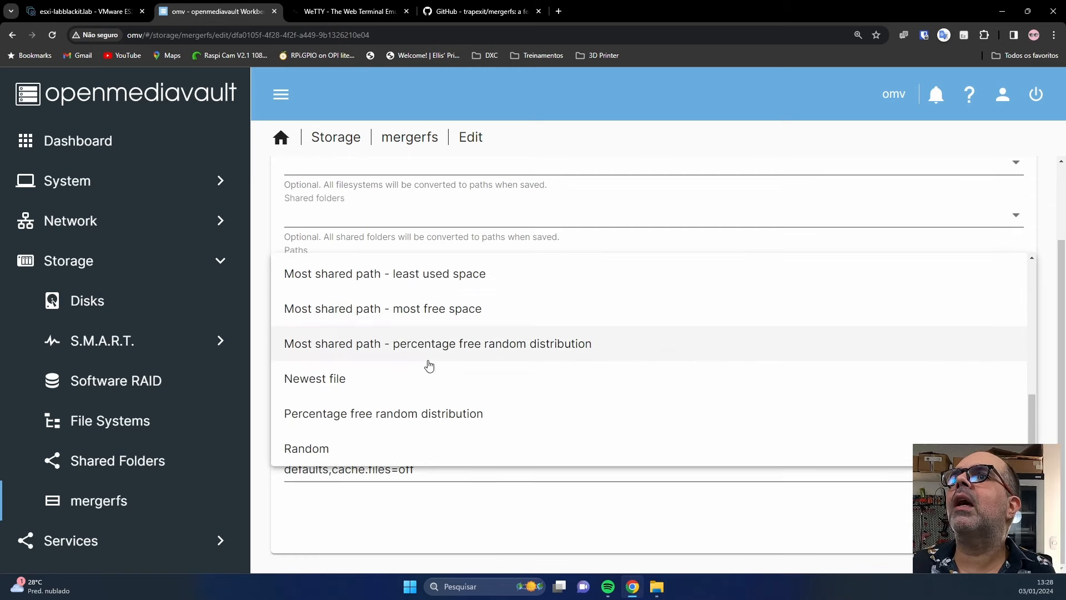
{"action": "left_click", "coordinate": [340, 454]}
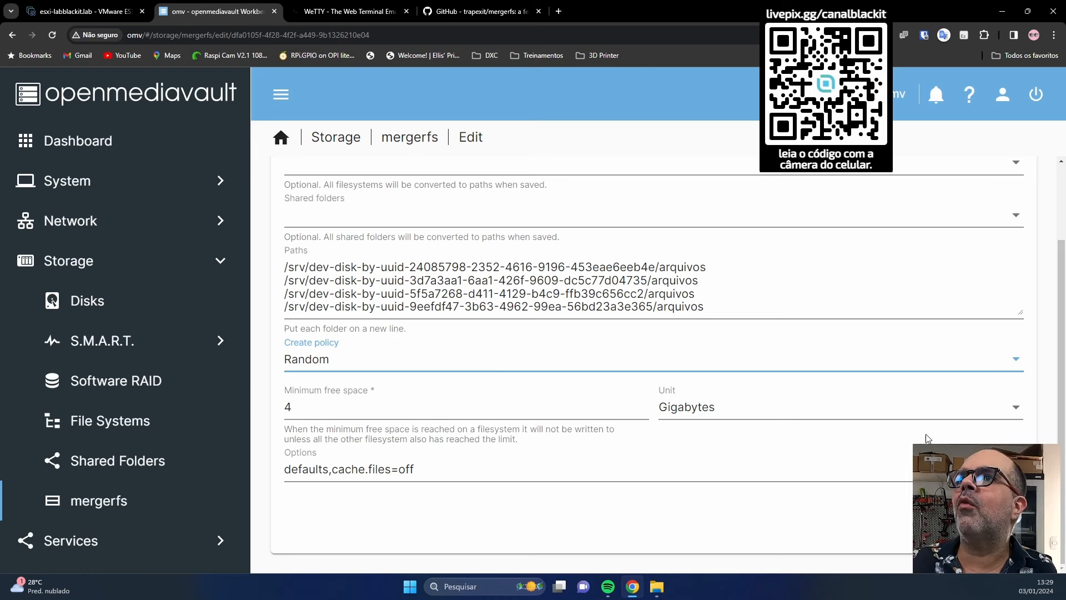
{"action": "left_click", "coordinate": [334, 364]}
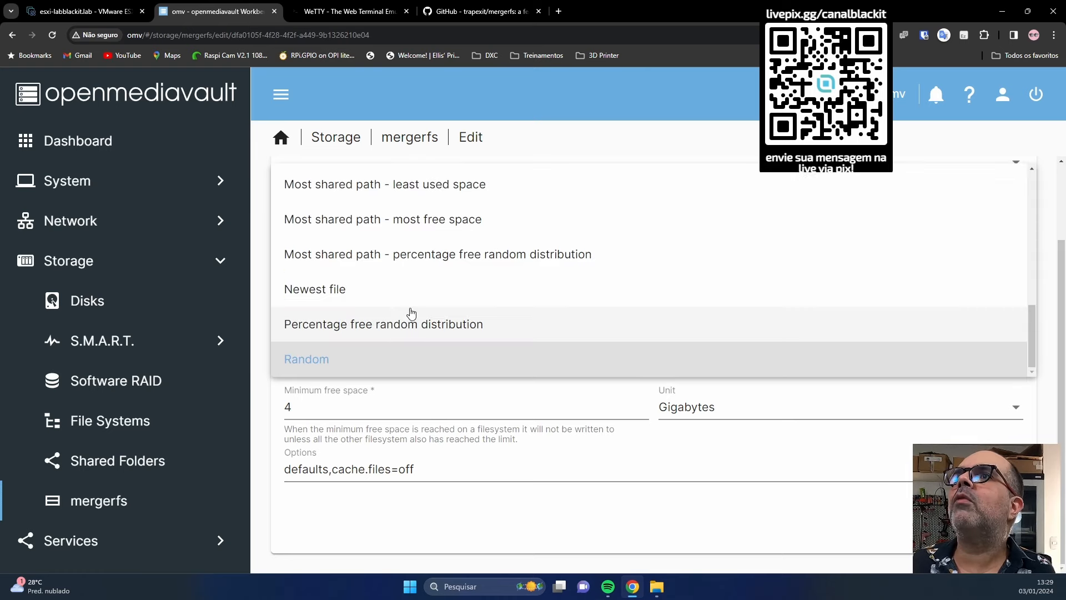
{"action": "scroll", "coordinate": [409, 311], "scroll_direction": "up", "scroll_amount": 3}
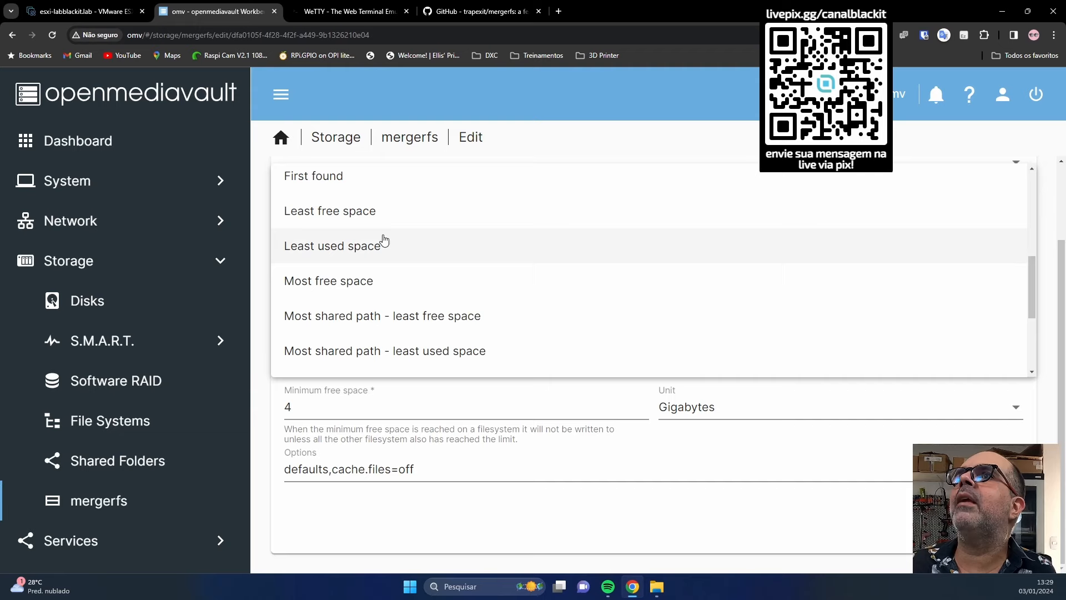
{"action": "left_click", "coordinate": [370, 216]}
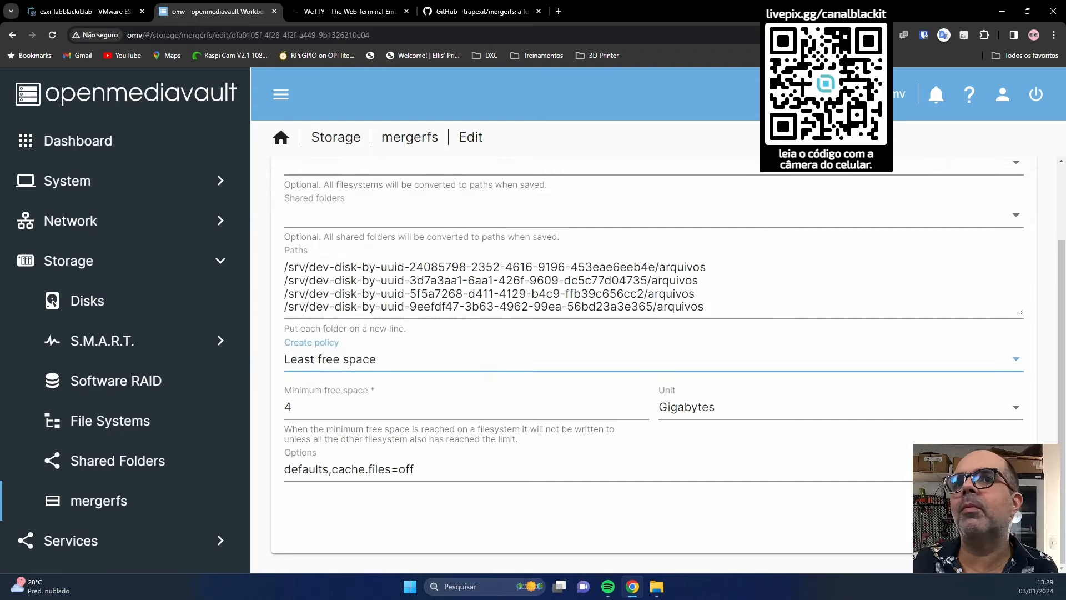
{"action": "left_click", "coordinate": [1002, 527]}
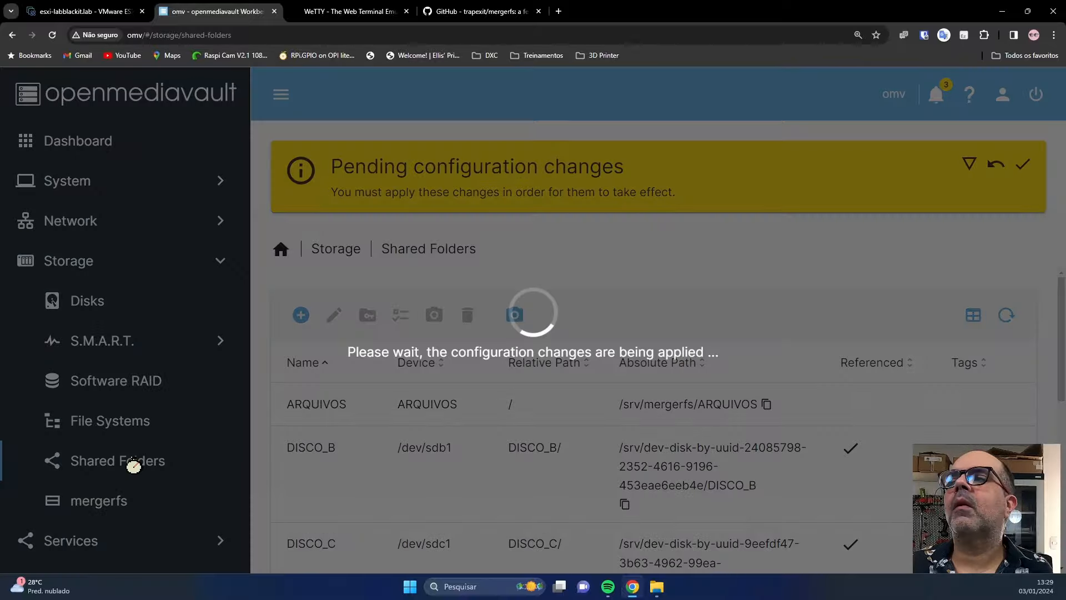
Restart the ARQUIVOS pool and go to the SMB/CIFS shares list.
{"action": "left_click", "coordinate": [372, 327]}
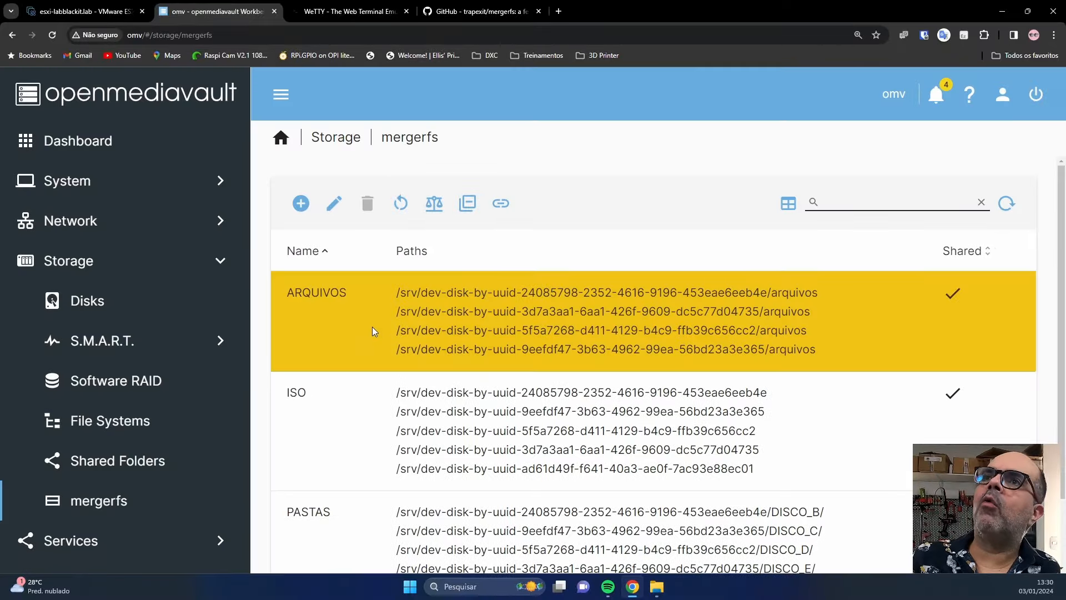
{"action": "left_click", "coordinate": [401, 204]}
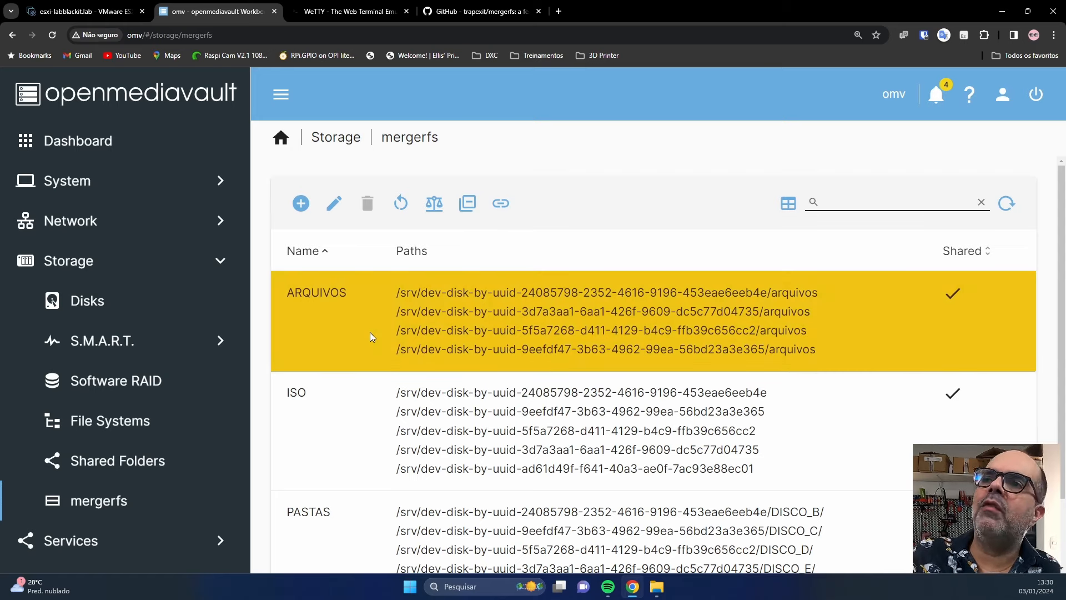
{"action": "scroll", "coordinate": [81, 485], "scroll_direction": "down", "scroll_amount": 2}
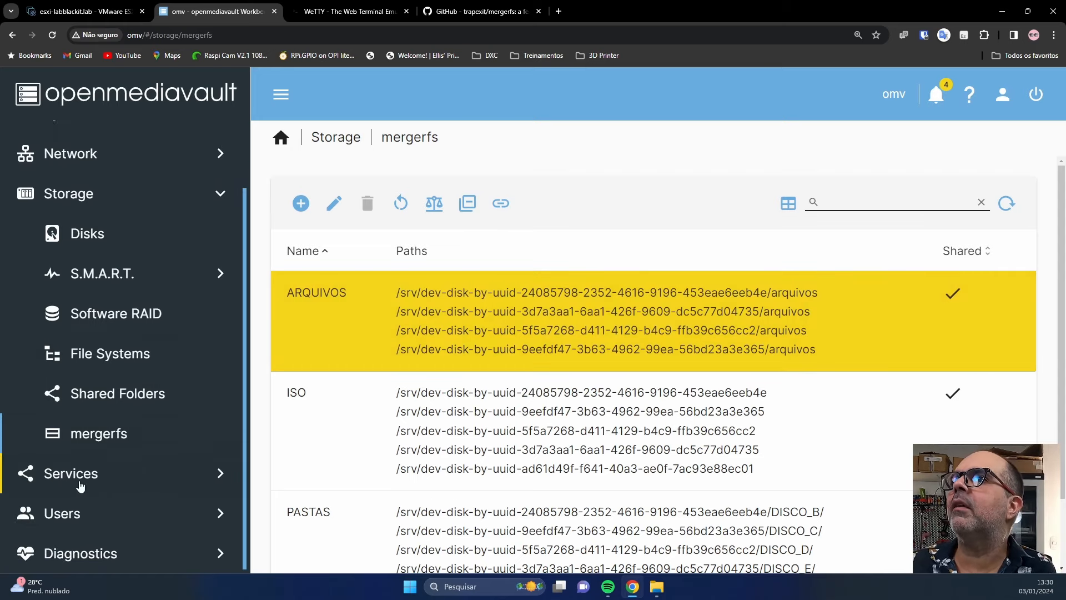
{"action": "left_click", "coordinate": [80, 486]}
{"action": "left_click", "coordinate": [108, 436]}
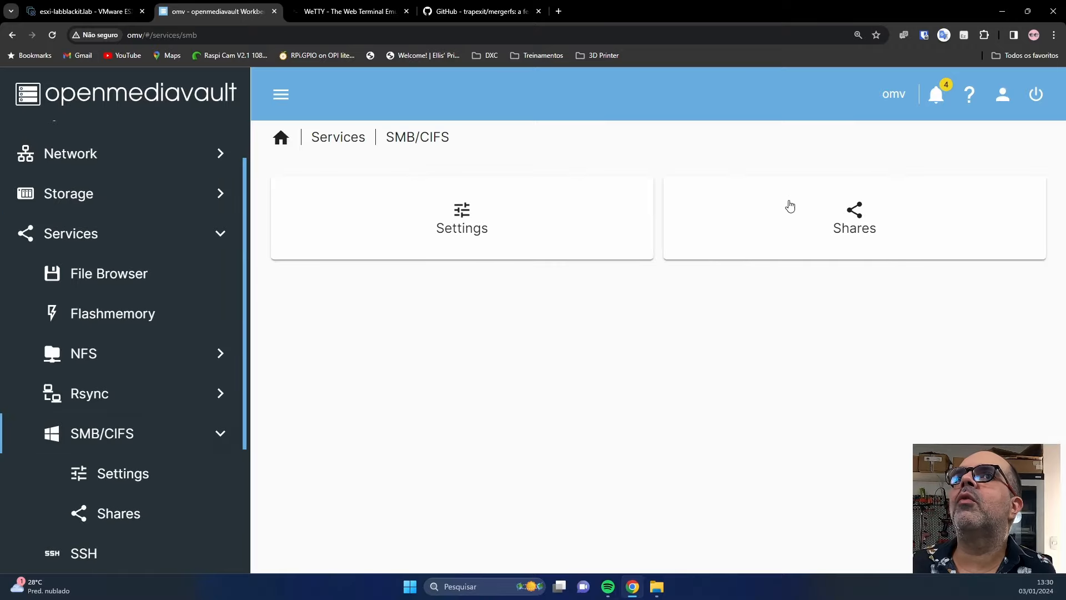
{"action": "left_click", "coordinate": [790, 206]}
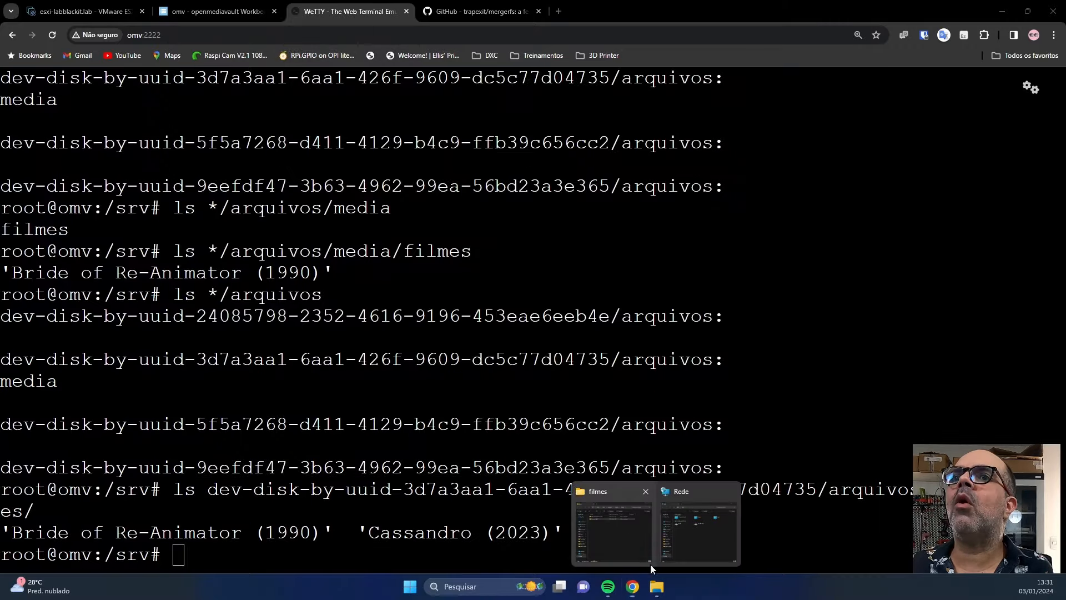
Paste the copied Battlefield Fall of The World (2022) folder into the pool's filmes folder.
{"action": "left_click", "coordinate": [622, 528]}
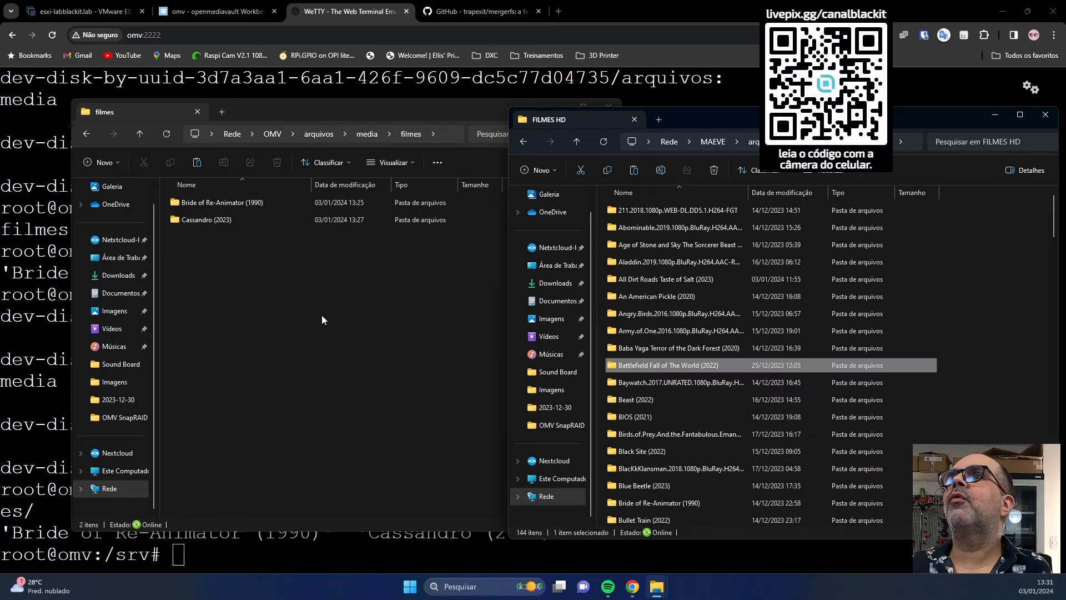
{"action": "right_click", "coordinate": [322, 319]}
{"action": "left_click", "coordinate": [338, 326]}
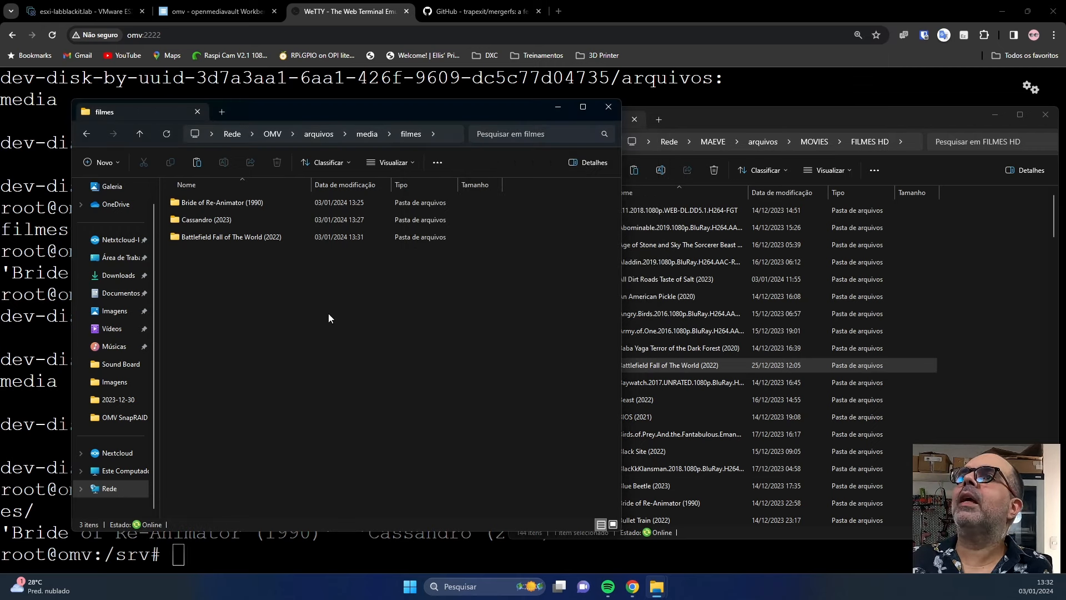
List arquivos on every disk, then the 24085798 disk's media/filmes folder.
{"action": "left_click", "coordinate": [356, 560]}
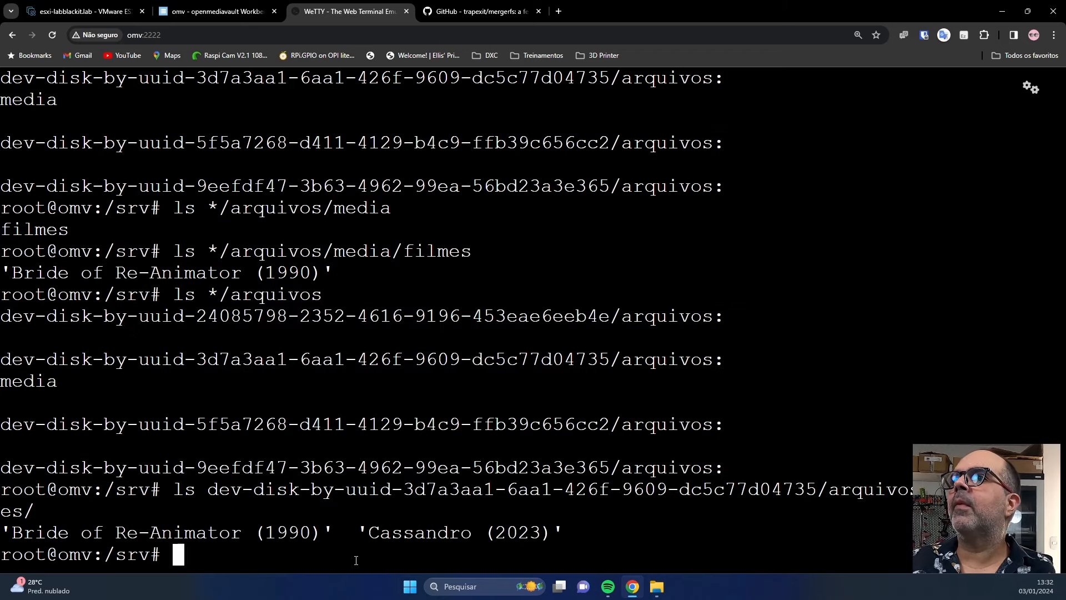
{"action": "key", "text": "Up"}
{"action": "key", "text": "Up"}
{"action": "key", "text": "Return"}
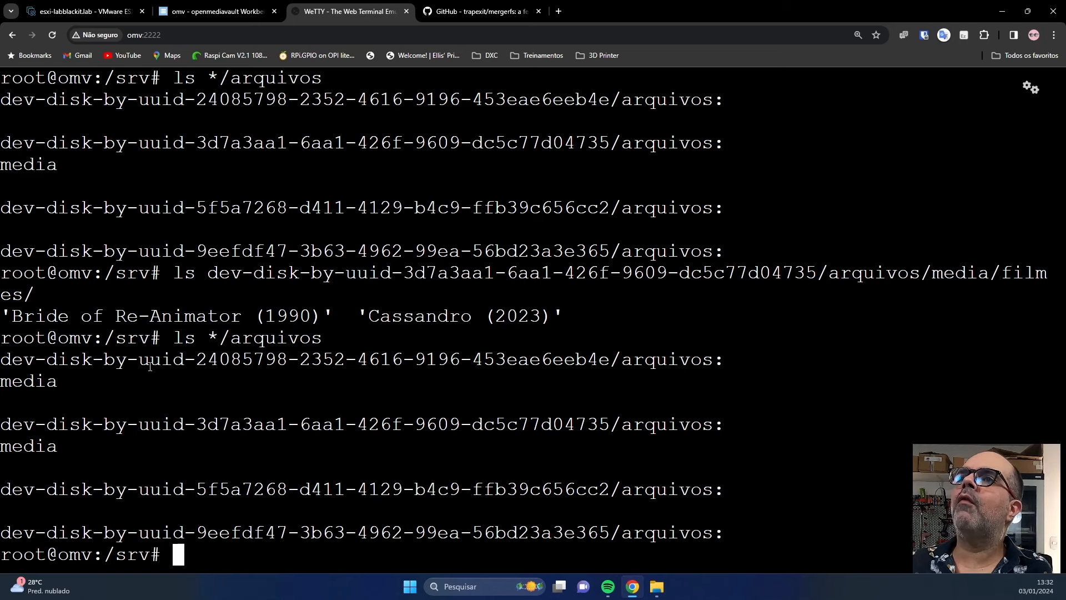
{"action": "left_click_drag", "start_coordinate": [2, 360], "coordinate": [596, 348]}
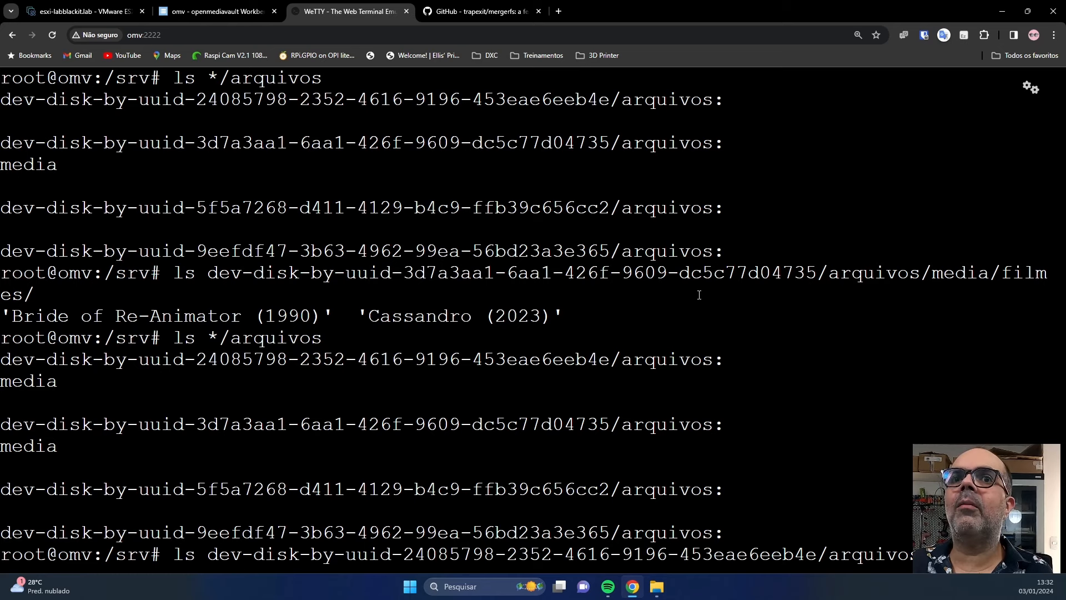
{"action": "type", "text": "es/"}
{"action": "key", "text": "Return"}
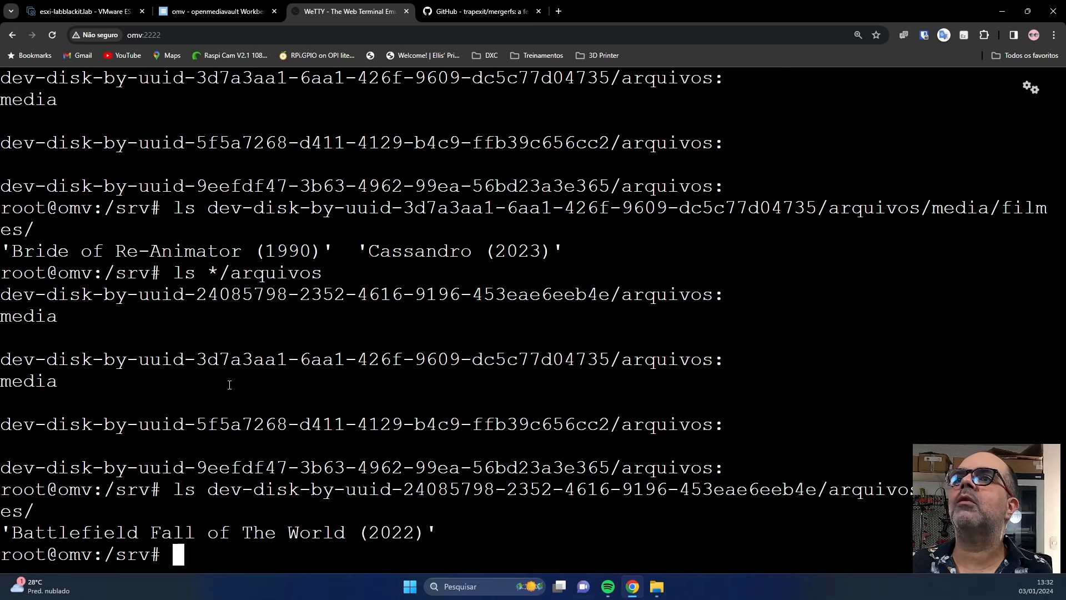
Glance at the filmes folder window in File Explorer, then return to the terminal.
{"action": "left_click", "coordinate": [657, 586]}
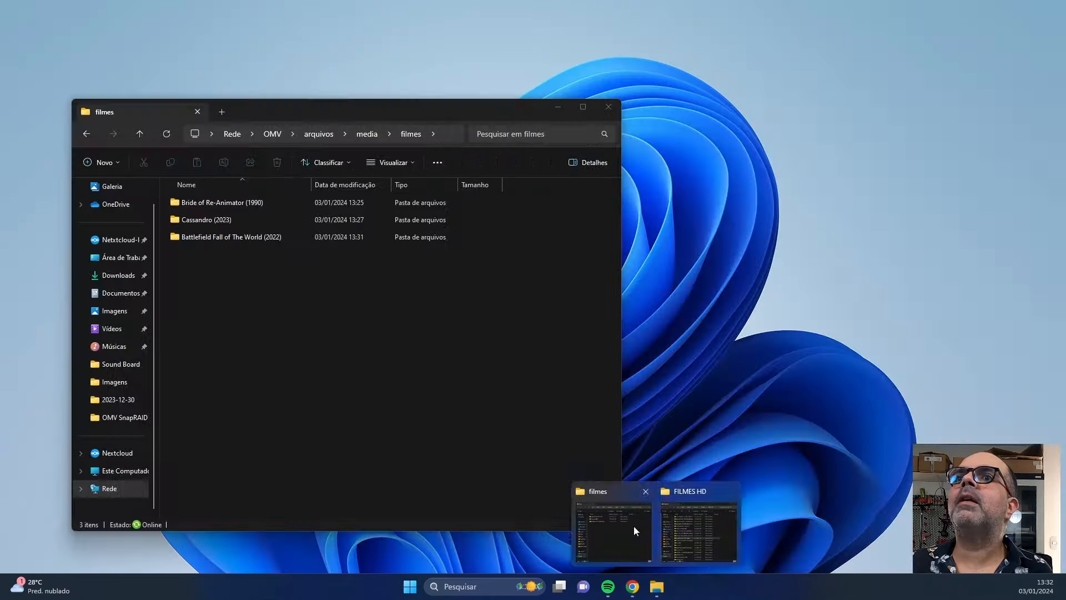
{"action": "left_click", "coordinate": [634, 526]}
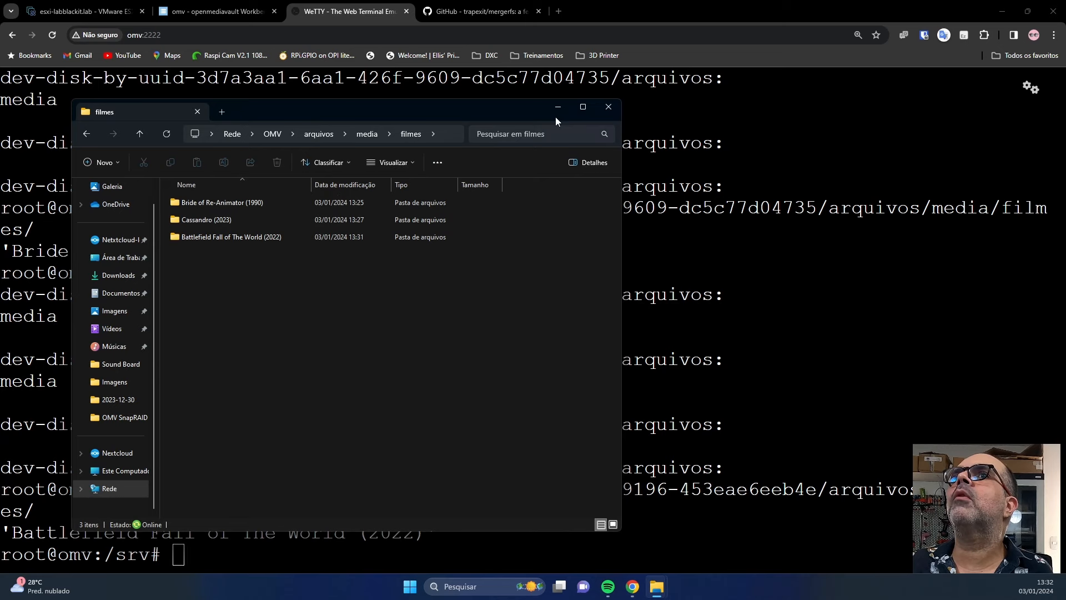
{"action": "left_click", "coordinate": [601, 558]}
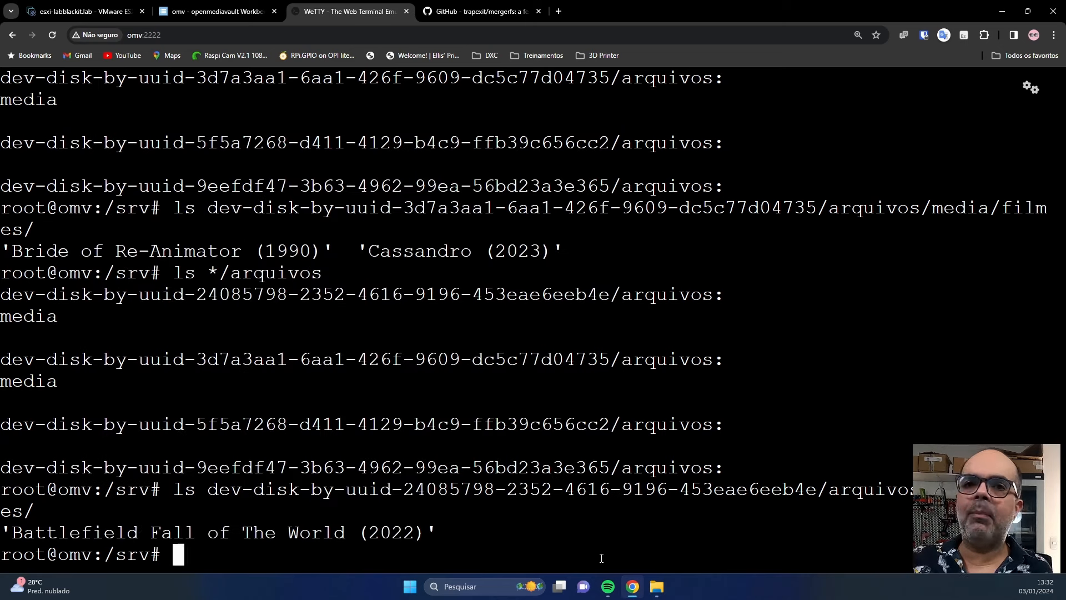
From /srv, change into mergerfs/ARQUIVOS, listing each directory along the way.
{"action": "type", "text": "ls"}
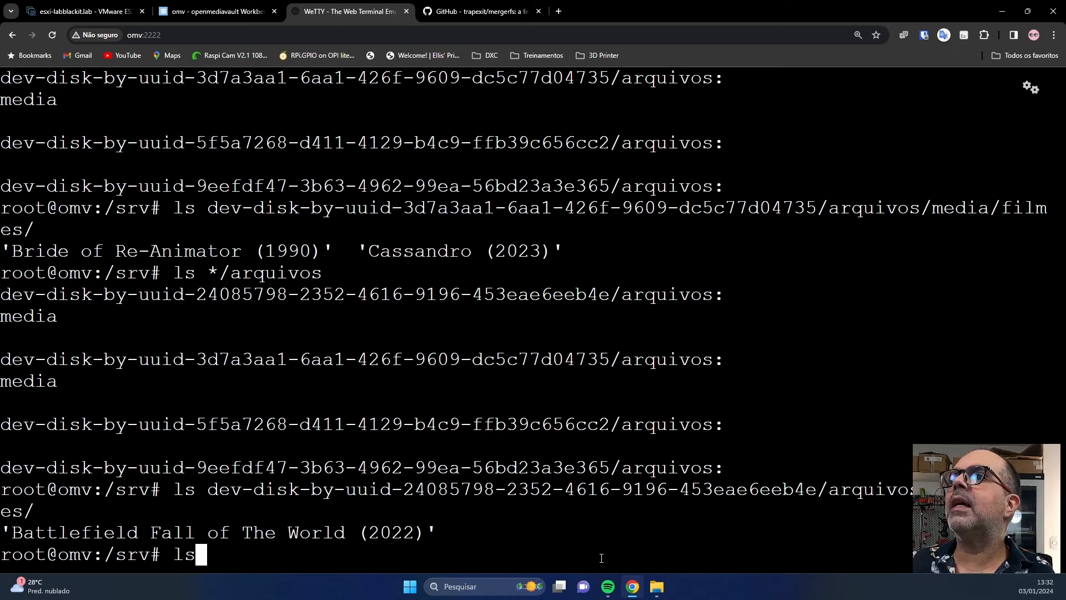
{"action": "key", "text": "Return"}
{"action": "type", "text": "cd mer"}
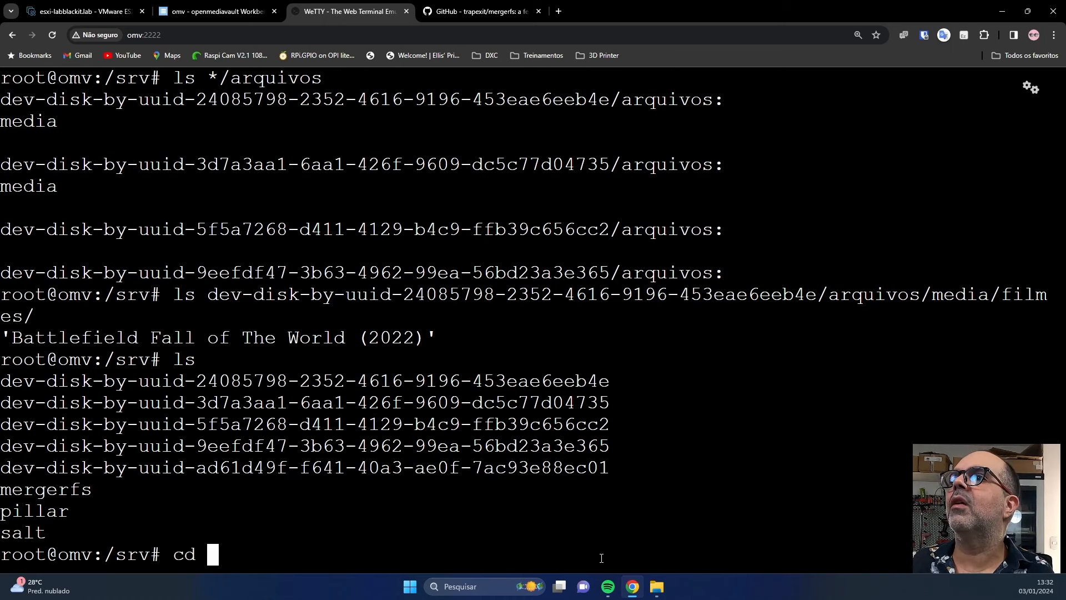
{"action": "key", "text": "Tab"}
{"action": "key", "text": "Return"}
{"action": "type", "text": "ls"}
{"action": "key", "text": "Return"}
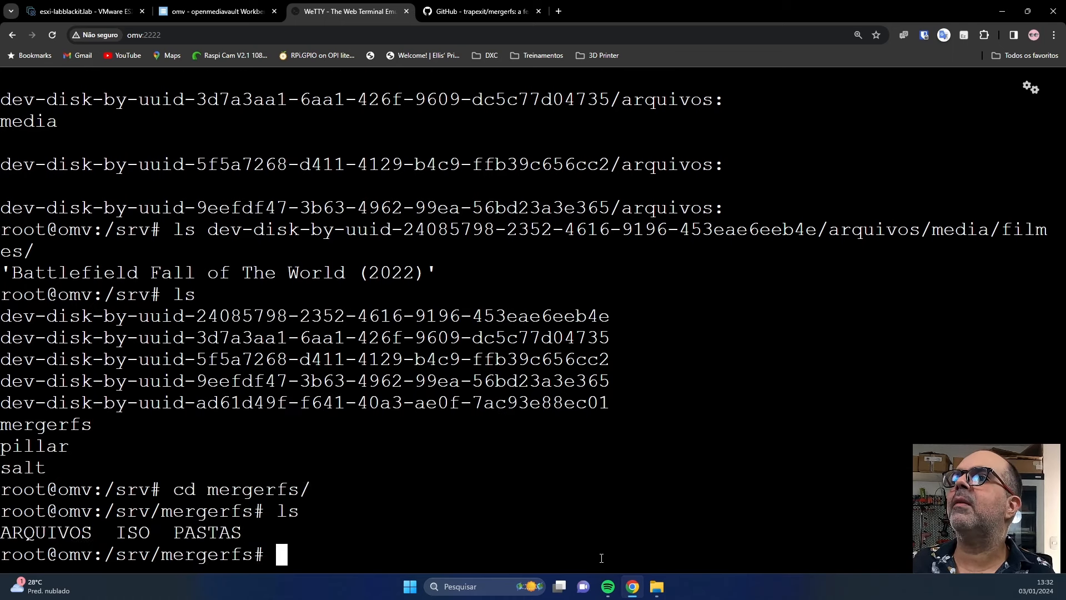
{"action": "type", "text": "cd A"}
{"action": "key", "text": "Tab"}
{"action": "key", "text": "Return"}
{"action": "type", "text": "ls"}
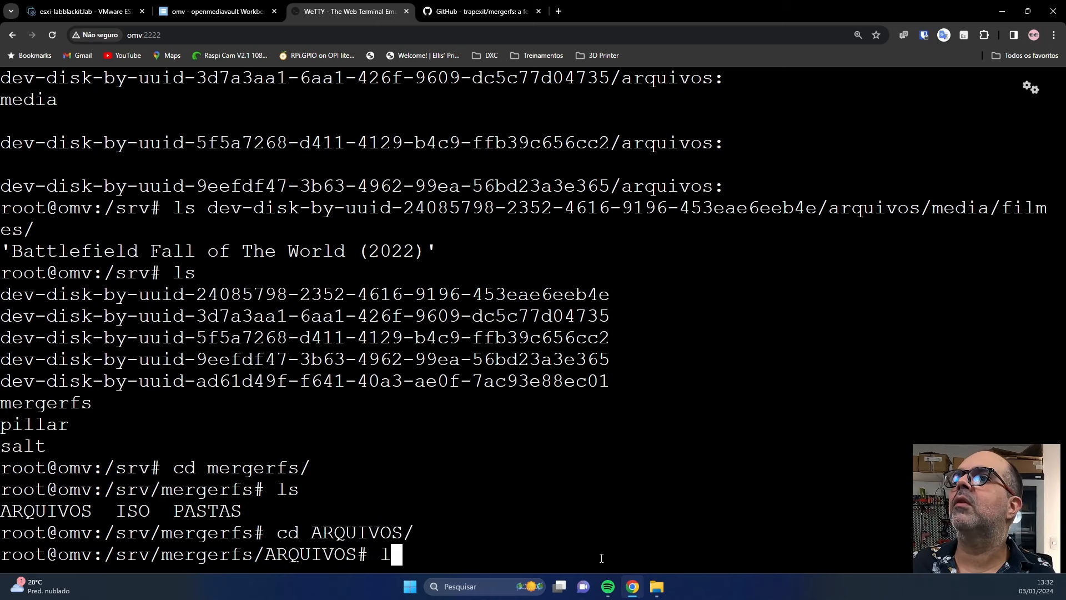
{"action": "key", "text": "Return"}
Change into media/filmes and run ls -lah to see all three movie folders.
{"action": "type", "text": "cd m"}
{"action": "key", "text": "Tab"}
{"action": "key", "text": "Return"}
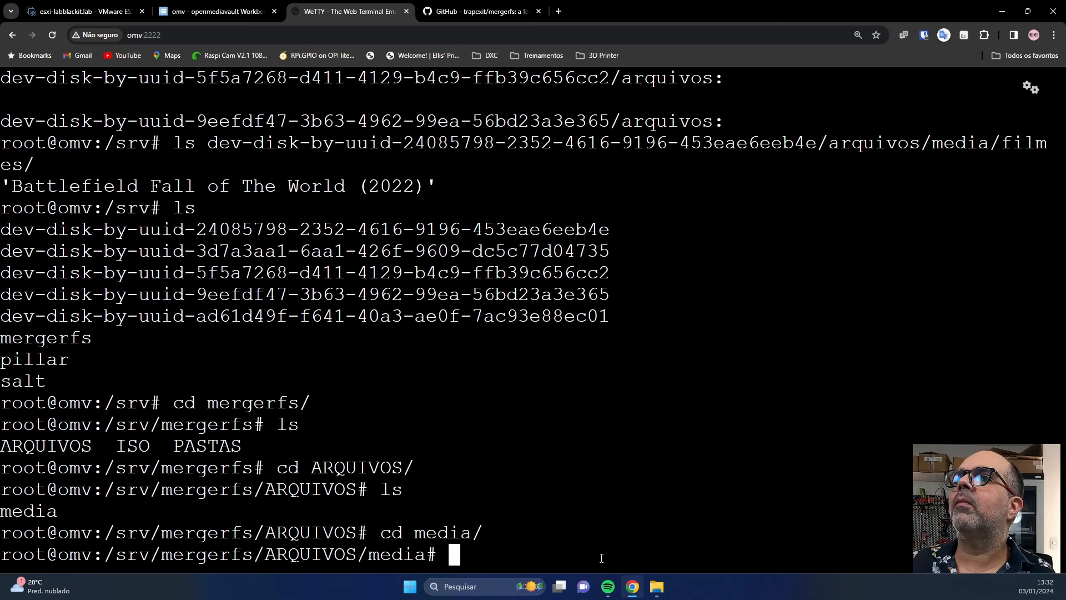
{"action": "type", "text": "ls"}
{"action": "key", "text": "Return"}
{"action": "type", "text": "cd "}
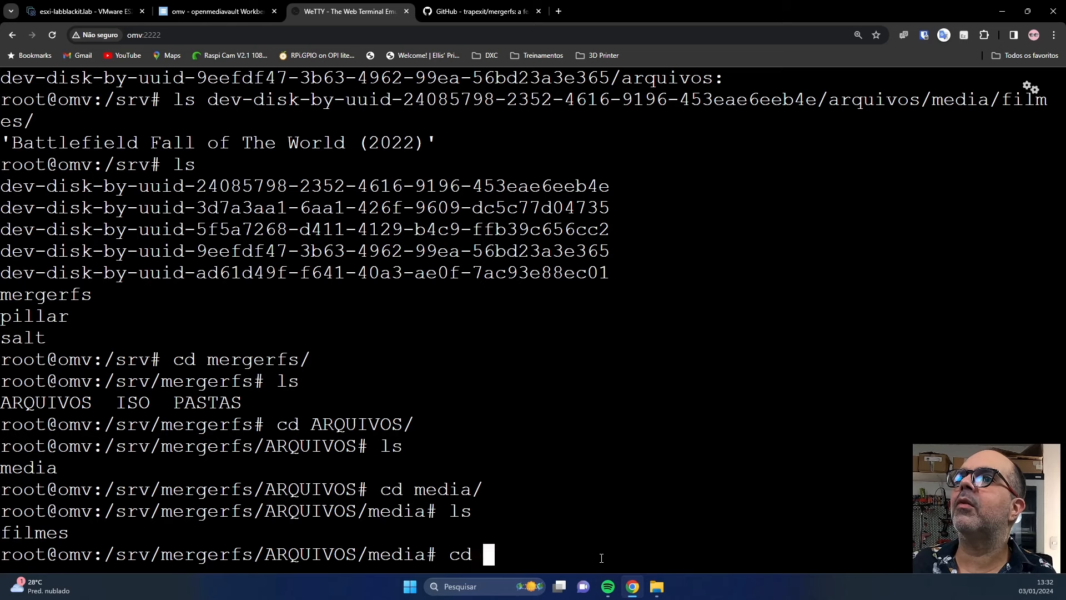
{"action": "type", "text": "f"}
{"action": "key", "text": "Tab"}
{"action": "key", "text": "Return"}
{"action": "type", "text": "ls -lah"}
{"action": "key", "text": "Return"}
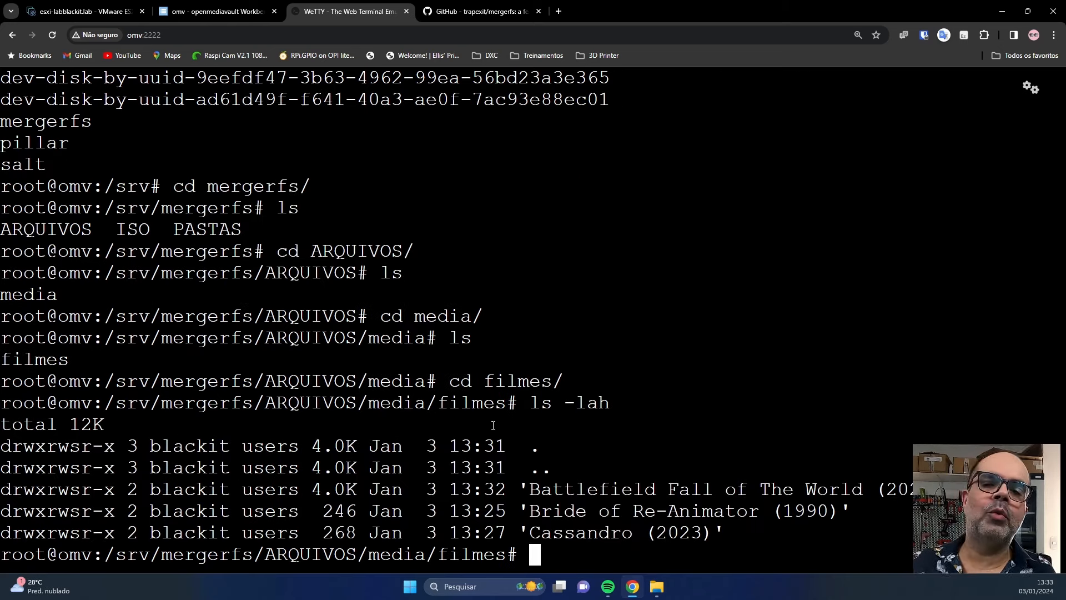
{"action": "left_click_drag", "start_coordinate": [107, 402], "coordinate": [507, 408]}
{"action": "scroll", "coordinate": [349, 334], "scroll_direction": "up", "scroll_amount": 2}
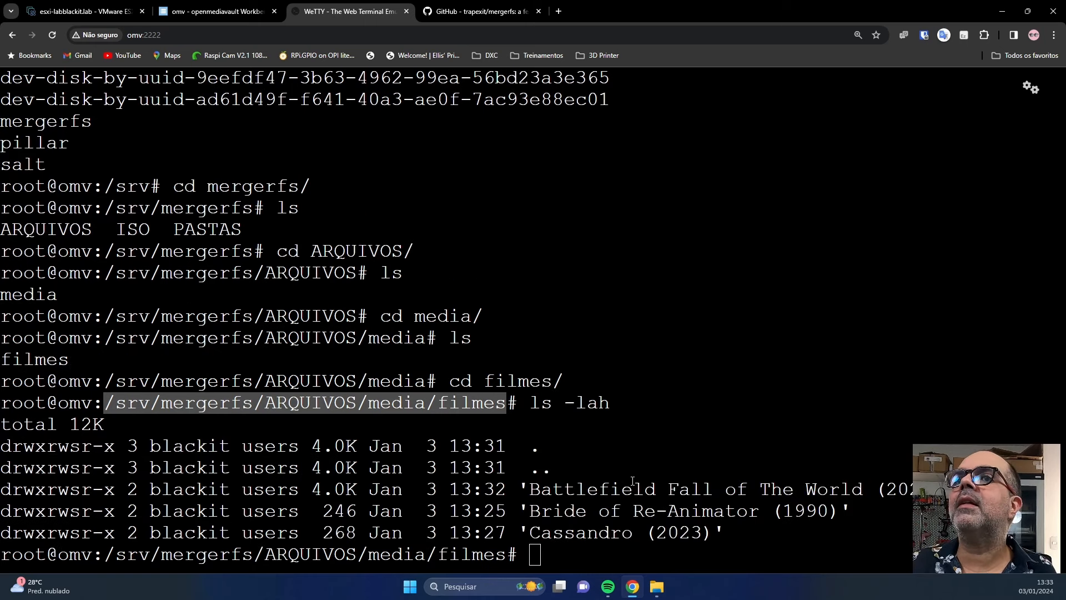
Run a SnapRAID Prehash+Sync from the Drives page and close the finished output.
{"action": "left_click", "coordinate": [218, 11]}
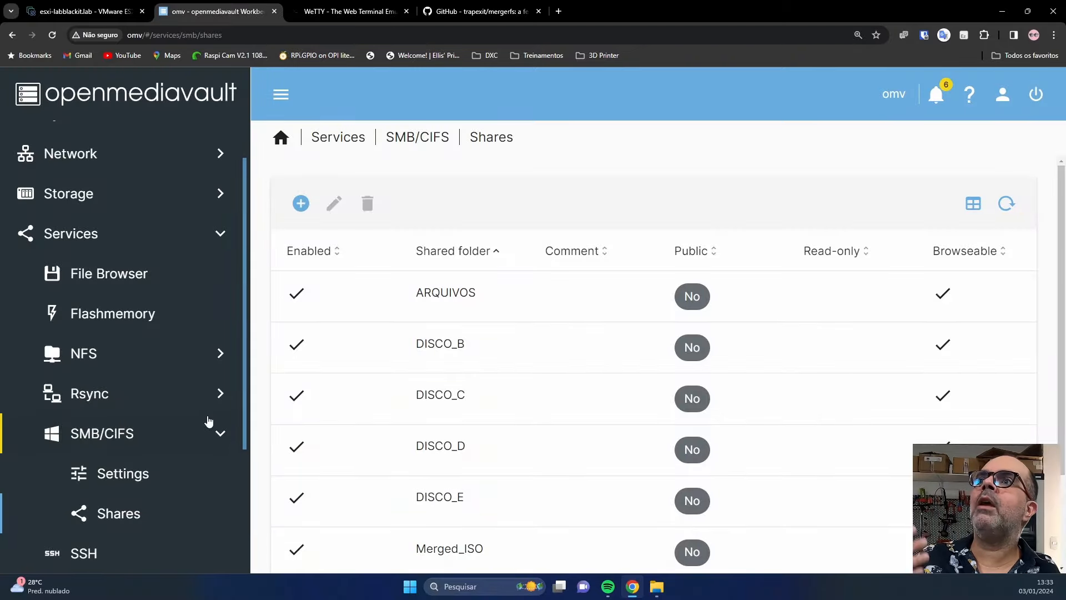
{"action": "scroll", "coordinate": [171, 428], "scroll_direction": "down", "scroll_amount": 2}
{"action": "scroll", "coordinate": [171, 427], "scroll_direction": "down", "scroll_amount": 1}
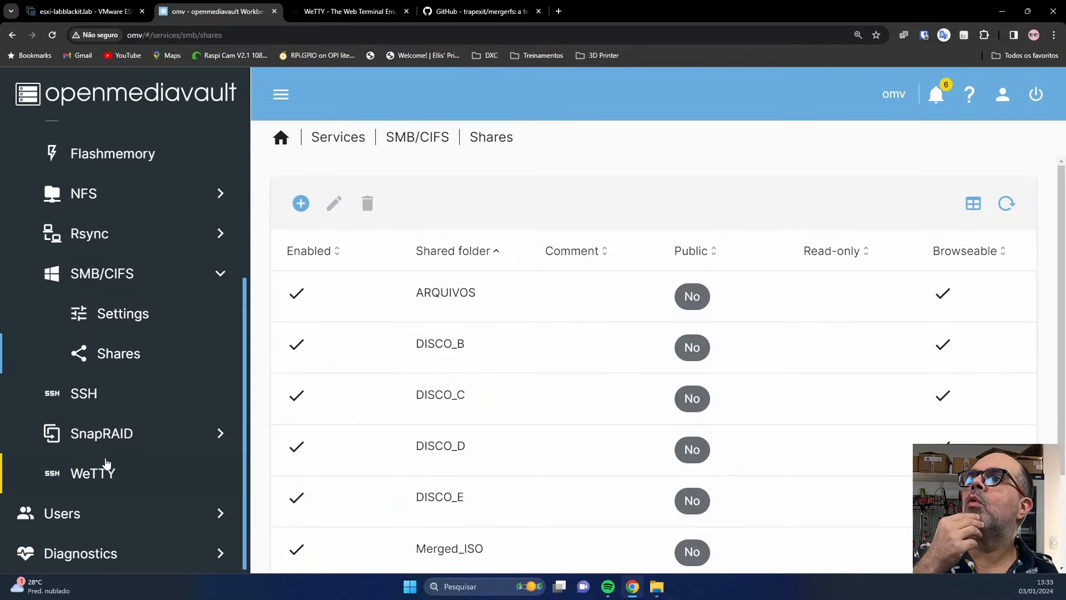
{"action": "left_click", "coordinate": [117, 435]}
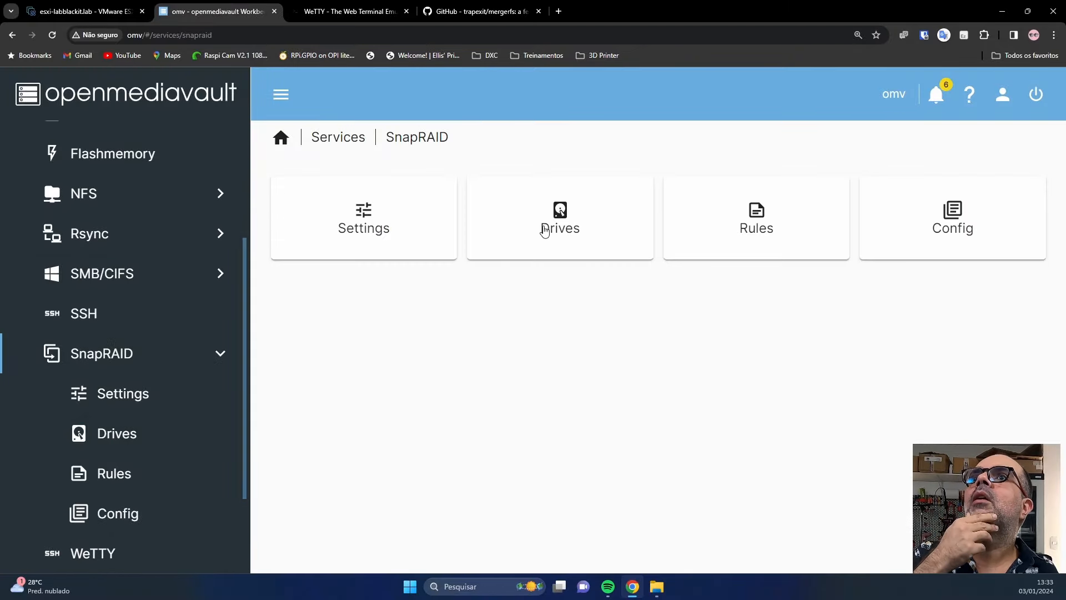
{"action": "left_click", "coordinate": [126, 434]}
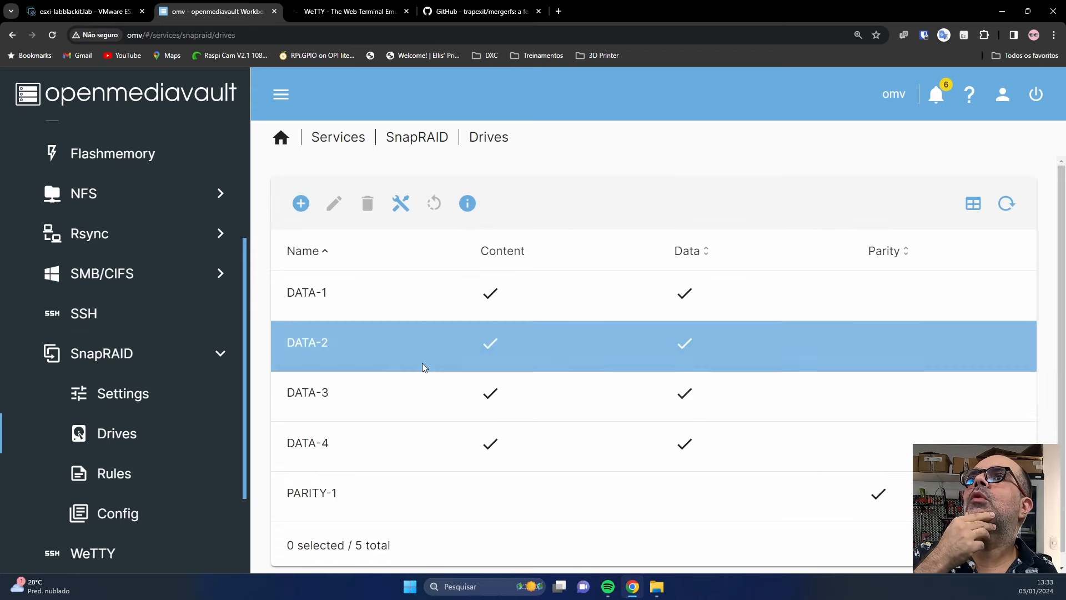
{"action": "left_click", "coordinate": [400, 204]}
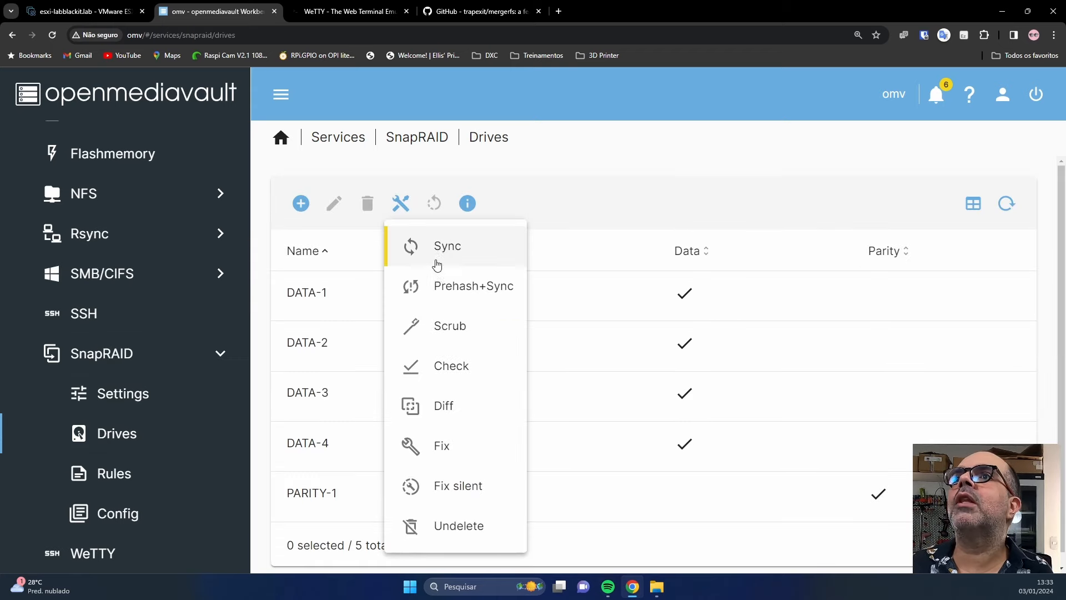
{"action": "left_click", "coordinate": [446, 288]}
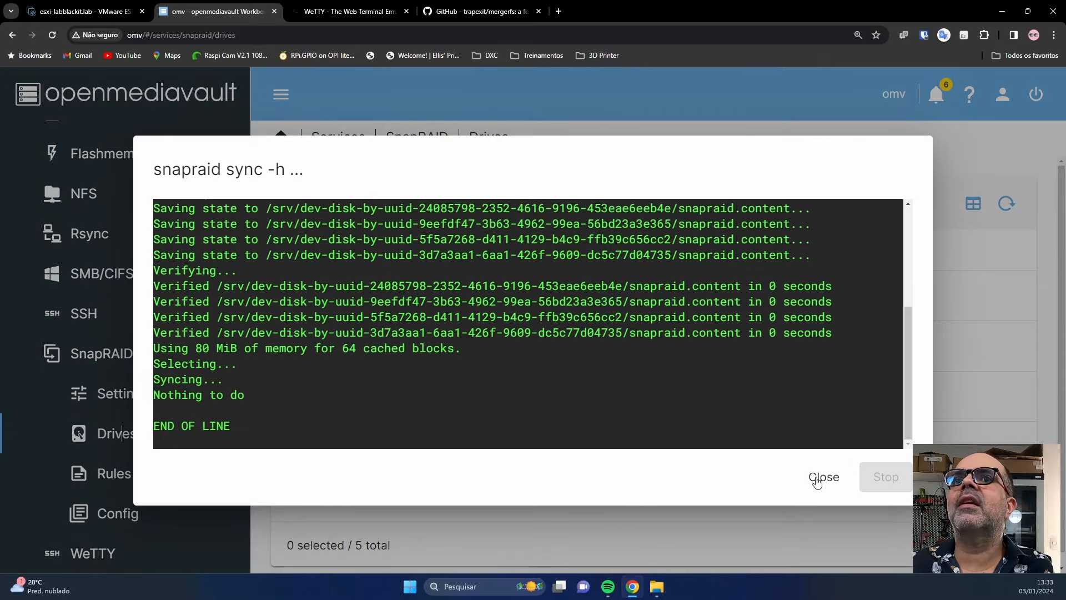
{"action": "left_click", "coordinate": [821, 477]}
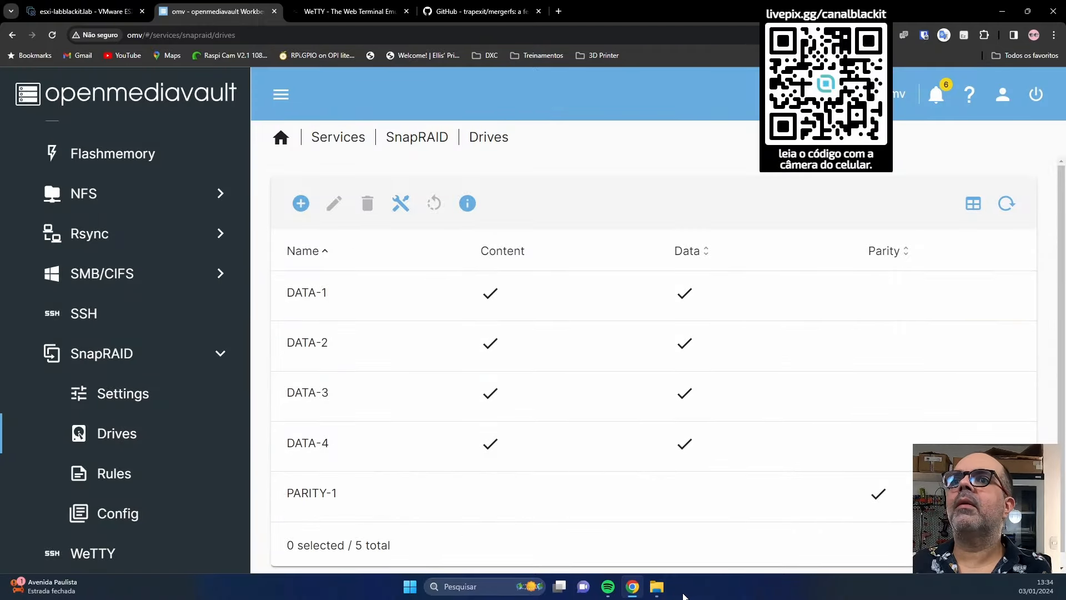
{"action": "left_click", "coordinate": [639, 404]}
Permanently delete the Battlefield Fall of The World (2022) folder from filmes.
{"action": "left_click", "coordinate": [622, 558]}
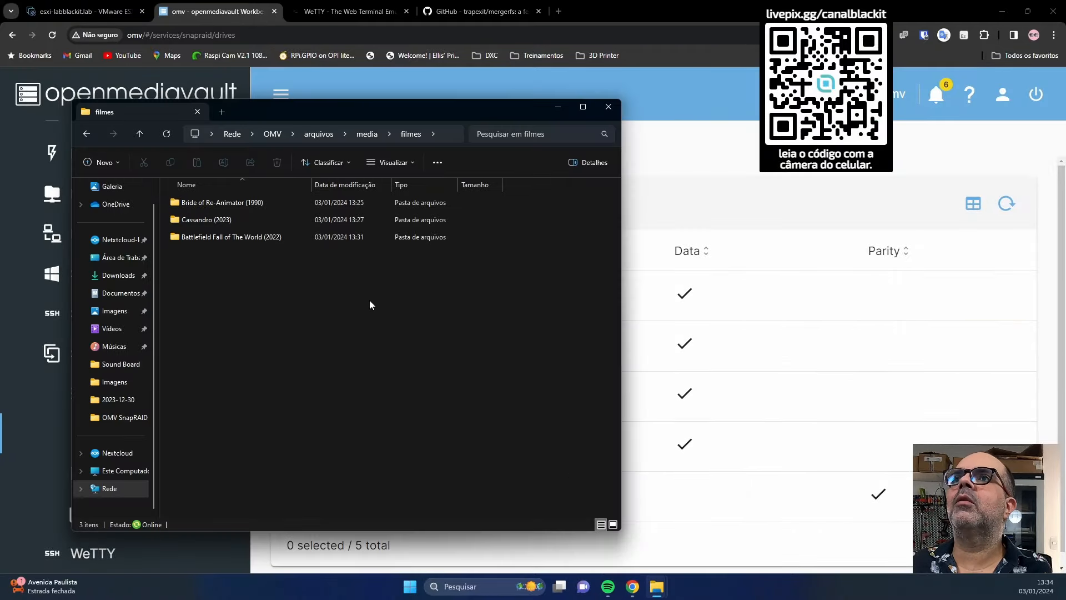
{"action": "left_click", "coordinate": [225, 239]}
{"action": "key", "text": "Delete"}
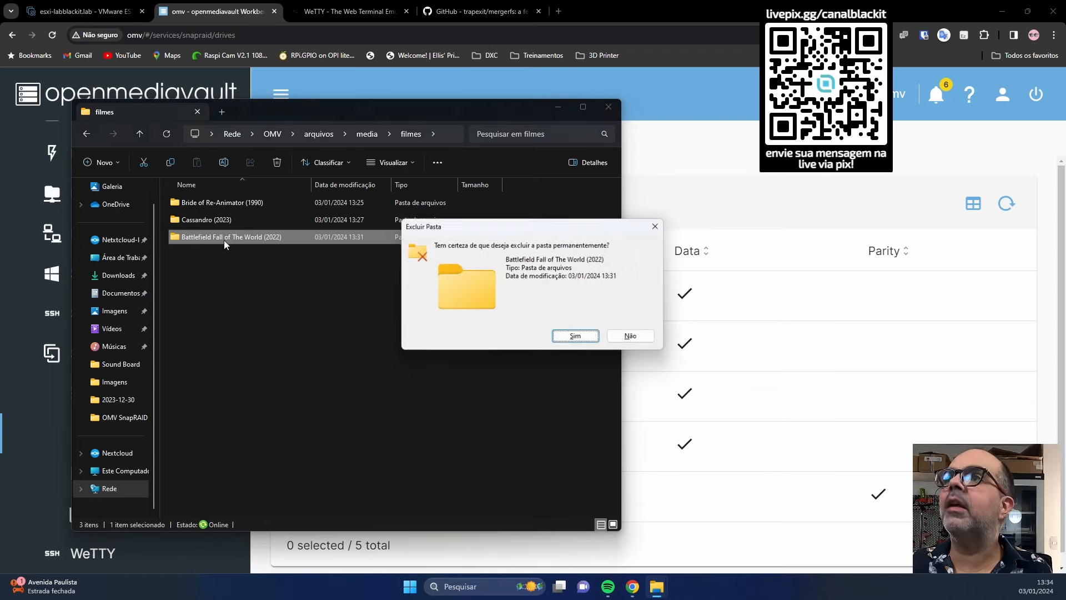
{"action": "key", "text": "Return"}
Run SnapRAID undelete, then open the restored Battlefield folder in filmes to check its files.
{"action": "left_click", "coordinate": [637, 205]}
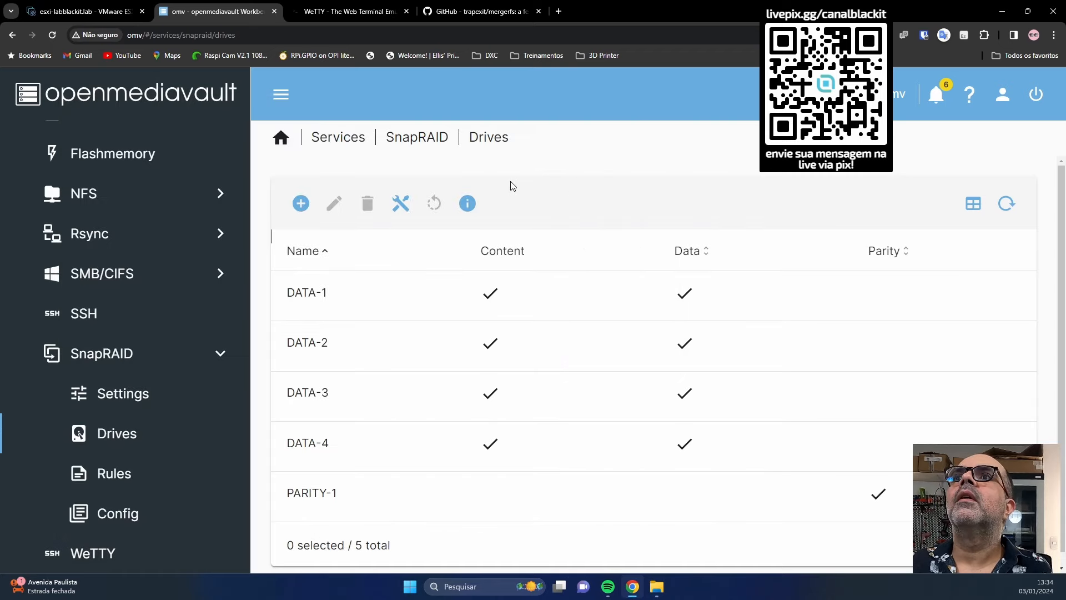
{"action": "left_click", "coordinate": [402, 204]}
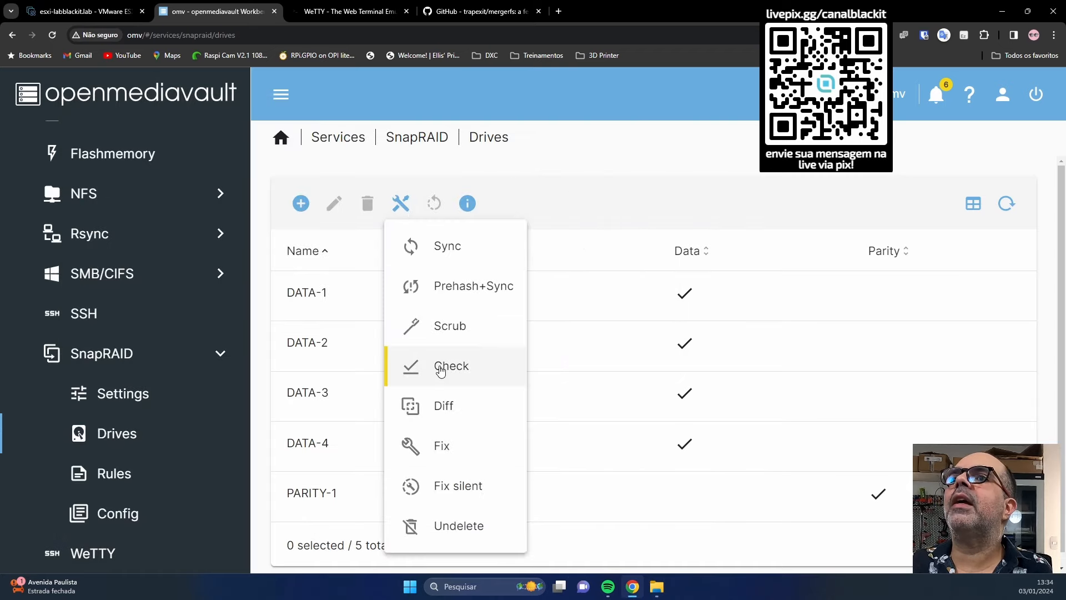
{"action": "left_click", "coordinate": [471, 526]}
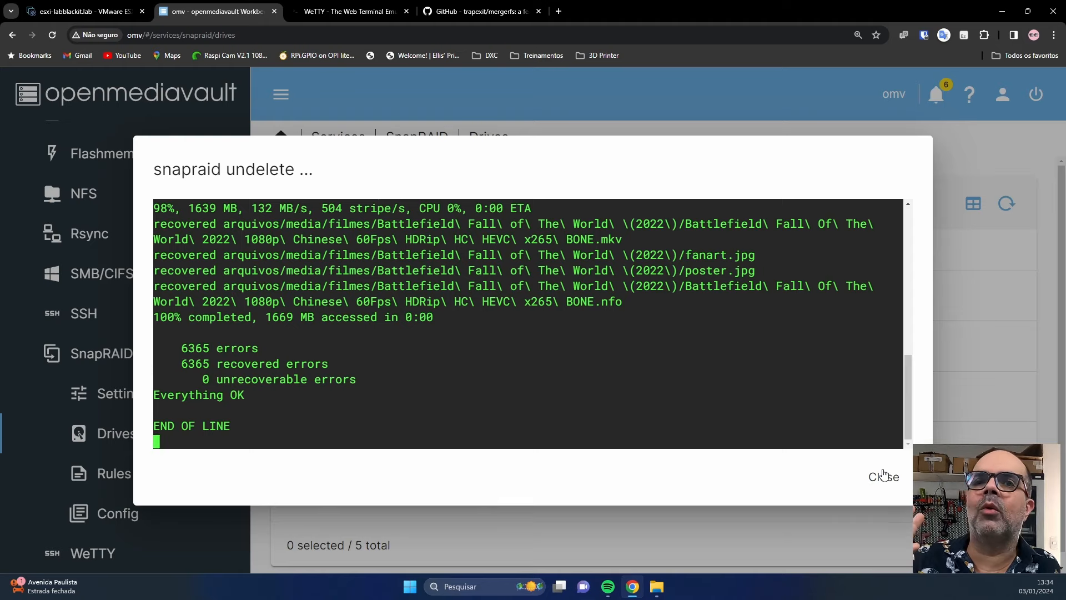
{"action": "left_click", "coordinate": [883, 475]}
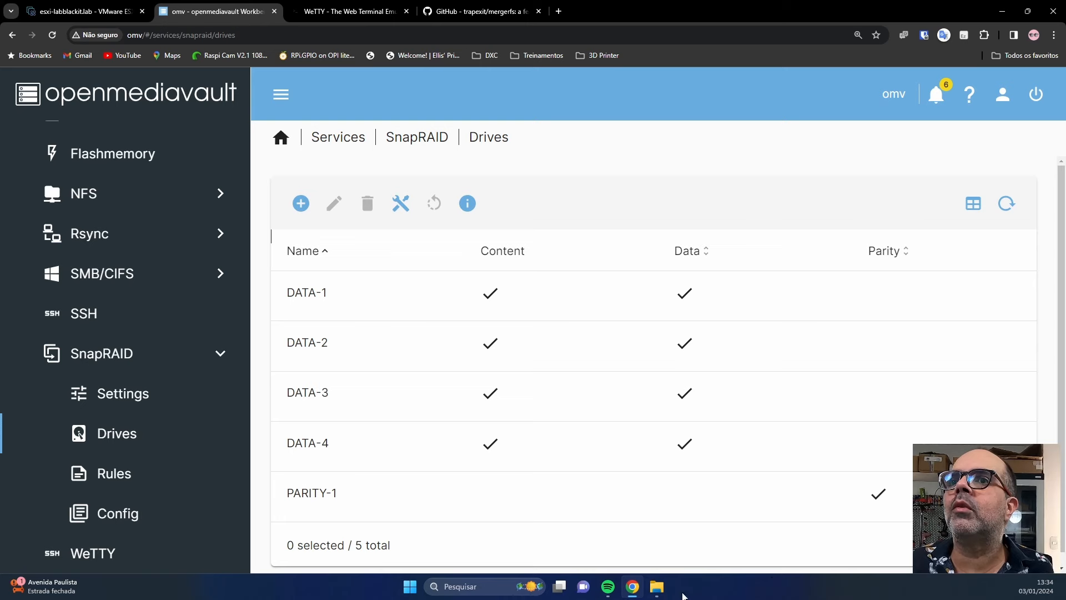
{"action": "left_click", "coordinate": [614, 534]}
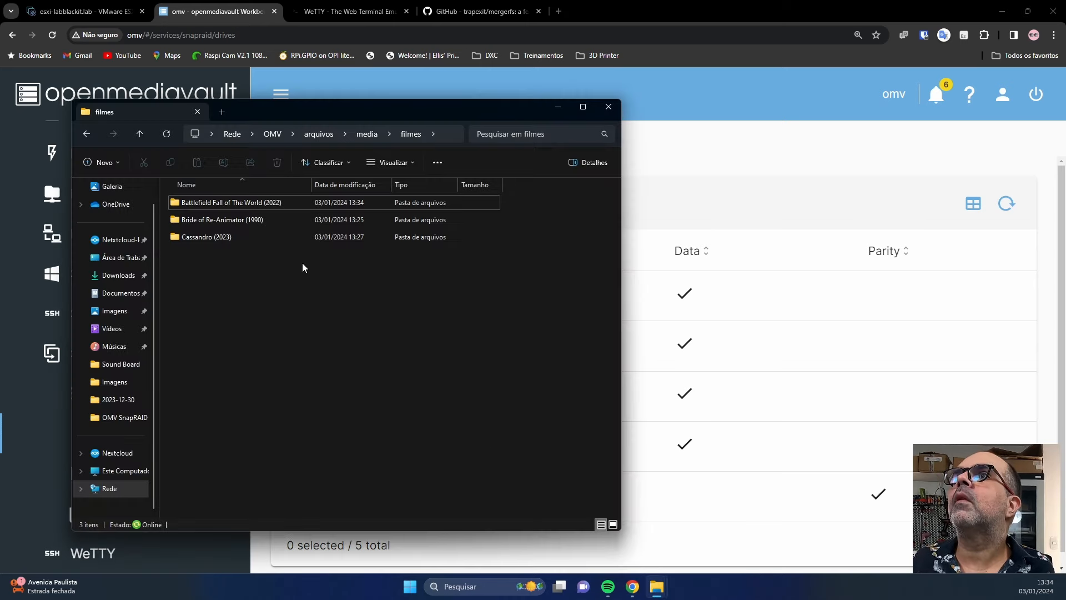
{"action": "double_click", "coordinate": [236, 205]}
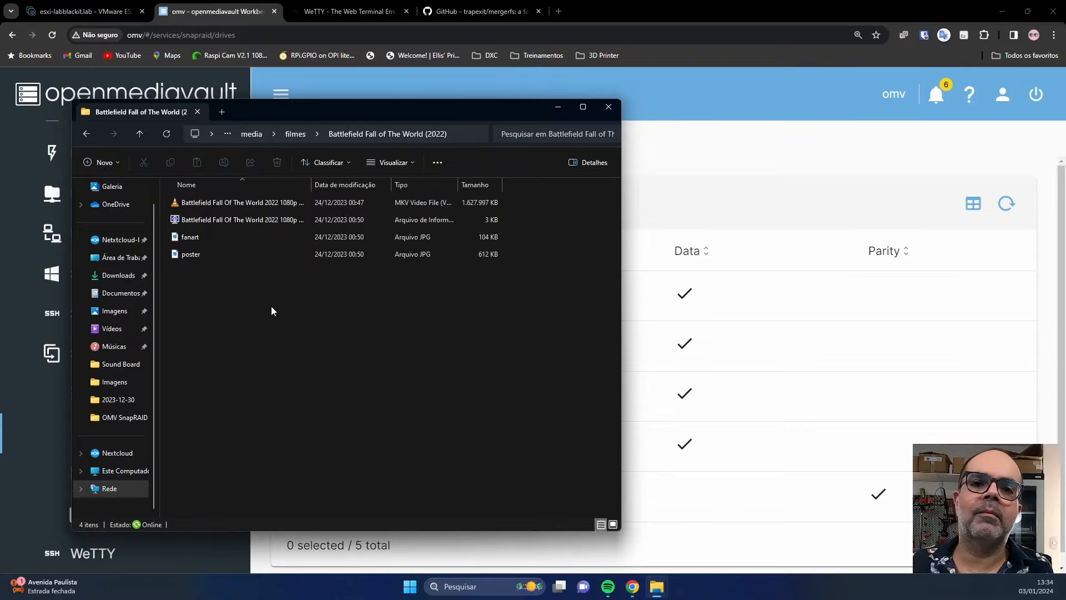